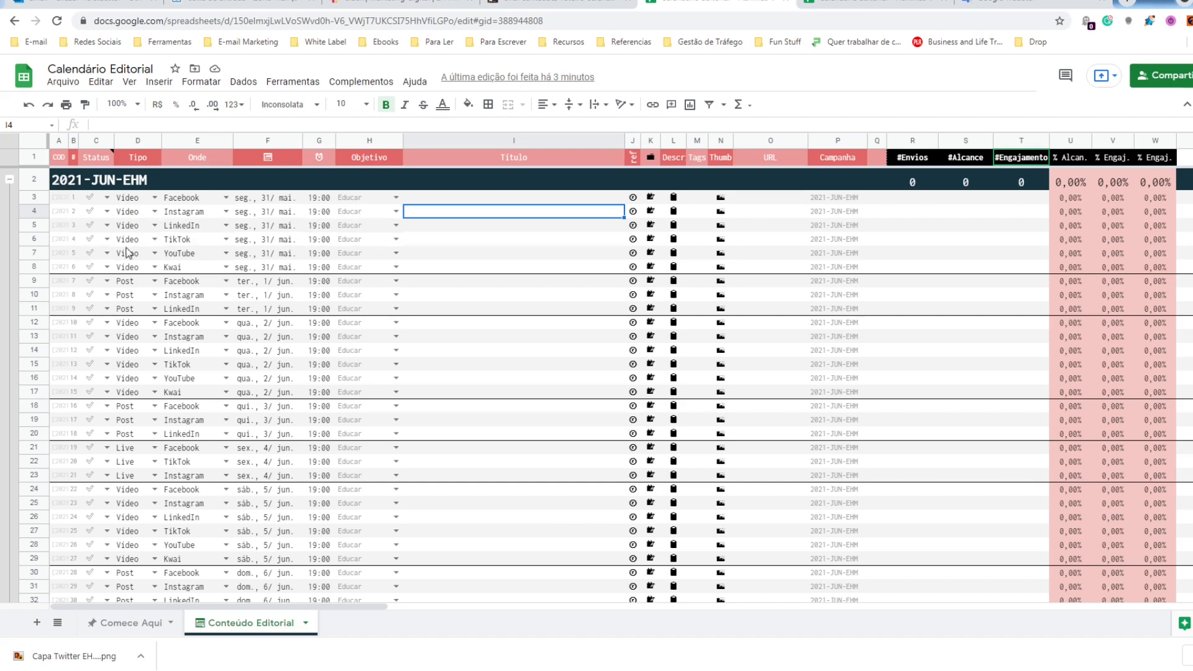
# - Look through the scheduled posts under the 2021-JUN-EHM heading, from its first row to the last
pyautogui.scroll(-2, 211, 249)
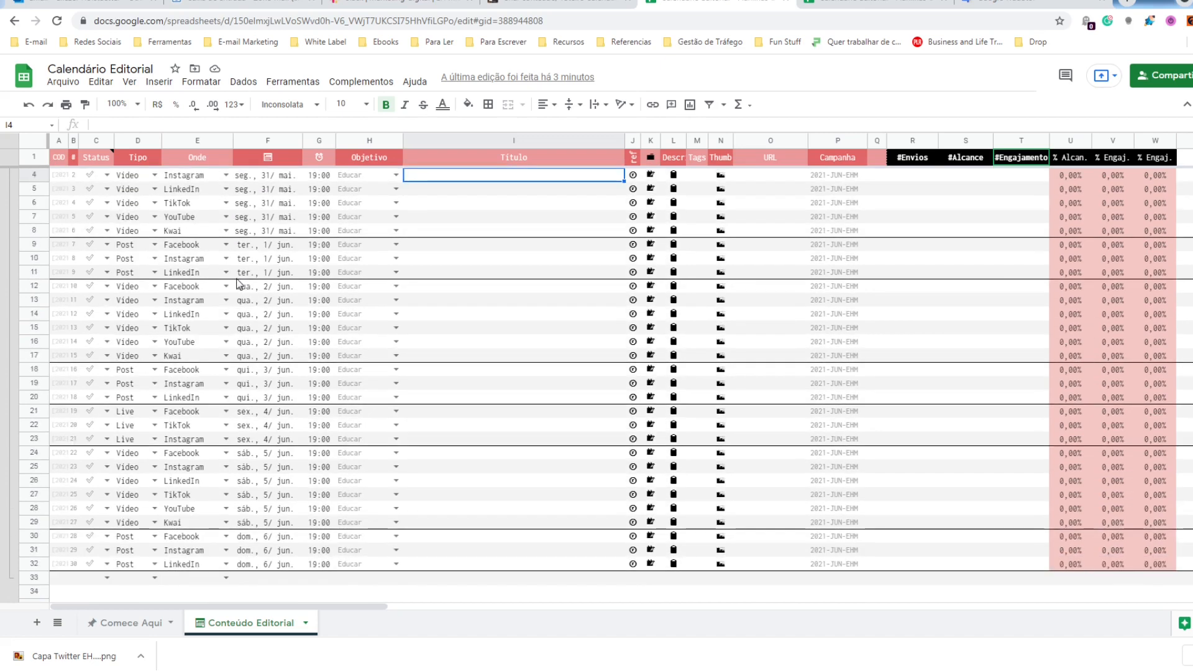
pyautogui.scroll(-4, 238, 284)
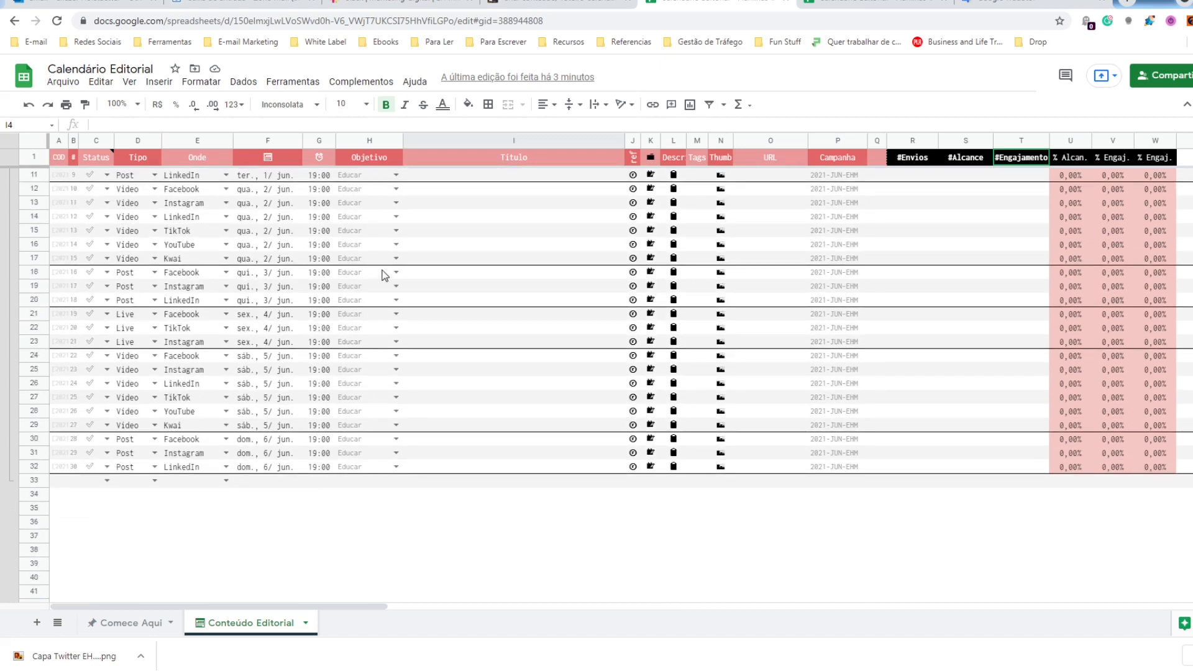
pyautogui.scroll(-1, 382, 287)
pyautogui.scroll(4, 192, 163)
pyautogui.click(32, 175)
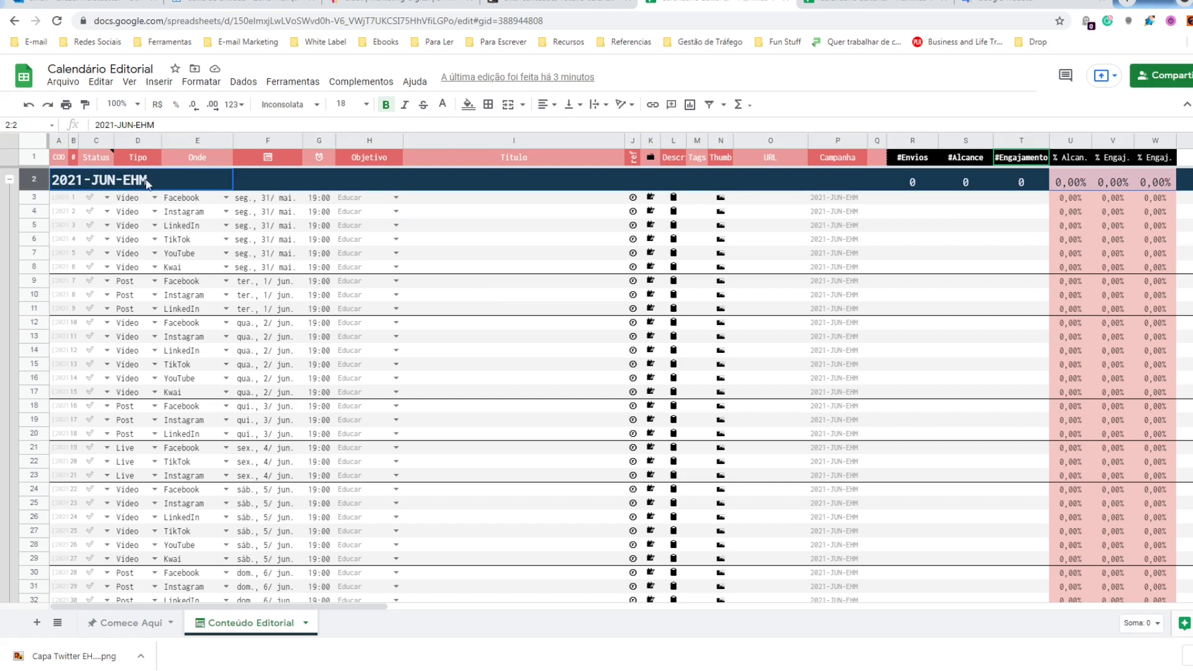
pyautogui.click(62, 203)
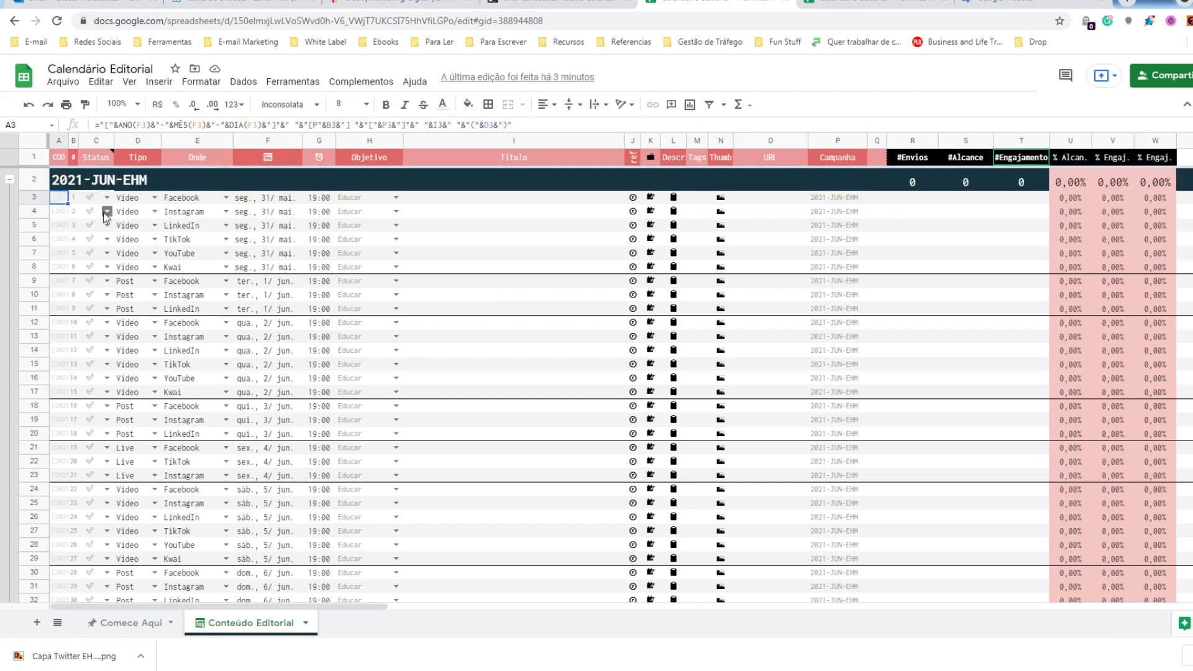
pyautogui.scroll(-2, 218, 227)
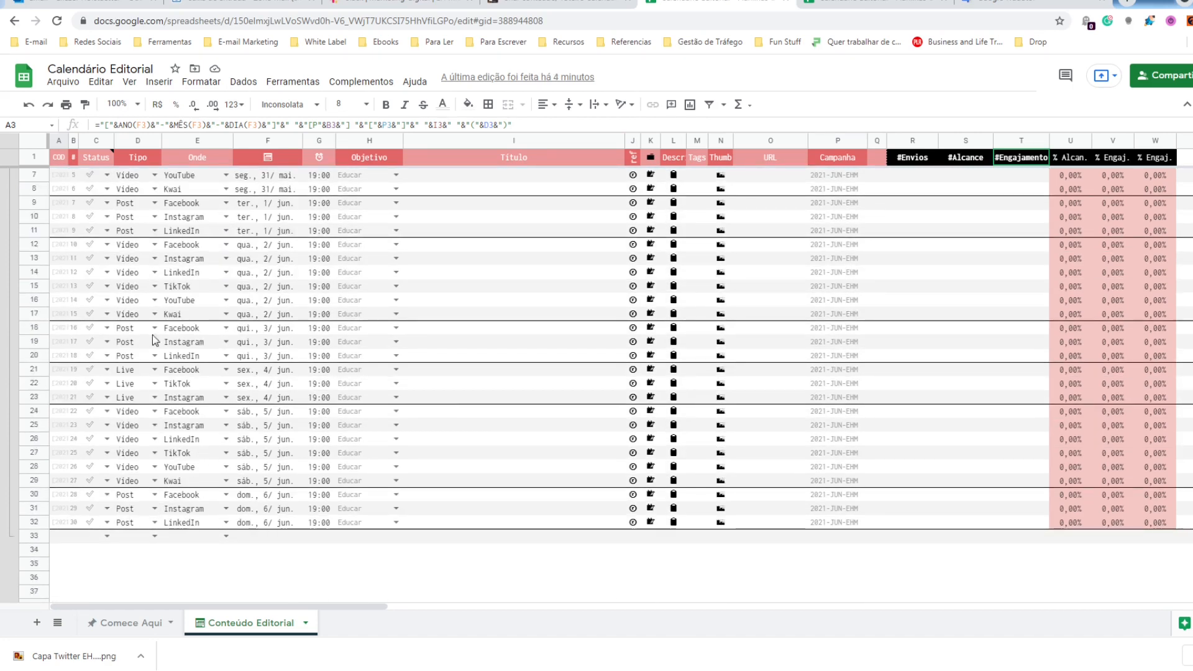
pyautogui.scroll(2, 152, 335)
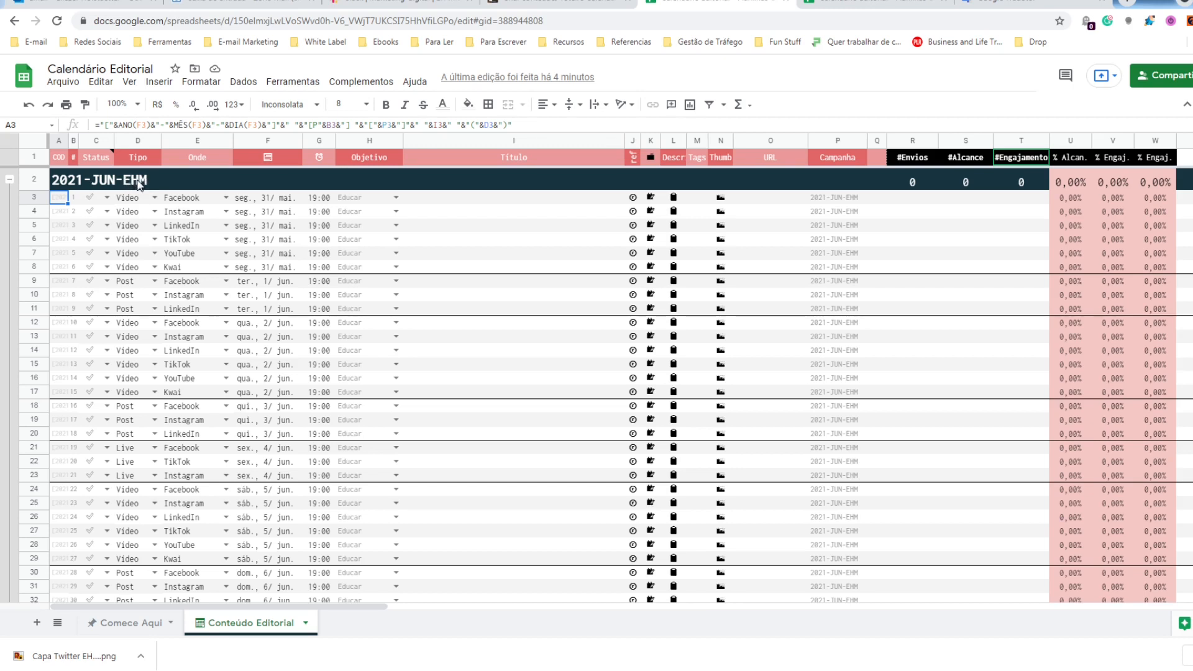
# - Inspect the COD column and the formula that builds the code in A3
pyautogui.click(58, 157)
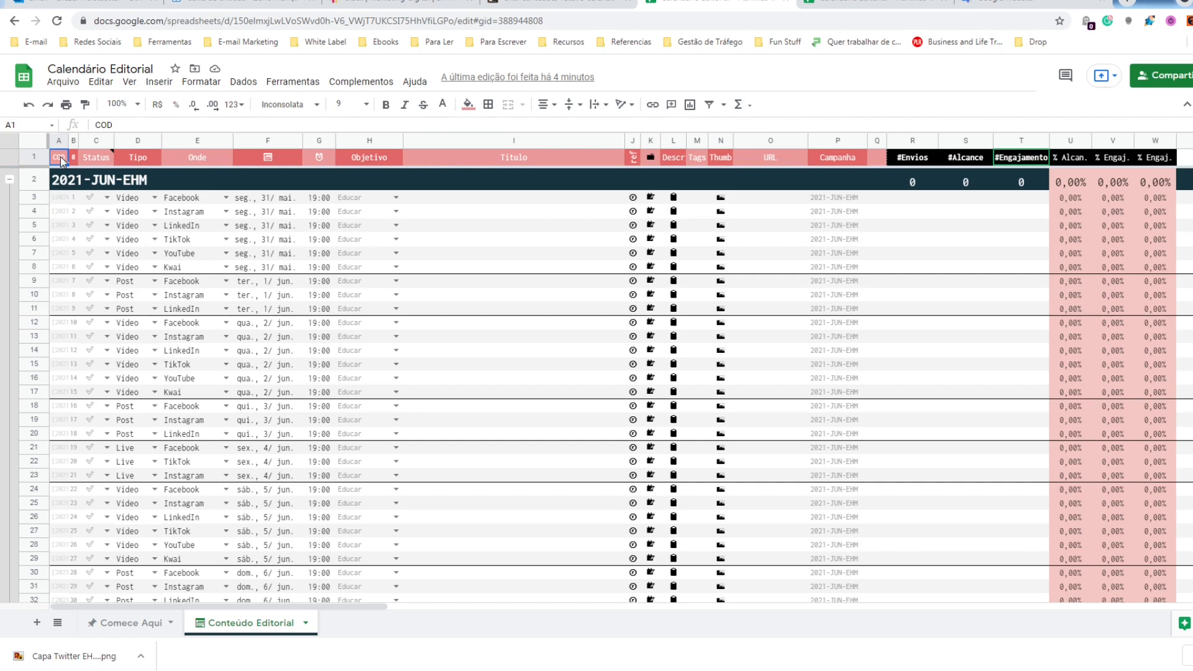
pyautogui.click(58, 200)
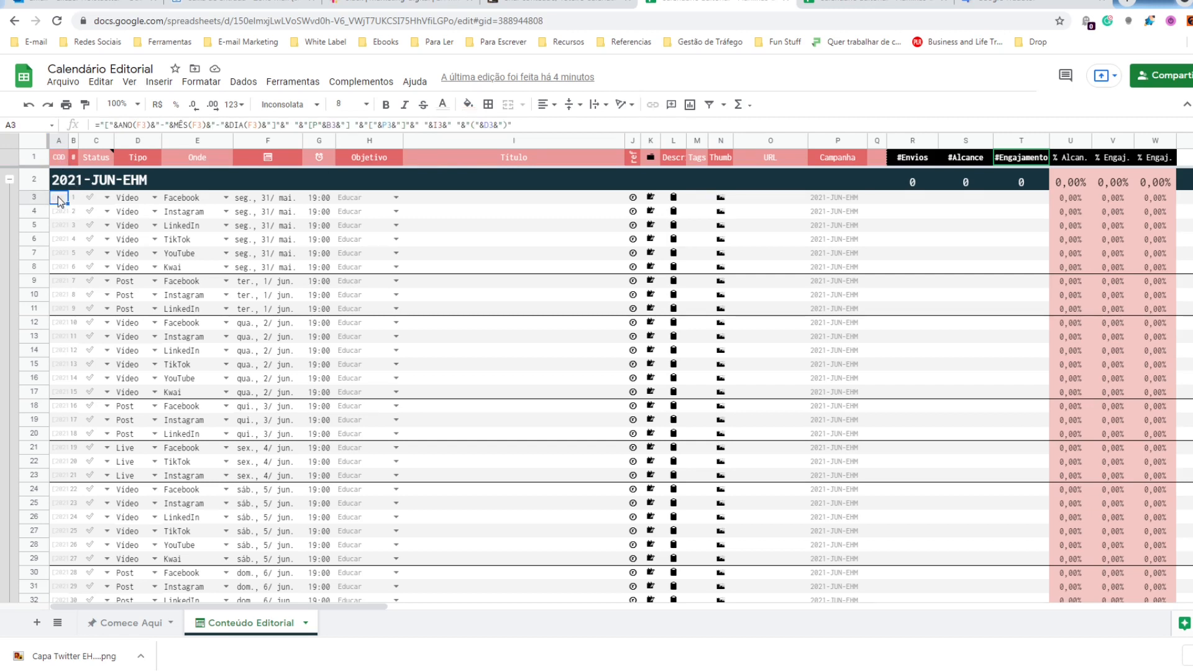
pyautogui.doubleClick(59, 199)
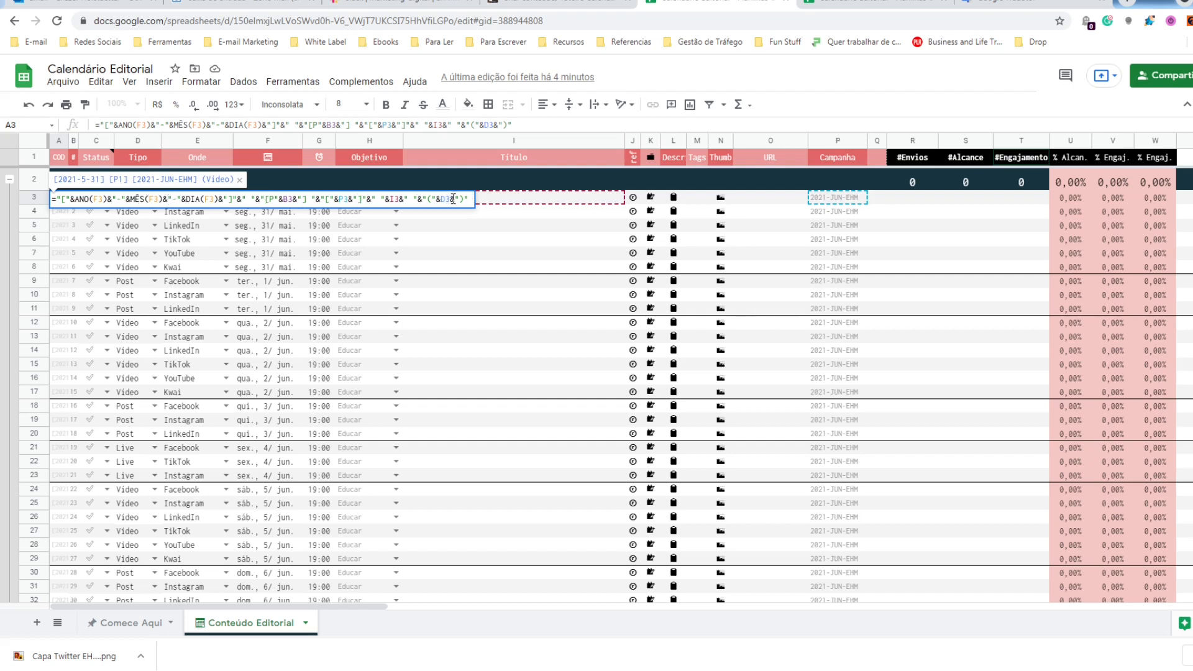
pyautogui.click(487, 203)
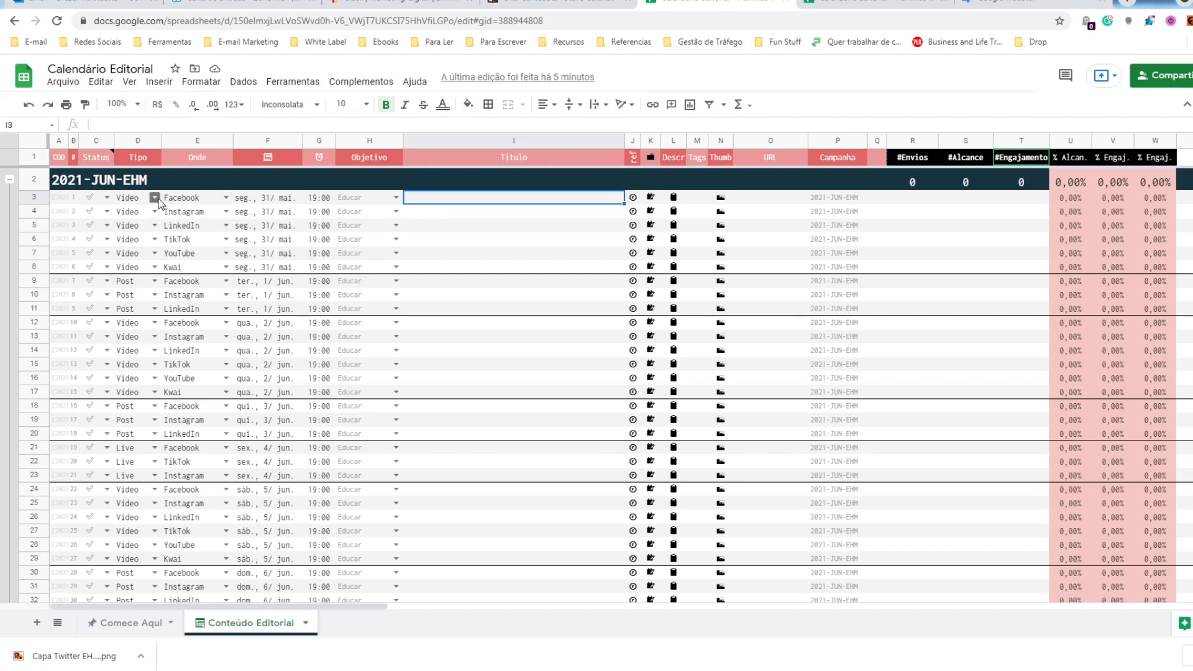
# - Enter "teste" as the Título of the first post in row 3
pyautogui.click(56, 198)
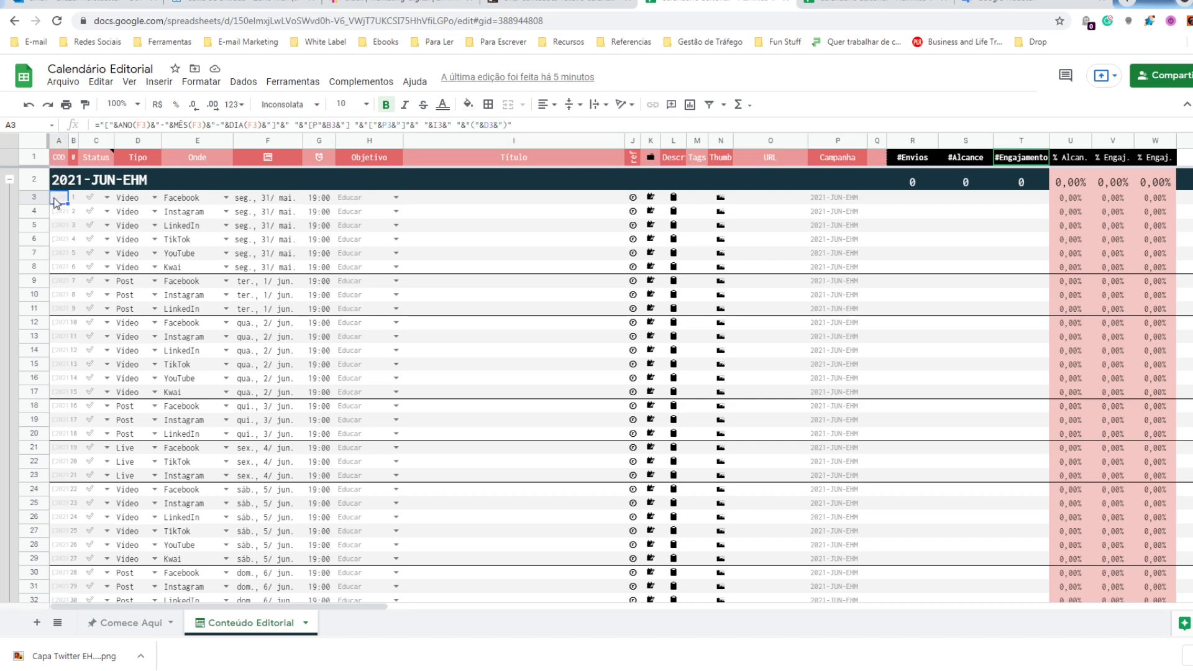
pyautogui.click(450, 205)
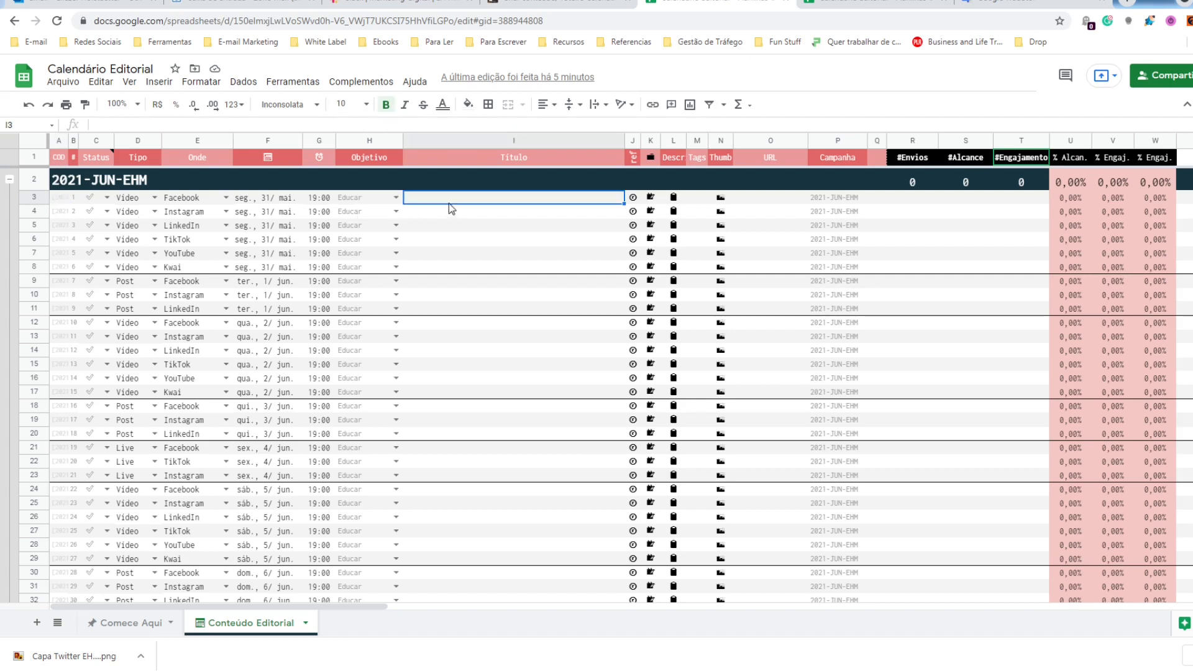
pyautogui.write('teste')
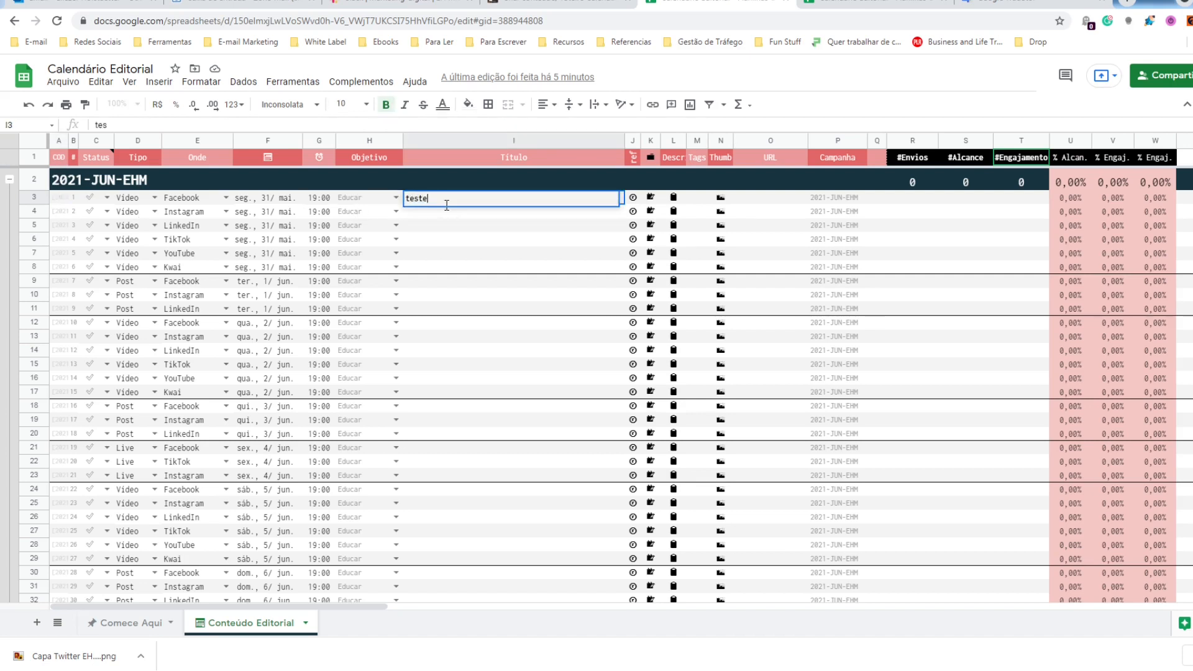
pyautogui.click(501, 225)
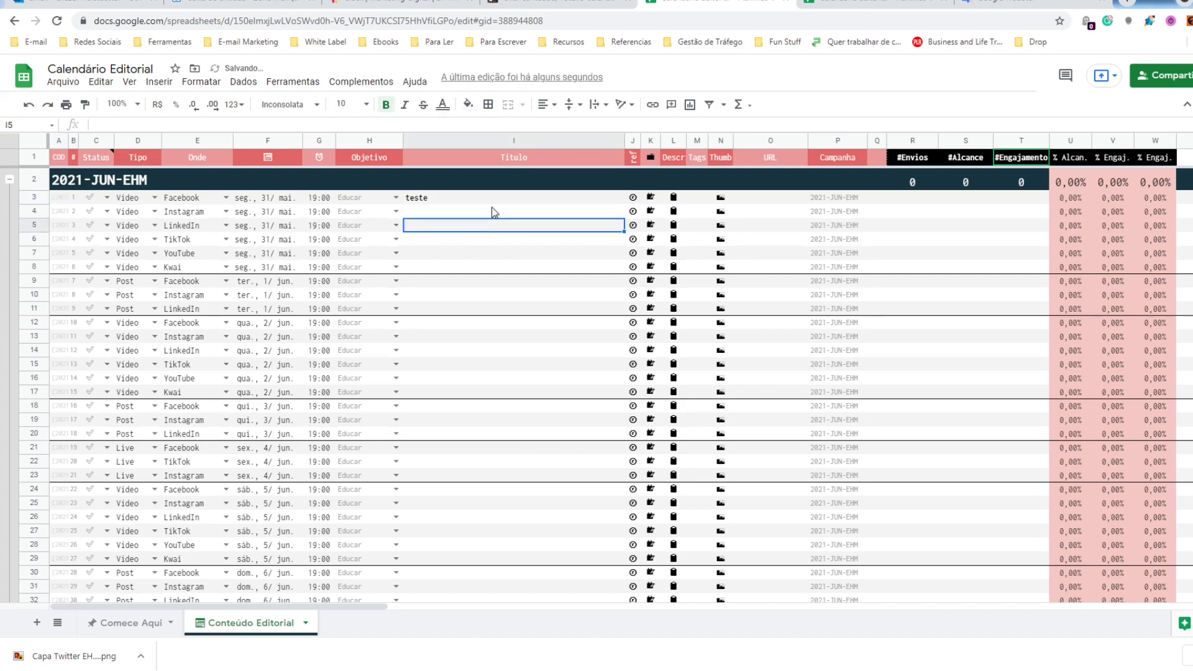
pyautogui.click(533, 162)
pyautogui.click(426, 198)
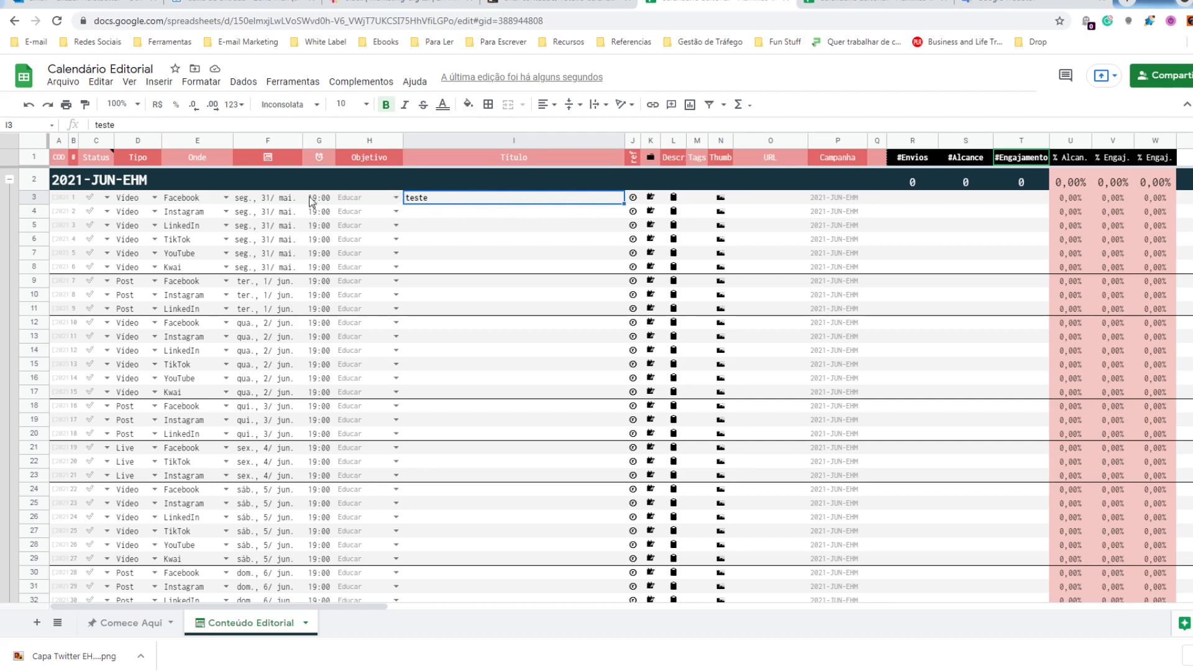
# - Copy the code from A3 and paste it into a new Notepad document
pyautogui.click(58, 199)
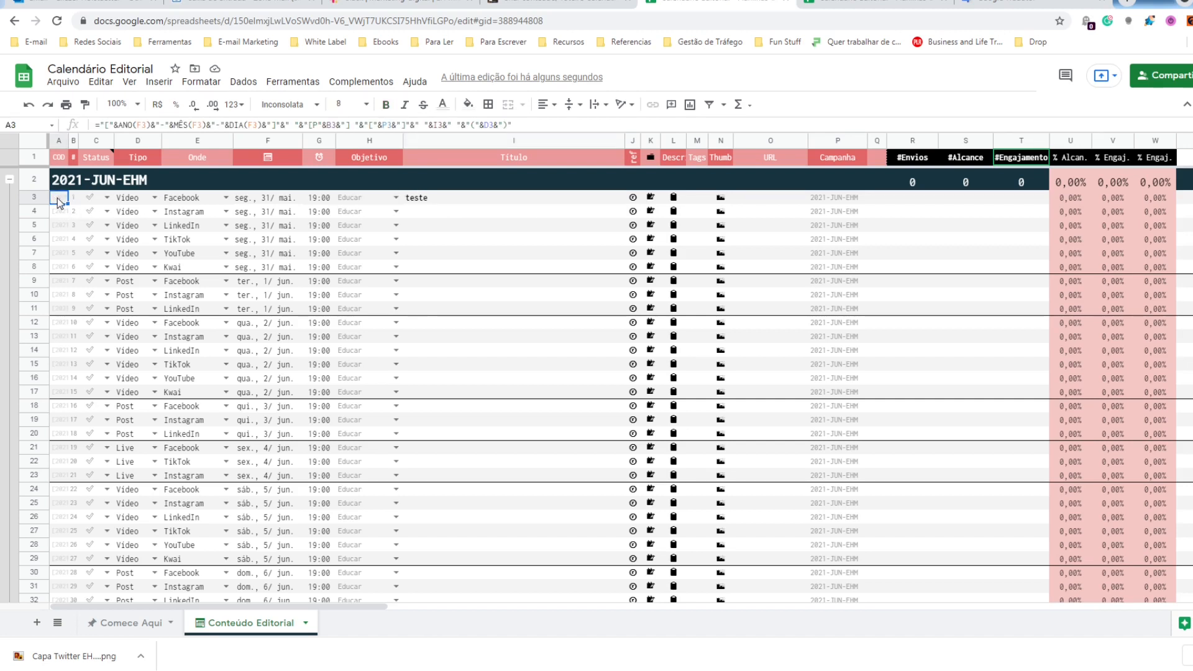
pyautogui.hotkey('ctrl', 'c')
pyautogui.click(472, 270)
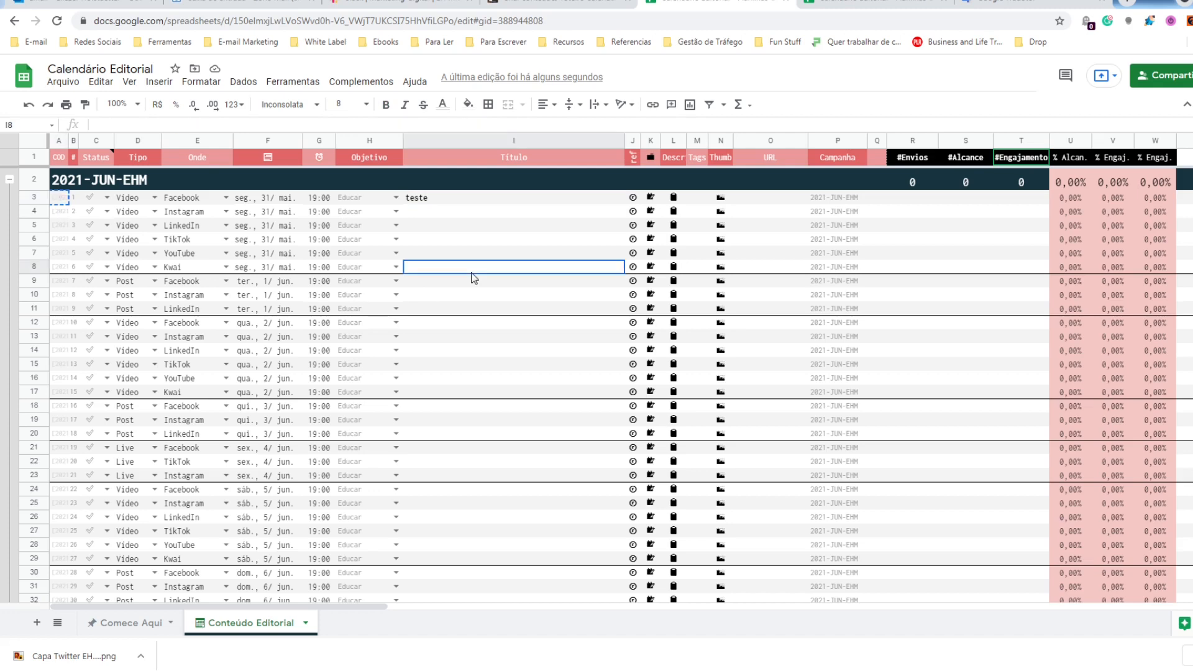
pyautogui.press('super')
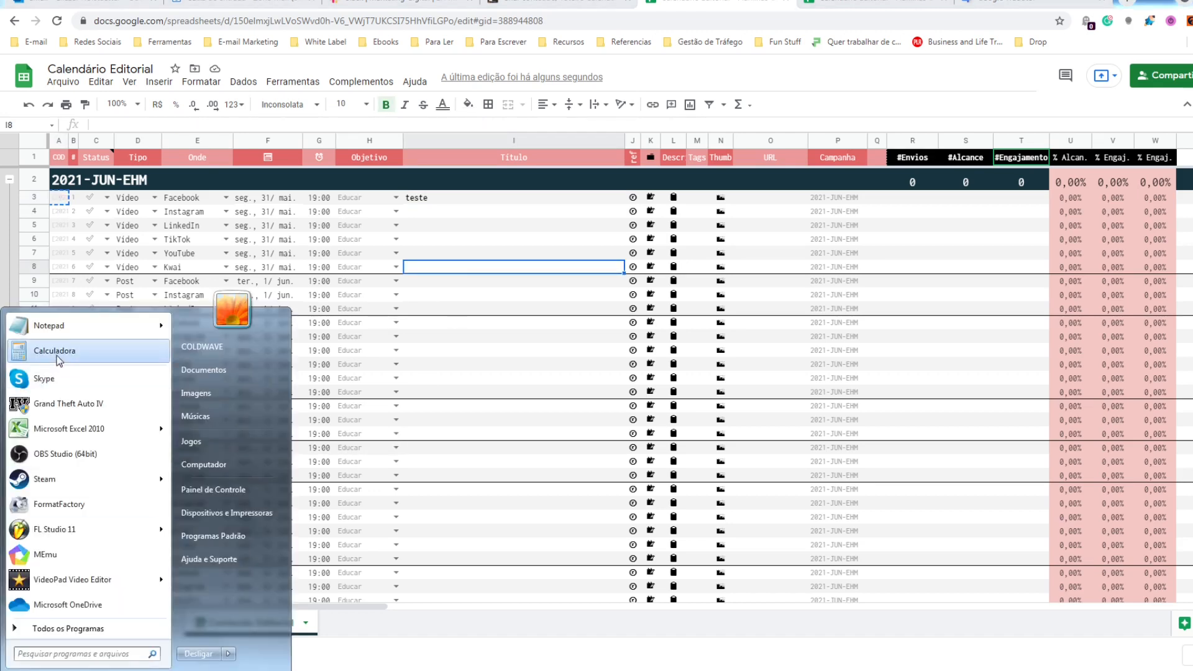
pyautogui.click(56, 327)
pyautogui.rightClick(551, 149)
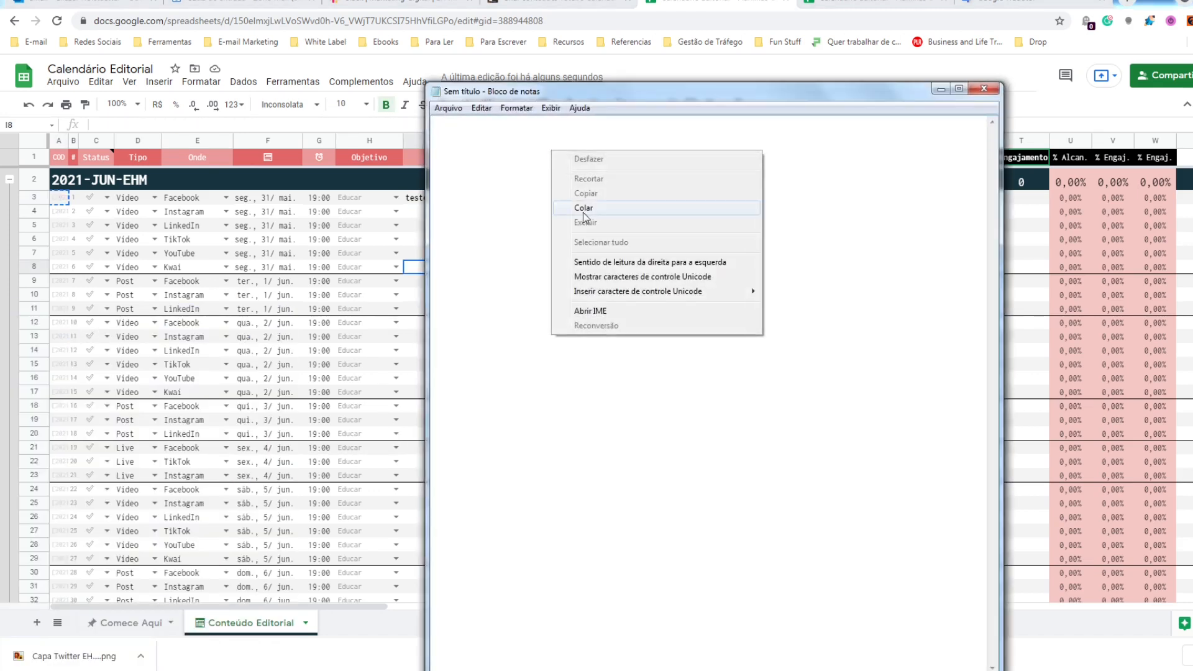
pyautogui.click(569, 200)
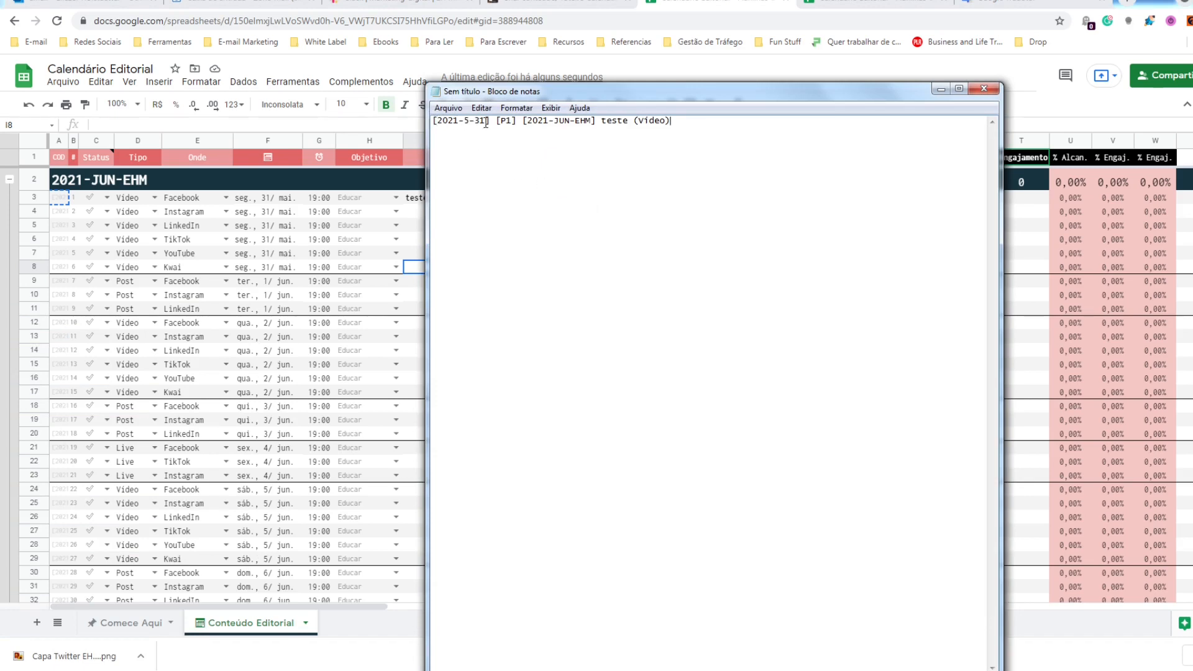
# - Examine the number, campaign, title and content type parts of the pasted code in Notepad
pyautogui.moveTo(488, 120)
pyautogui.mouseDown()
pyautogui.moveTo(441, 120)
pyautogui.moveTo(506, 121)
pyautogui.mouseUp()
pyautogui.moveTo(529, 120); pyautogui.dragTo(628, 123)
pyautogui.click(586, 124)
pyautogui.moveTo(496, 98); pyautogui.dragTo(531, 81)
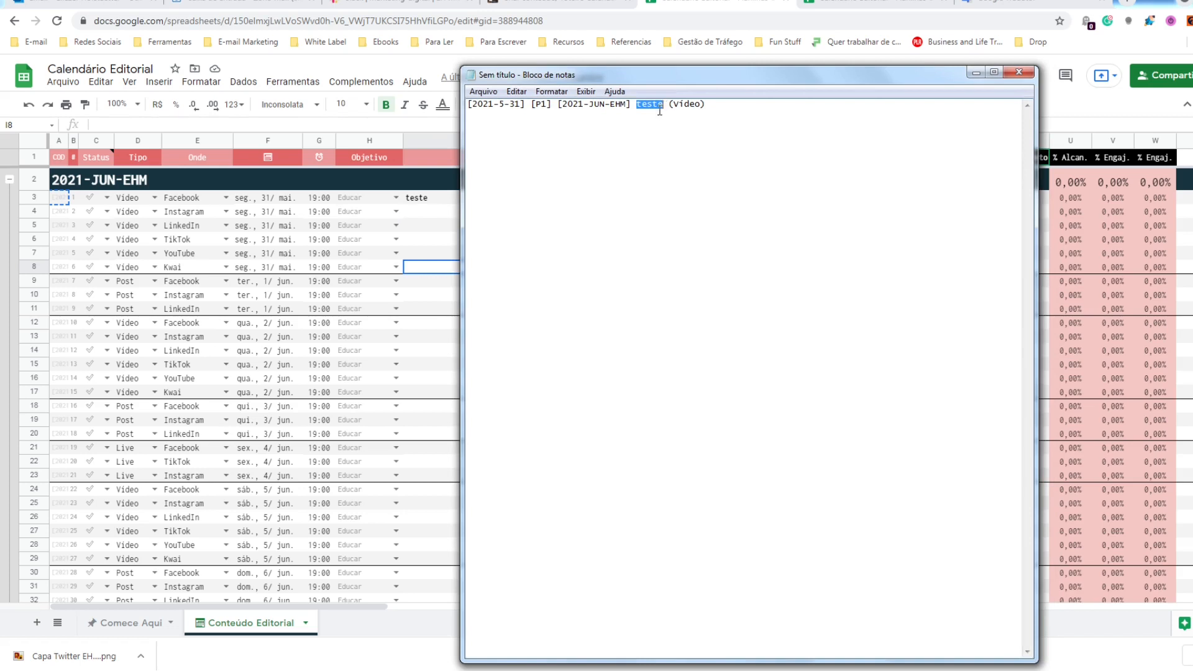
pyautogui.moveTo(673, 105); pyautogui.dragTo(684, 105)
pyautogui.click(679, 106)
# - Return to the spreadsheet and check row 3's code, Tipo options and Onde value against the code in Notepad
pyautogui.click(64, 203)
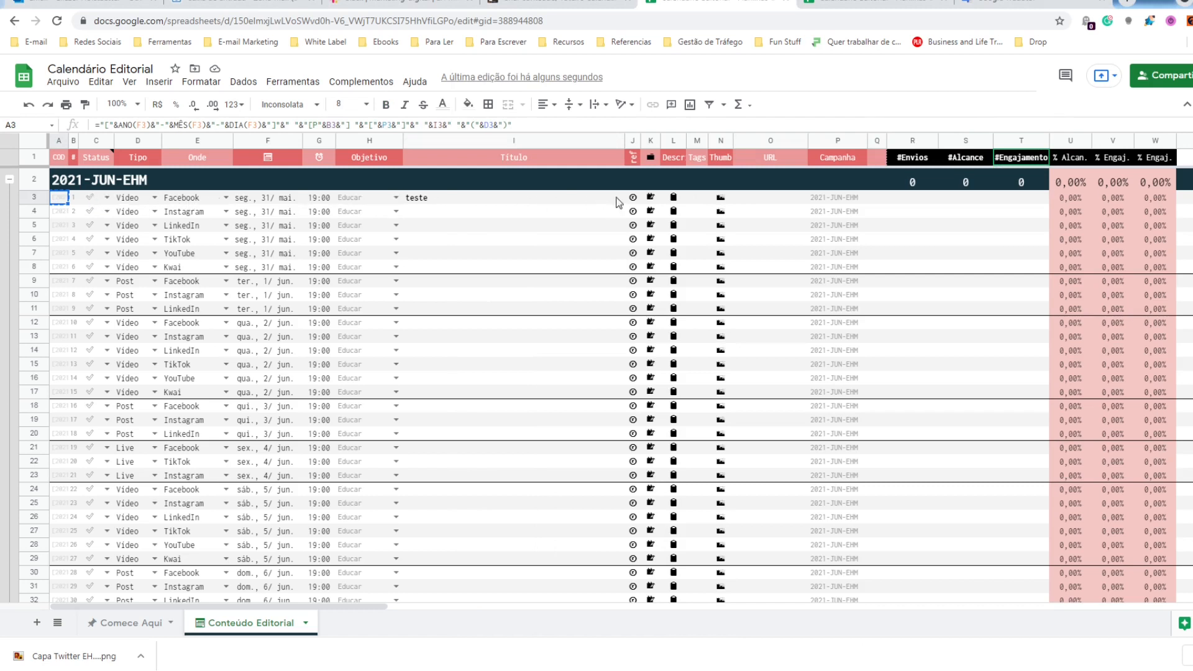
pyautogui.click(154, 197)
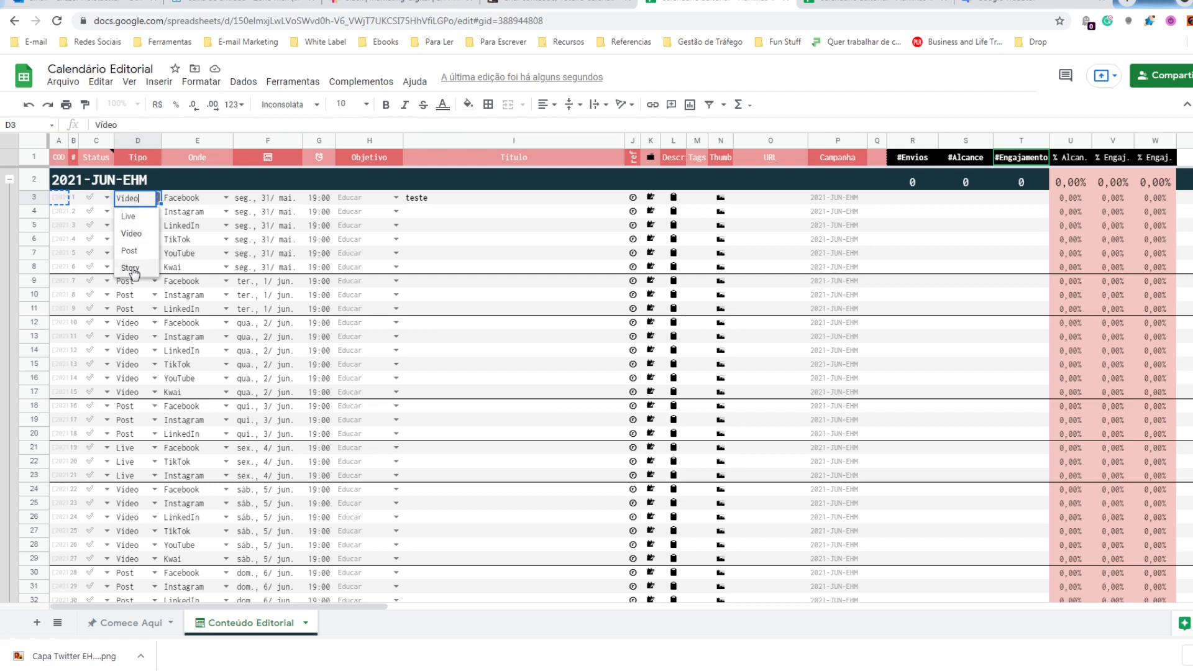
pyautogui.click(181, 200)
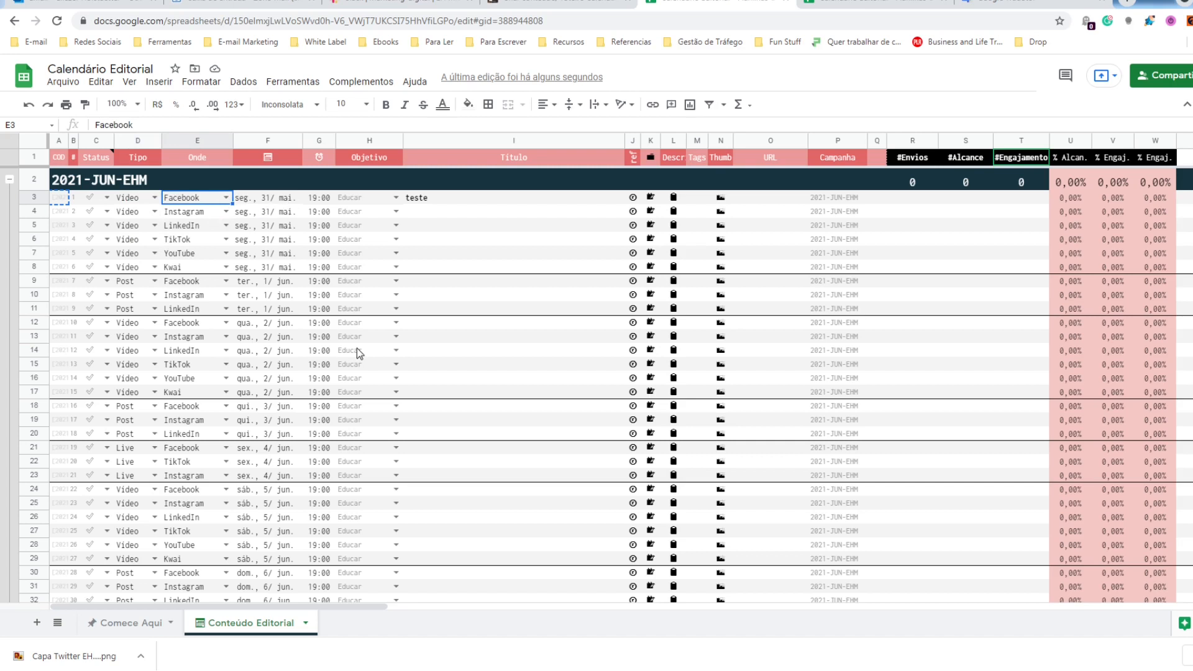
pyautogui.click(353, 670)
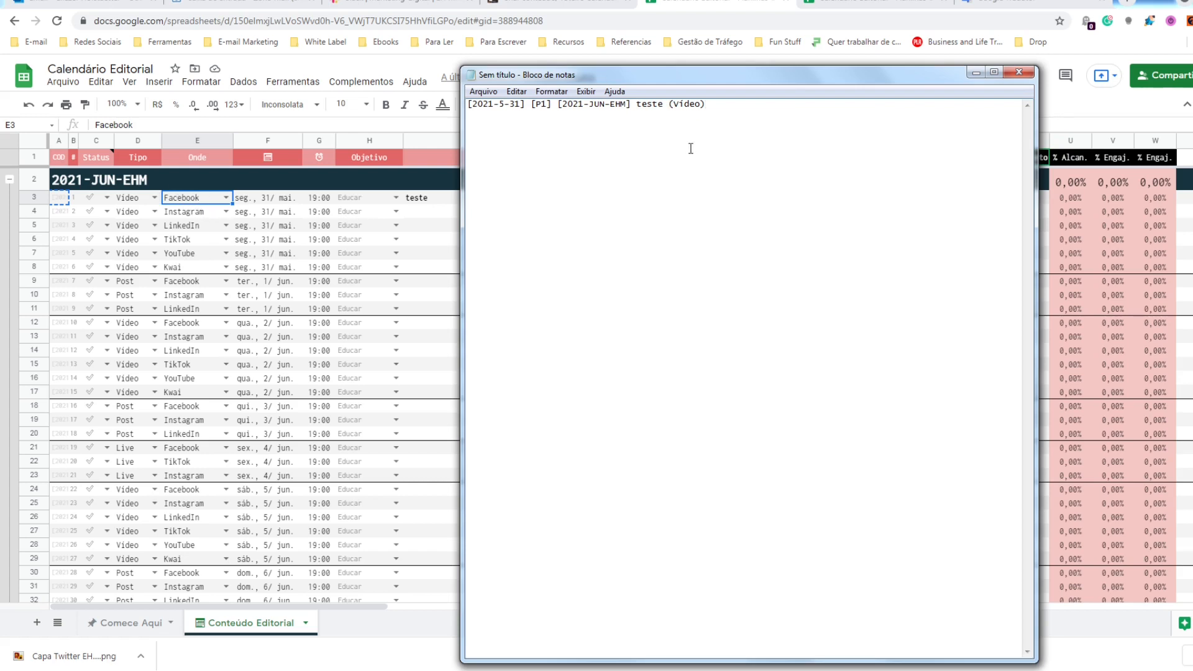
pyautogui.click(204, 200)
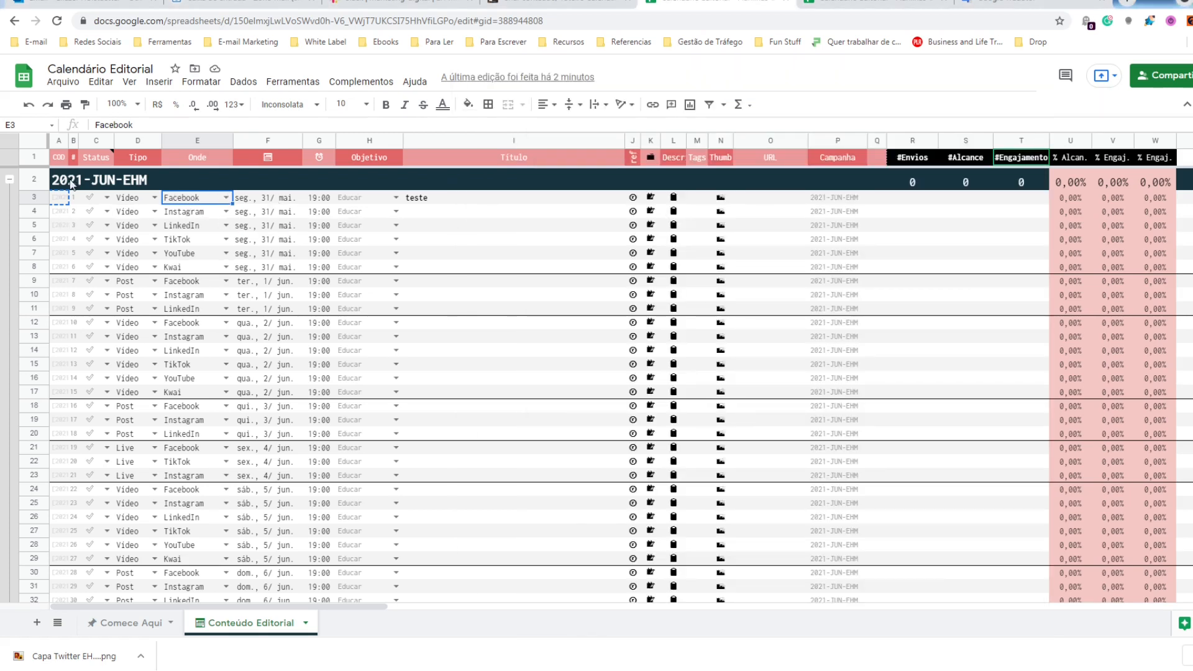
# - Examine the # column's post numbering from its header down to row 15
pyautogui.click(73, 160)
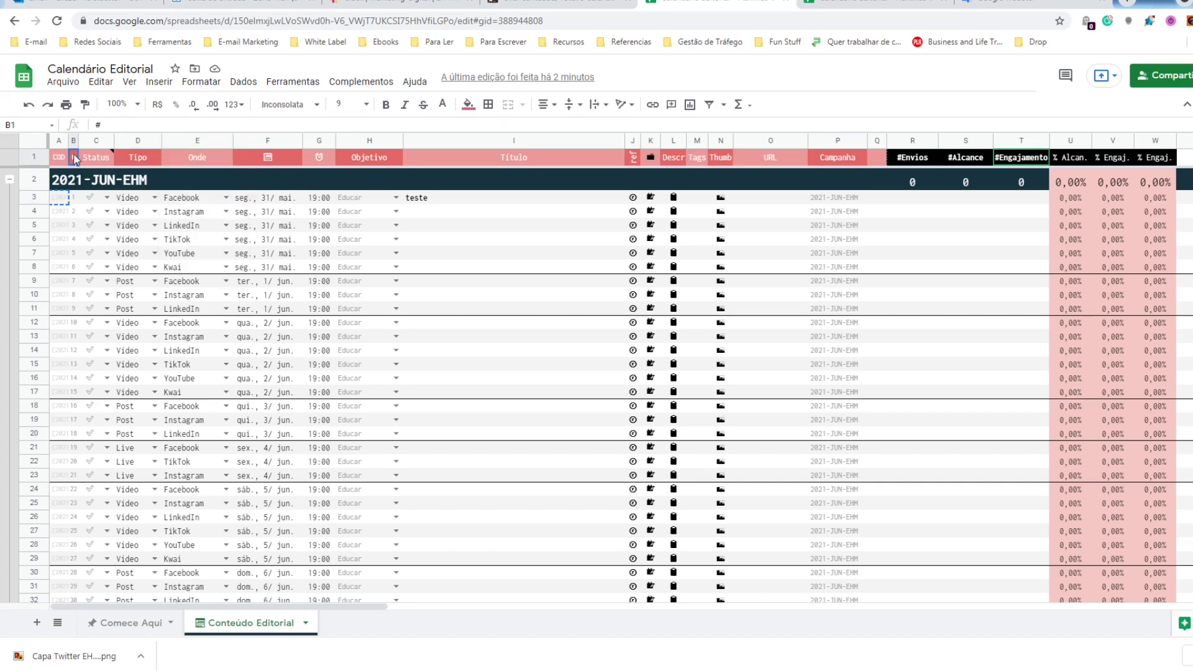
pyautogui.click(73, 197)
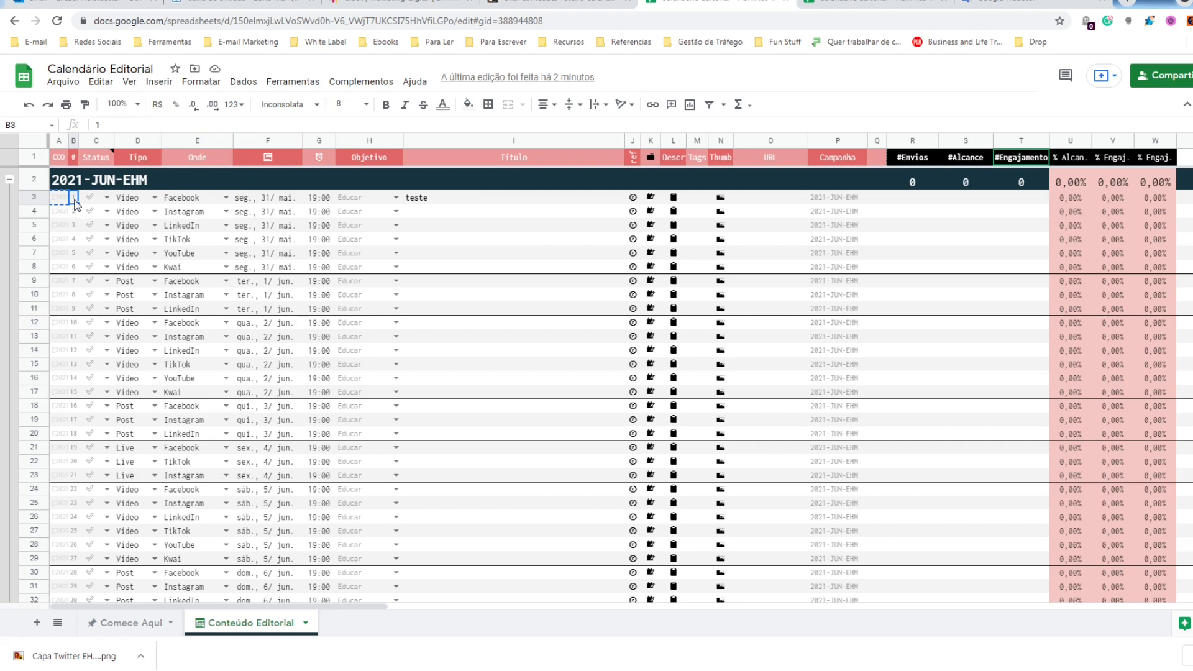
pyautogui.click(75, 211)
pyautogui.click(76, 225)
pyautogui.click(78, 239)
pyautogui.click(80, 254)
pyautogui.click(80, 268)
pyautogui.click(81, 281)
pyautogui.click(82, 294)
pyautogui.click(82, 309)
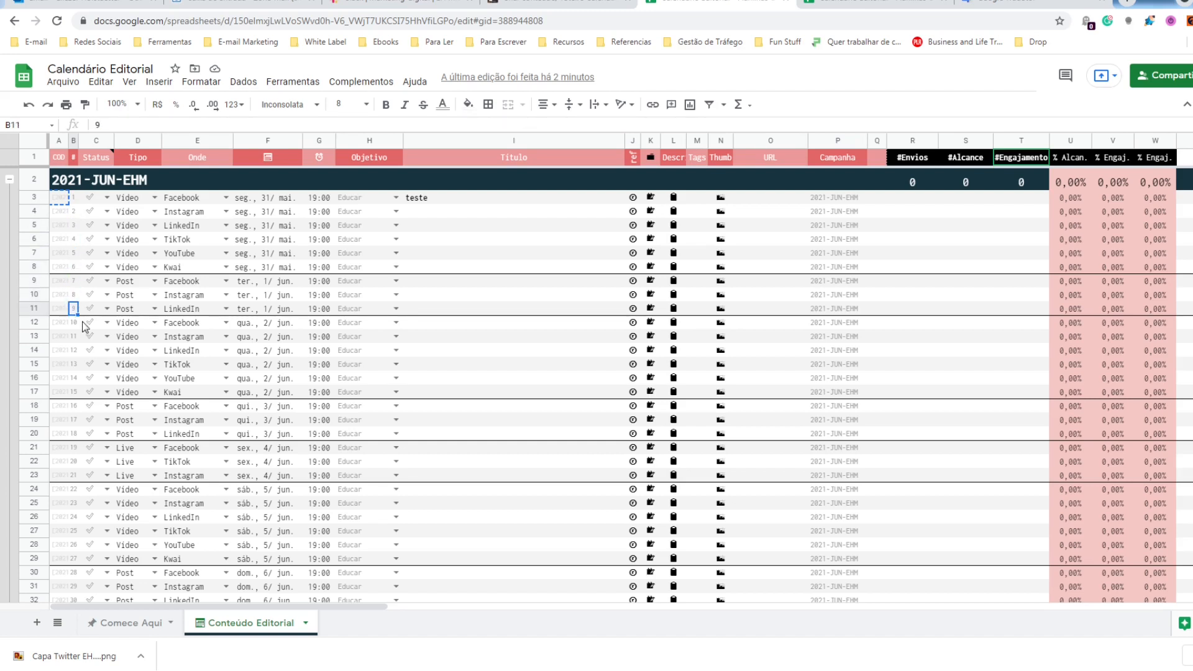
pyautogui.press('Down')
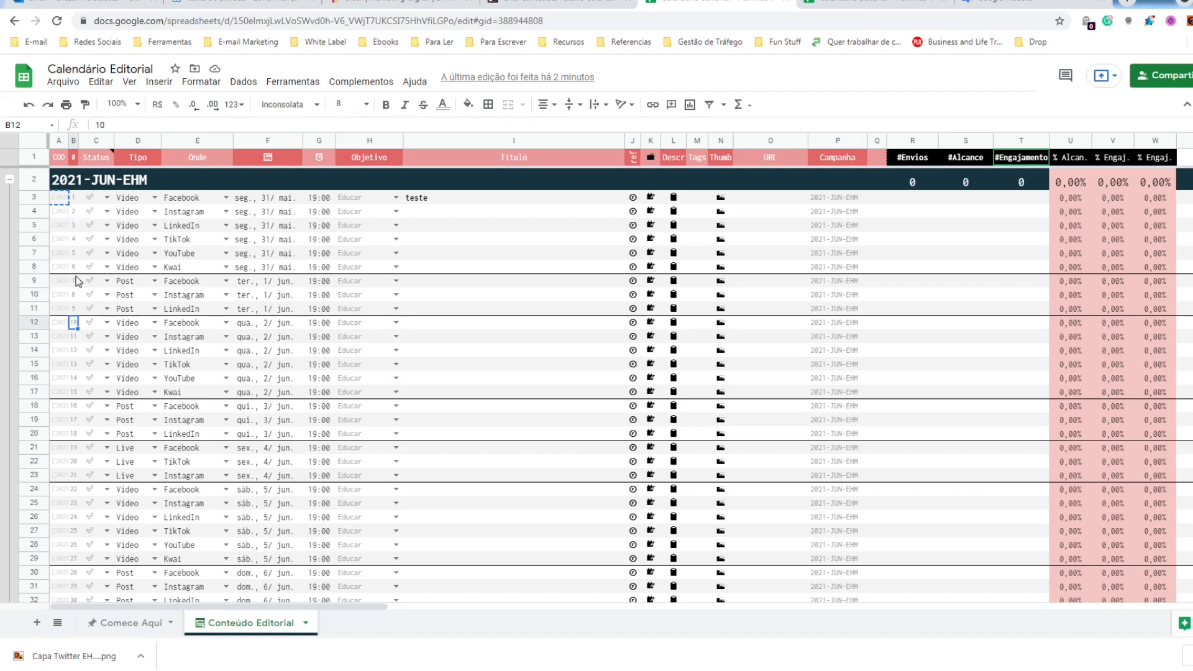
pyautogui.press('Down')
pyautogui.press('Down')
pyautogui.press('Down')
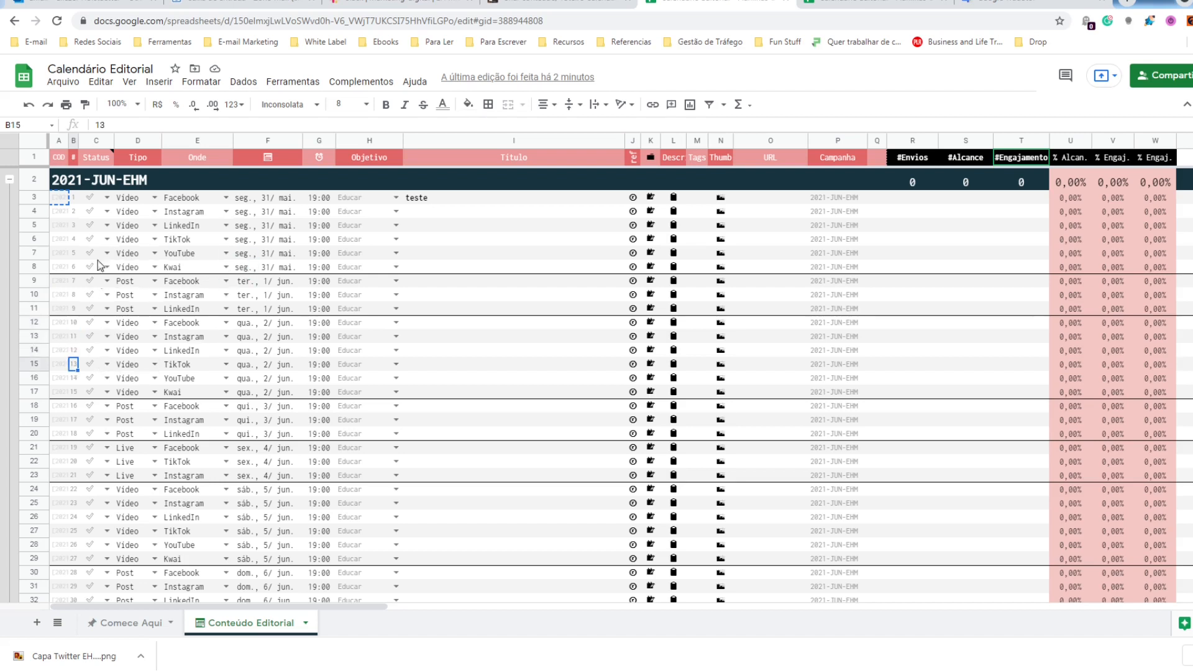
# - Compare the COD formula with the post number in row 15, and review the # values in nearby and first rows
pyautogui.click(62, 366)
pyautogui.click(75, 365)
pyautogui.click(60, 368)
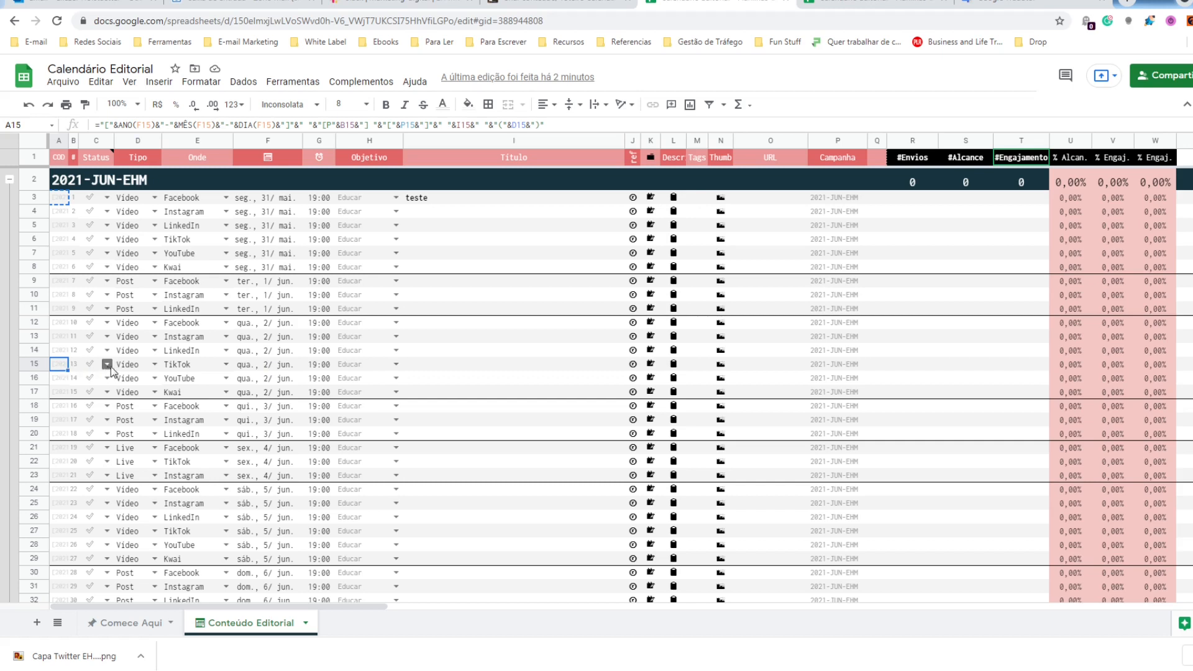
pyautogui.click(74, 365)
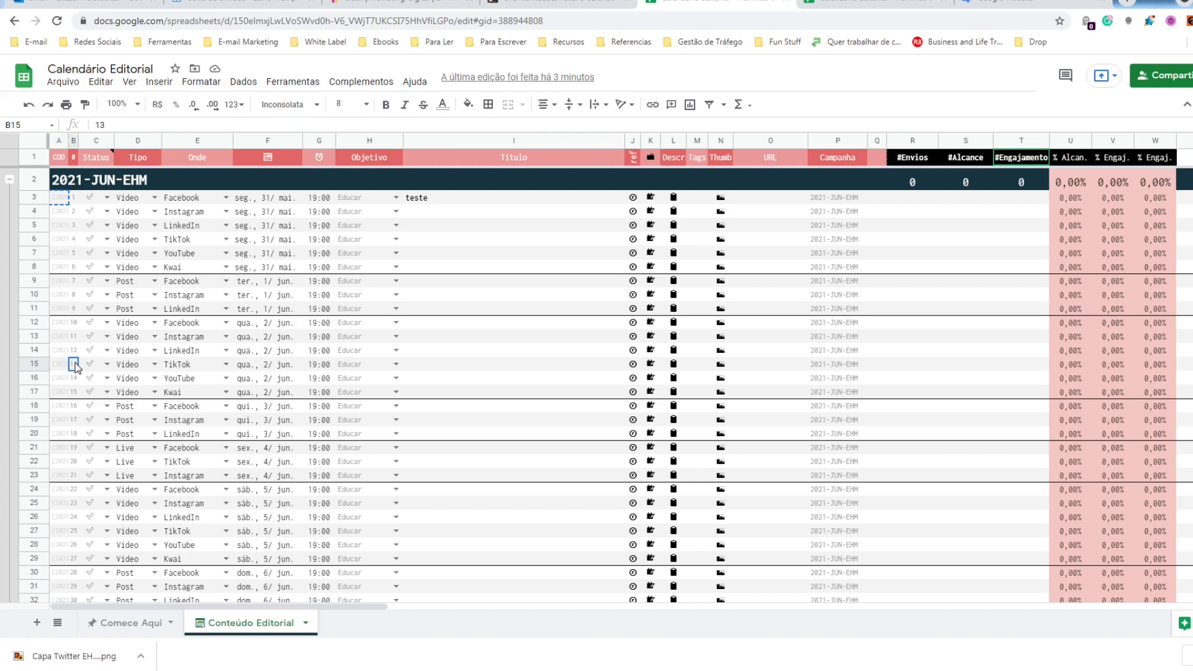
pyautogui.click(73, 379)
pyautogui.click(75, 393)
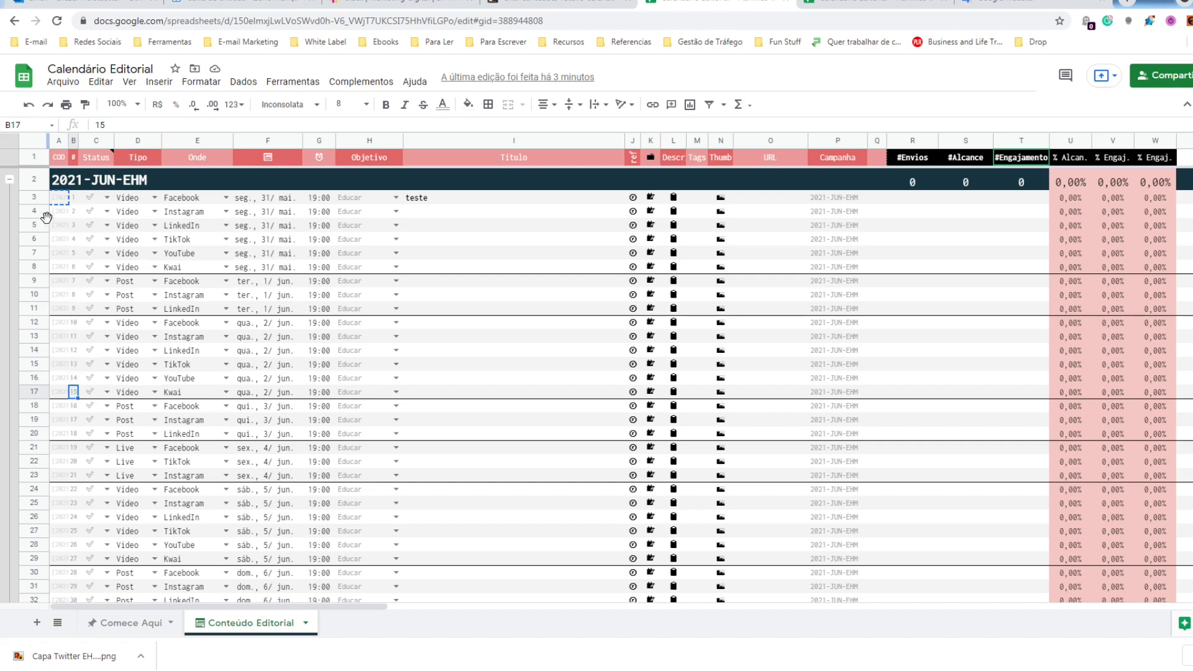
pyautogui.click(74, 212)
pyautogui.click(75, 199)
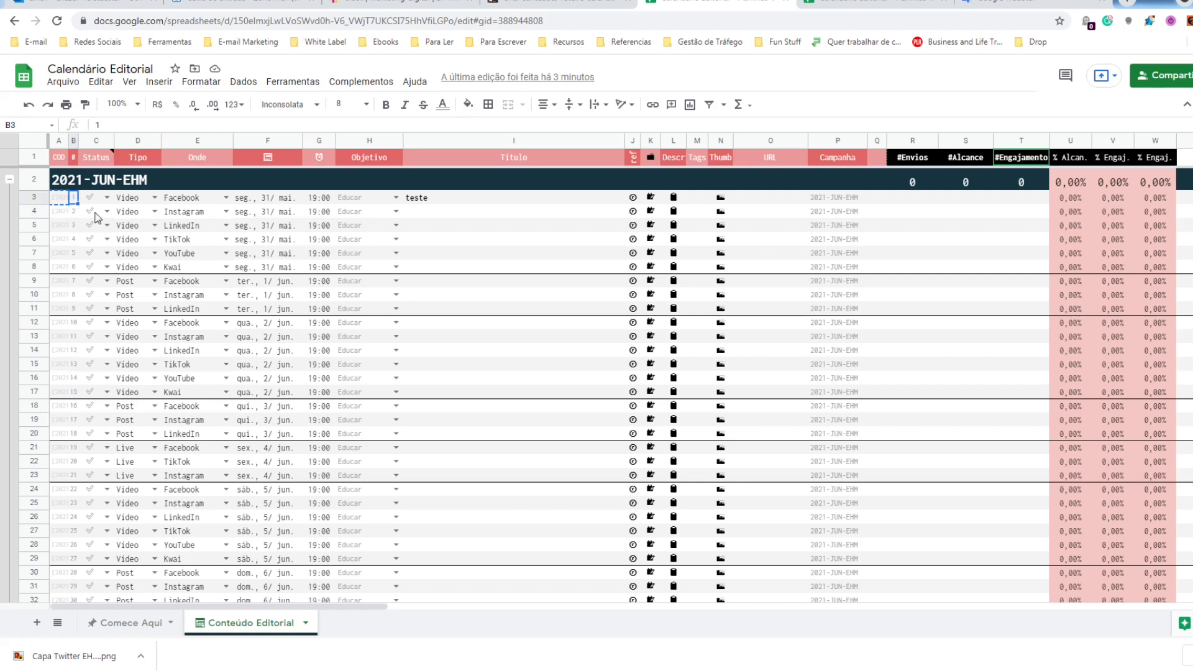
# - Read the note on the Status header listing the meaning of each status icon
pyautogui.click(90, 155)
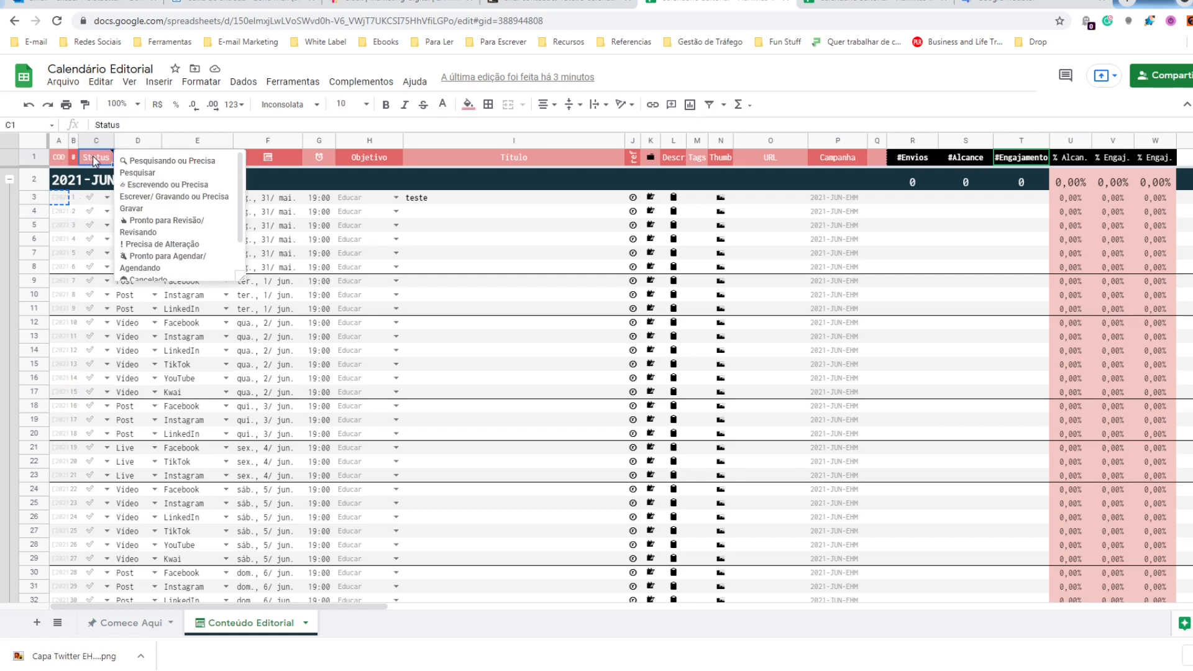
pyautogui.moveTo(97, 161)
pyautogui.moveTo(241, 170); pyautogui.dragTo(243, 198)
pyautogui.scroll(2, 243, 198)
# - Set the Status of rows 3 to 5 to the magnifier icon for Pesquisando ou Precisa Pesquisar
pyautogui.click(99, 199)
pyautogui.click(107, 198)
pyautogui.click(99, 214)
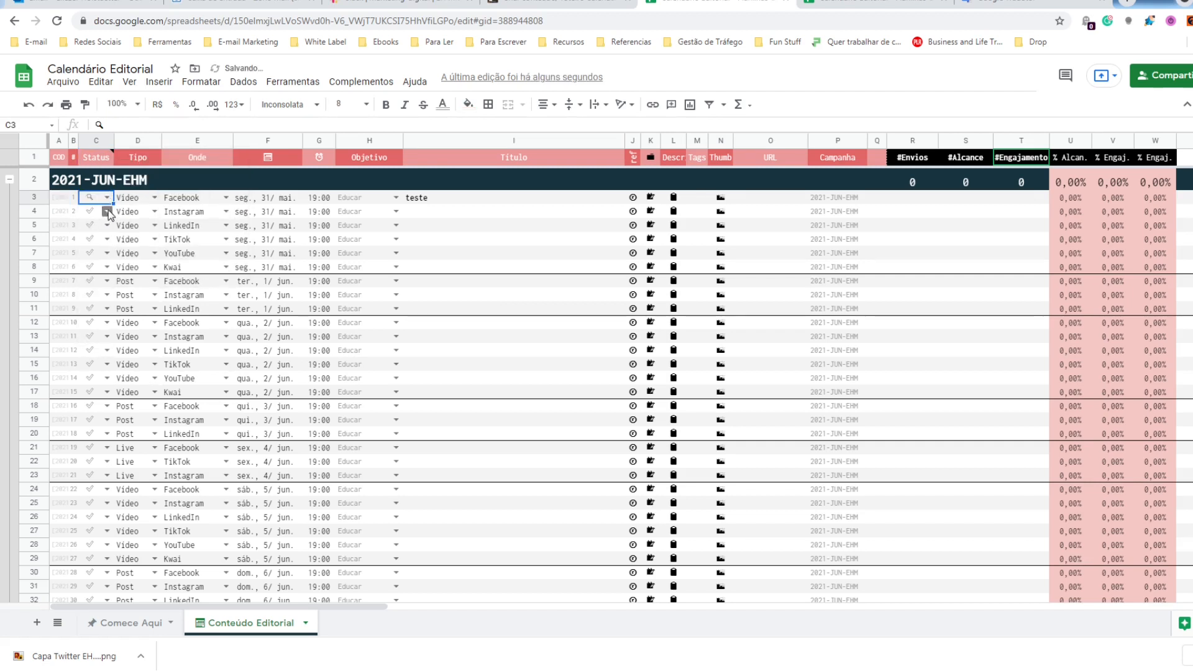
pyautogui.click(107, 214)
pyautogui.click(88, 229)
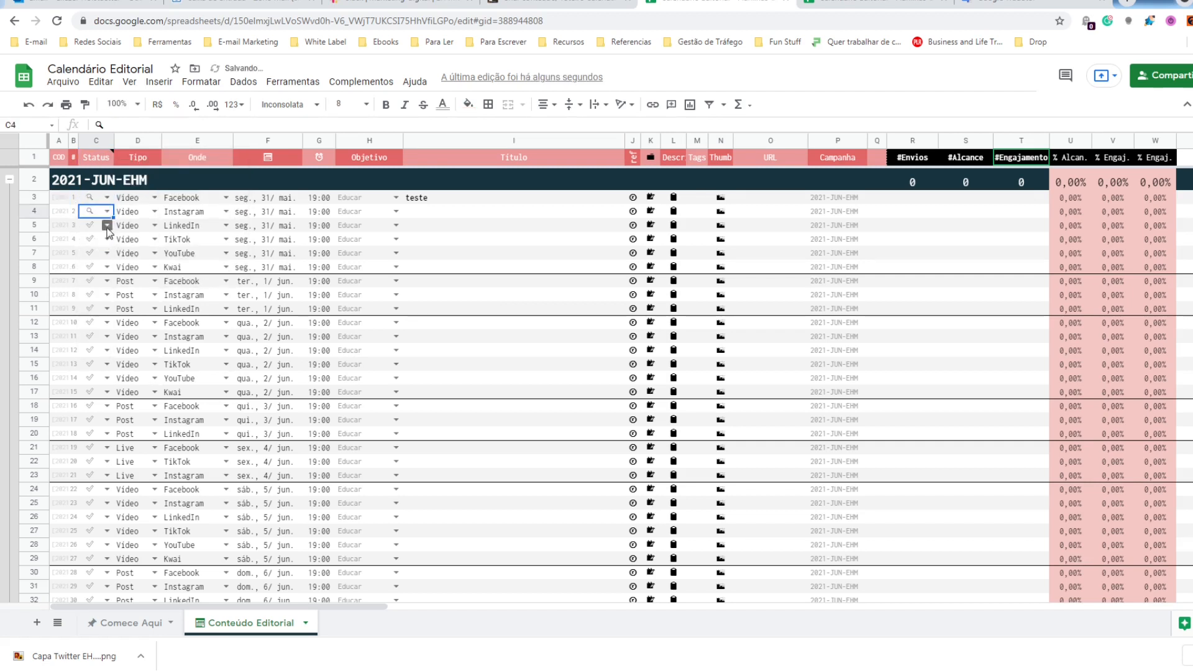
pyautogui.click(107, 225)
pyautogui.click(89, 242)
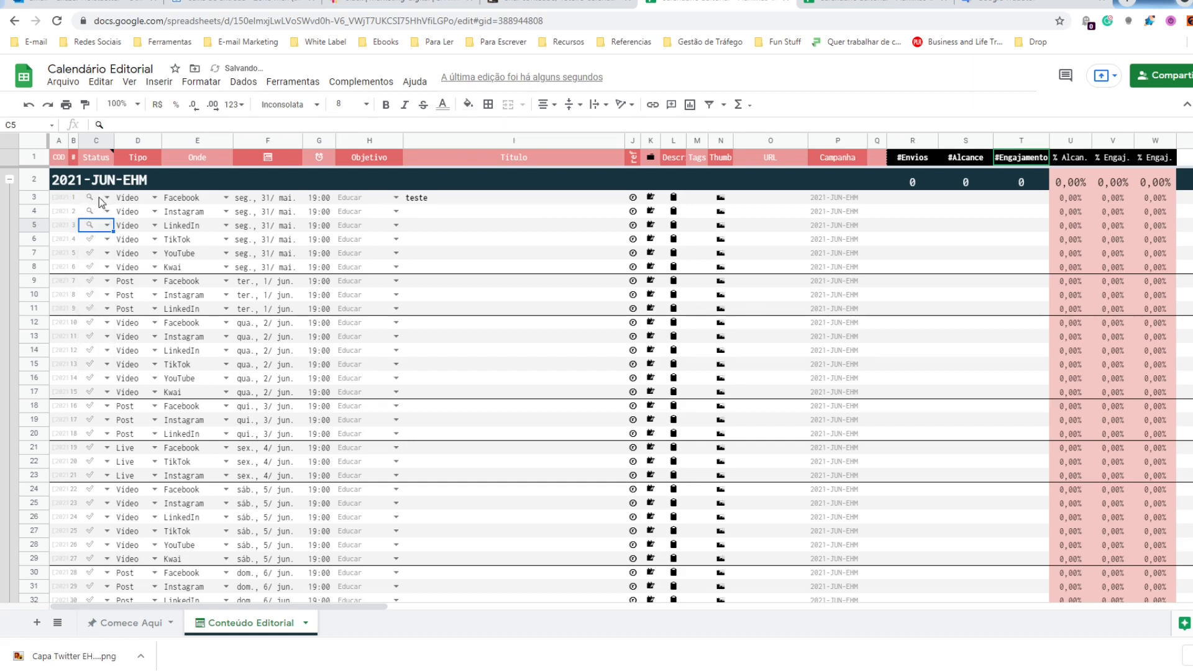
# - Recheck the Status note and set row 3's status to the Escrevendo ou Precisa Escrever/Gravando icon
pyautogui.doubleClick(99, 161)
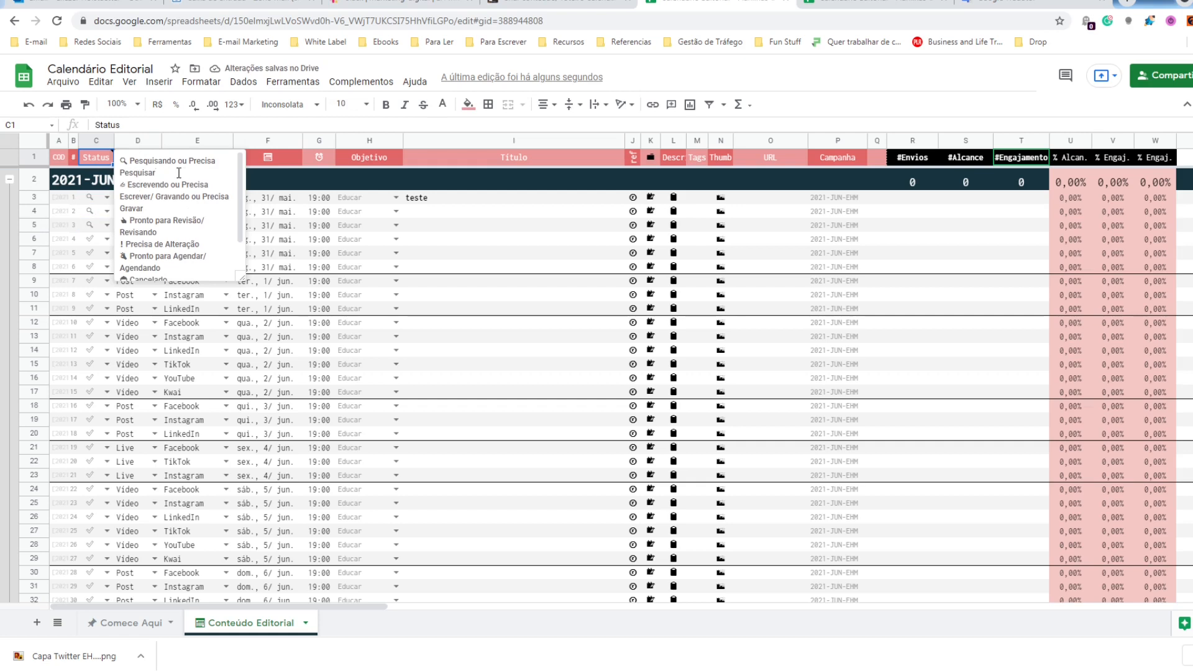
pyautogui.click(94, 197)
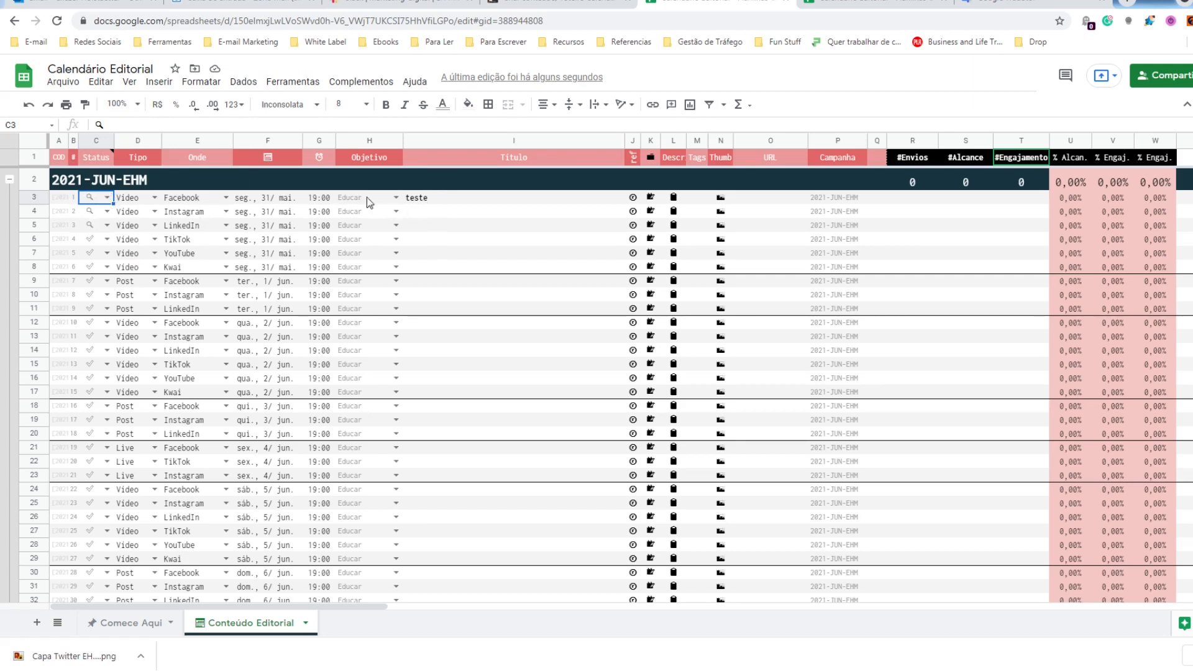
pyautogui.click(108, 198)
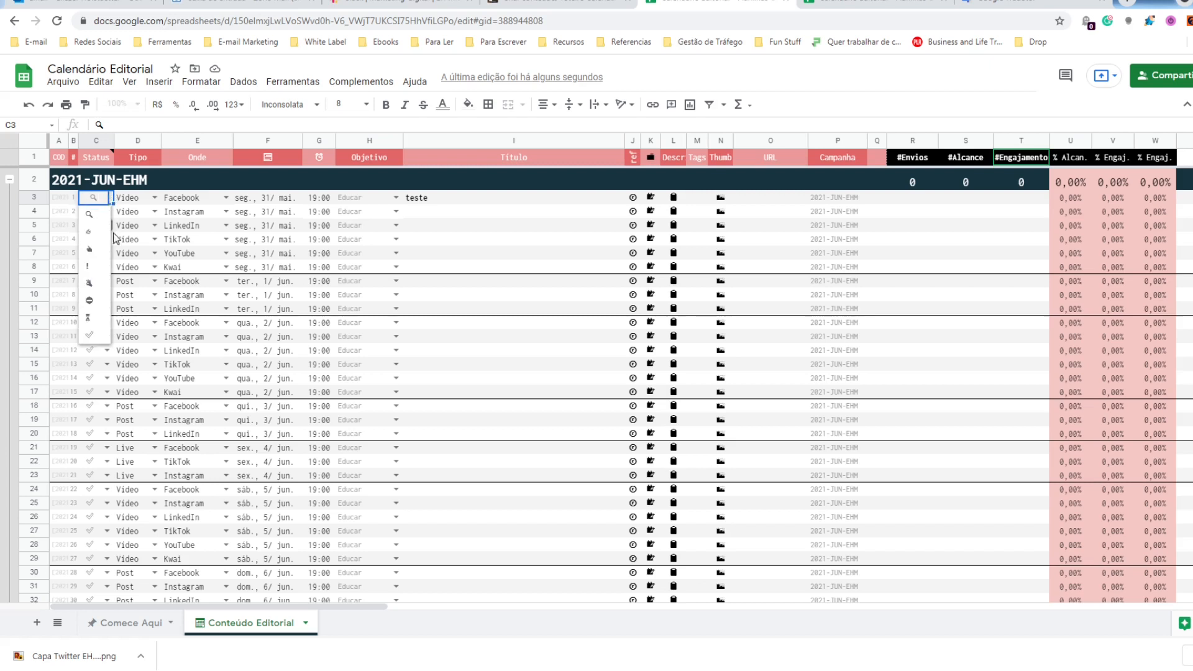
pyautogui.click(91, 236)
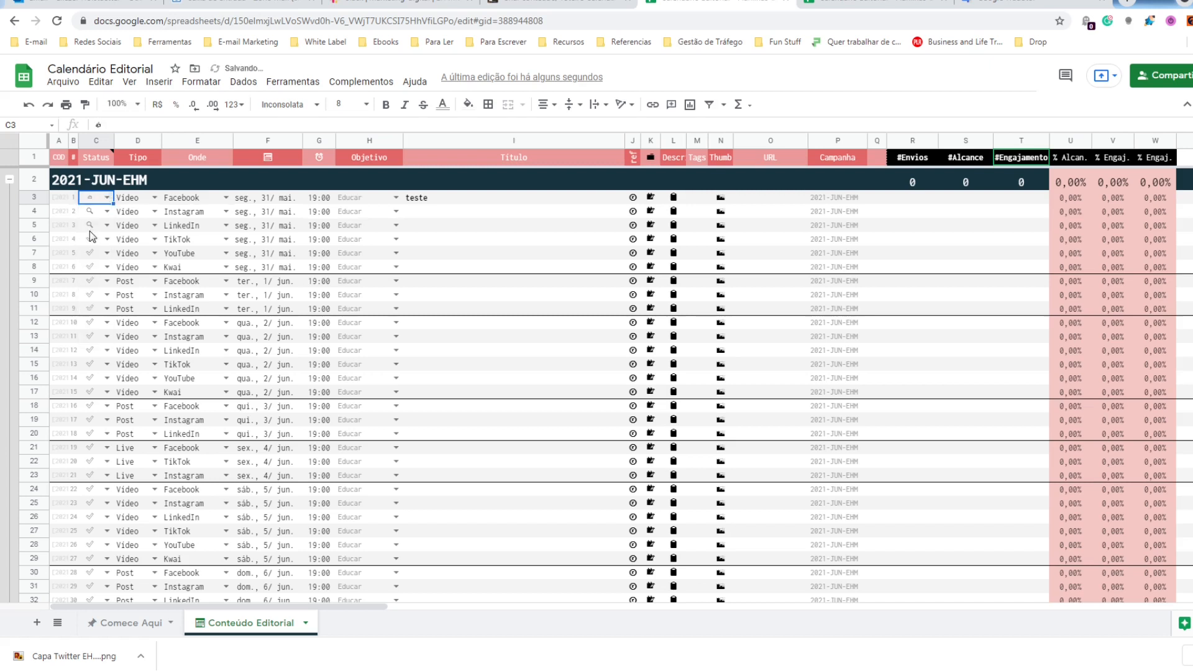
# - Check the Escrevendo ou Precisa Escrever entry in the Status note and apply that status to rows 4 and 5
pyautogui.click(97, 160)
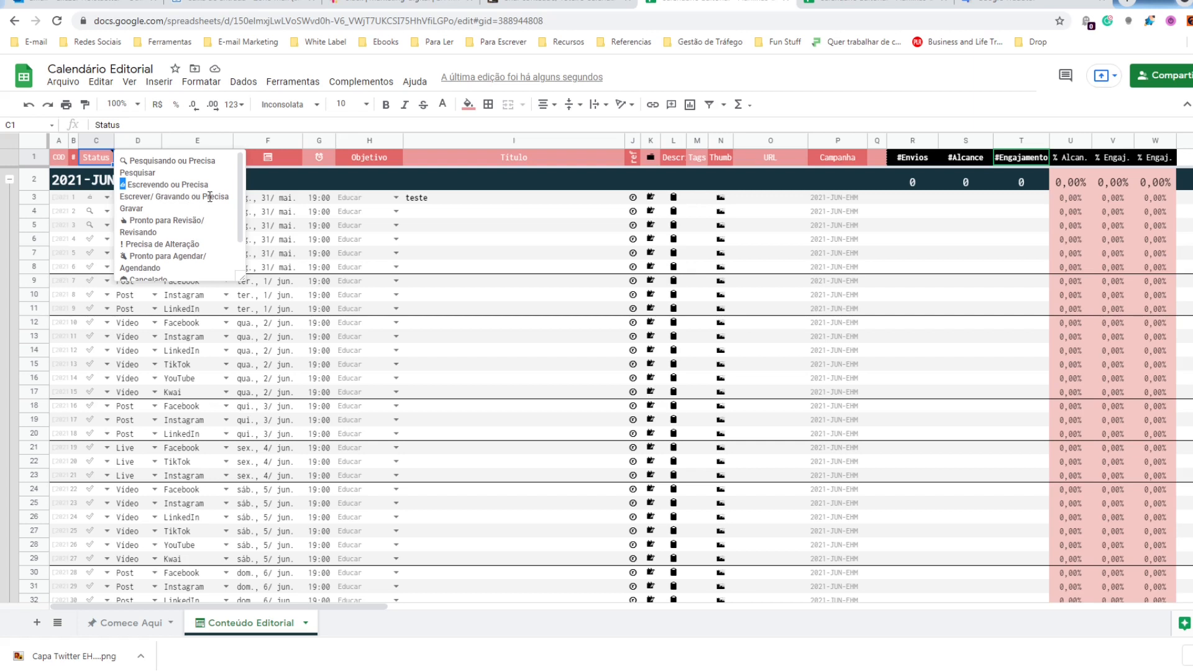
pyautogui.click(93, 200)
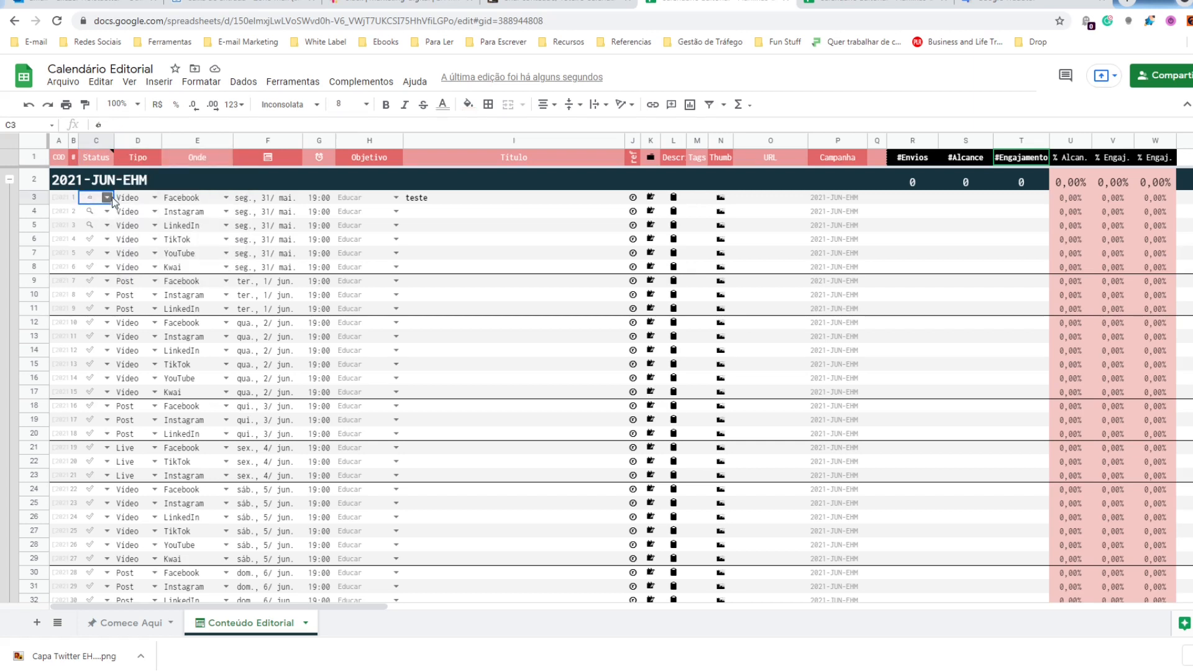
pyautogui.click(107, 212)
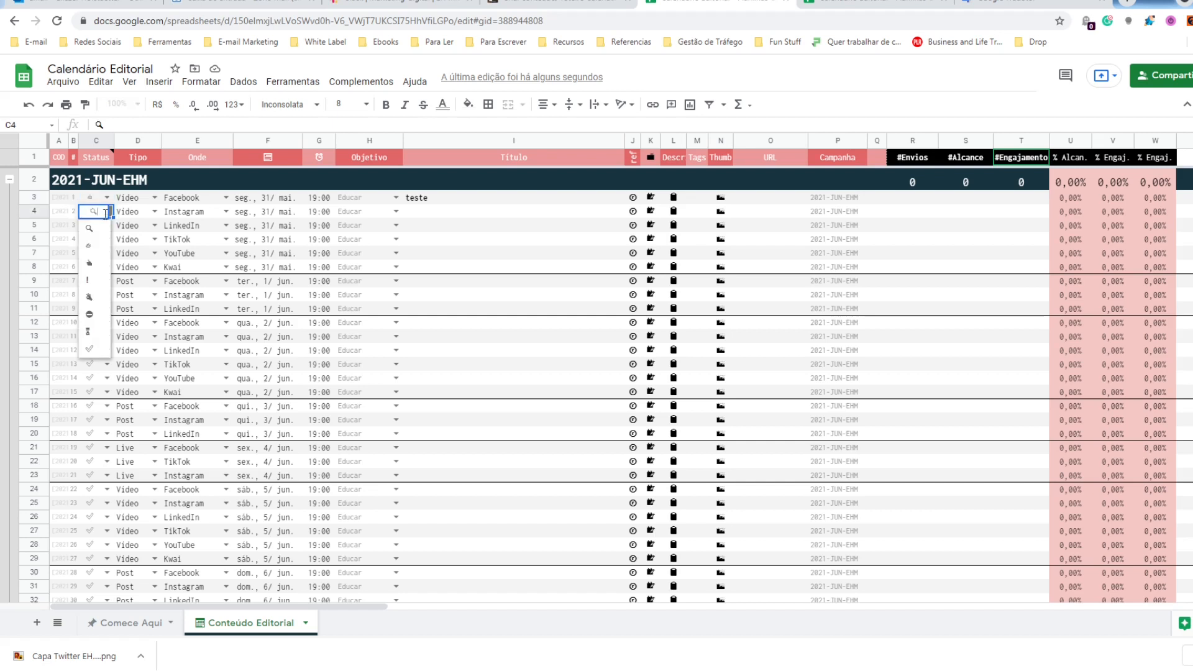
pyautogui.click(90, 246)
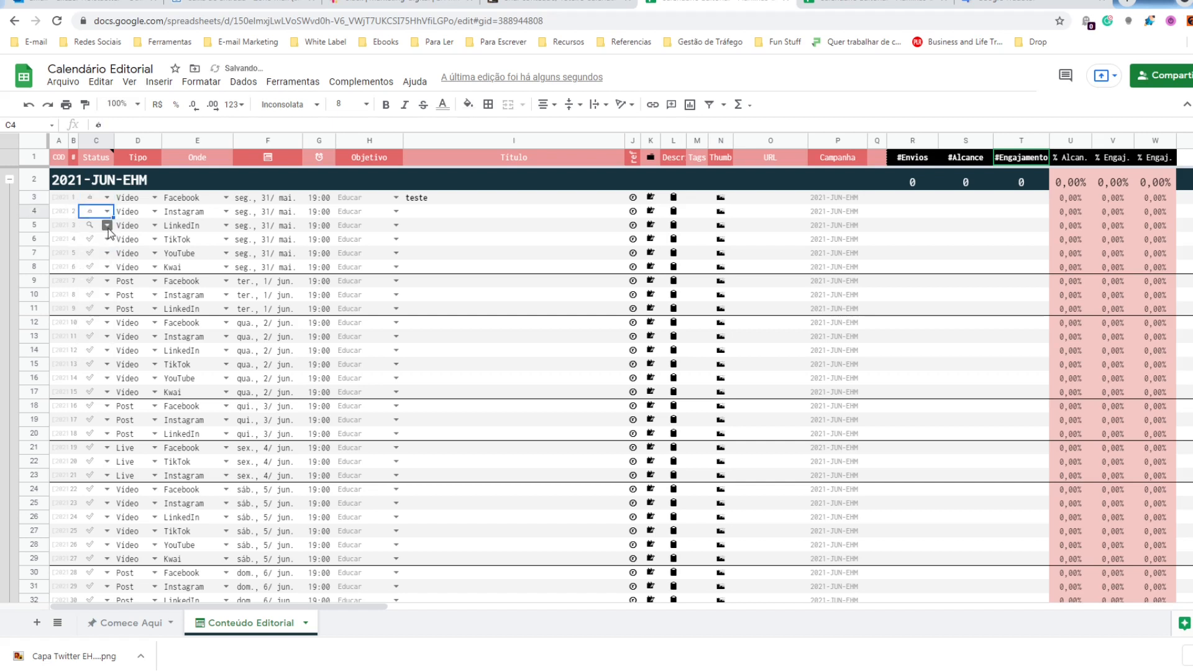
pyautogui.click(110, 227)
pyautogui.click(89, 259)
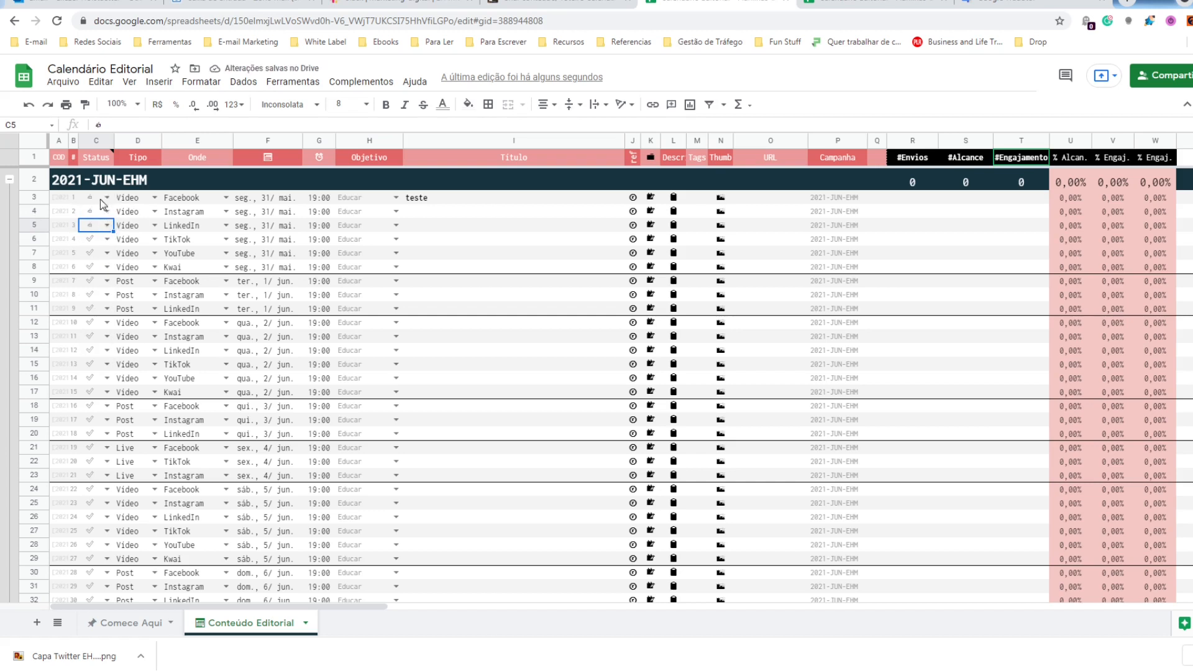
# - Set row 3's status to the thumb icon and highlight its Pronto para Revisão/Revisando entry in the Status note
pyautogui.click(107, 198)
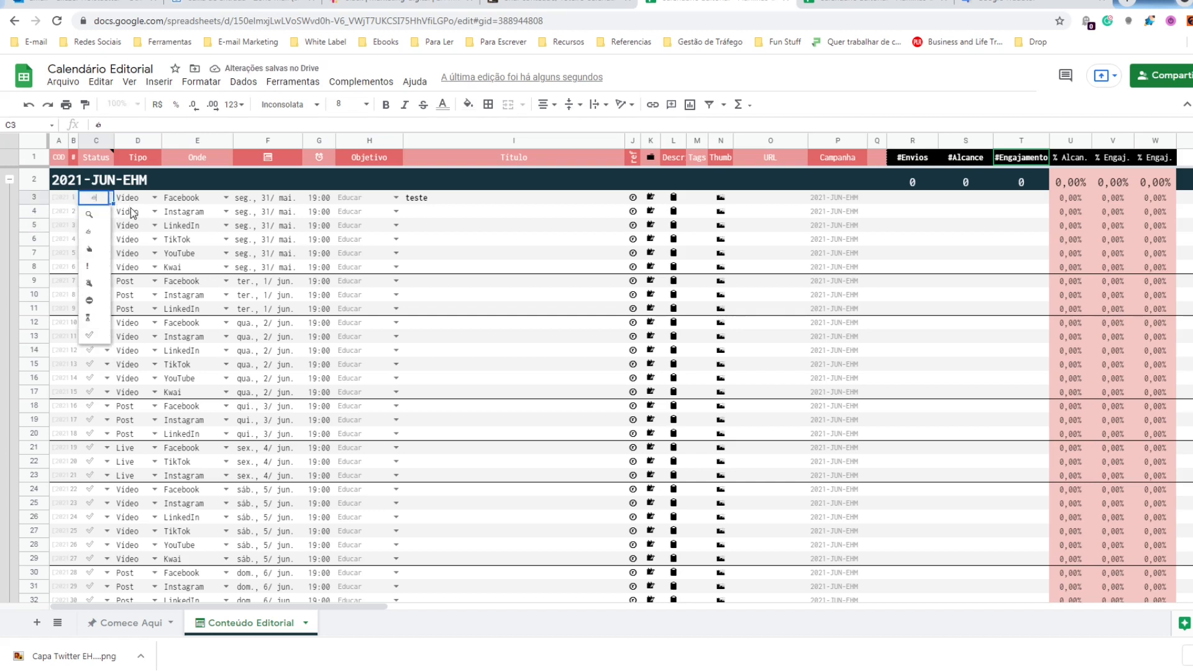
pyautogui.click(91, 251)
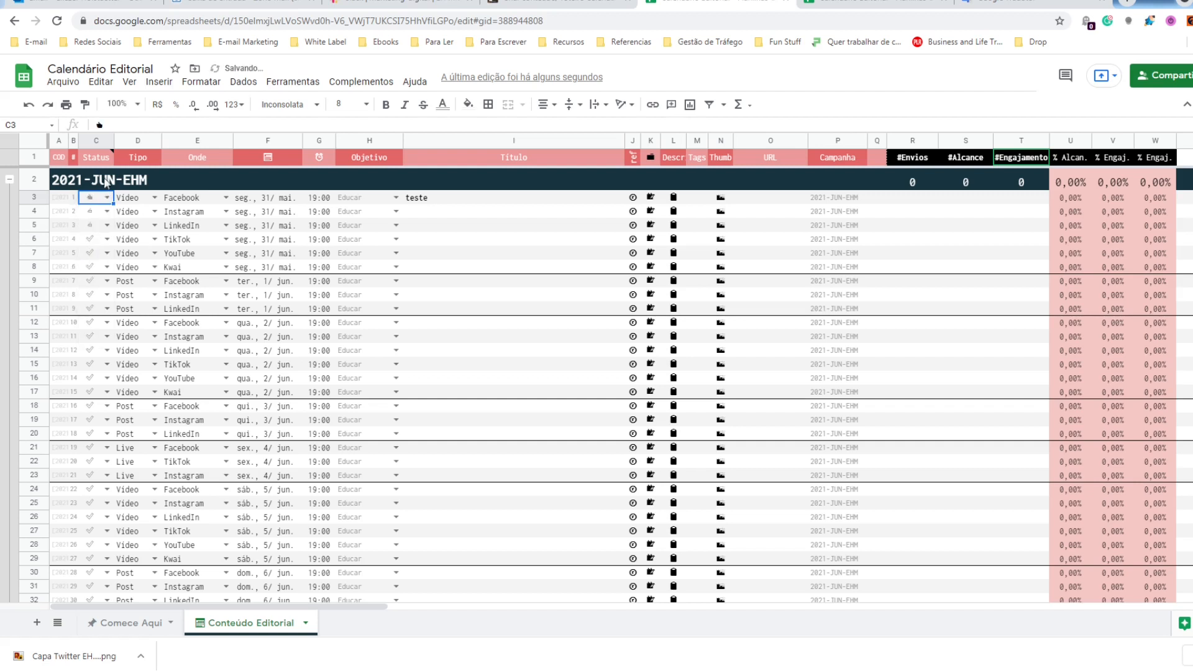
pyautogui.click(104, 161)
pyautogui.moveTo(129, 220); pyautogui.dragTo(169, 228)
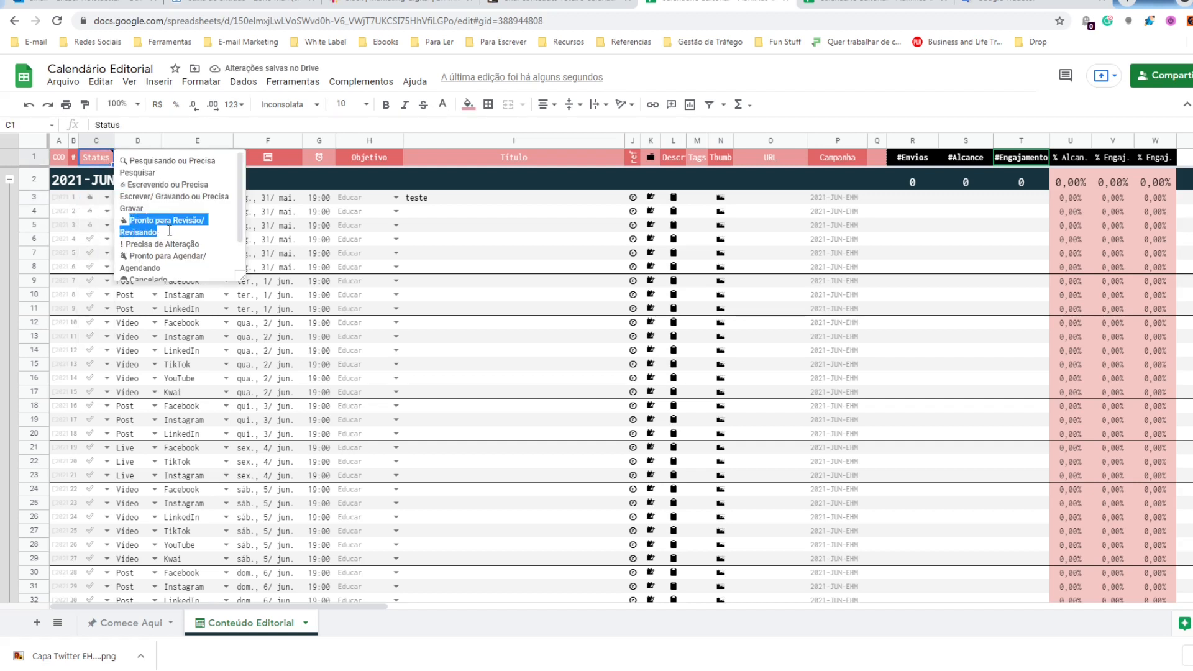
# - Set the Status of rows 4 and 5 to the thumb icon for Pronto para Revisão/Revisando
pyautogui.click(94, 197)
pyautogui.click(106, 213)
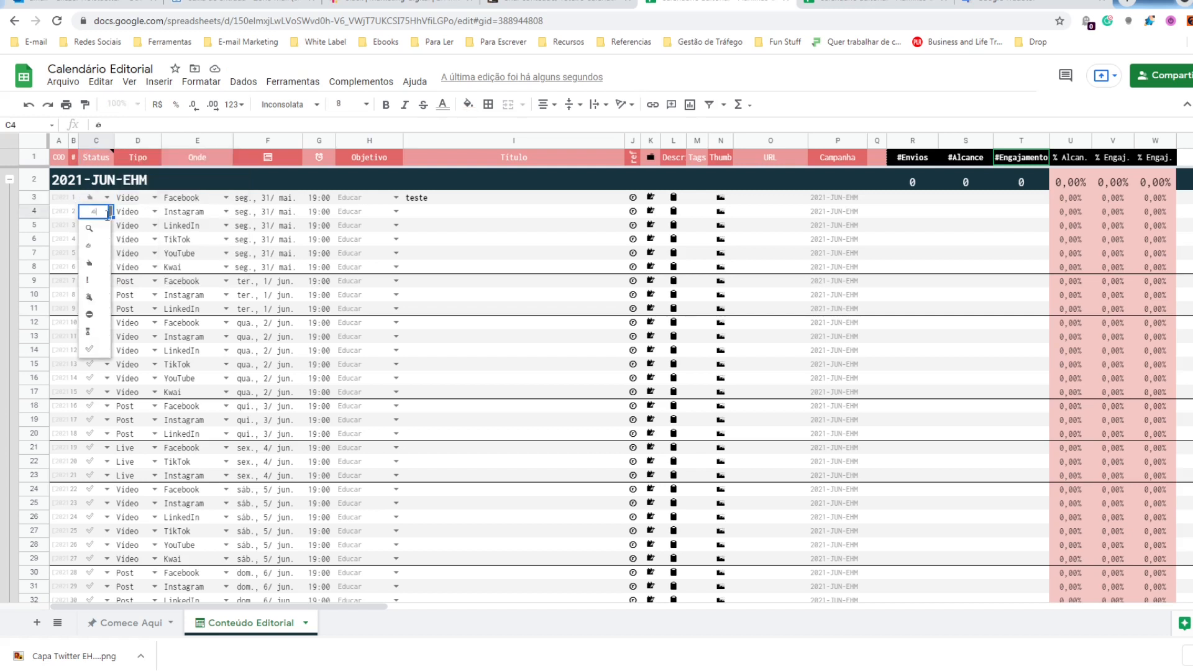
pyautogui.click(90, 267)
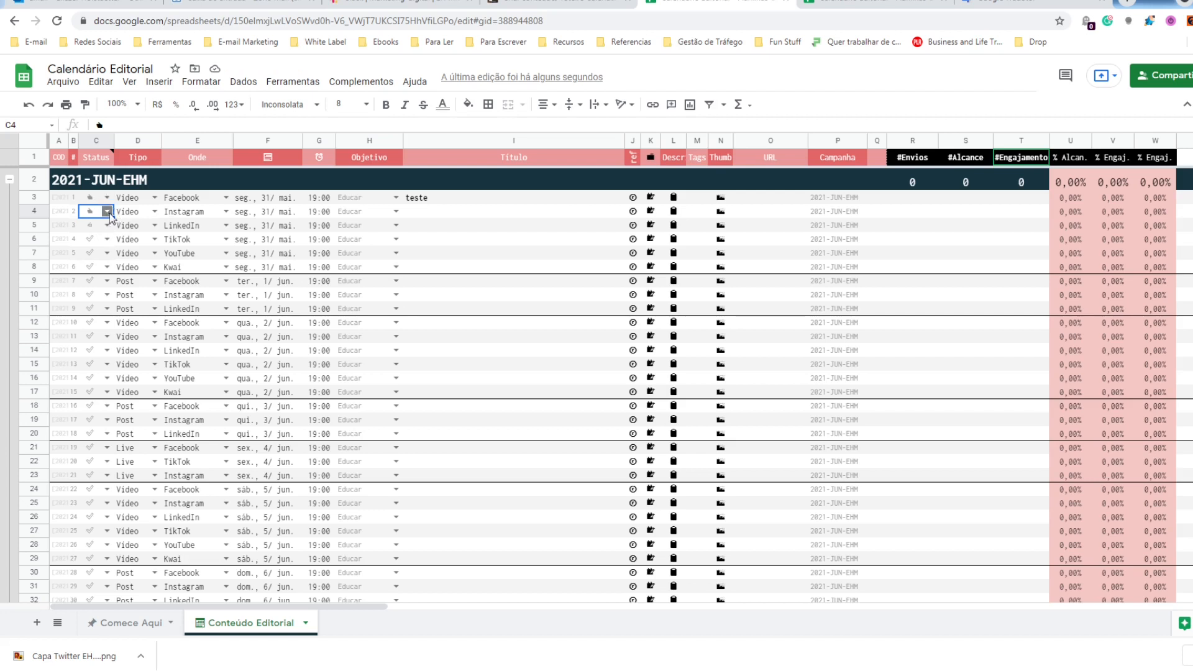
pyautogui.click(108, 211)
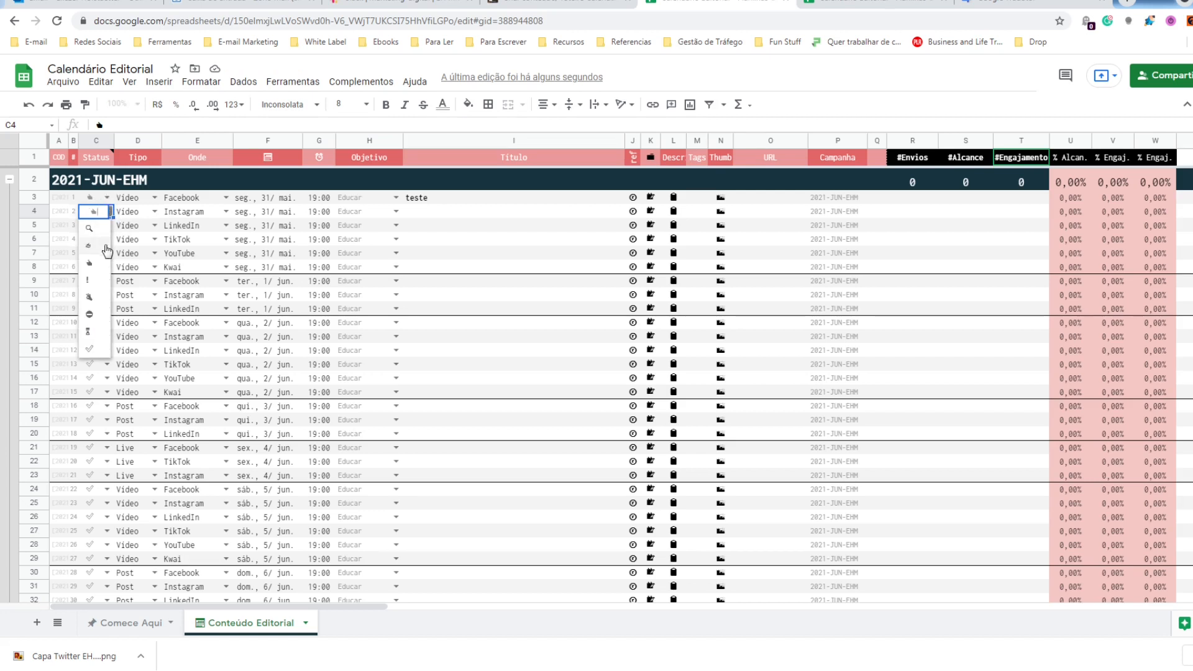
pyautogui.click(91, 264)
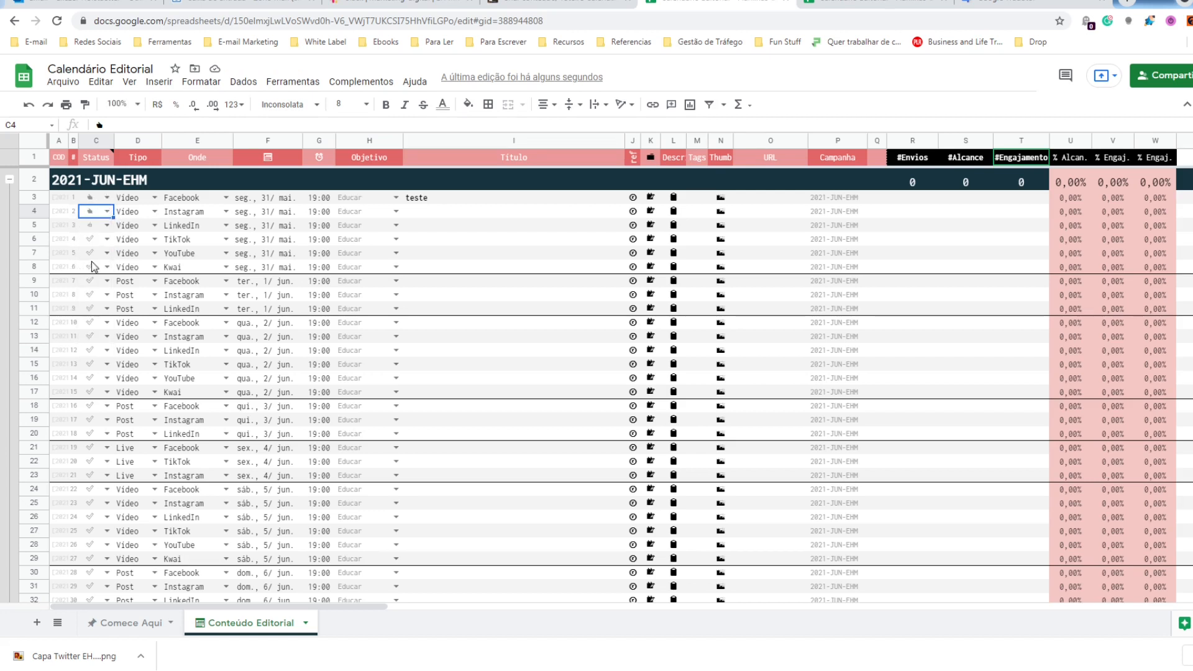
pyautogui.click(107, 226)
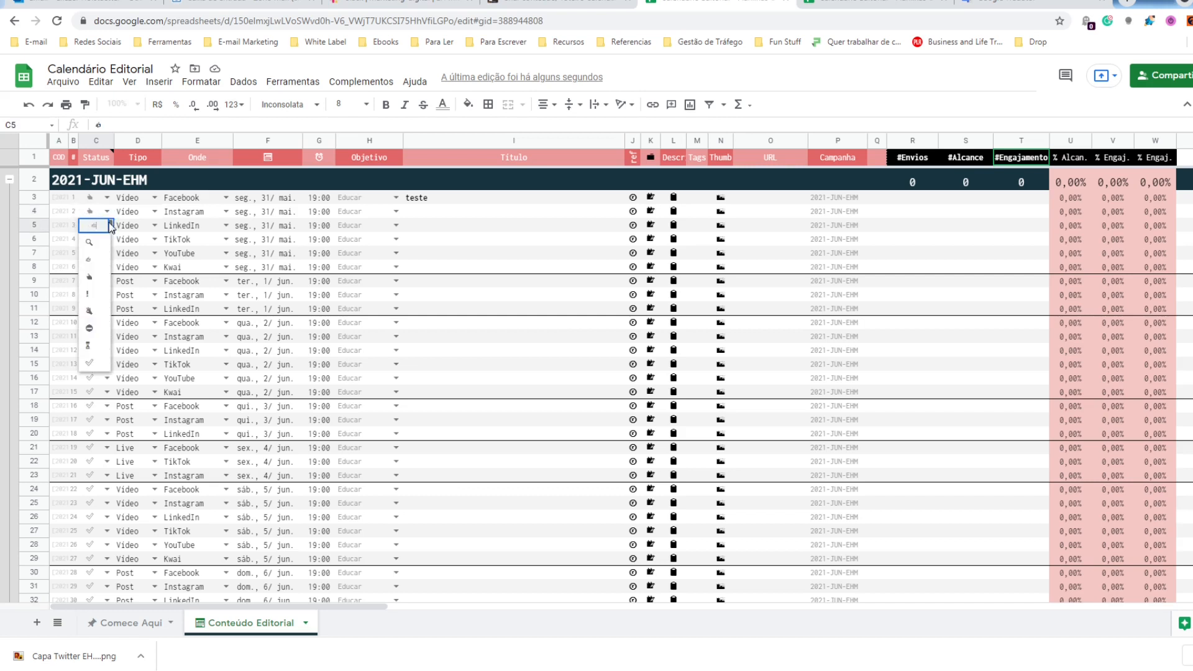
pyautogui.click(97, 270)
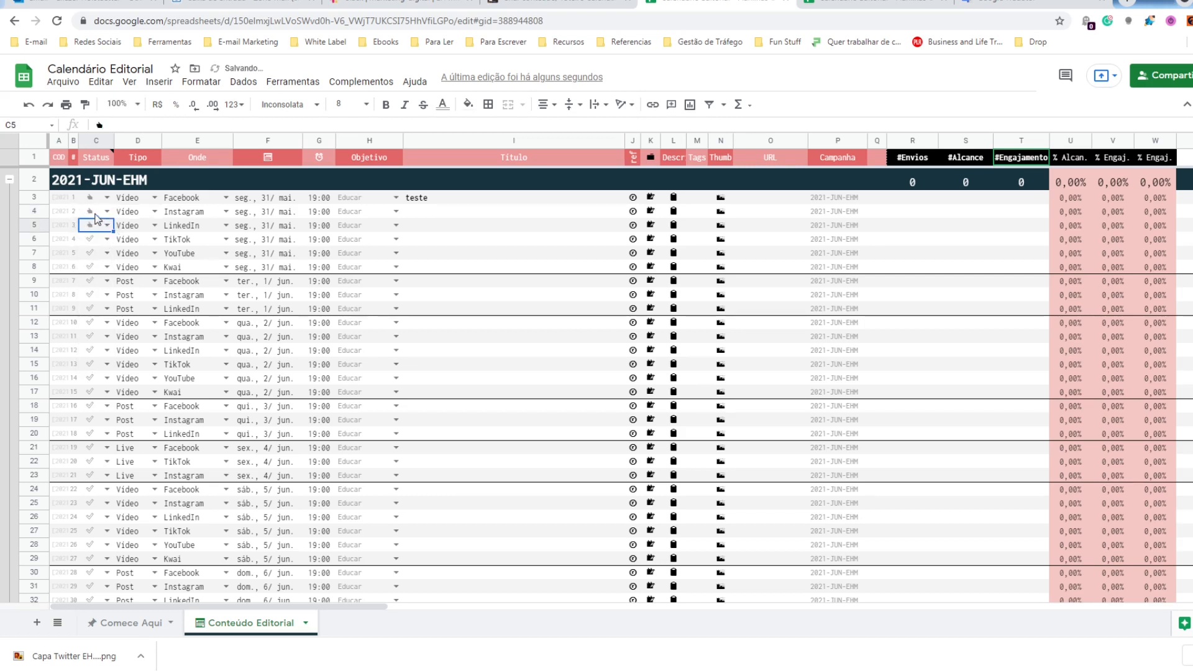
# - Review the Pronto para Revisão/Revisando and Precisa de Alteração entries in the Status header's note
pyautogui.click(96, 157)
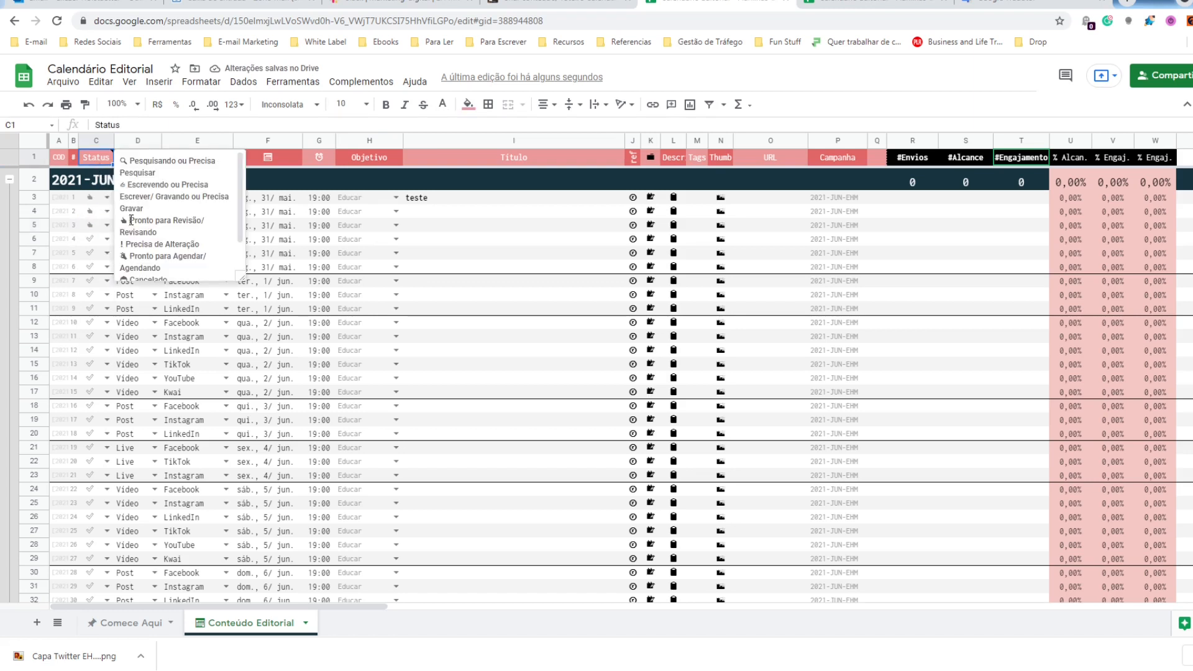
pyautogui.moveTo(131, 220); pyautogui.dragTo(158, 233)
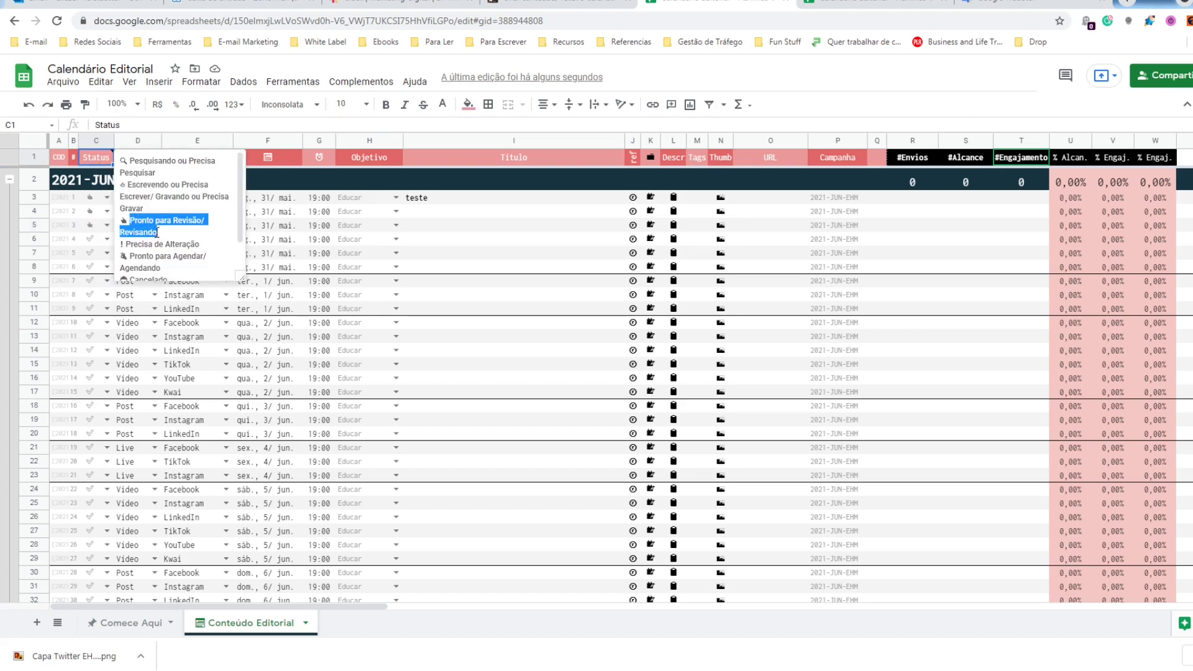
pyautogui.click(87, 200)
pyautogui.click(110, 197)
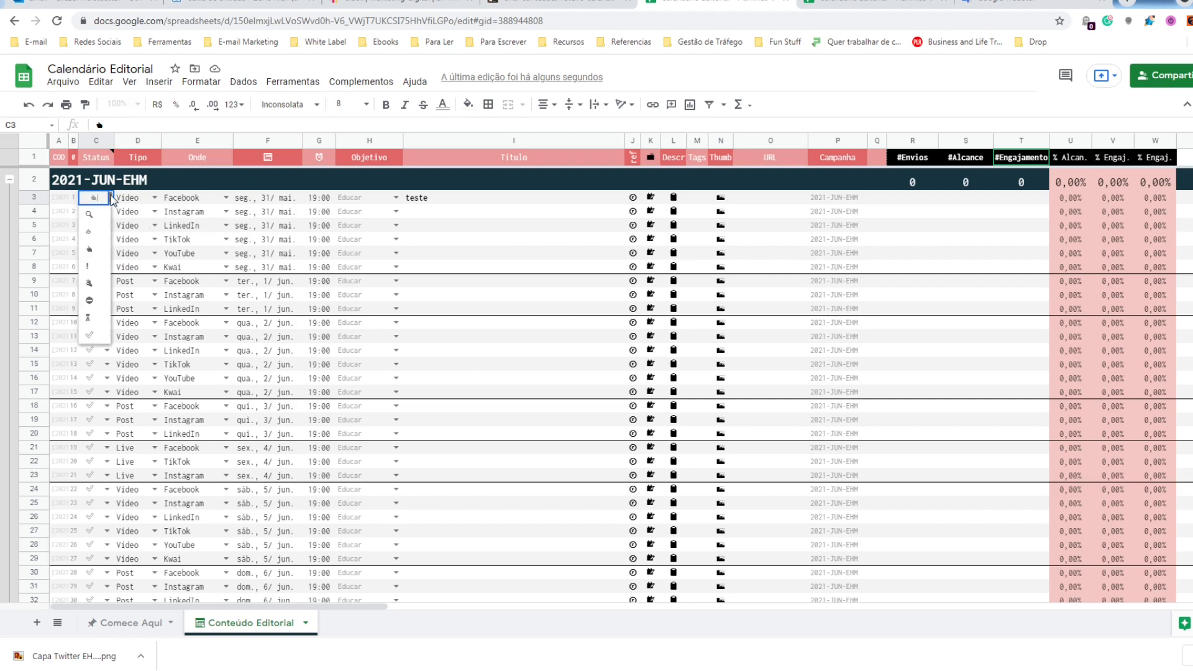
pyautogui.click(97, 161)
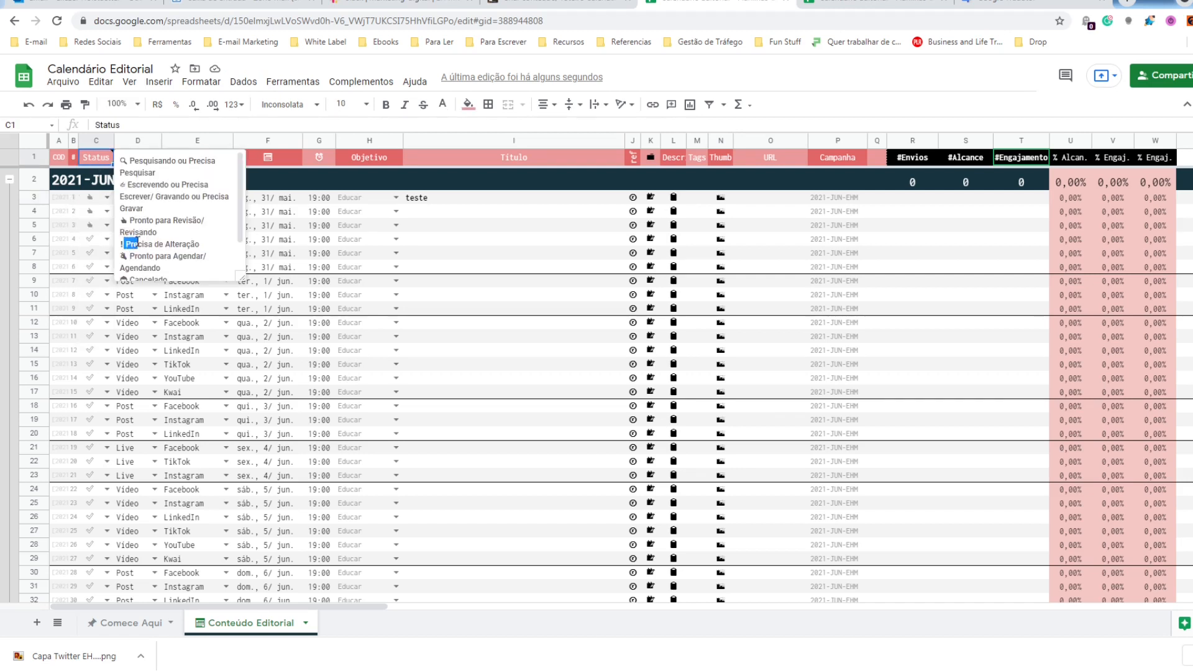
pyautogui.moveTo(128, 244); pyautogui.dragTo(201, 244)
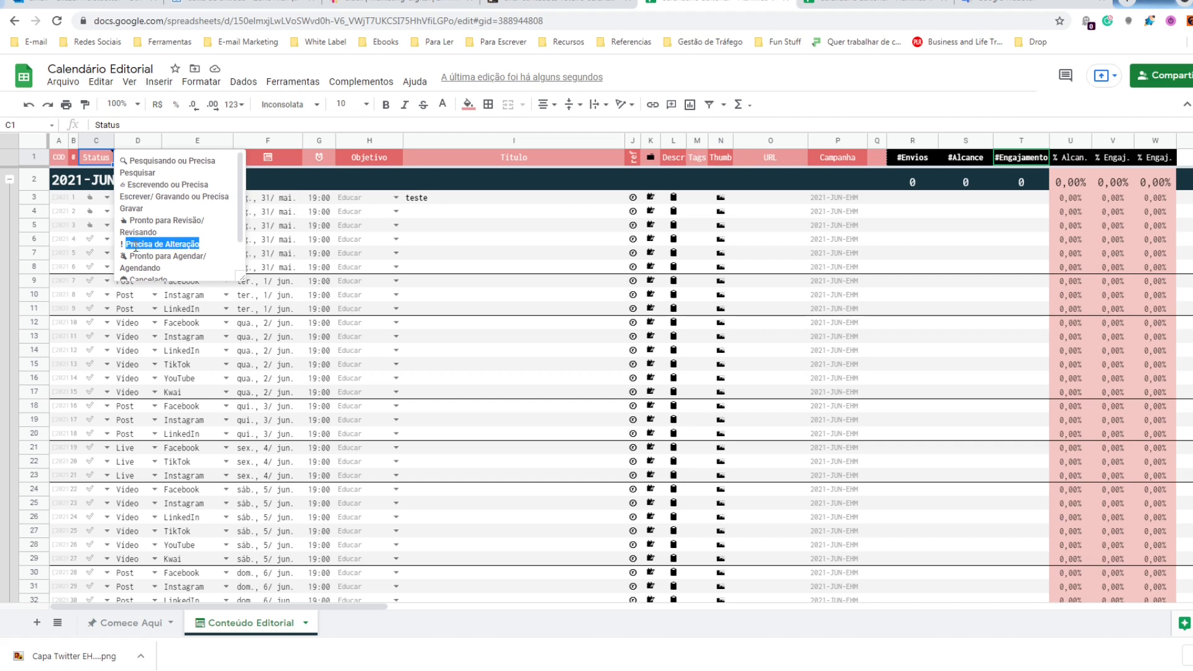
# - Set the Status of rows 3 to 5 to the exclamation mark for Precisa de Alteração
pyautogui.click(107, 198)
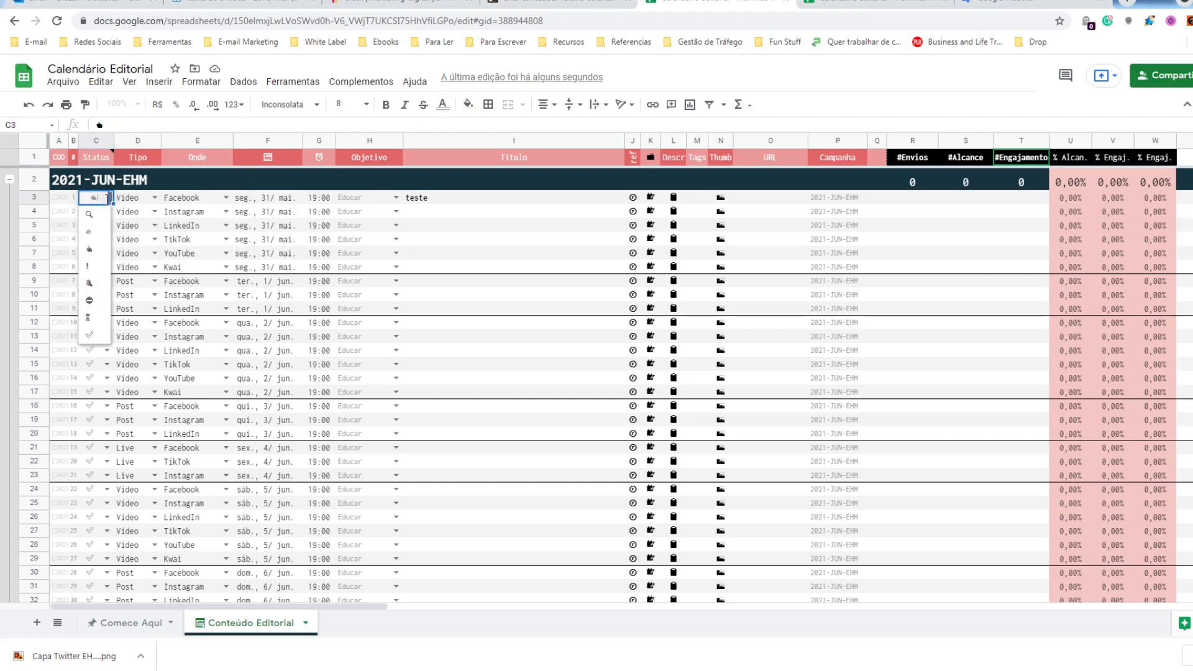
pyautogui.click(91, 261)
pyautogui.click(108, 212)
pyautogui.click(92, 276)
pyautogui.click(108, 226)
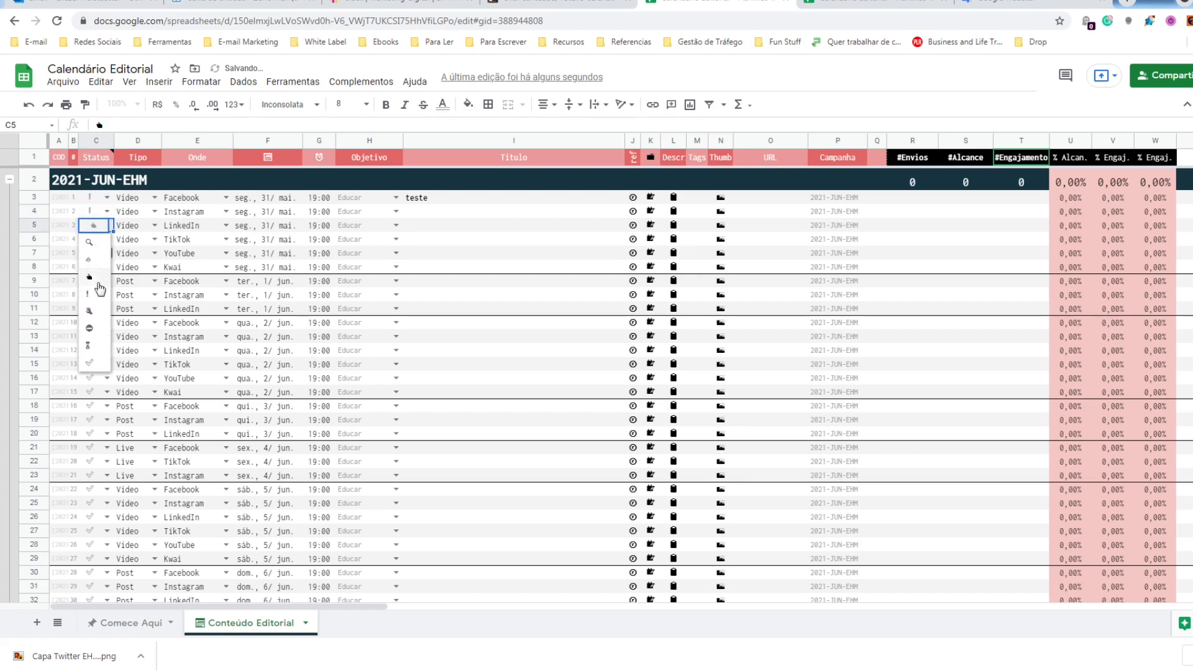
pyautogui.click(92, 289)
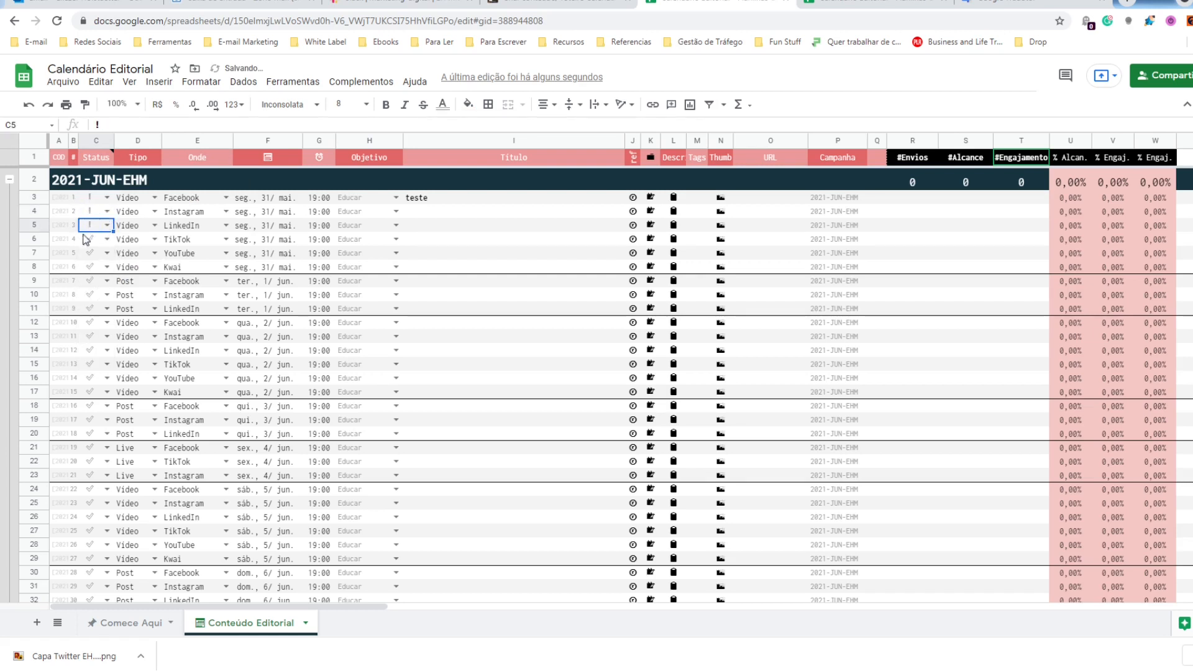
# - Set the Status of rows 5 and 3 back to the Pronto para Revisão/Revisando thumb icon
pyautogui.click(107, 224)
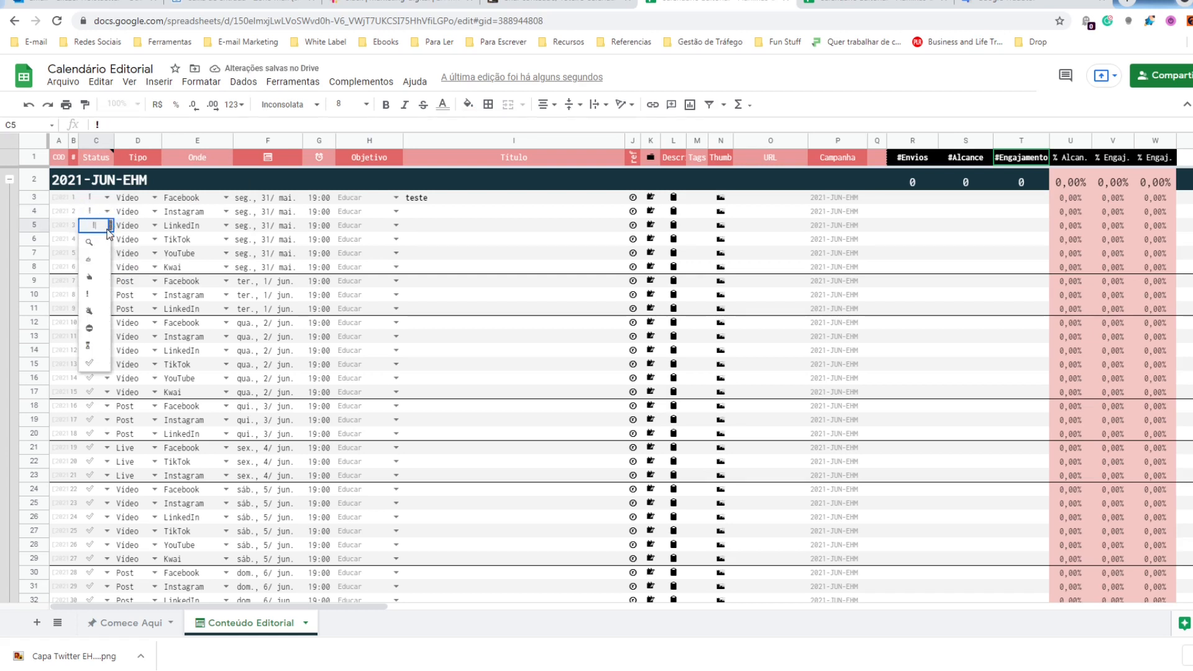
pyautogui.click(90, 279)
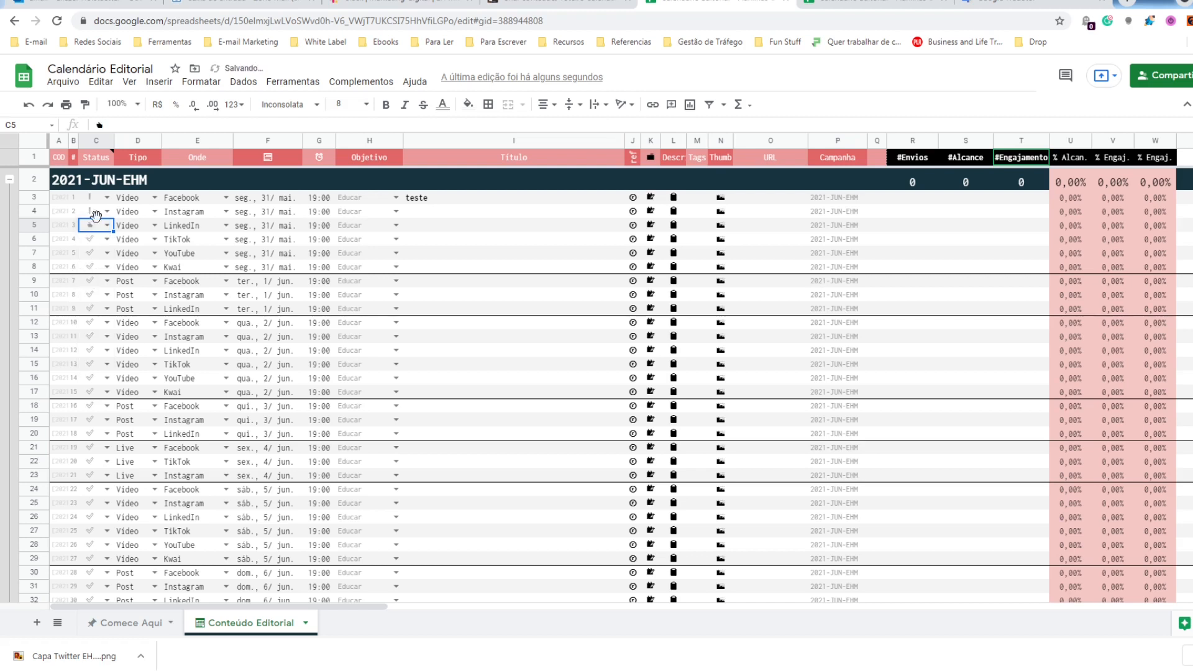
pyautogui.click(106, 197)
pyautogui.click(109, 247)
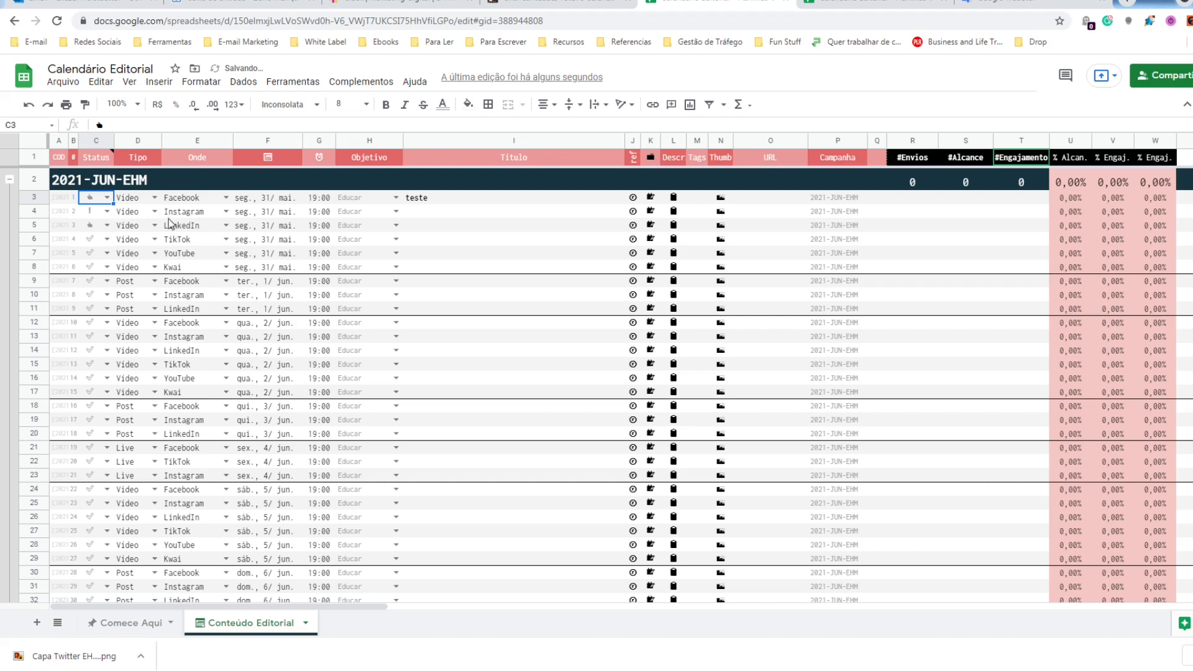
# - Add a comment starting with "não gostei do" to the Título cell of row 4
pyautogui.click(93, 212)
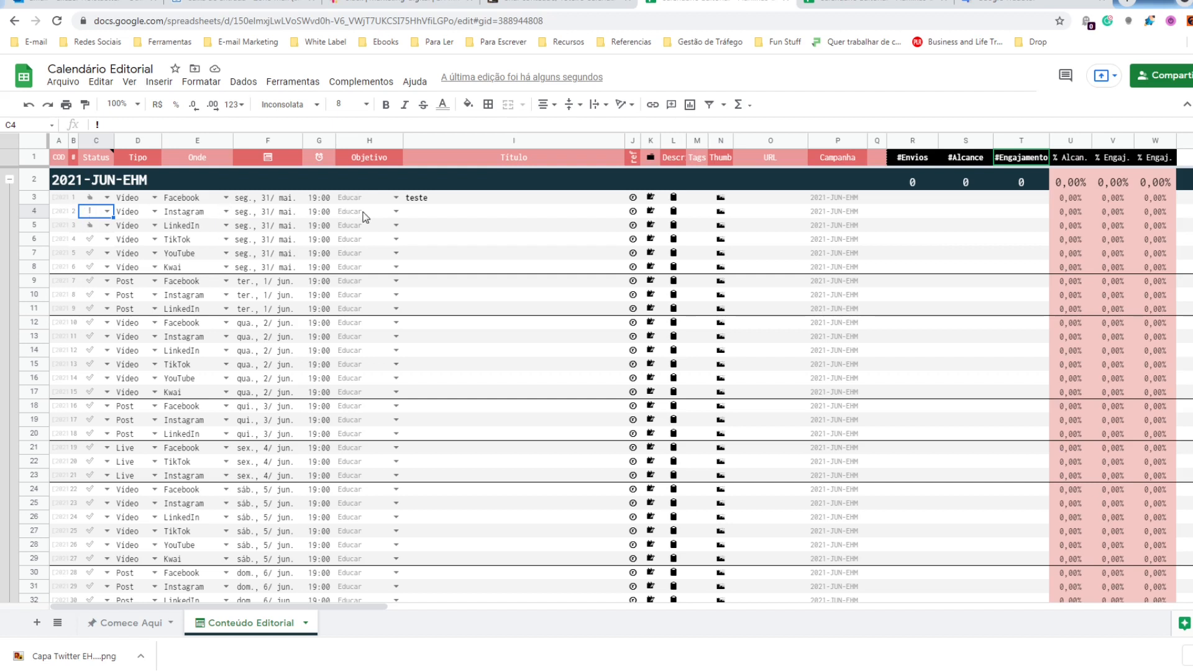
pyautogui.click(497, 212)
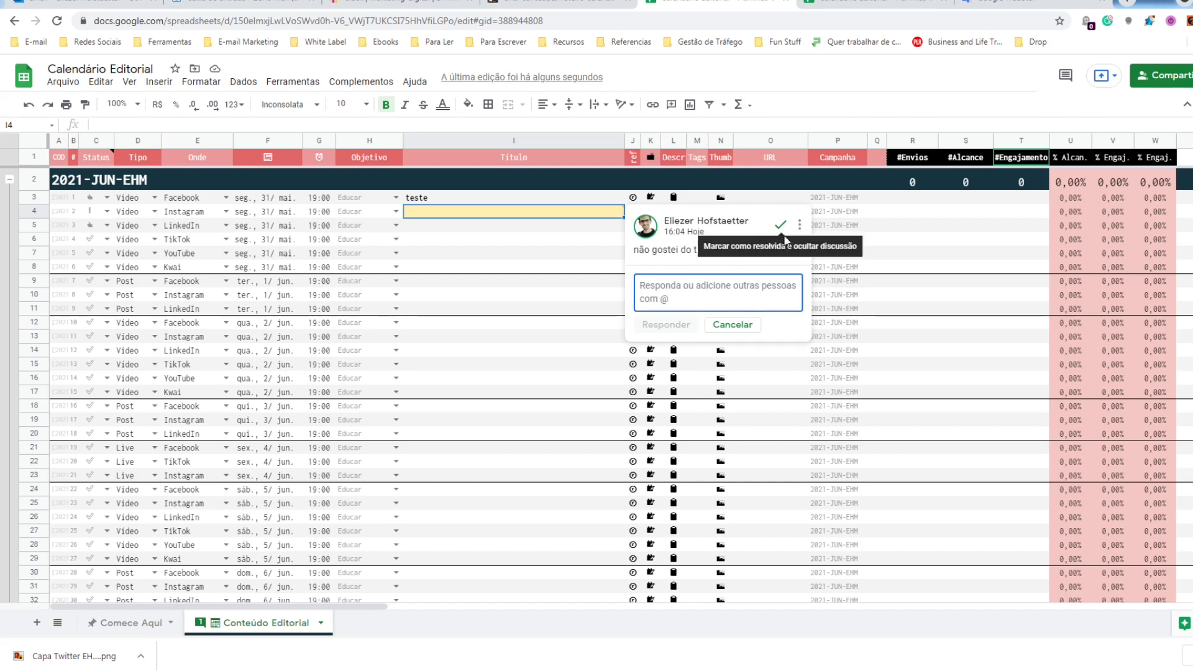
# - Resolve the comment on row 4's Título cell and set that row's Status to the Pronto para Revisão/Revisando thumb icon
pyautogui.click(781, 225)
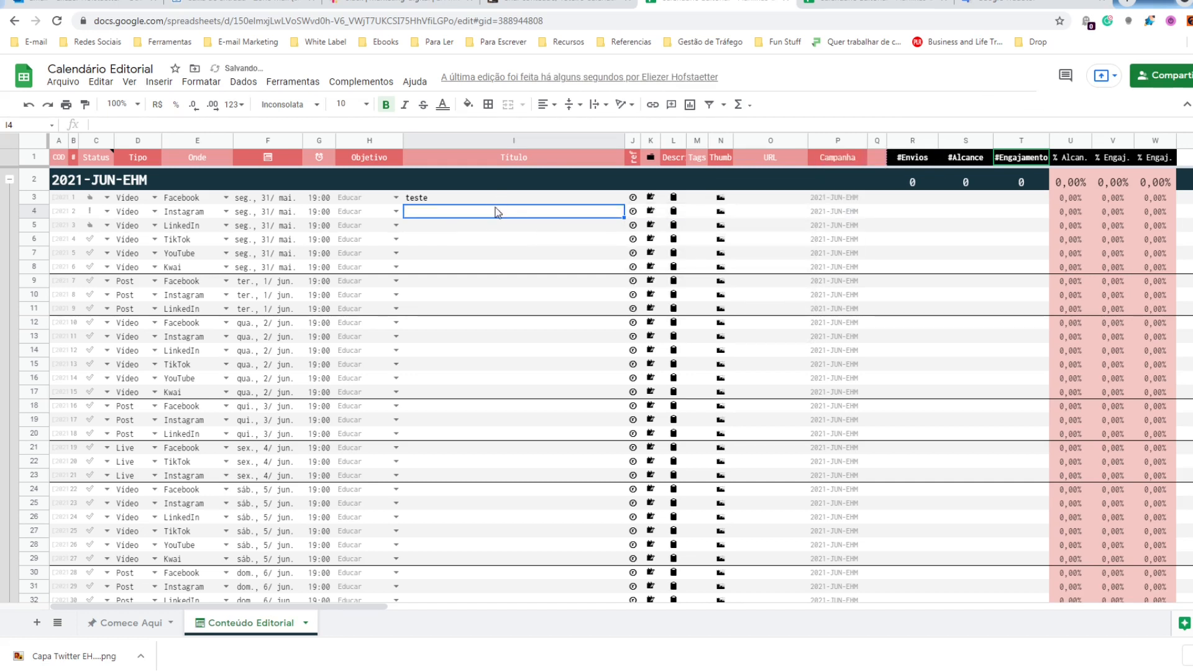
pyautogui.click(108, 212)
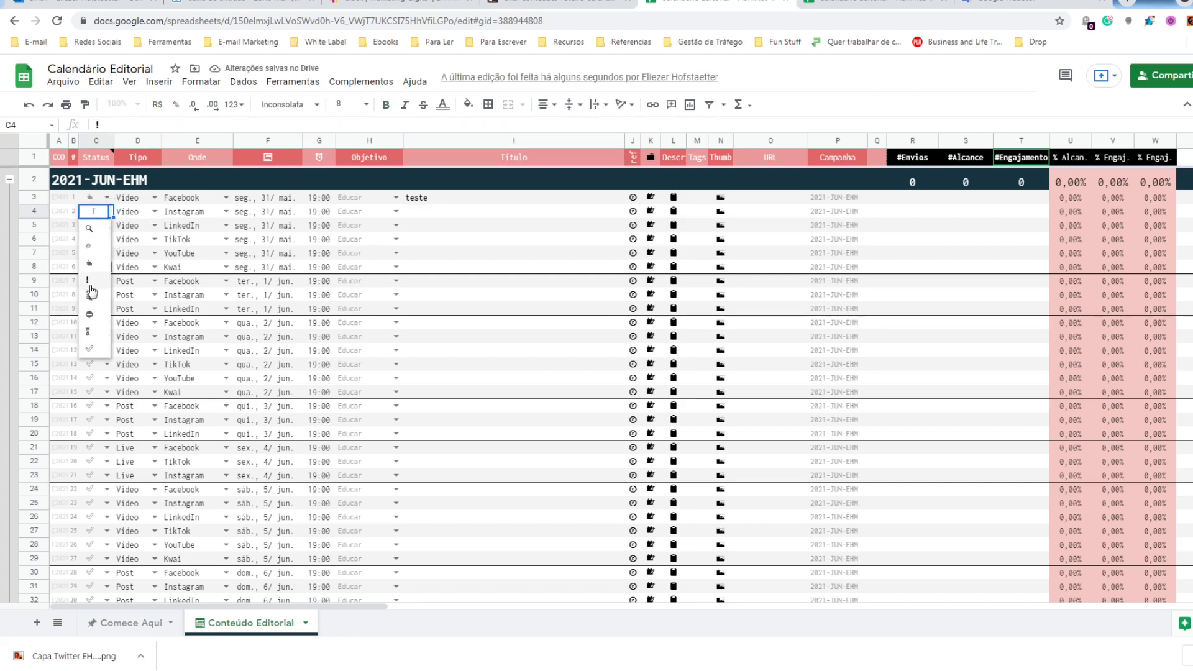
pyautogui.click(89, 262)
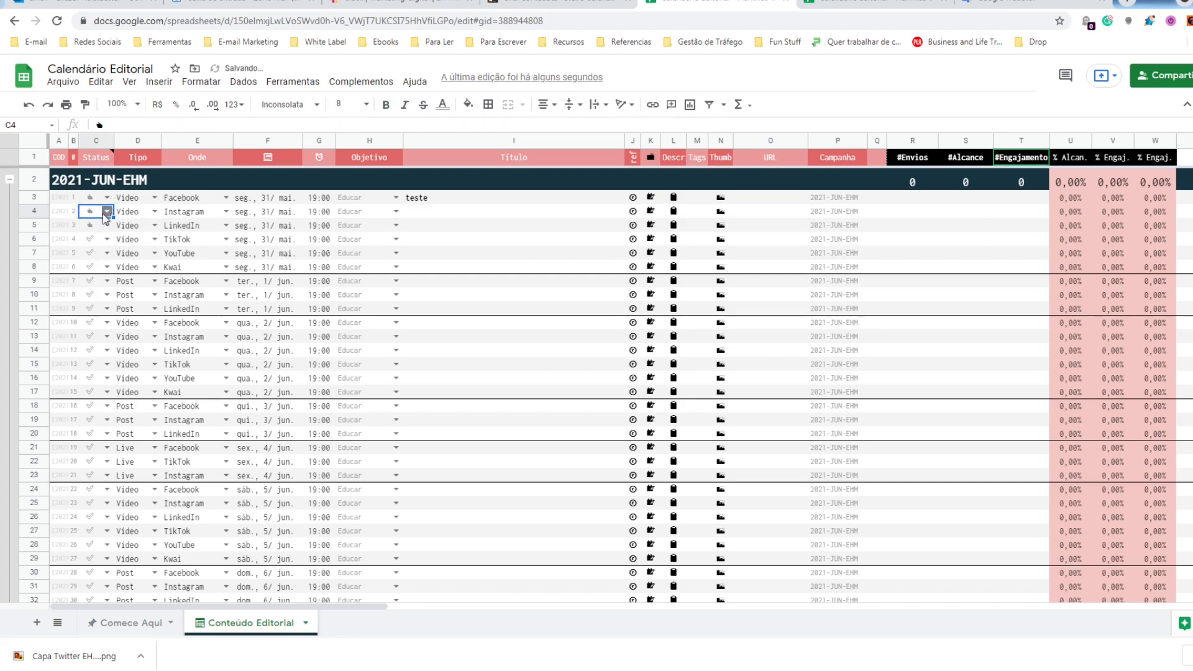
# - Check the Status header's note and set the Status of rows 3 to 5 to the Pronto para Agendar/Agendando icon
pyautogui.click(99, 156)
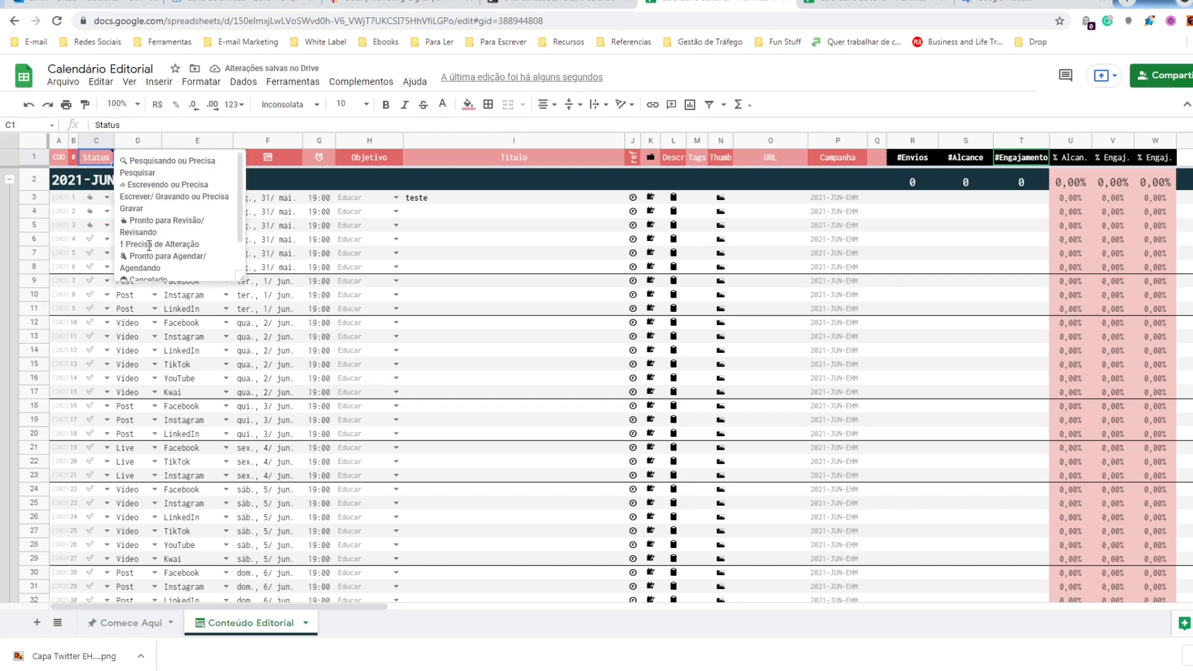
pyautogui.scroll(-2, 174, 242)
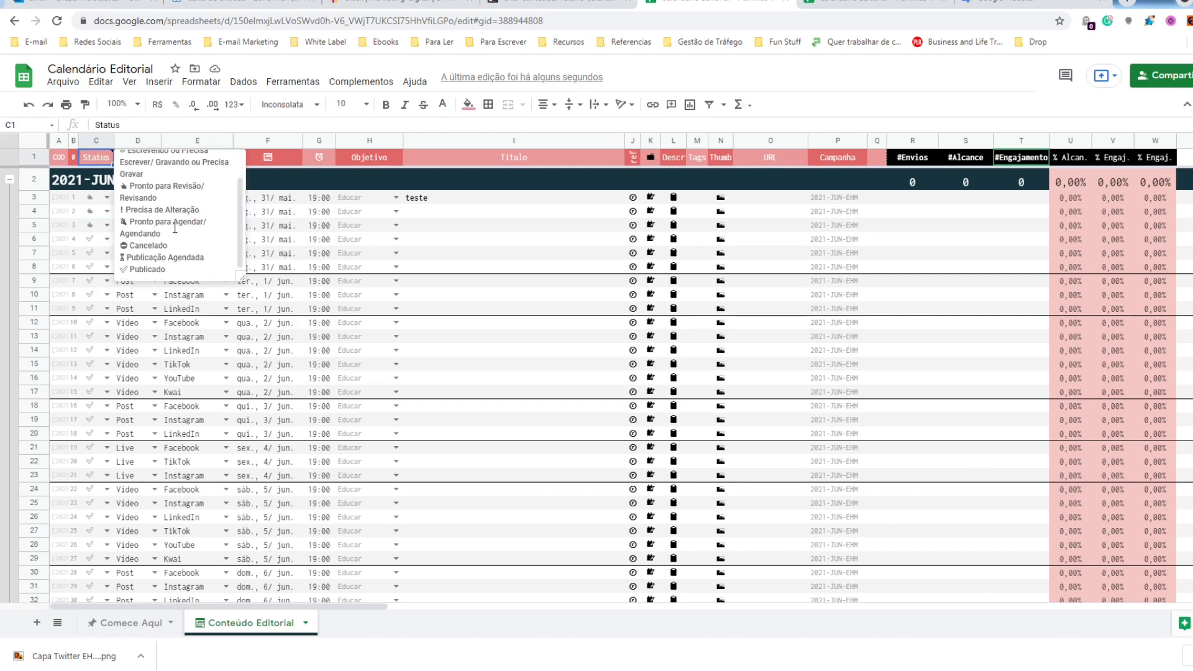
pyautogui.moveTo(127, 210); pyautogui.dragTo(201, 209)
pyautogui.click(104, 199)
pyautogui.click(88, 303)
pyautogui.click(107, 212)
pyautogui.click(89, 297)
pyautogui.click(107, 225)
pyautogui.click(90, 312)
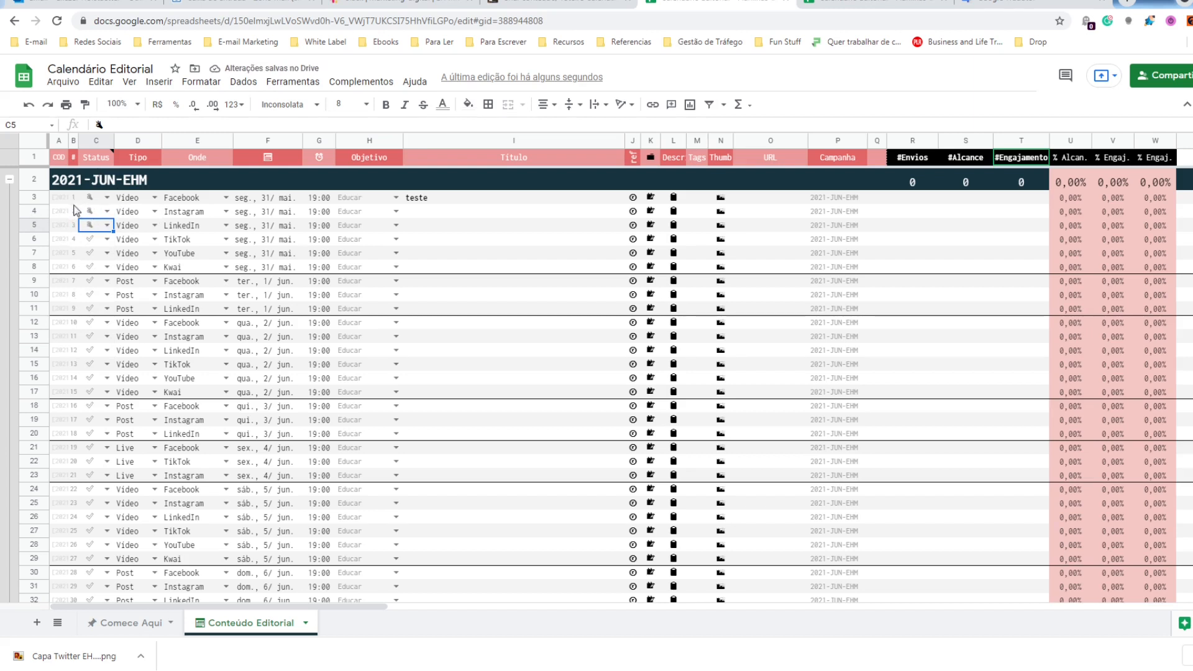
# - Review the Cancelado entry in the Status note and set the Status of rows 3, 4 and 21 to that icon
pyautogui.click(103, 164)
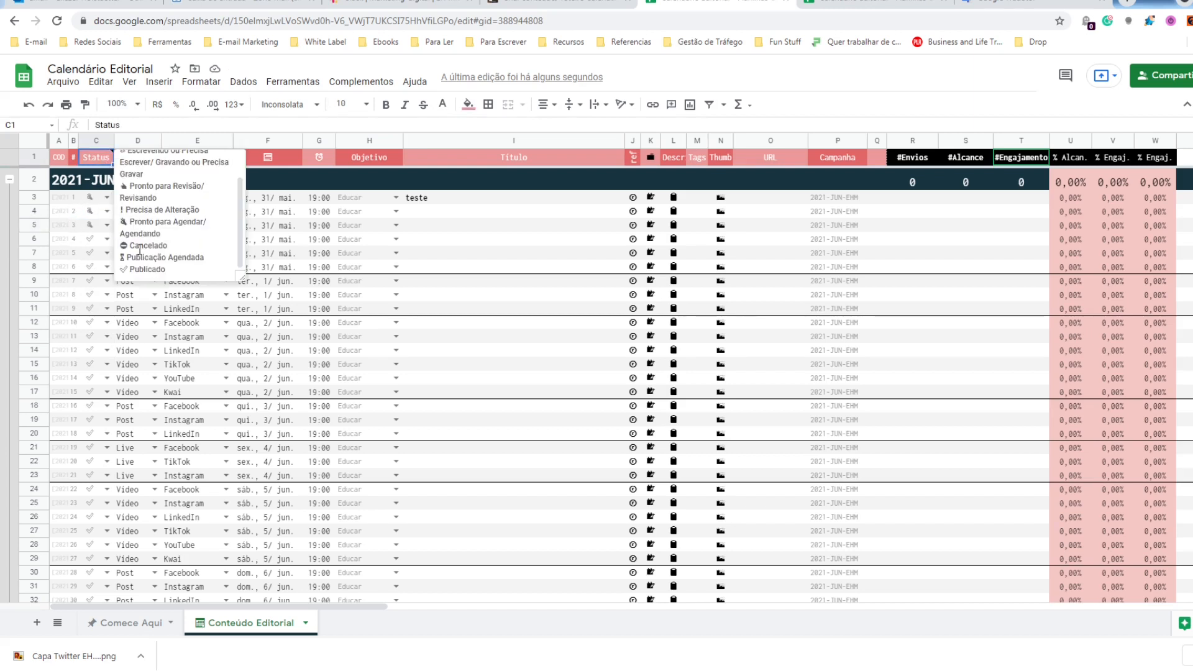
pyautogui.moveTo(132, 245); pyautogui.dragTo(166, 246)
pyautogui.click(108, 200)
pyautogui.click(90, 300)
pyautogui.click(107, 211)
pyautogui.click(89, 314)
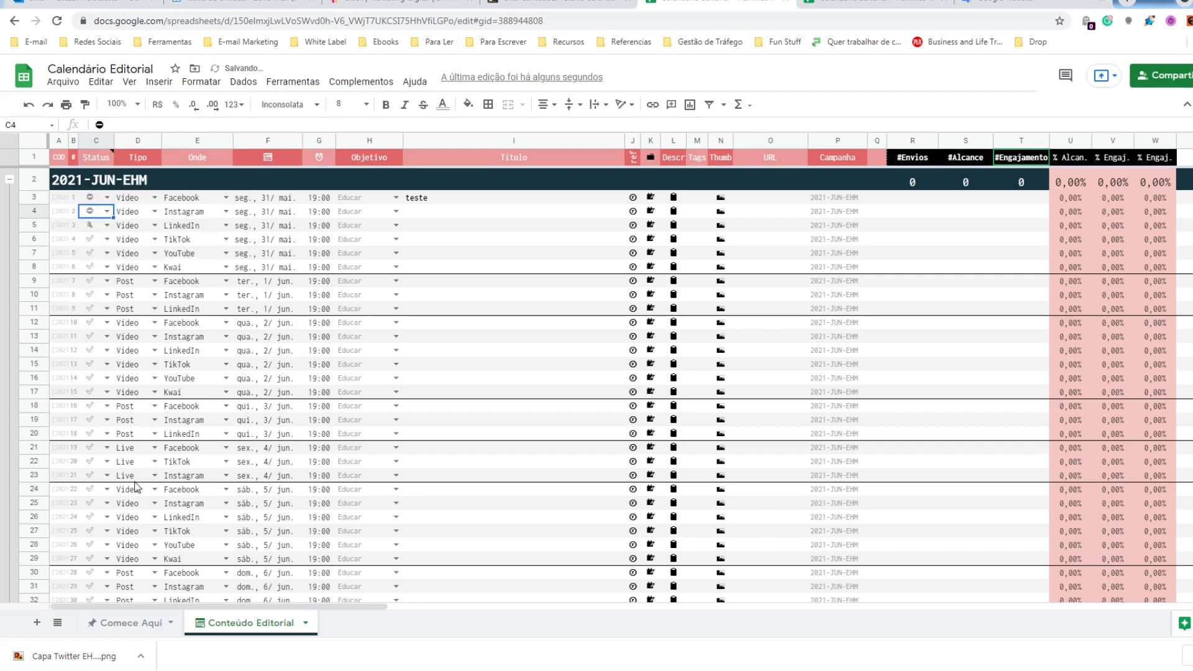
pyautogui.click(107, 448)
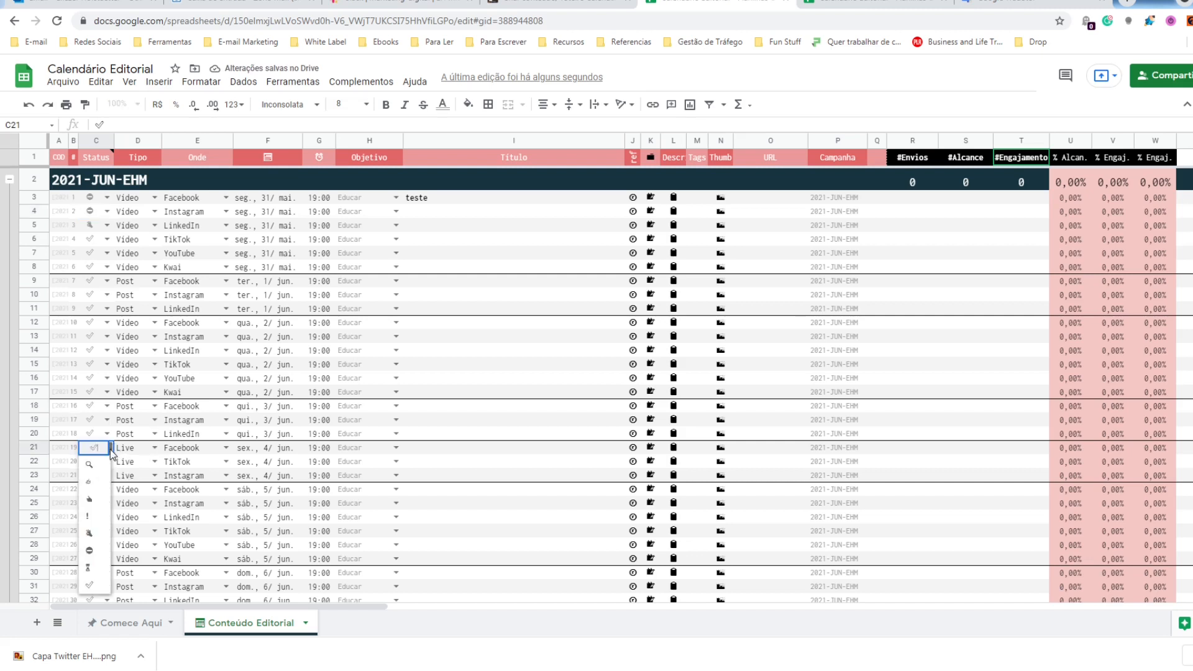
pyautogui.click(91, 552)
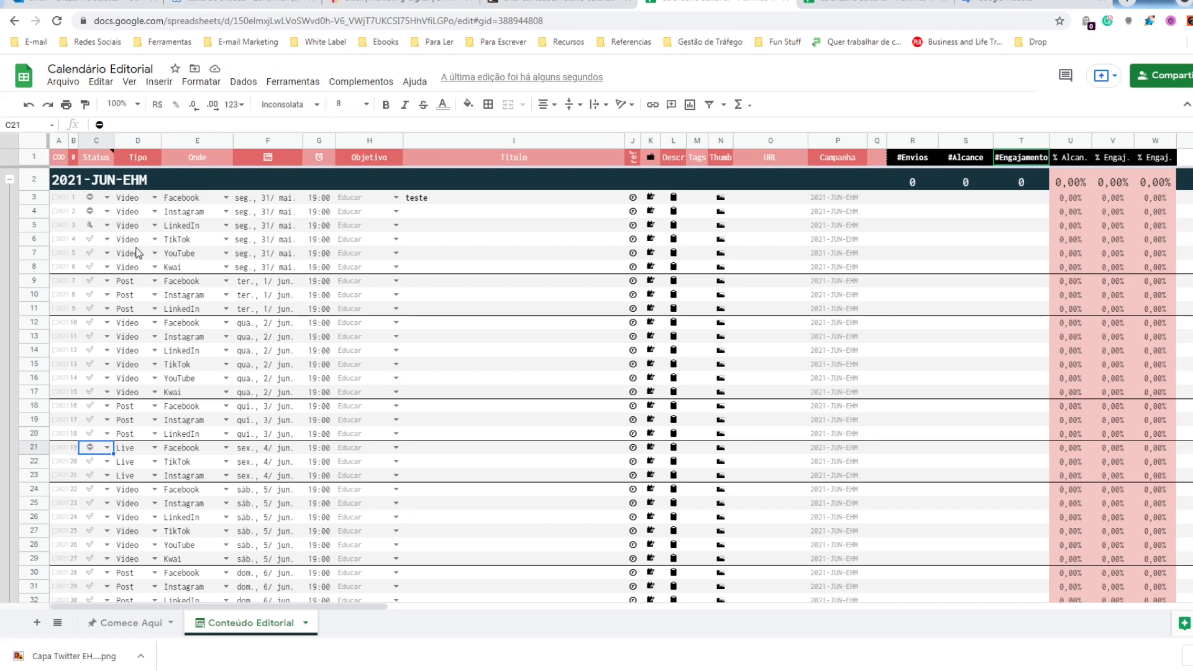
# - Set the Status of rows 3 to 5 to the hourglass icon for Publicação Agendada, checking the Status note
pyautogui.click(109, 159)
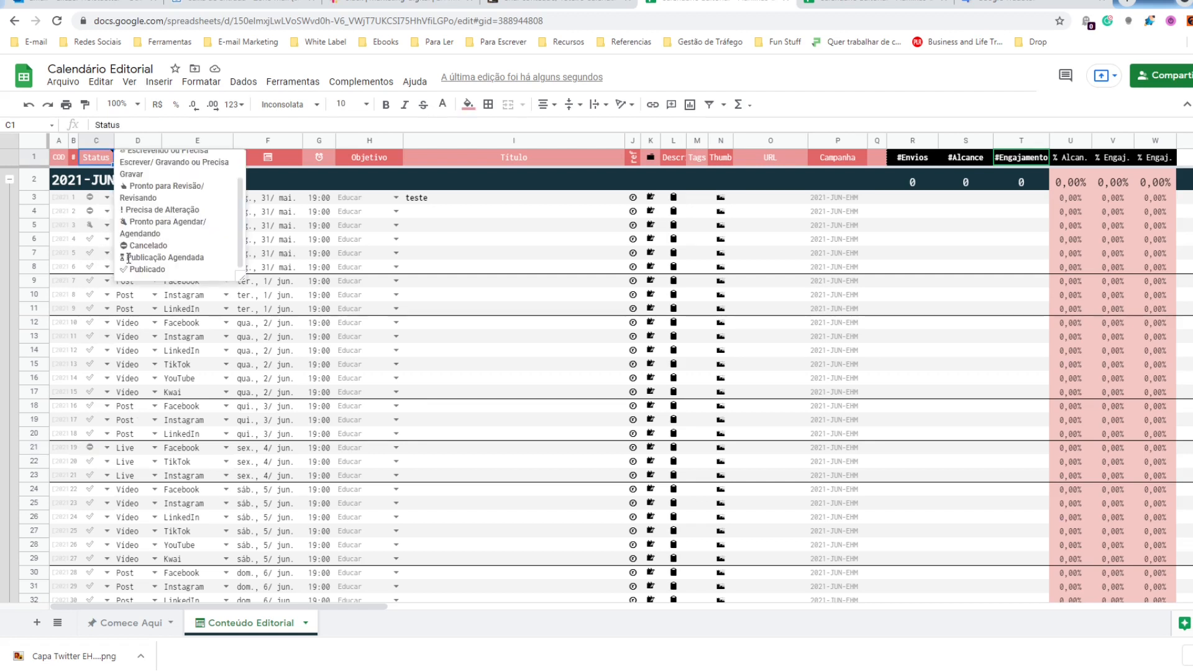
pyautogui.click(107, 198)
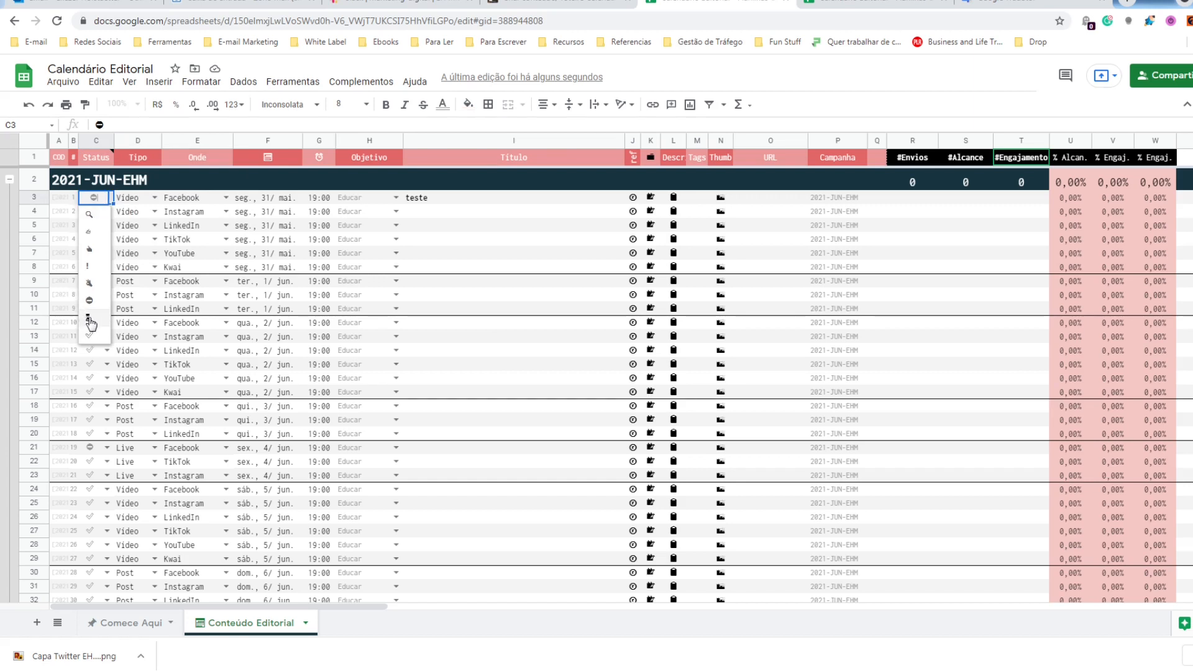
pyautogui.click(88, 323)
pyautogui.click(107, 212)
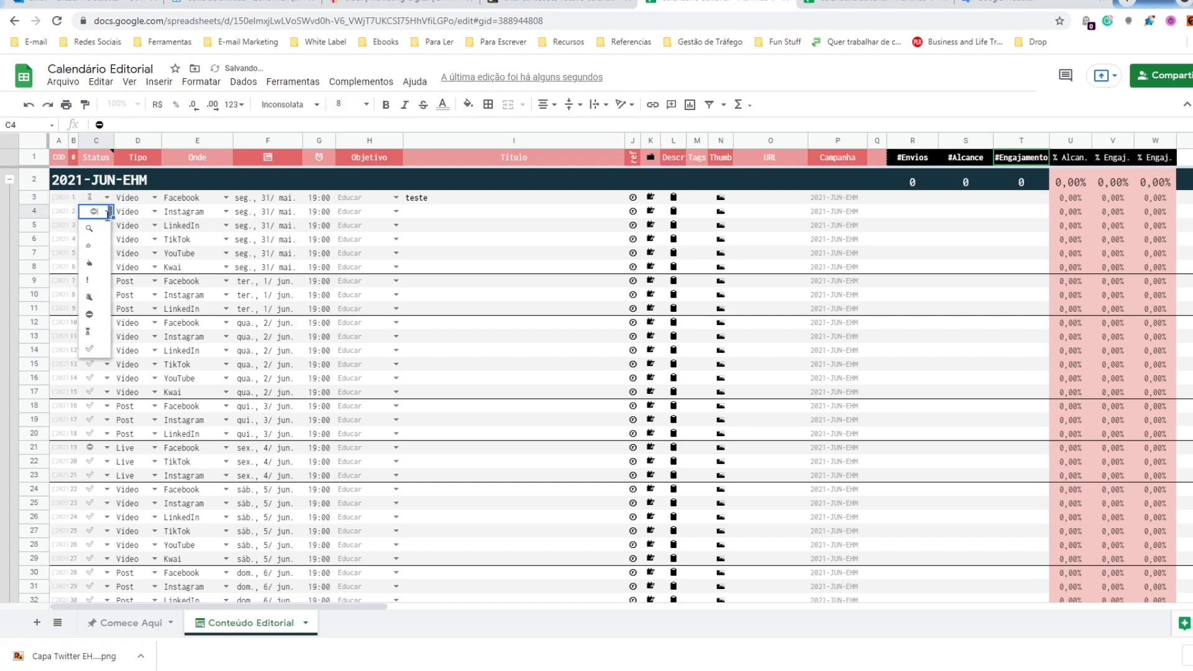
pyautogui.click(96, 335)
pyautogui.click(107, 225)
pyautogui.click(95, 346)
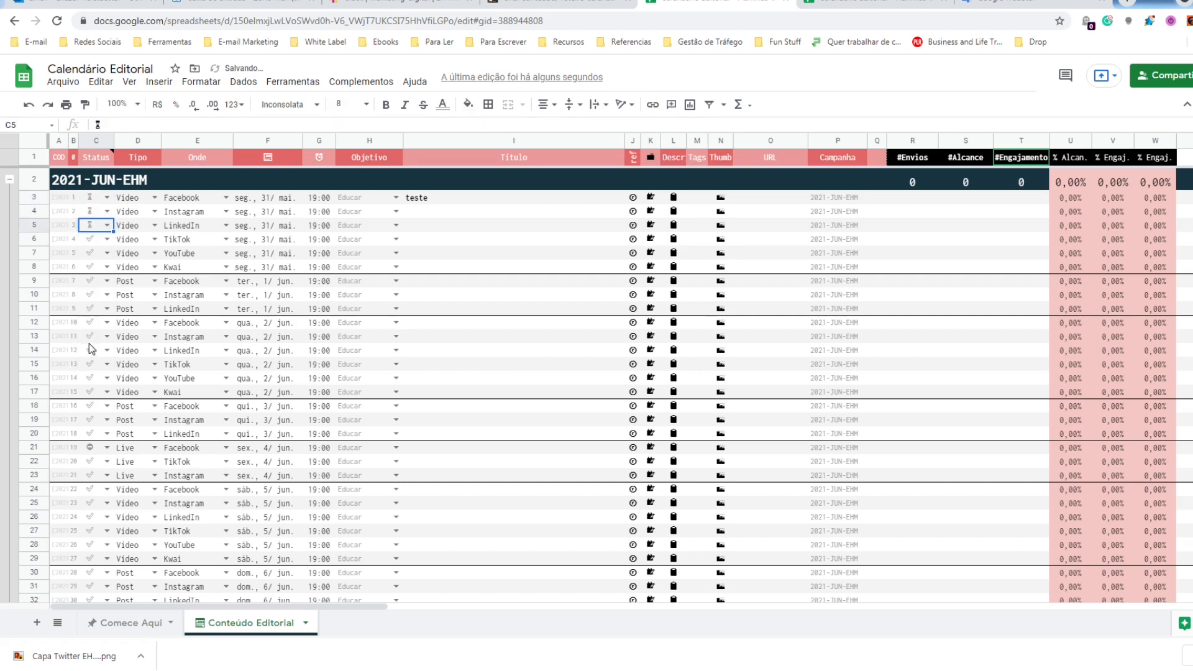
# - Set the Status of row 3 to the Publicado check mark and review the Publicado entry in the Status note
pyautogui.click(108, 197)
pyautogui.click(101, 338)
pyautogui.click(106, 213)
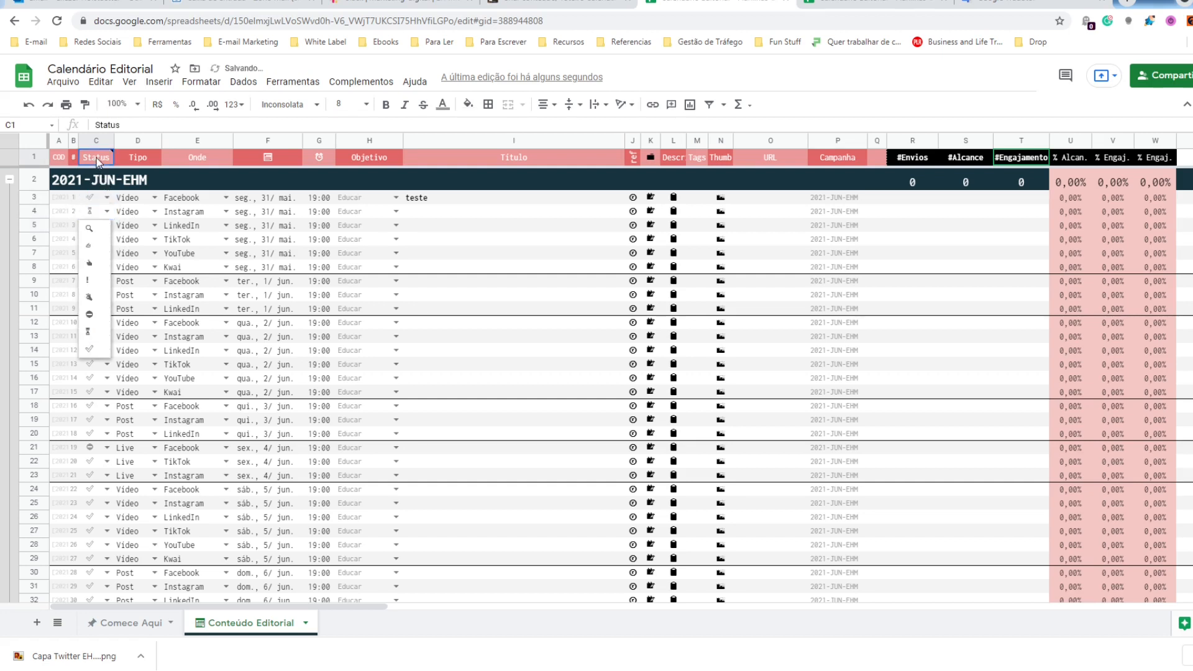
pyautogui.click(98, 161)
pyautogui.moveTo(132, 269); pyautogui.dragTo(166, 269)
pyautogui.click(93, 214)
pyautogui.moveTo(96, 160)
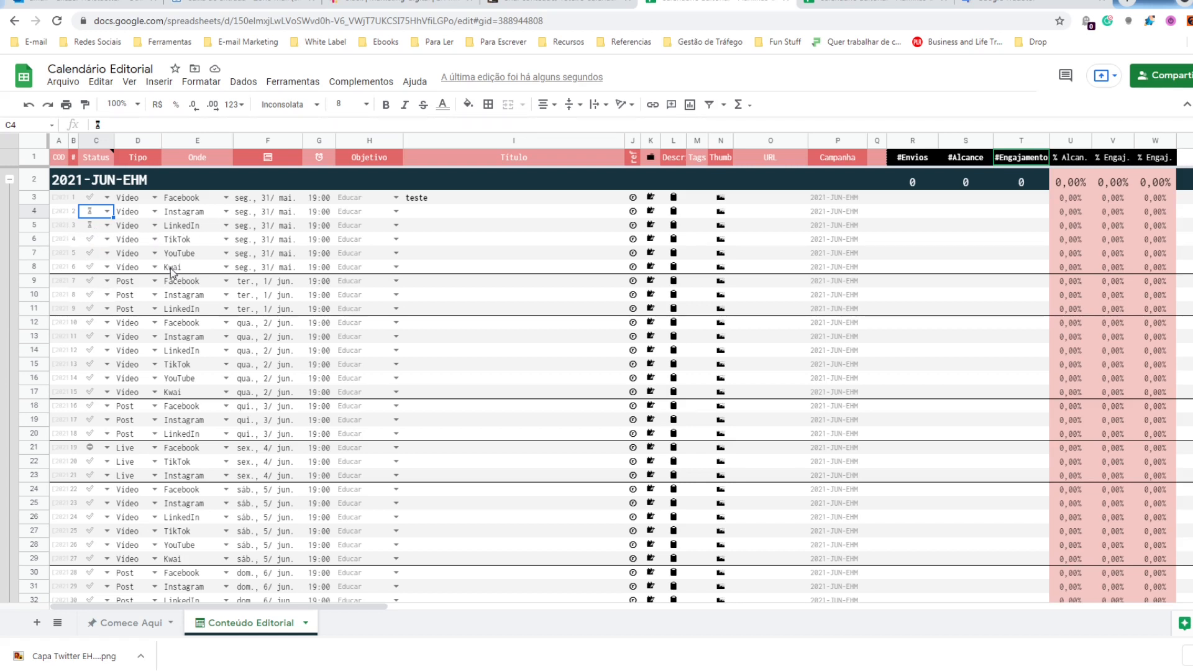
pyautogui.click(107, 198)
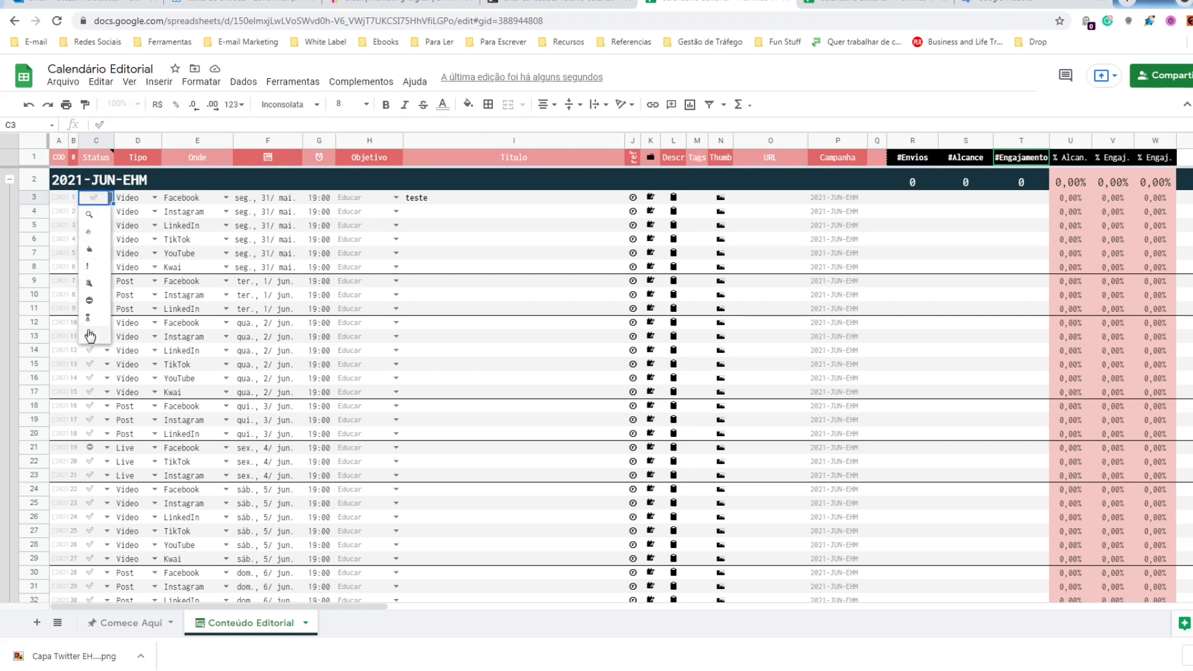
pyautogui.click(135, 201)
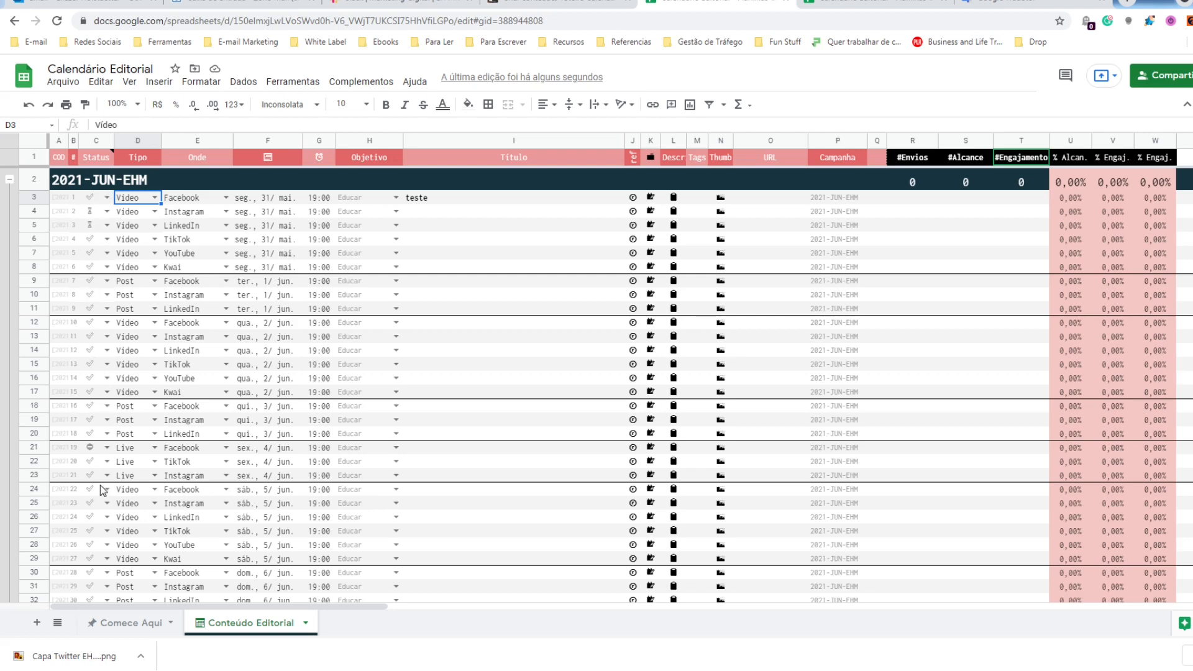
# - Examine the Tipo column and the content type options offered for row 3
pyautogui.scroll(-3, 100, 489)
pyautogui.scroll(3, 157, 376)
pyautogui.click(133, 160)
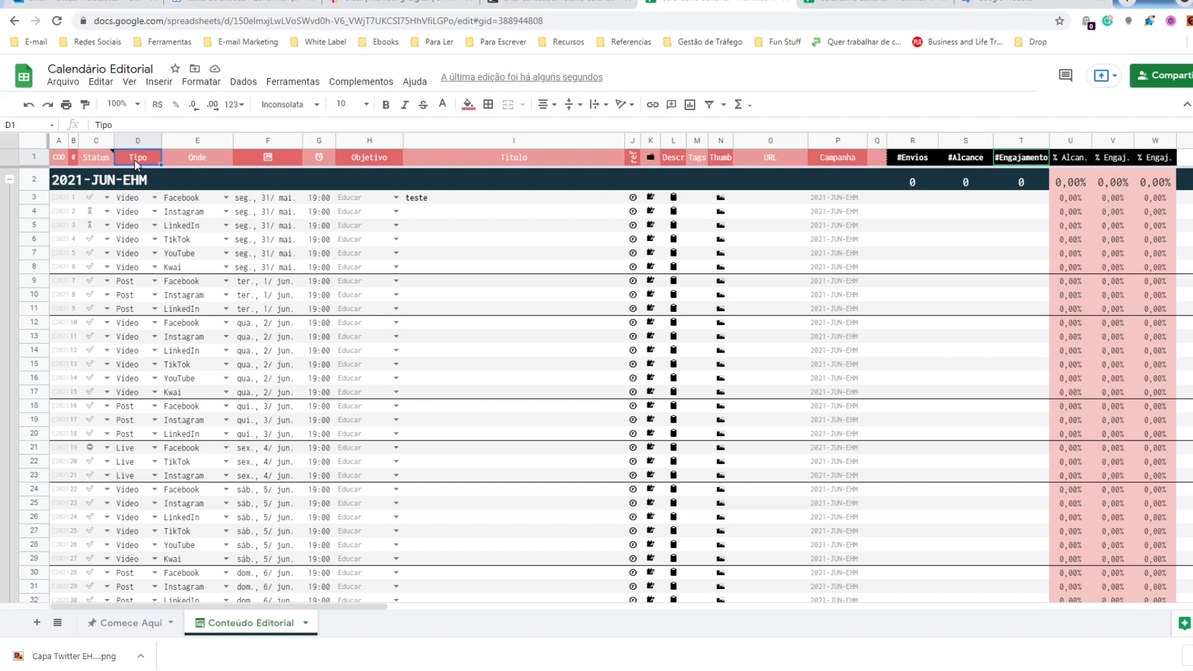
pyautogui.click(155, 197)
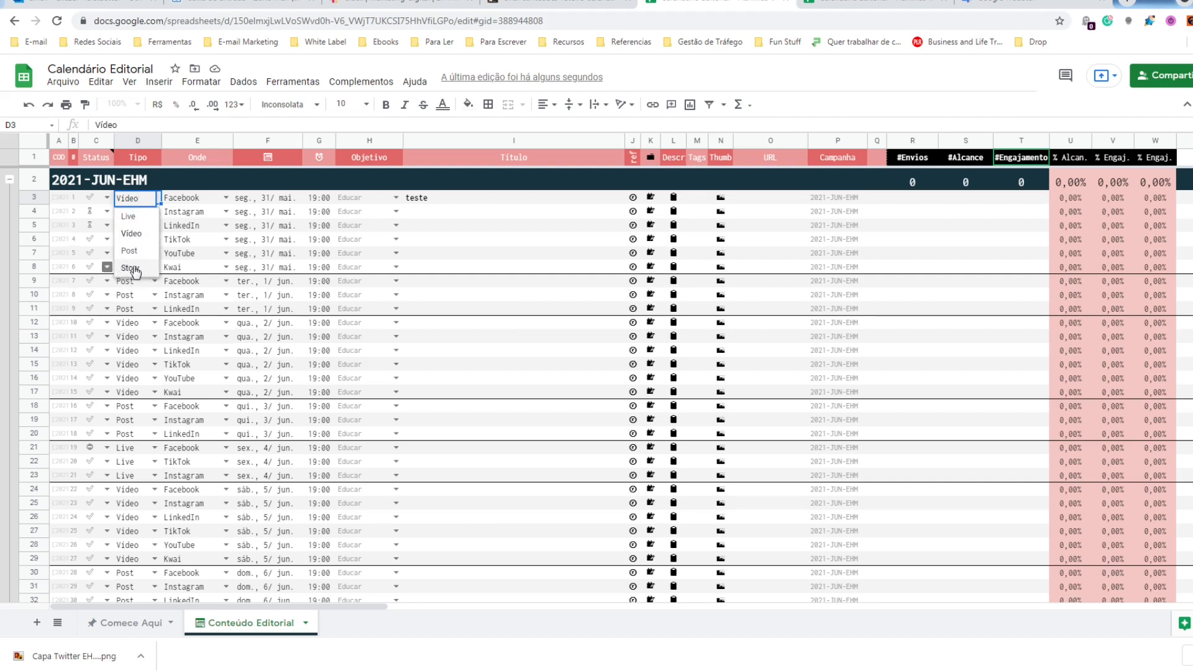
pyautogui.click(186, 198)
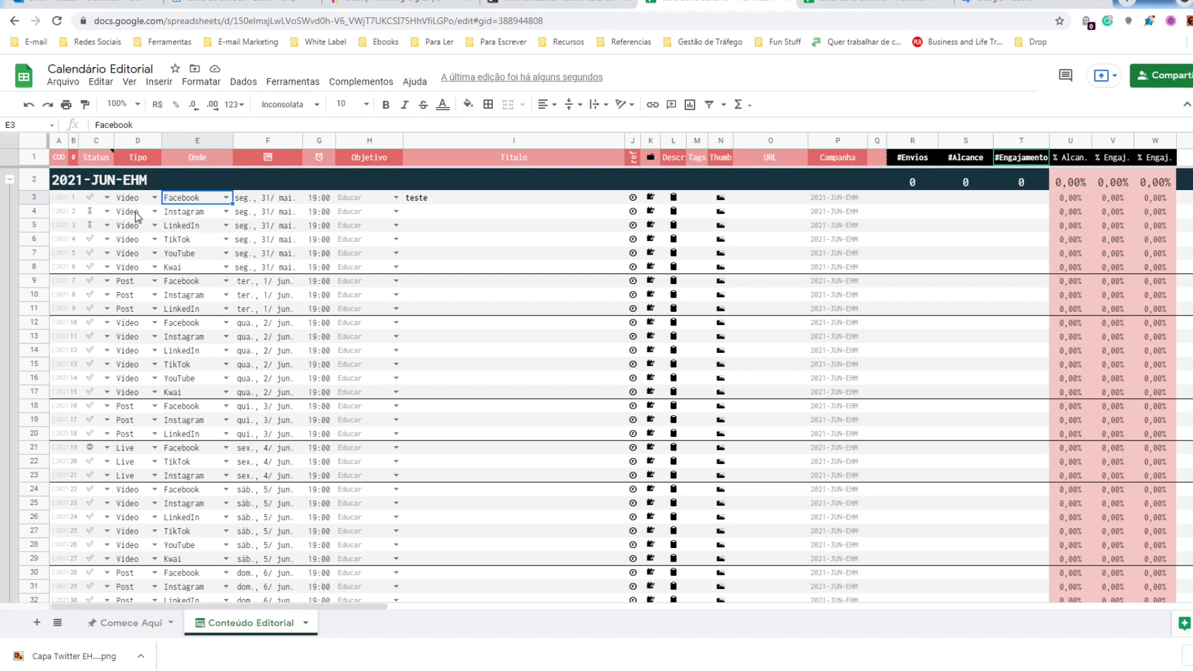
# - Set the Tipo of row 3 to Story, row 4 to Vídeo and row 5 to Post
pyautogui.click(154, 198)
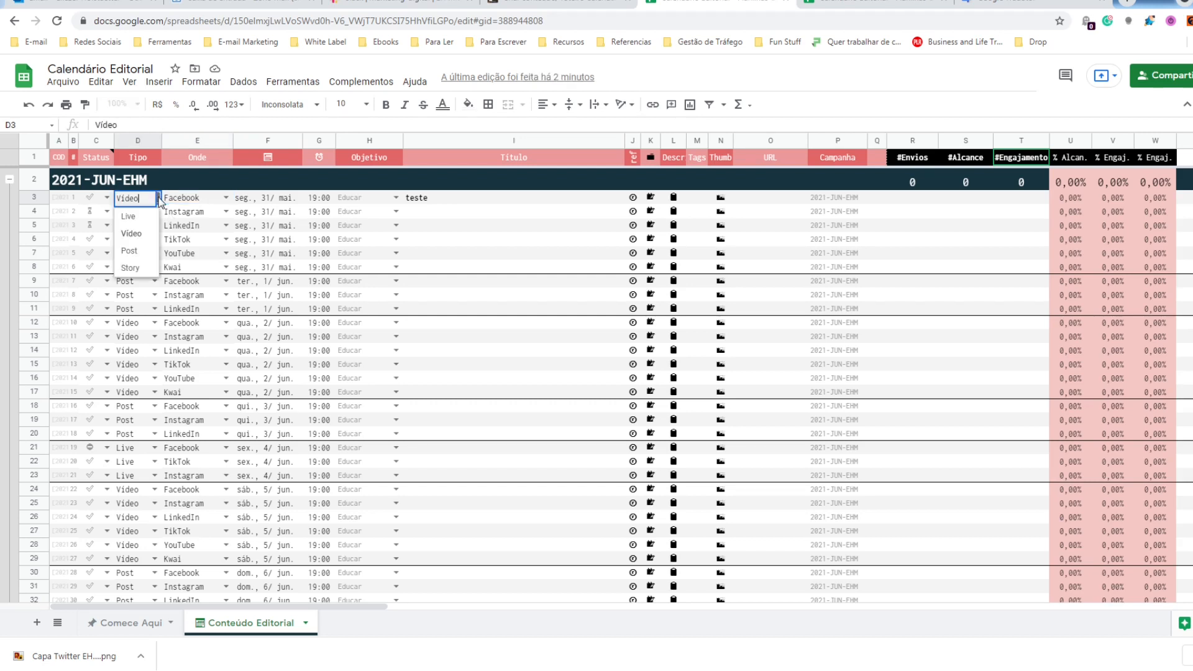
pyautogui.click(132, 268)
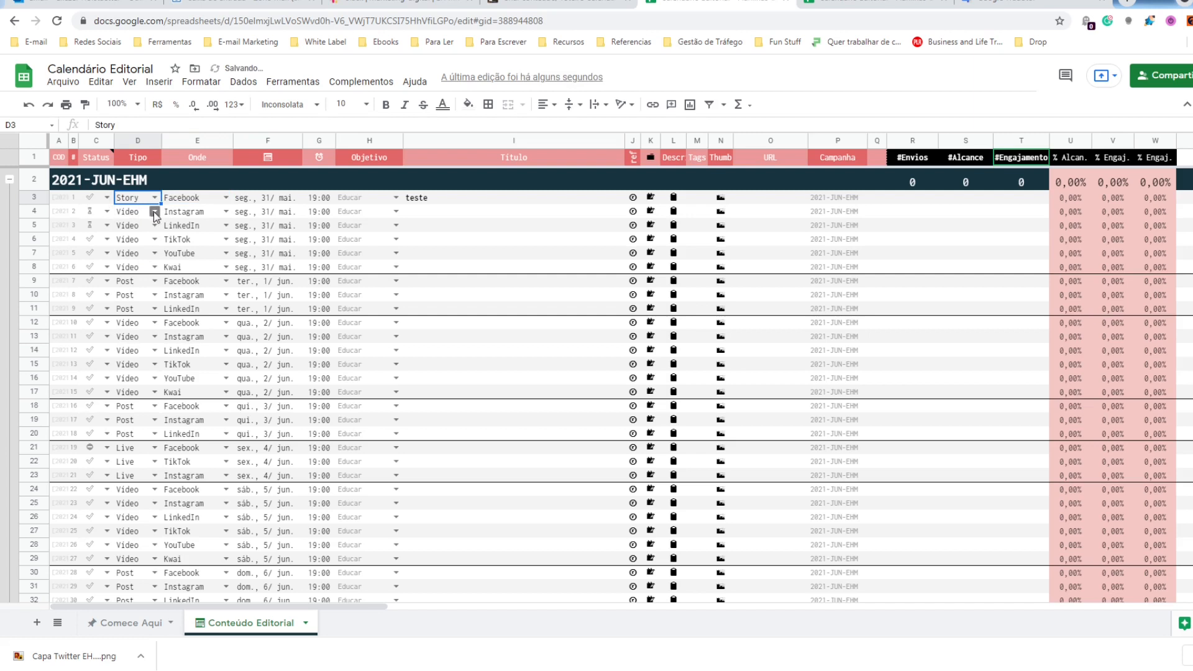
pyautogui.click(156, 213)
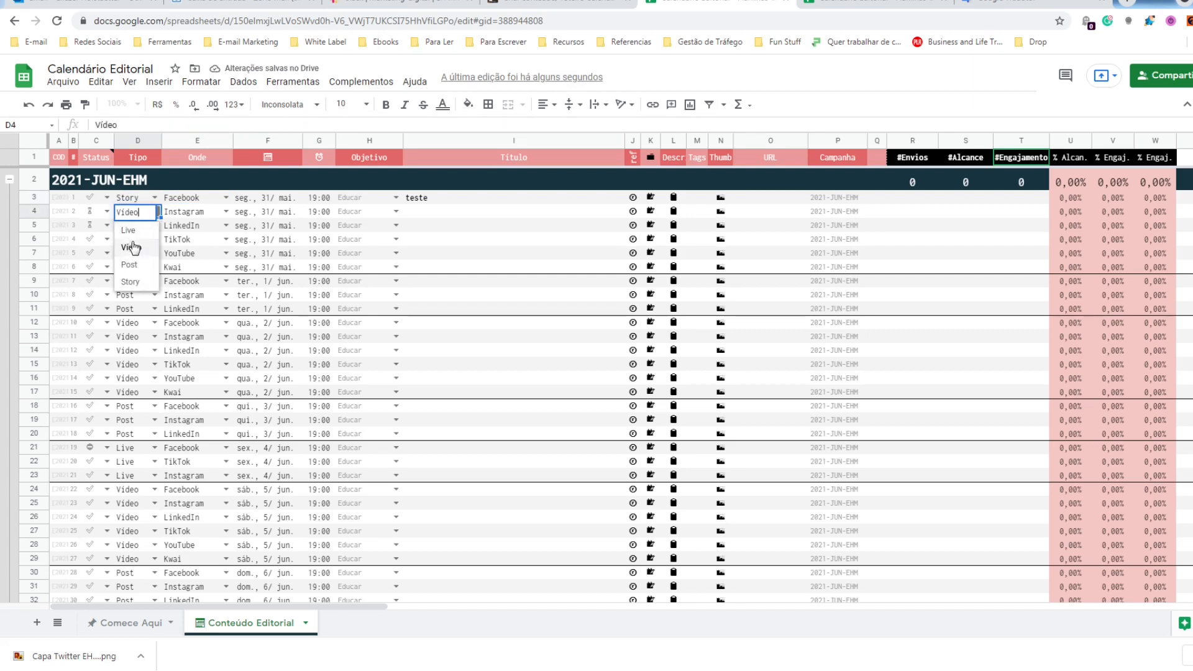
pyautogui.click(135, 248)
pyautogui.click(155, 225)
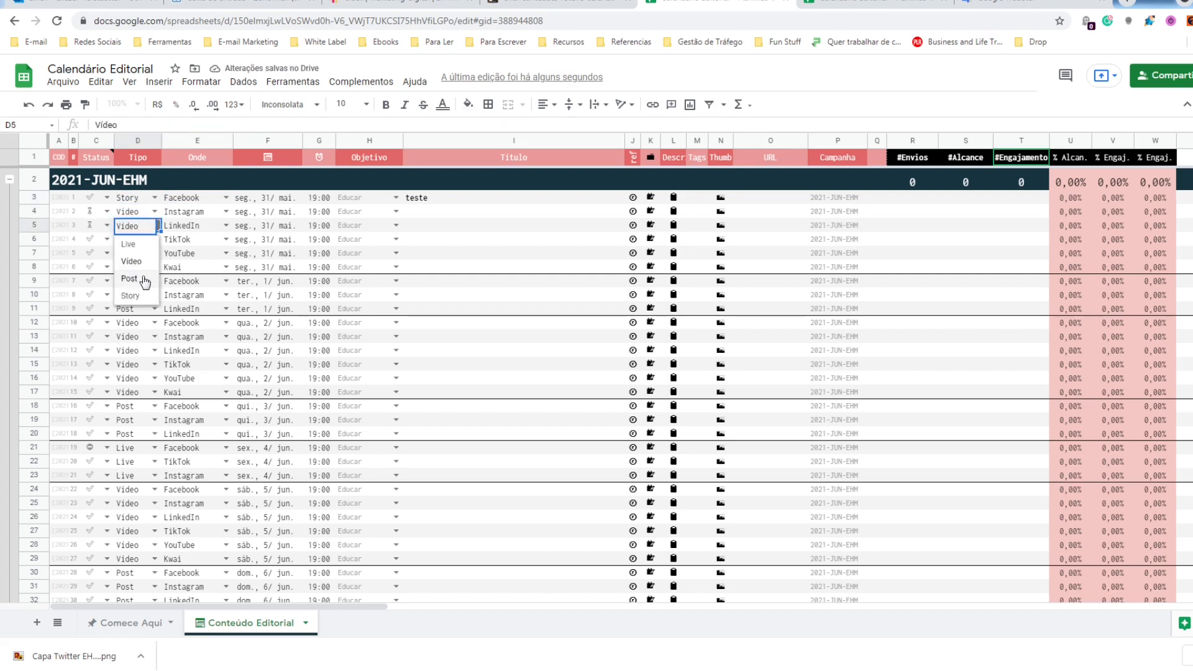
pyautogui.click(131, 280)
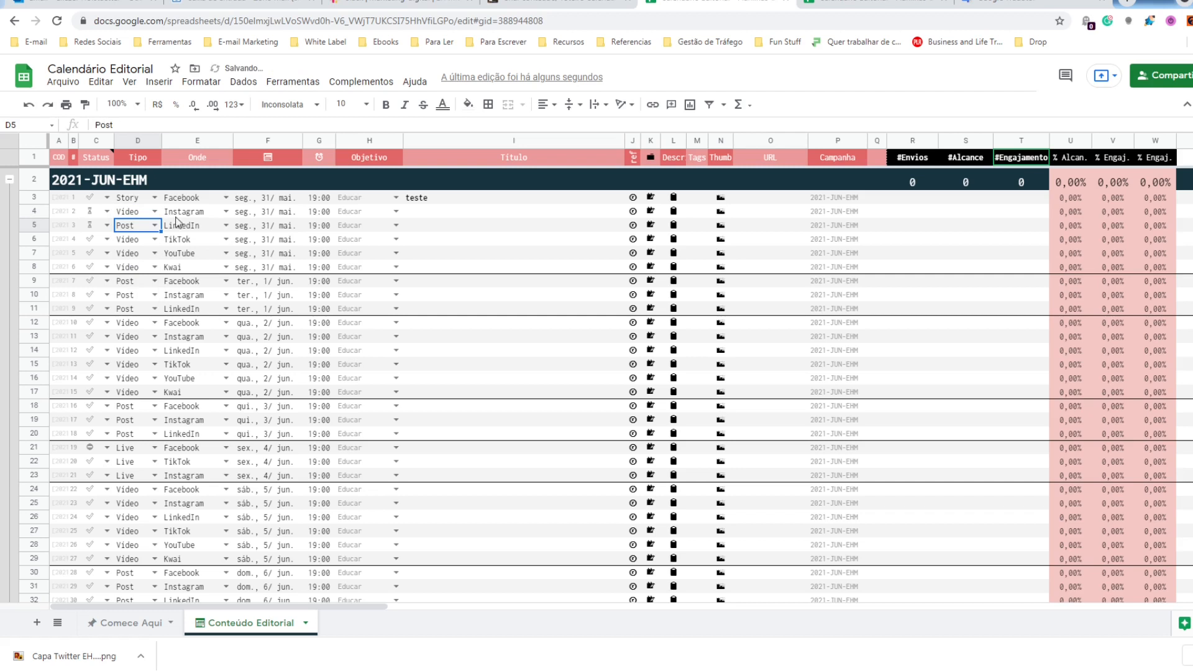
# - Examine the channel options offered in the Onde column for row 3
pyautogui.click(154, 197)
pyautogui.click(167, 201)
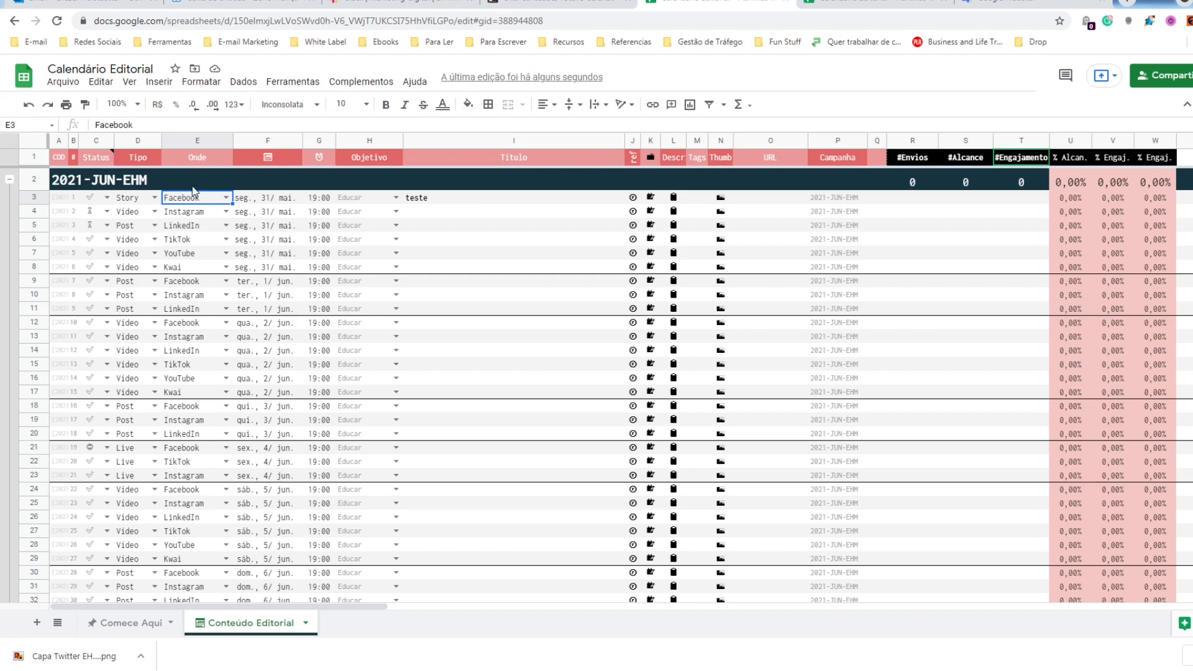
pyautogui.click(227, 198)
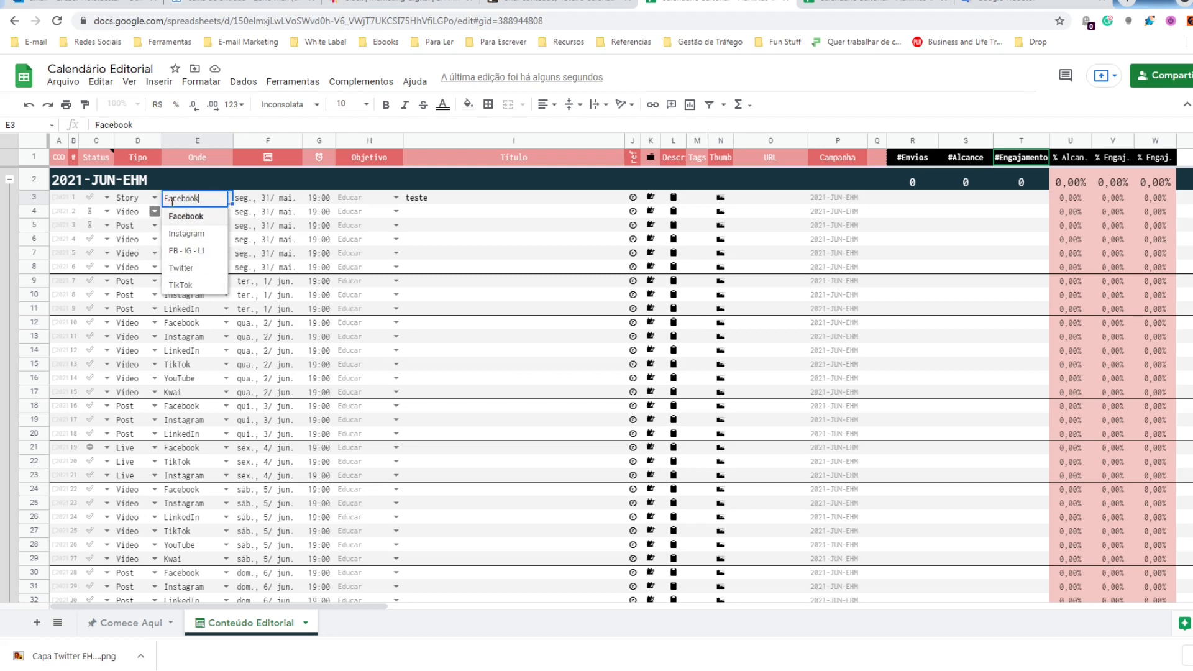
pyautogui.press('Escape')
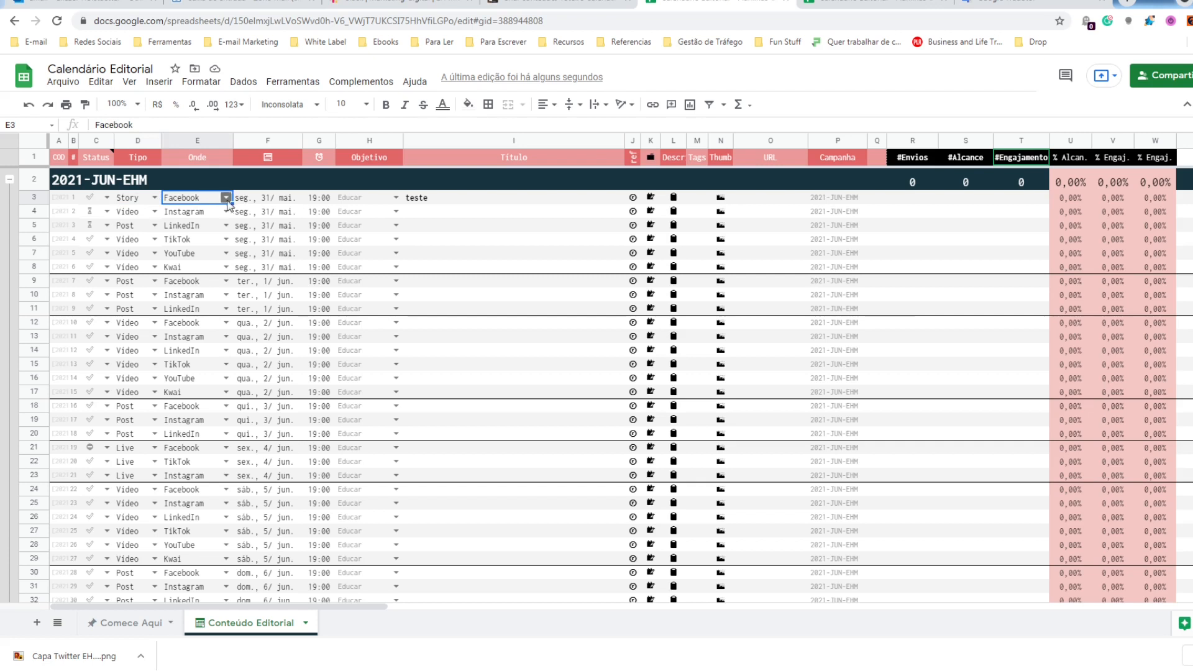
# - View the calendar picker of row 3's publication date and open its time cell for editing
pyautogui.click(246, 202)
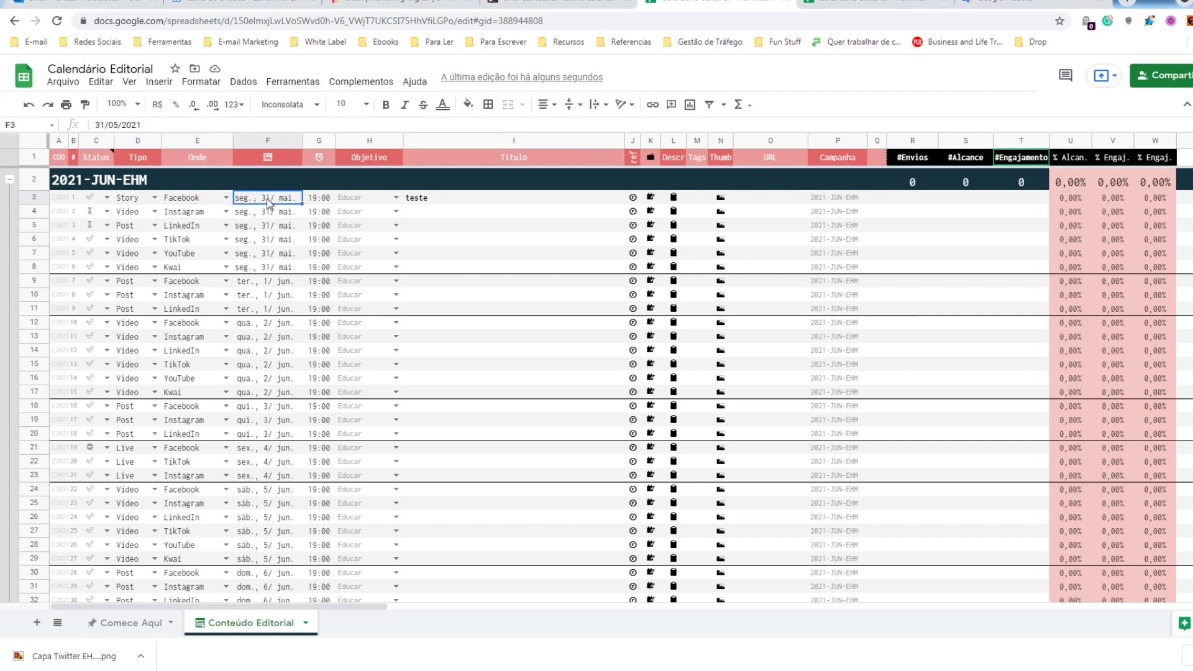
pyautogui.doubleClick(268, 202)
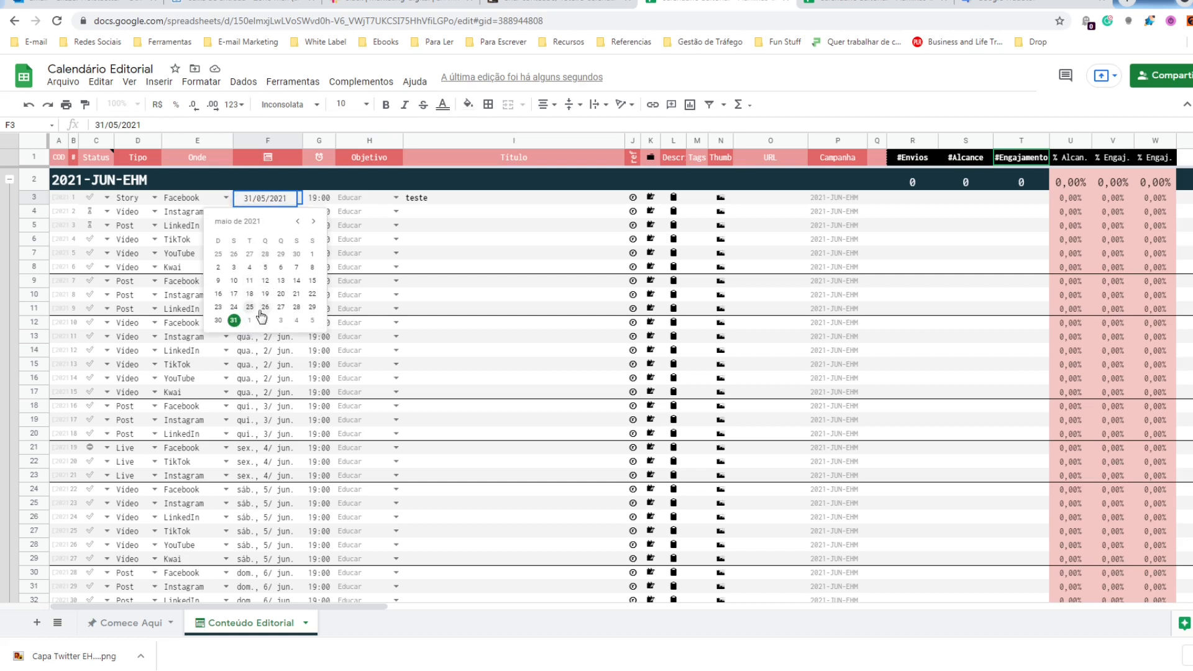
pyautogui.click(351, 200)
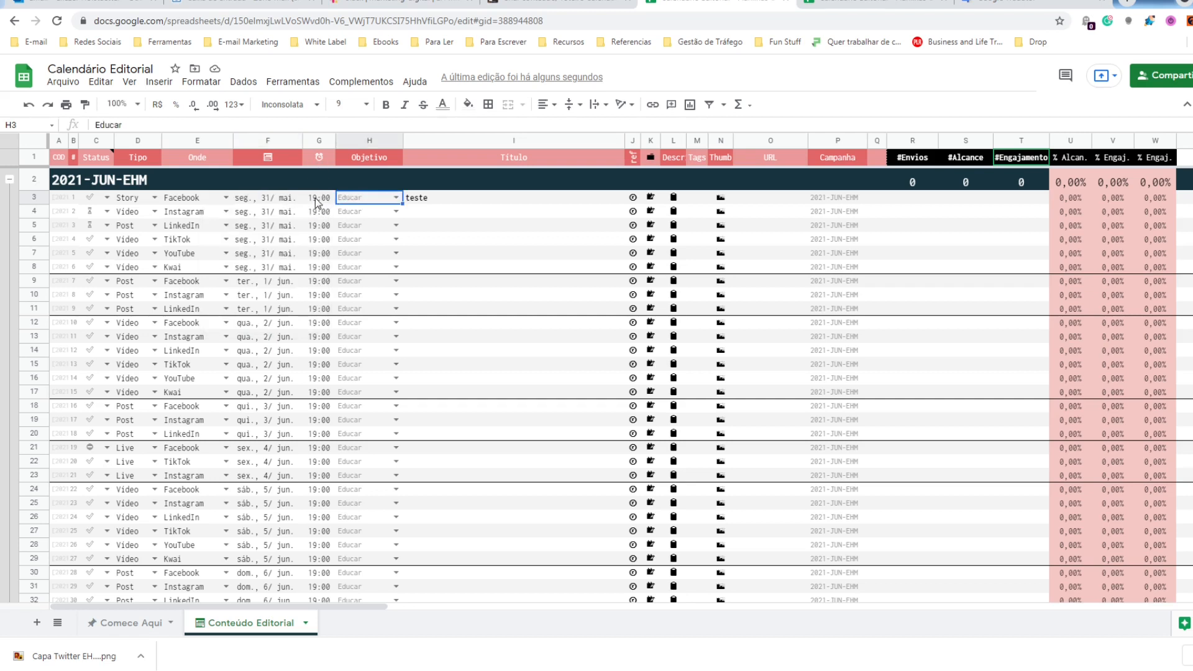
pyautogui.click(319, 199)
pyautogui.doubleClick(314, 200)
pyautogui.click(314, 200)
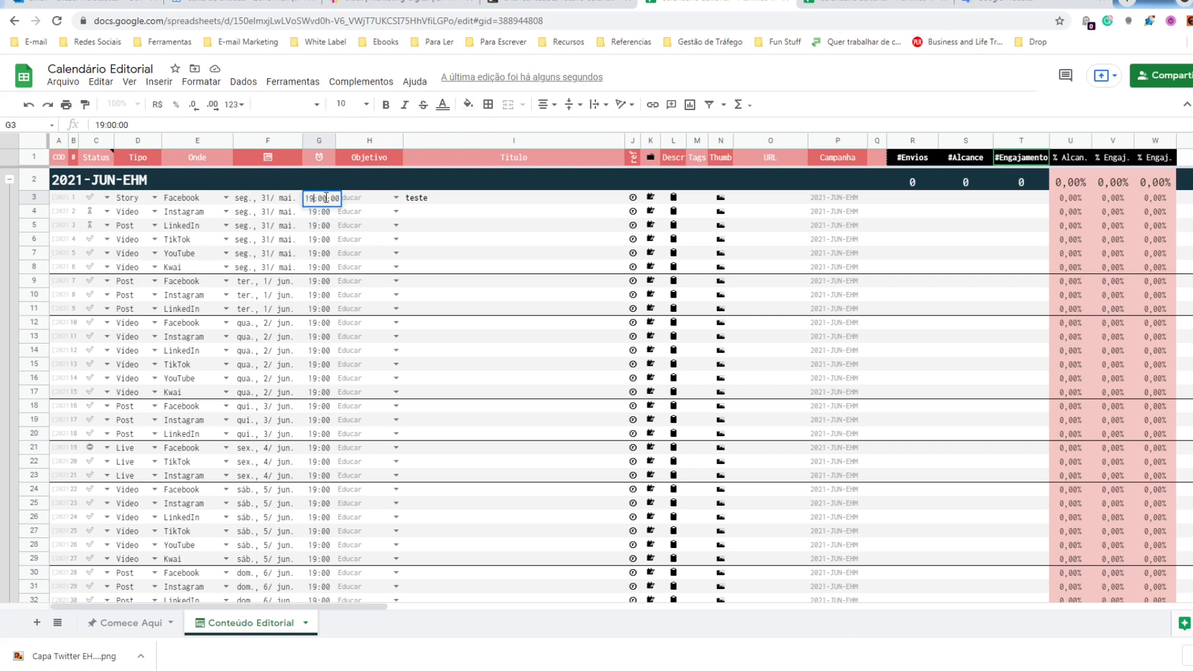
# - Examine the Objetivo column and the objective options offered for row 3
pyautogui.click(359, 202)
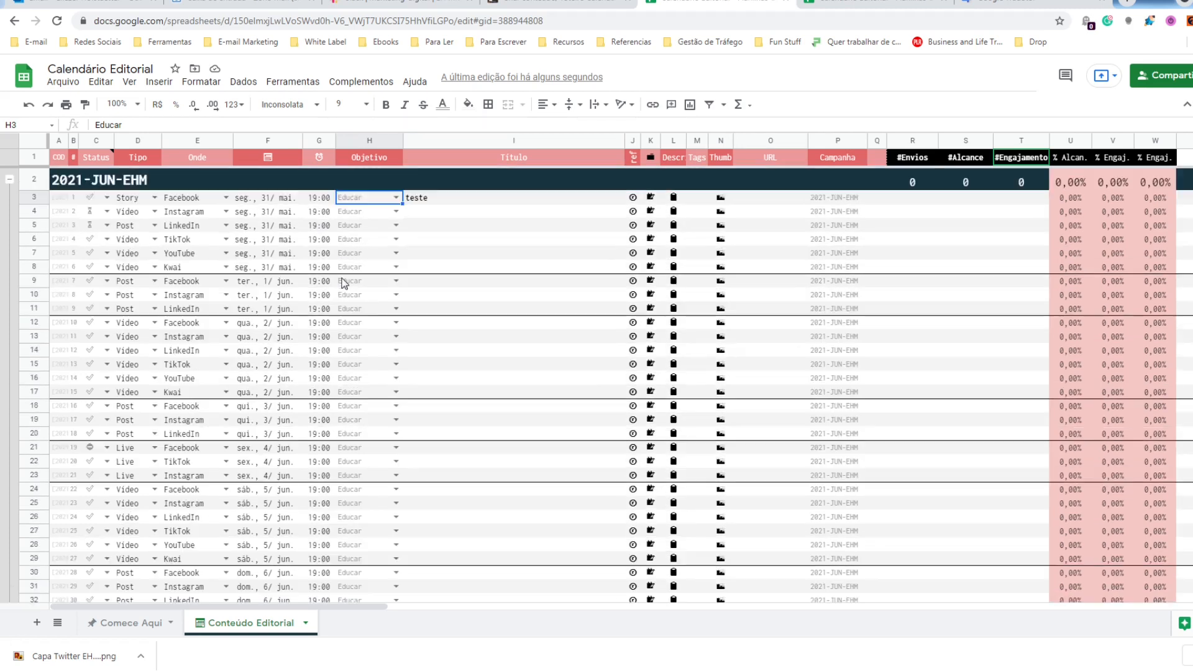
pyautogui.scroll(-1, 321, 237)
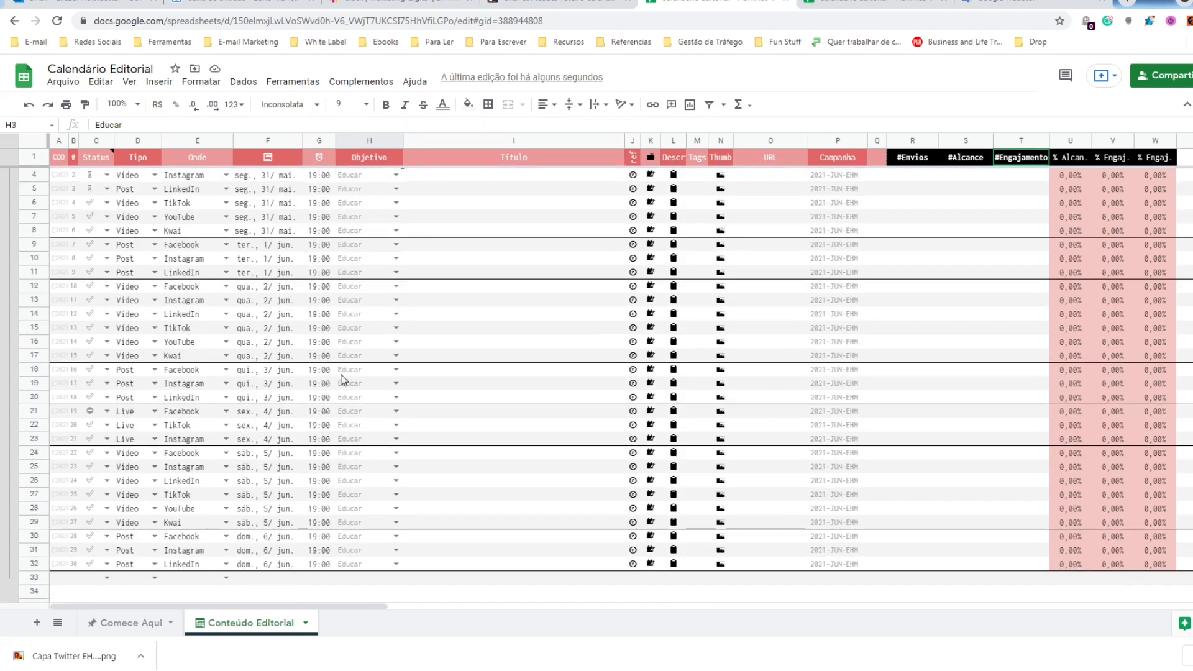
pyautogui.scroll(1, 303, 256)
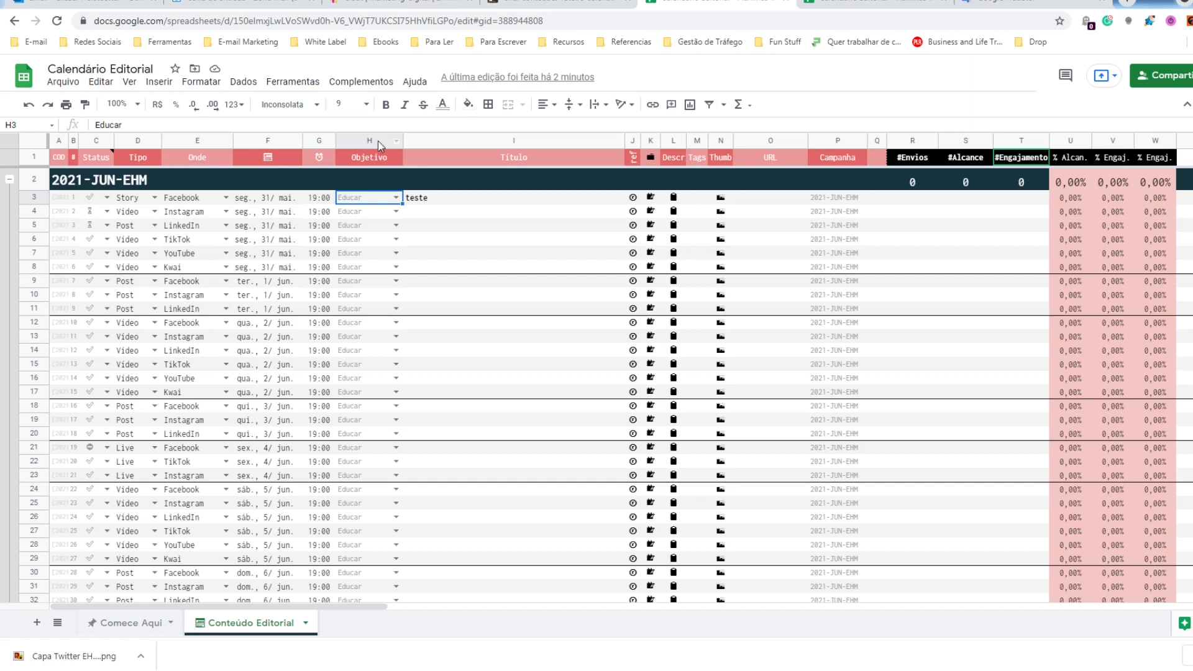
pyautogui.click(396, 198)
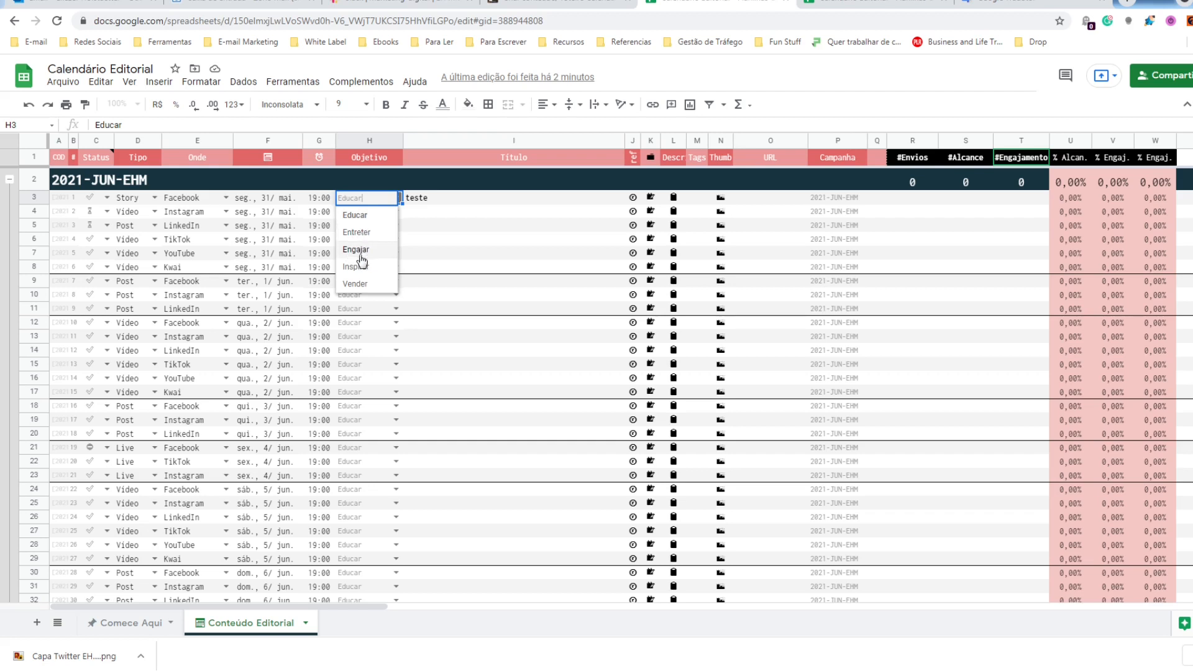
pyautogui.click(419, 207)
pyautogui.click(366, 195)
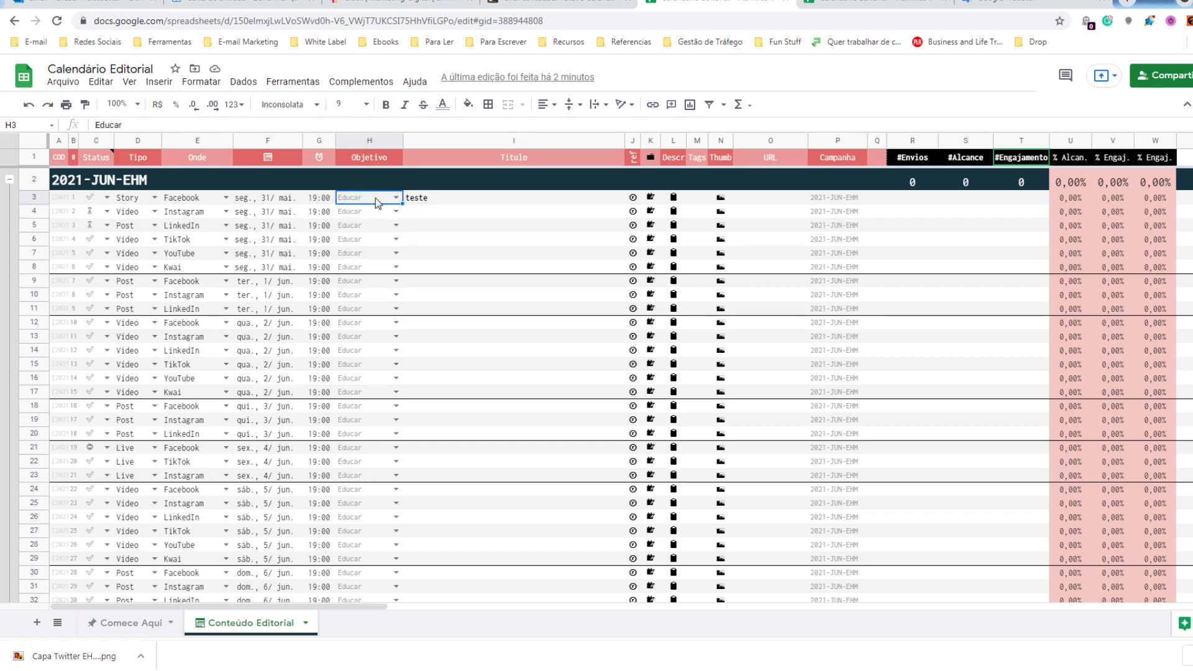
# - Compare row 3's objective options with the Objetivo definitions on the Comece Aqui sheet, returning to the Conteúdo Editorial sheet
pyautogui.click(127, 623)
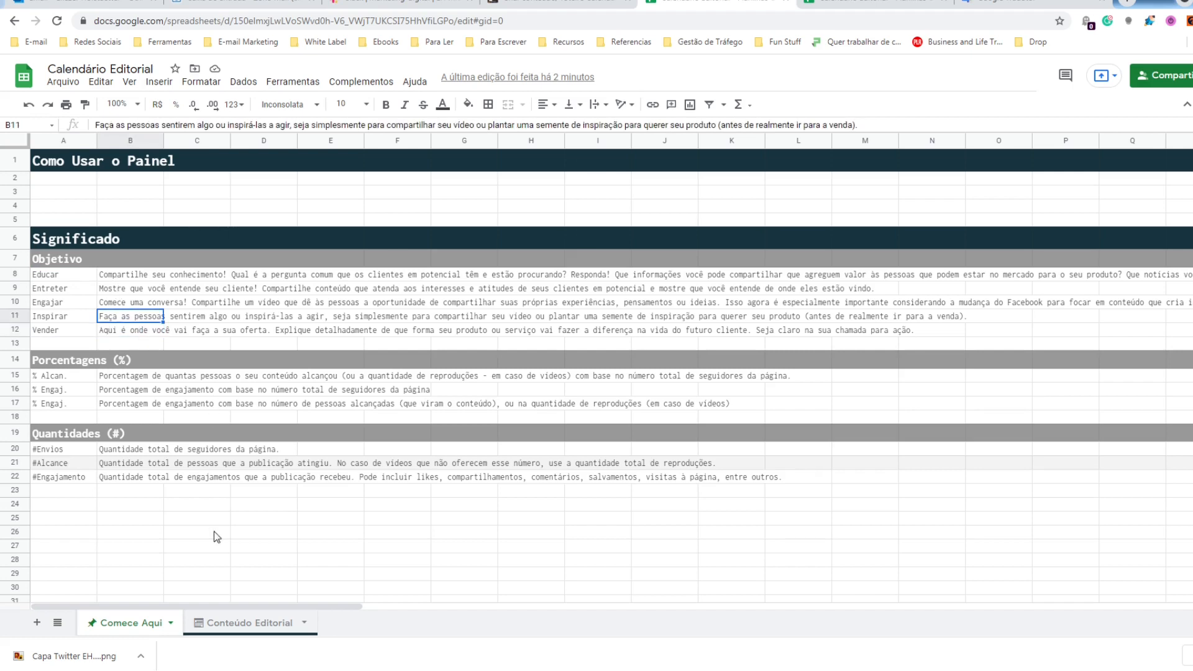
pyautogui.click(252, 623)
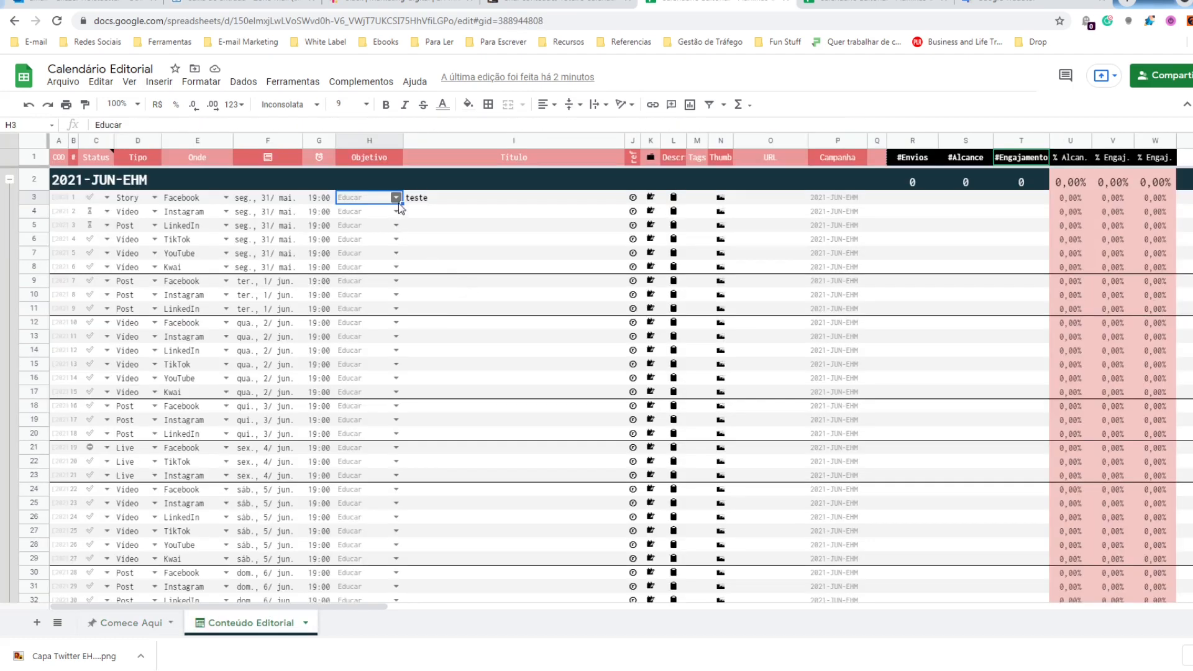
pyautogui.click(396, 198)
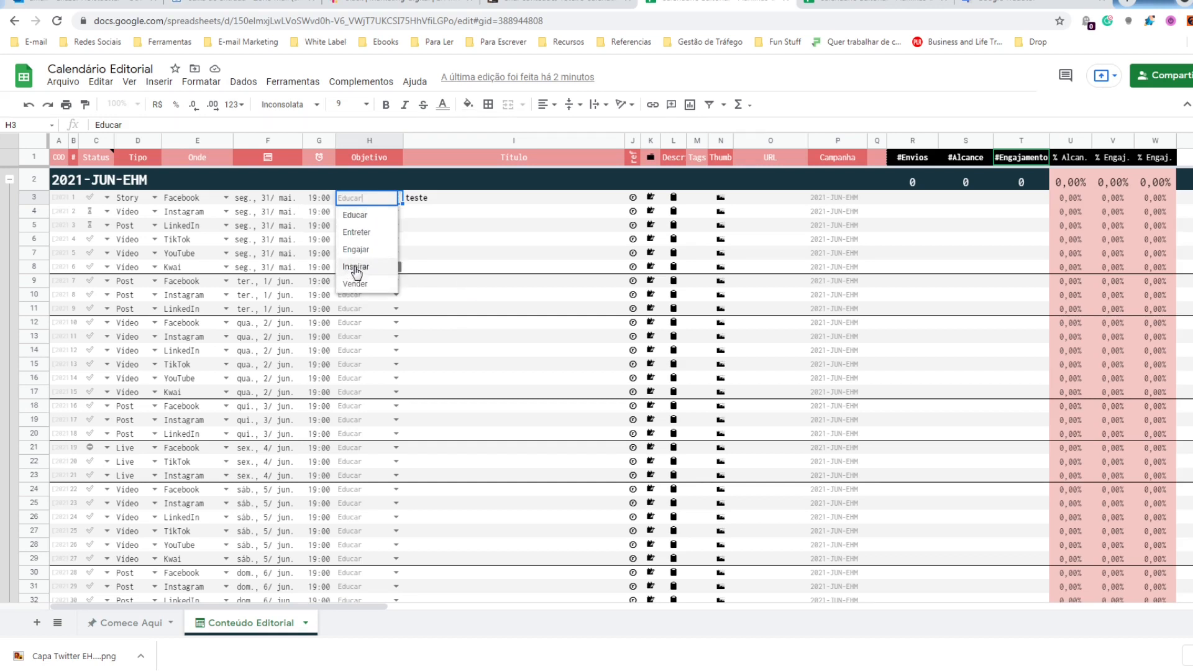
pyautogui.click(130, 622)
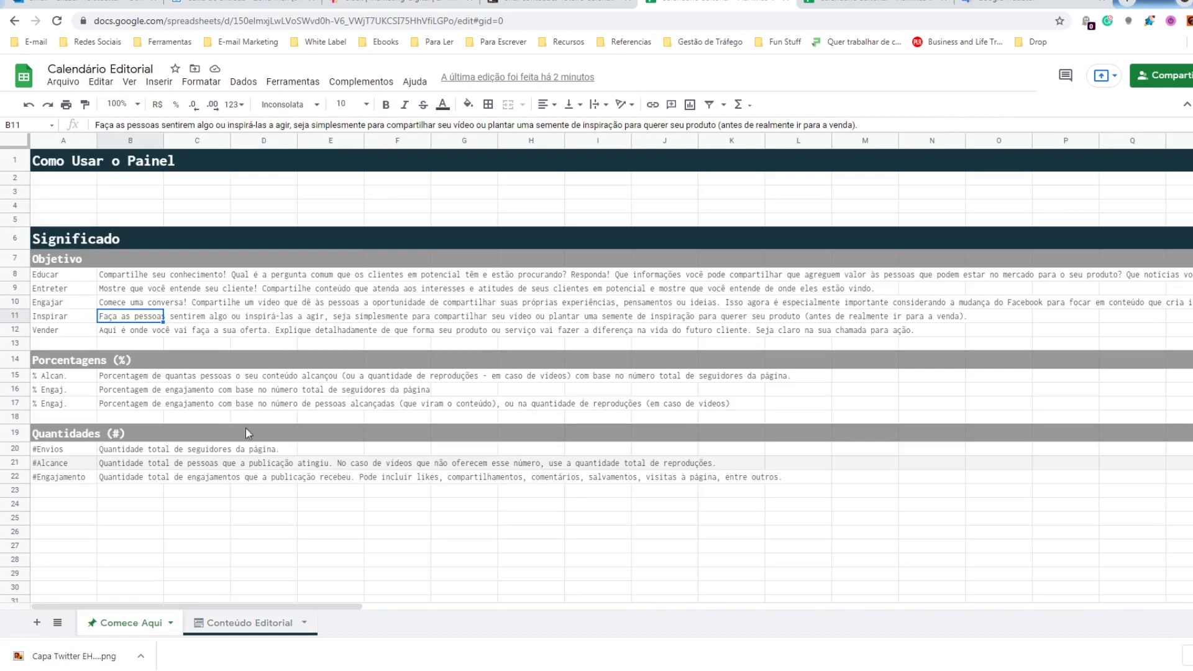
pyautogui.click(249, 634)
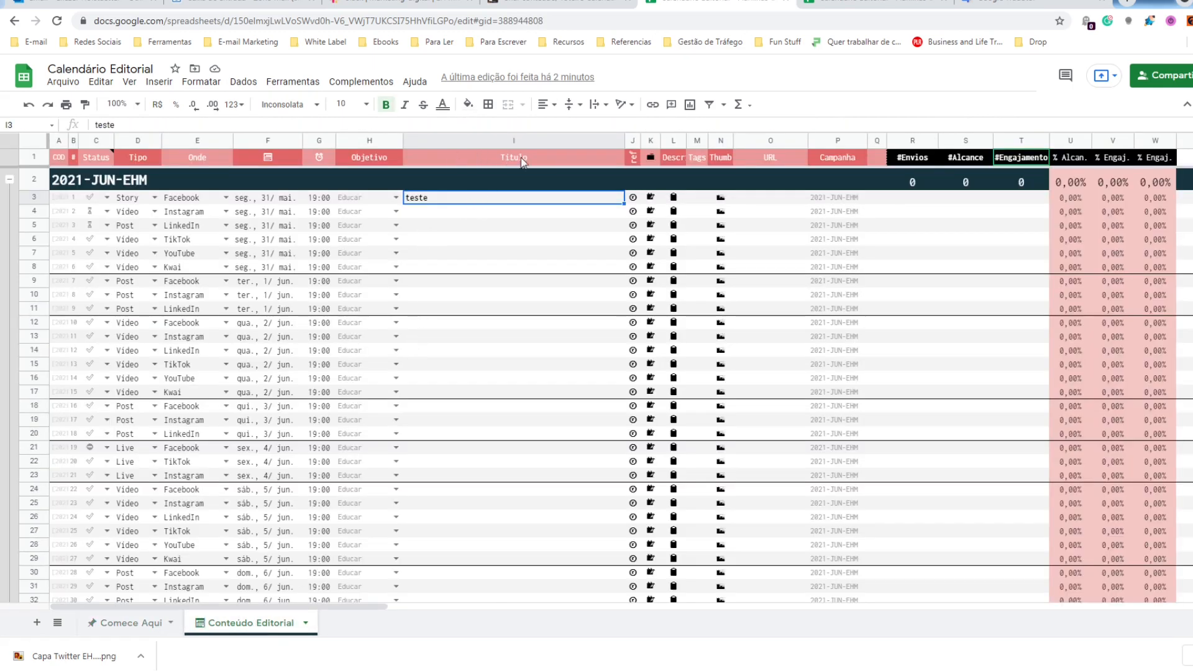
# - Inspect the text in row 3's Título cell and the ref cell beside it
pyautogui.doubleClick(437, 198)
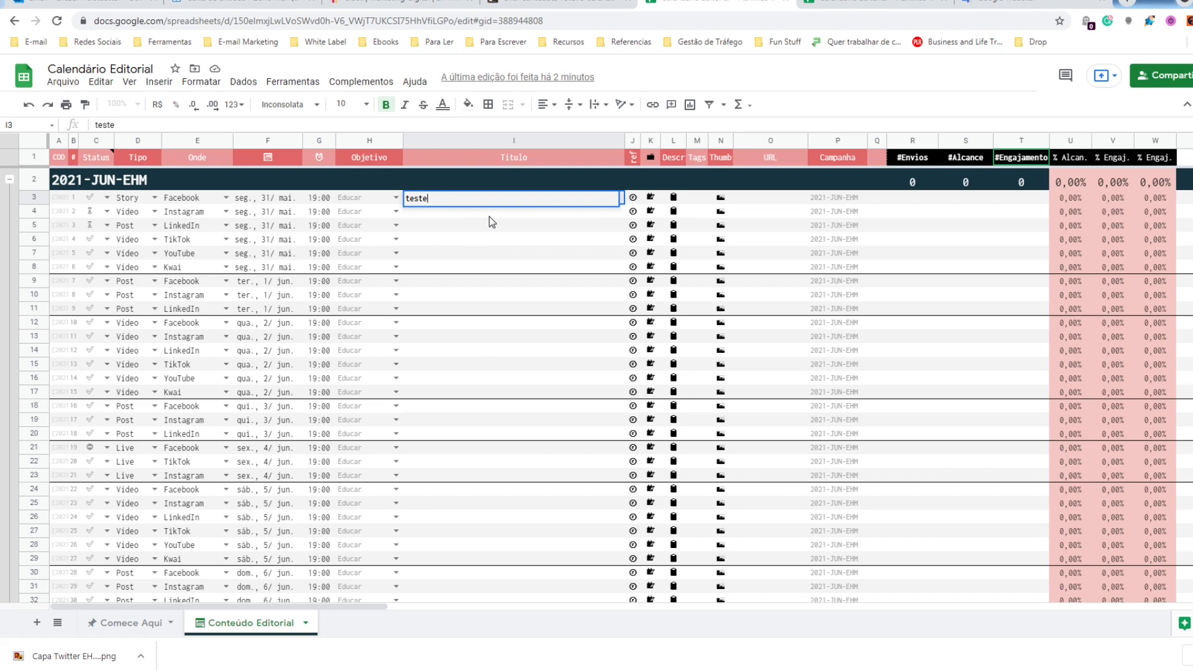
pyautogui.click(452, 215)
pyautogui.click(458, 196)
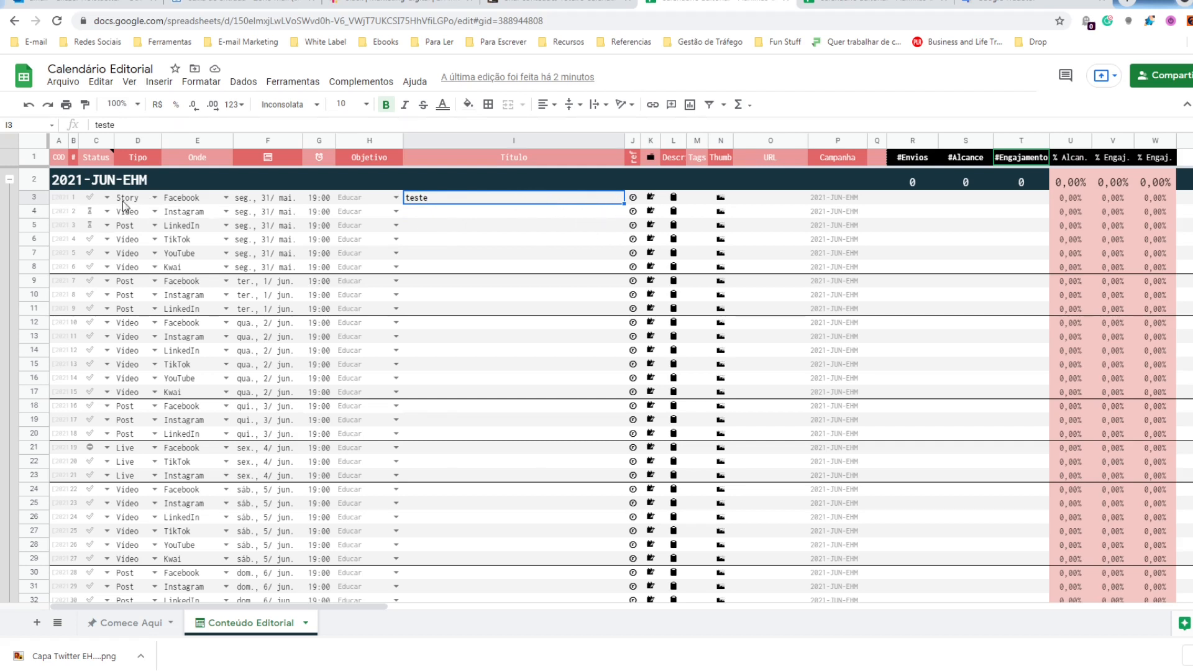
pyautogui.click(633, 199)
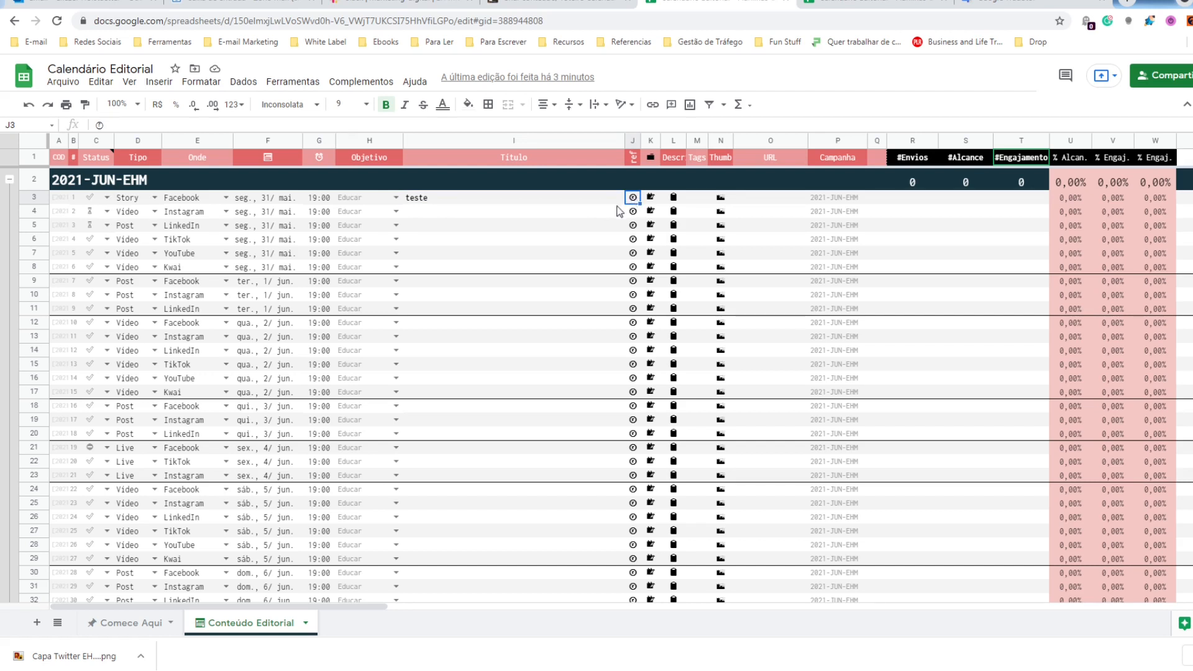
# - Set the Status of rows 3, 4 and 5 to the magnifying glass icon
pyautogui.click(108, 199)
pyautogui.click(96, 215)
pyautogui.click(98, 212)
pyautogui.click(93, 230)
pyautogui.click(96, 225)
pyautogui.click(93, 244)
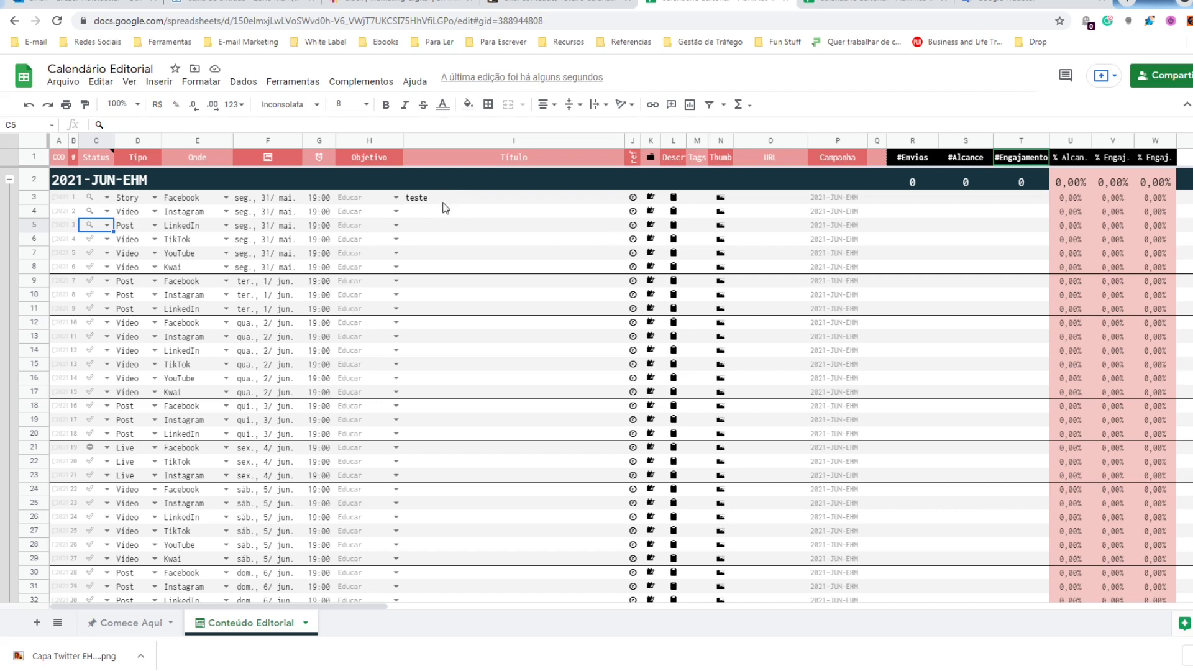
pyautogui.click(635, 199)
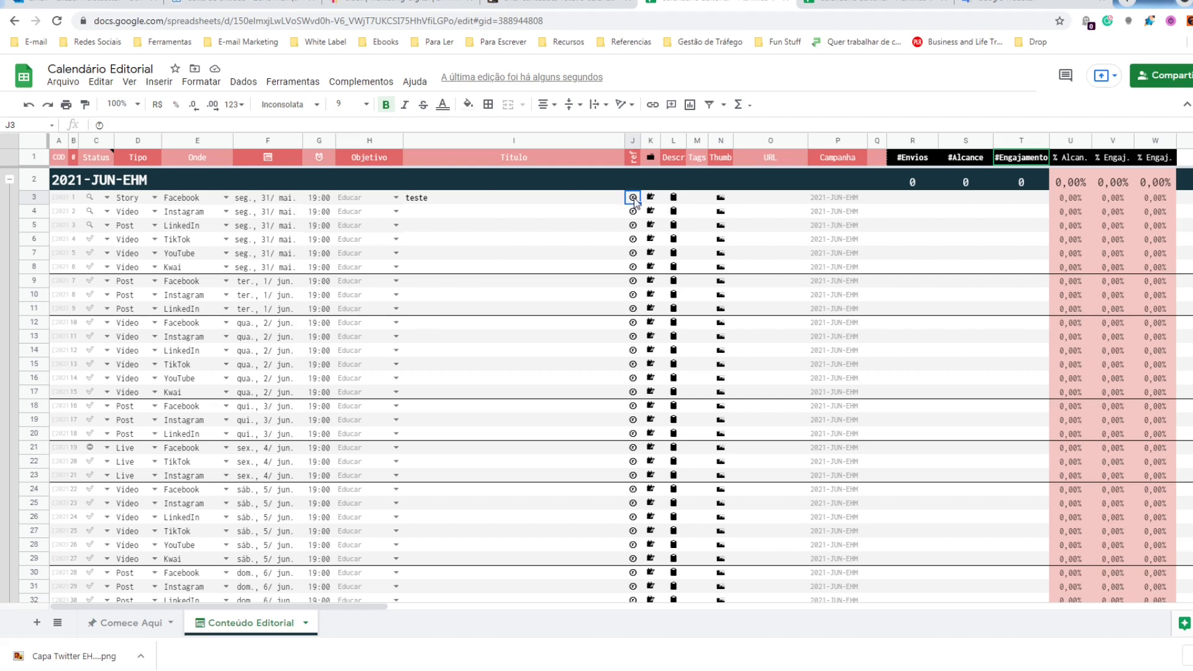
pyautogui.rightClick(634, 204)
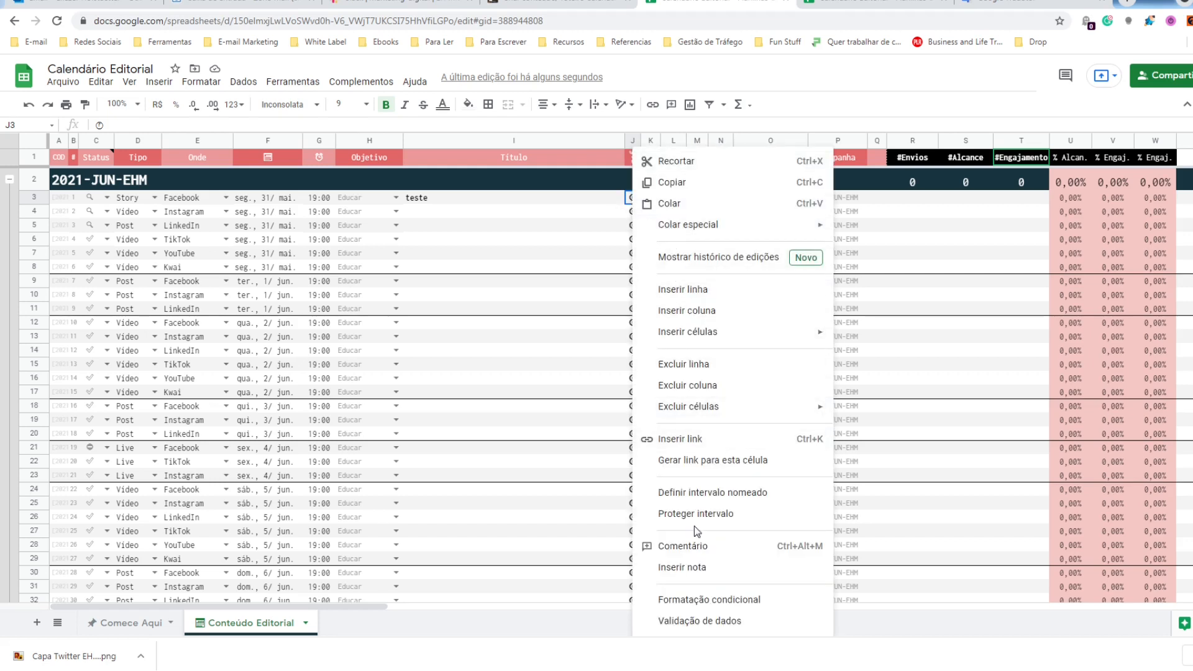
pyautogui.click(684, 569)
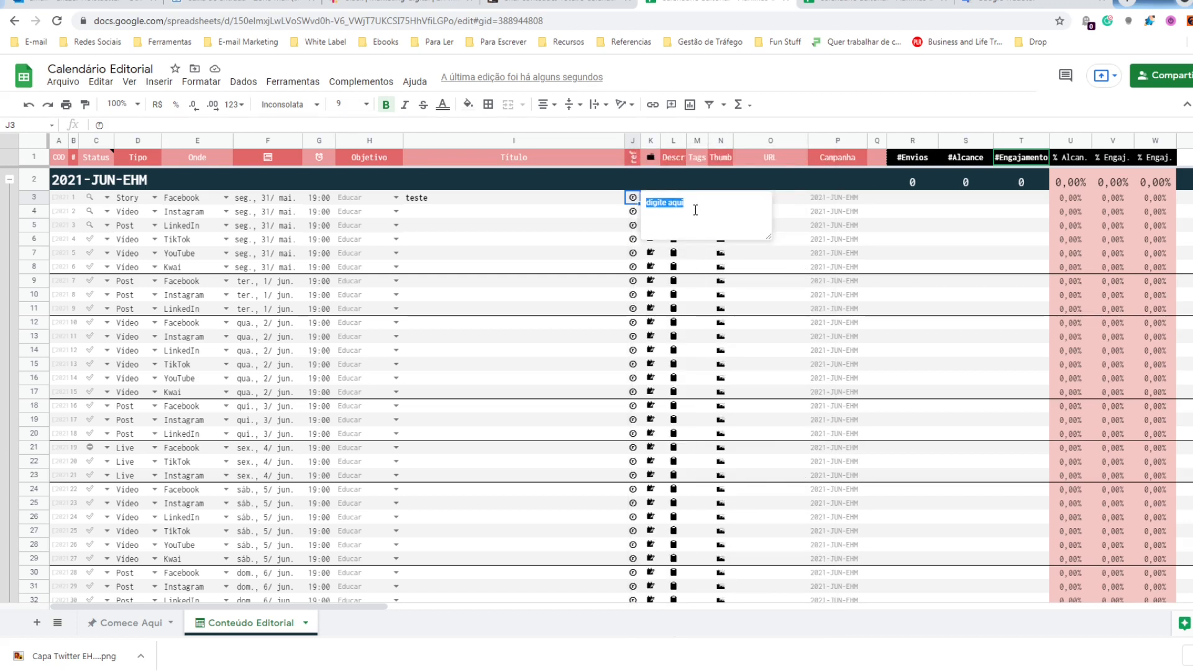
pyautogui.write('www.exemplo.com')
pyautogui.click(606, 210)
pyautogui.click(633, 202)
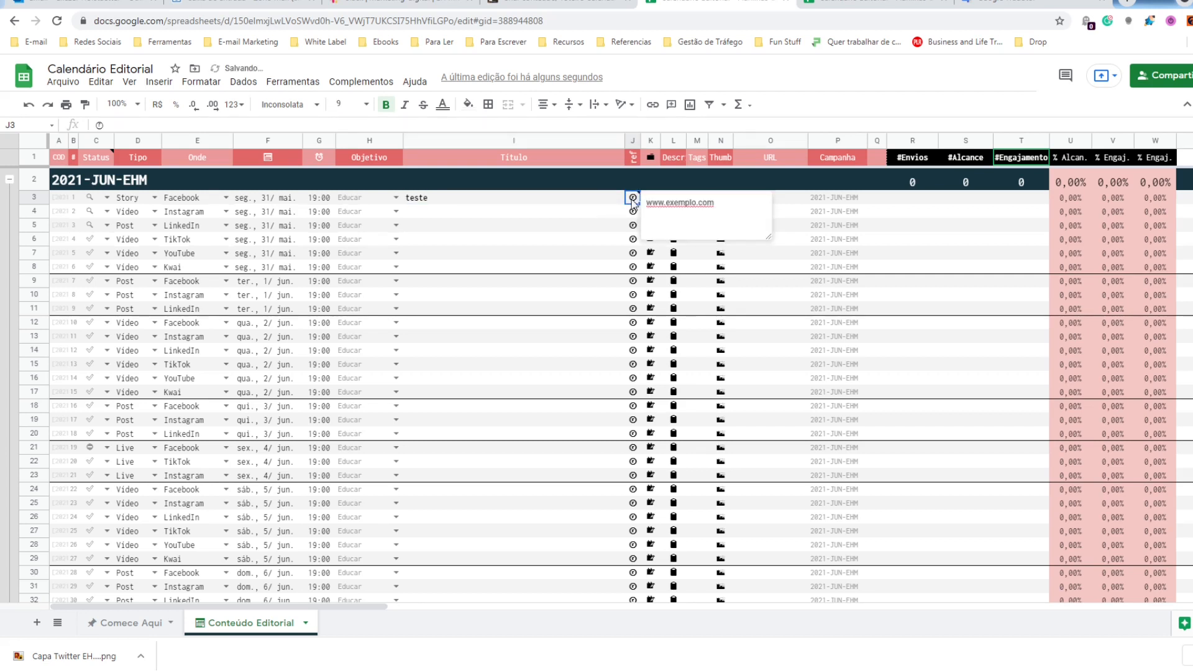
pyautogui.click(620, 198)
# - Fill row 3's ref cell with light green and review its attached note
pyautogui.click(632, 200)
pyautogui.click(469, 104)
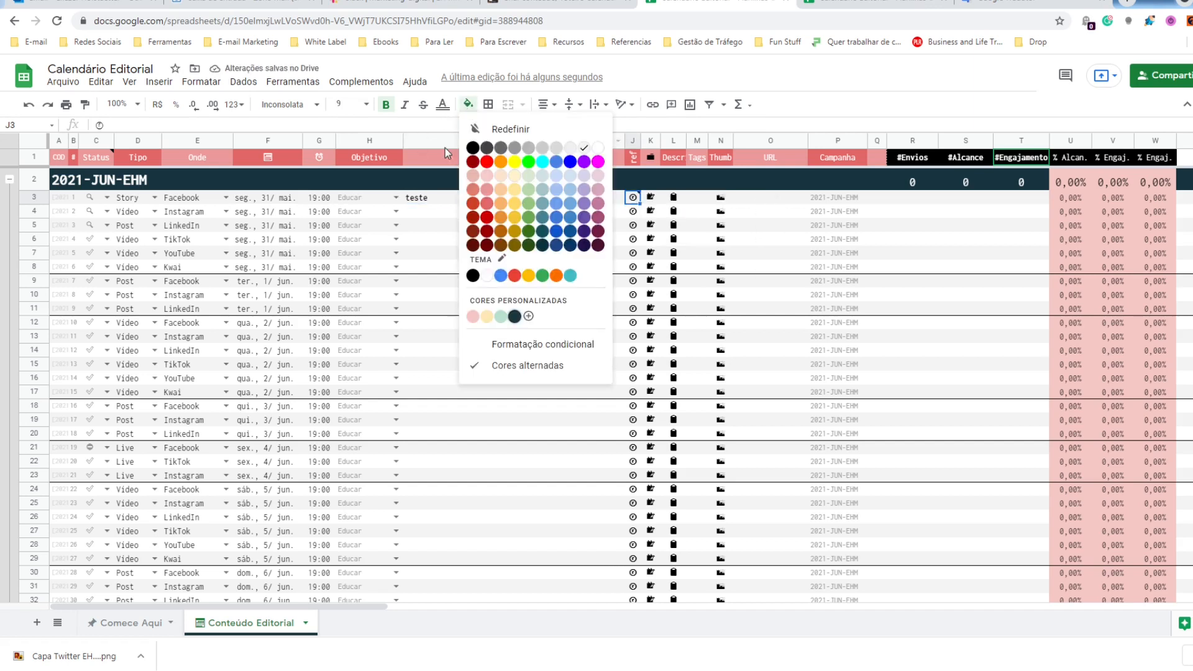
pyautogui.click(528, 195)
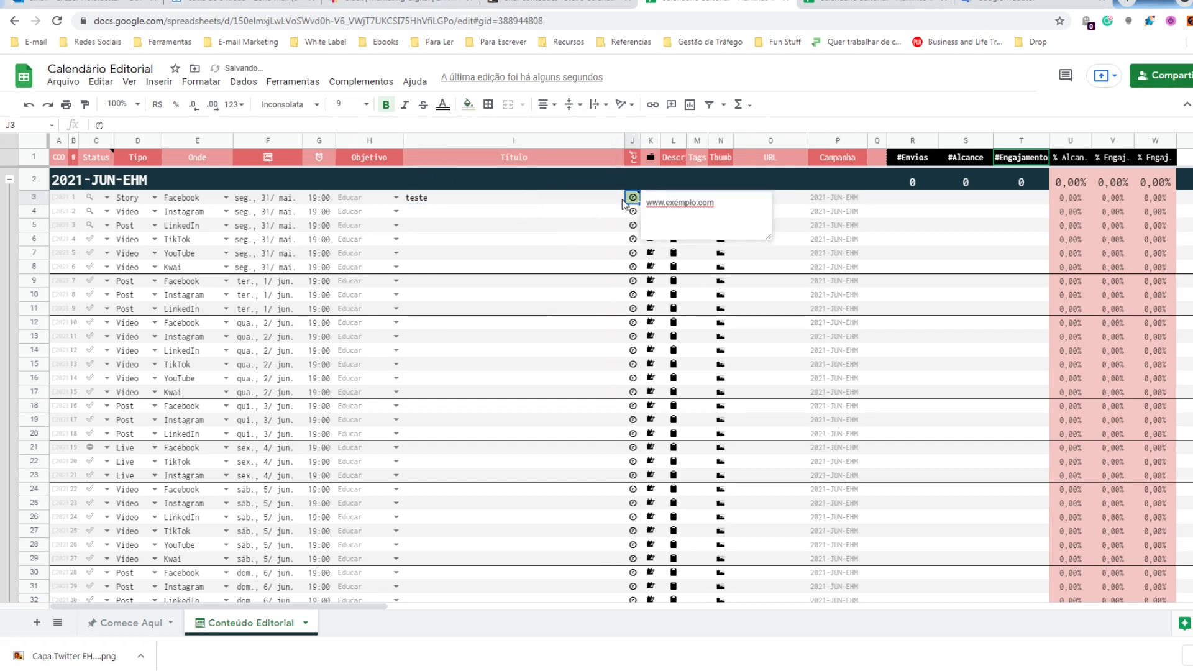
pyautogui.click(592, 197)
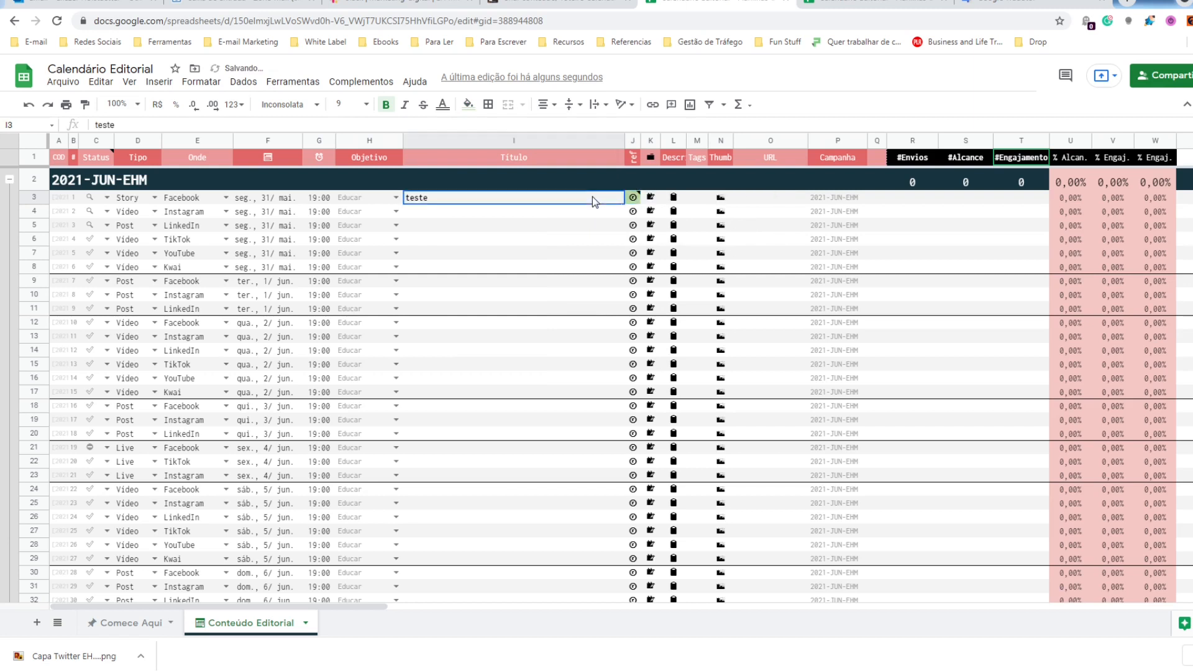
pyautogui.click(637, 197)
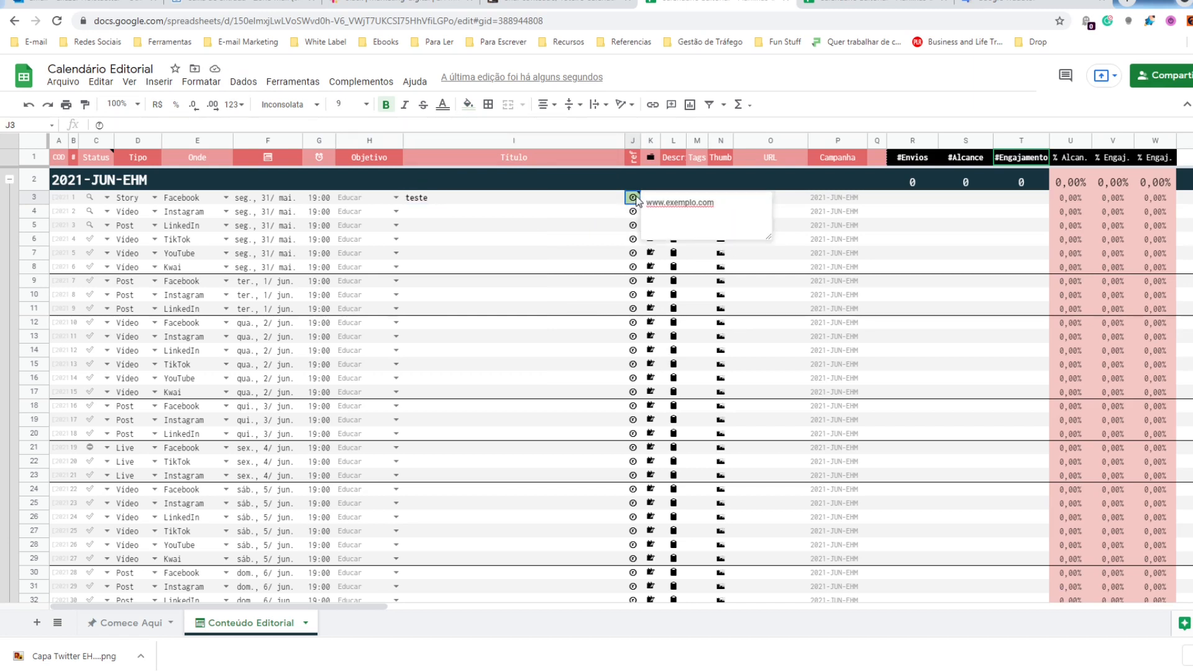
pyautogui.click(571, 196)
pyautogui.click(653, 199)
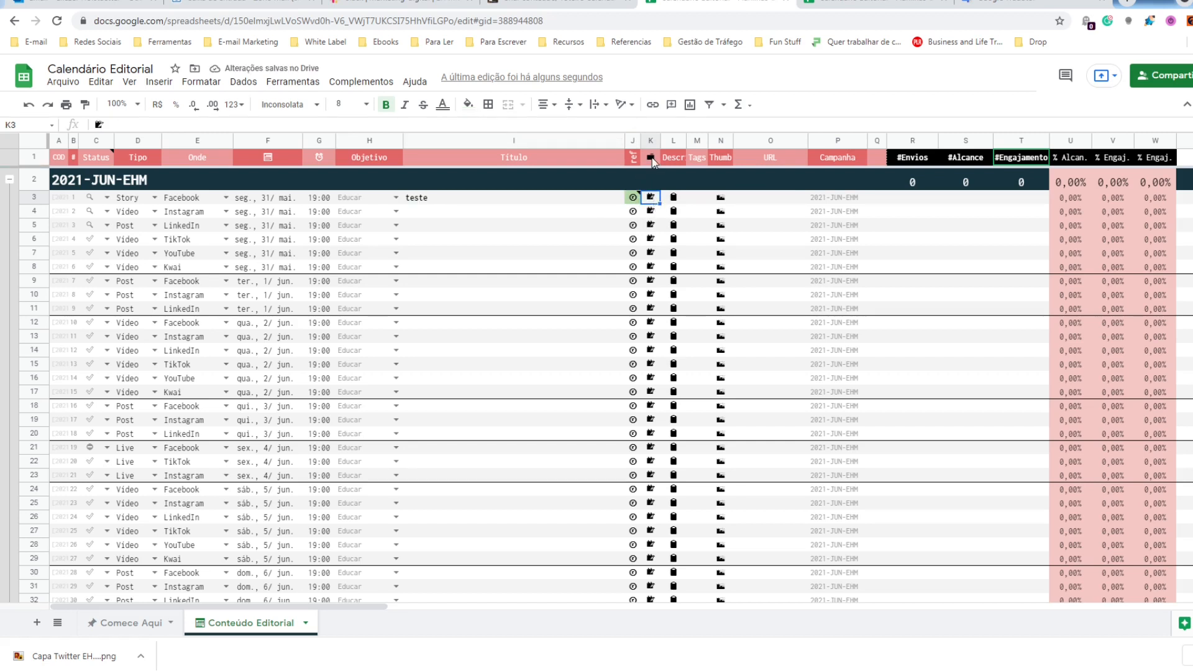
pyautogui.rightClick(652, 201)
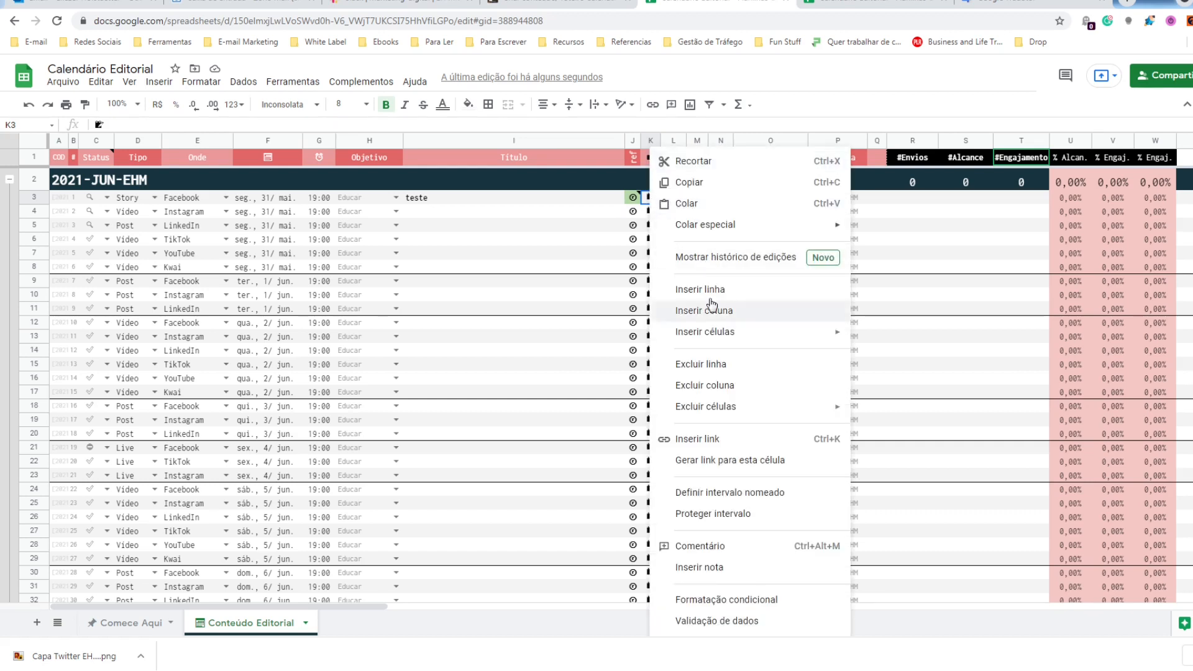
pyautogui.click(710, 567)
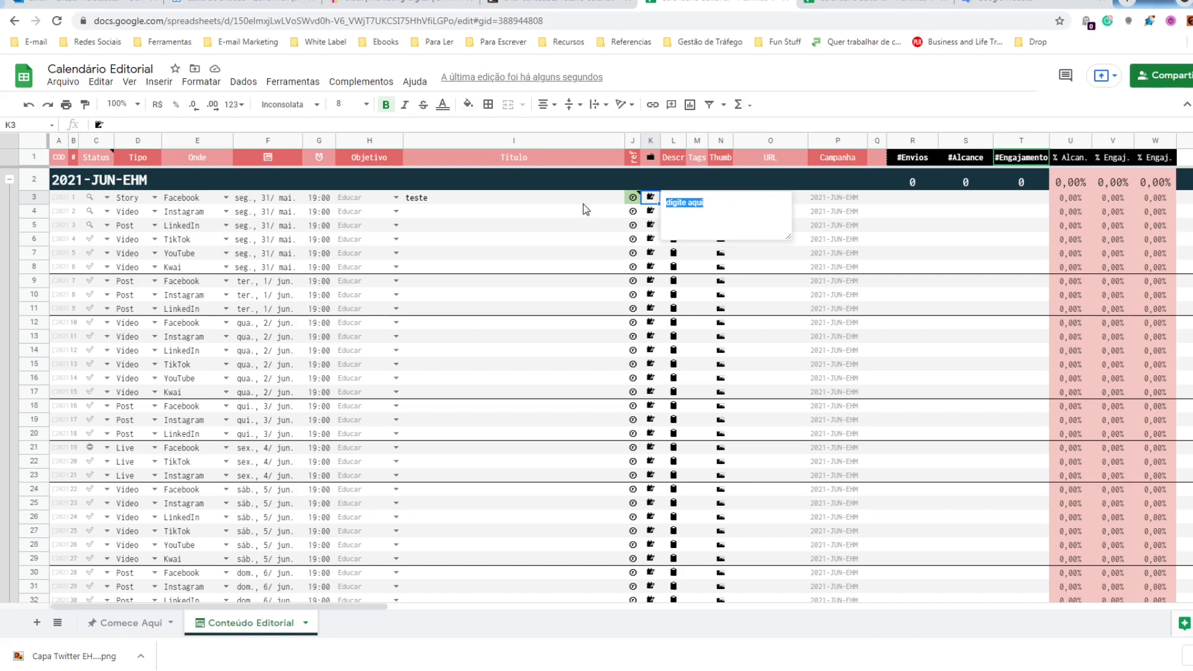
pyautogui.press('Escape')
# - Fill cell K3 with light green
pyautogui.click(468, 104)
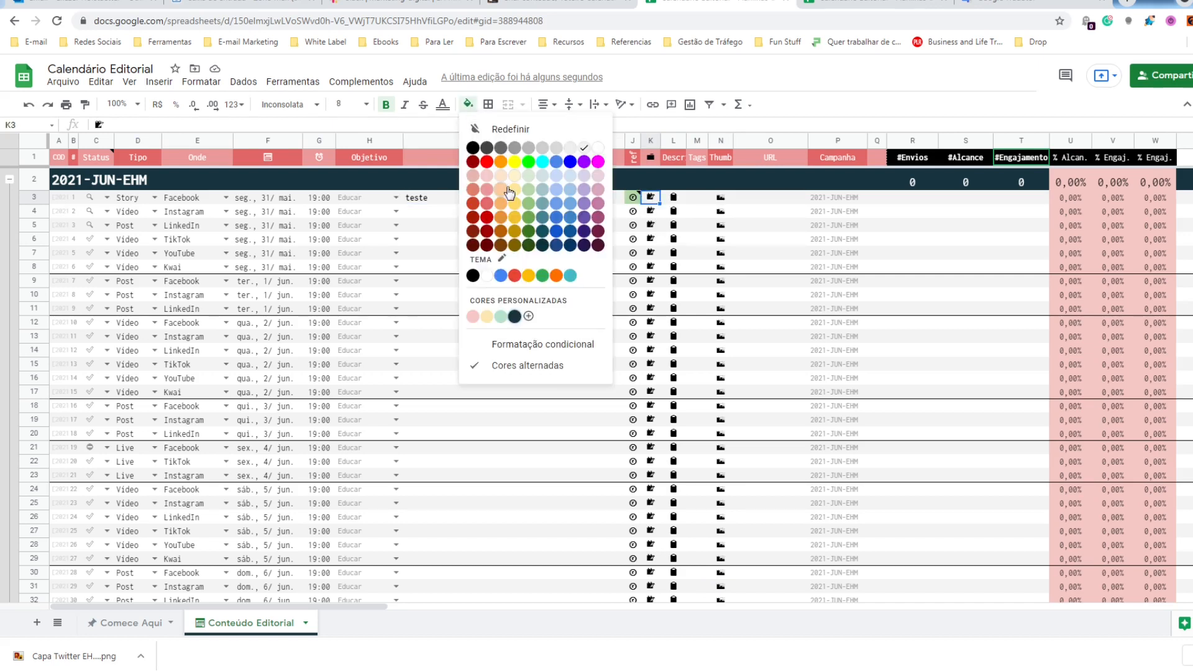
pyautogui.click(528, 189)
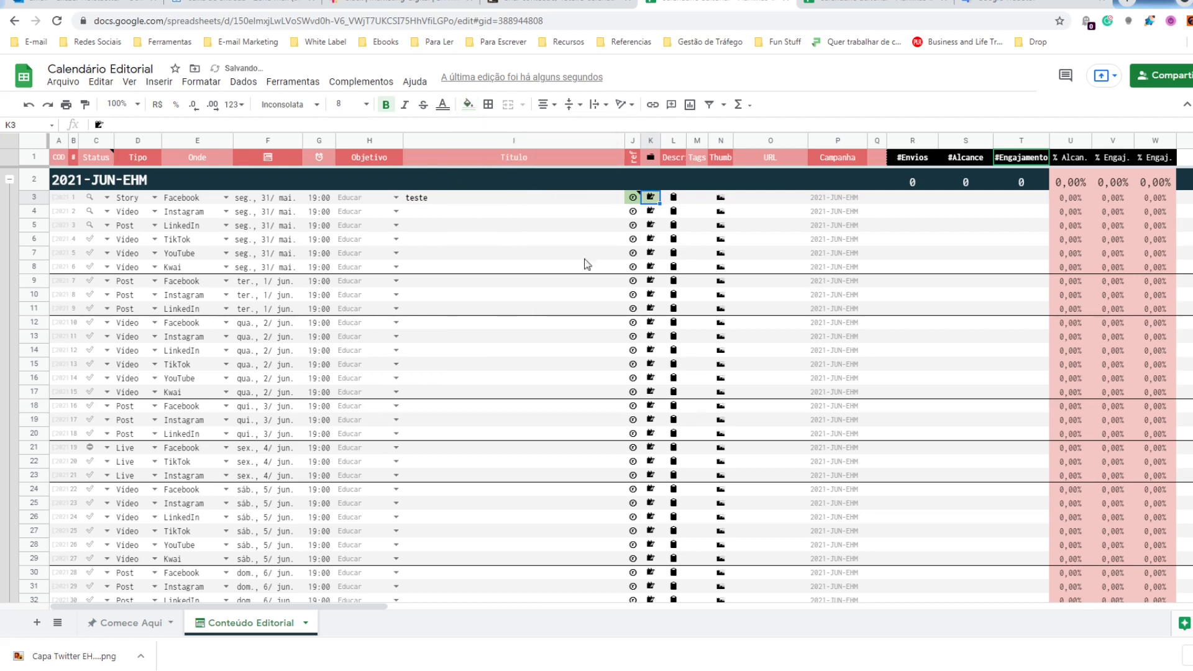
# - Examine row 3's Descr cell and the formula that builds its COD identifier
pyautogui.click(674, 199)
pyautogui.click(675, 161)
pyautogui.click(672, 199)
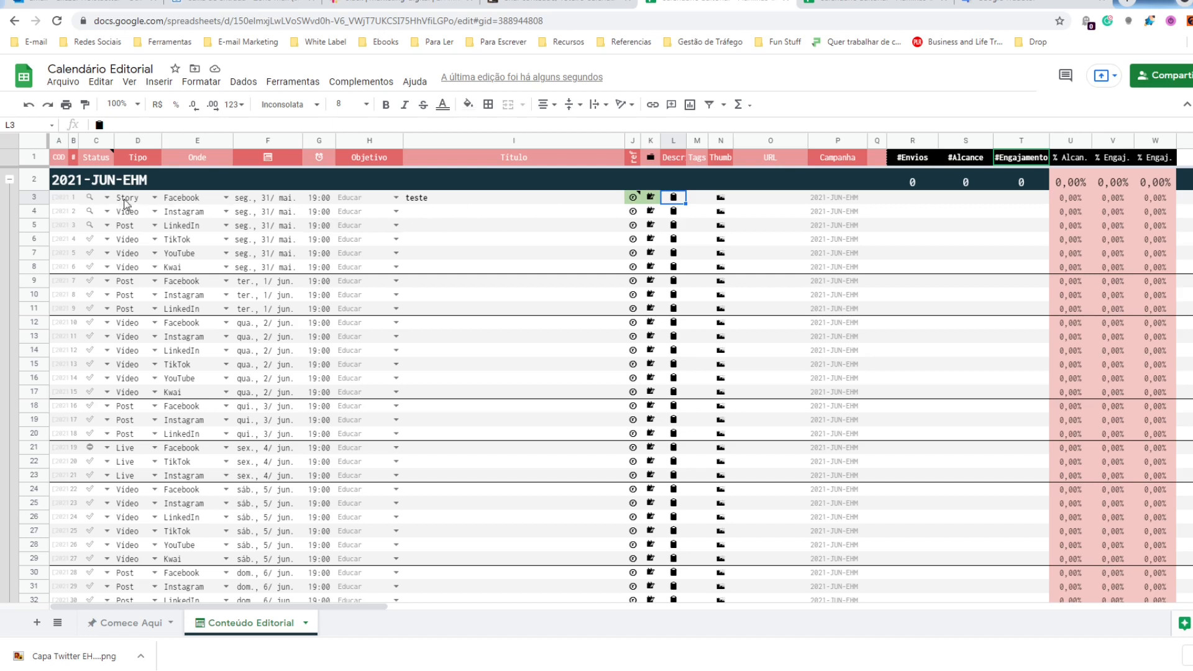
pyautogui.click(59, 199)
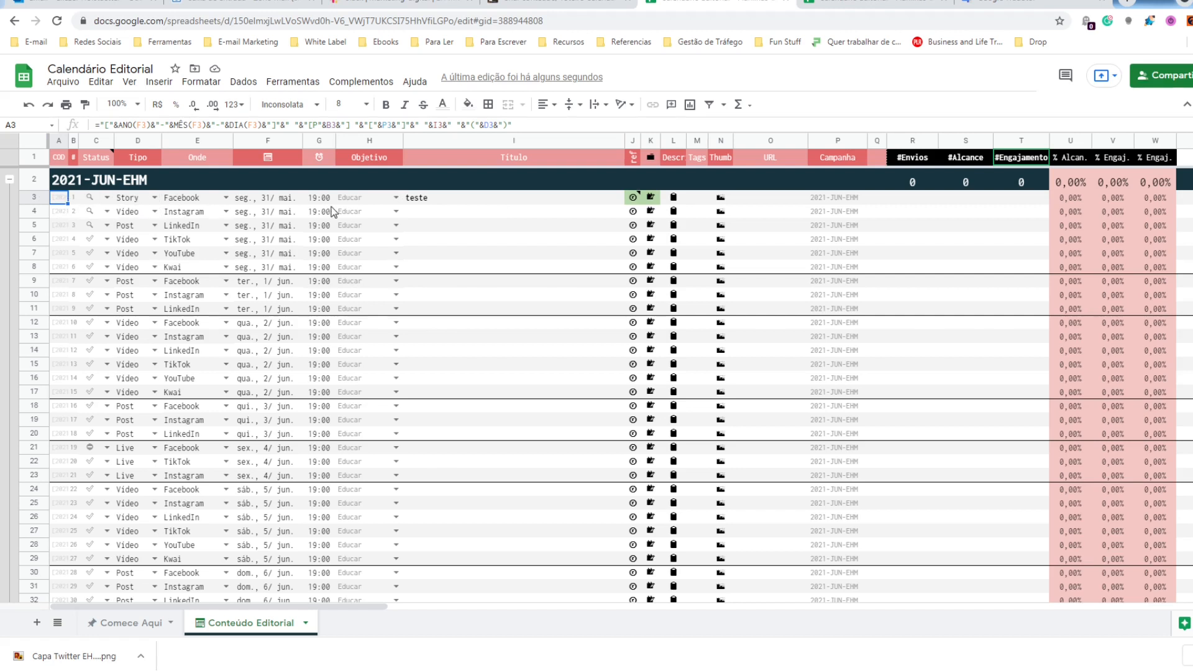
pyautogui.click(674, 198)
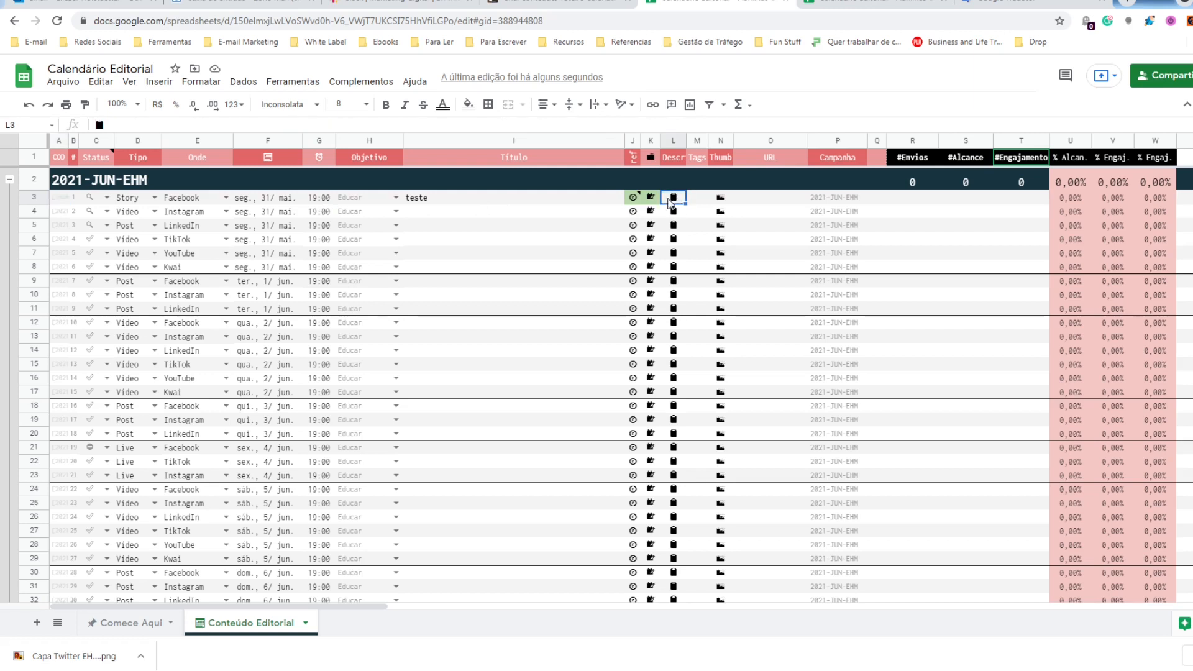
pyautogui.hotkey('ctrl', 'k')
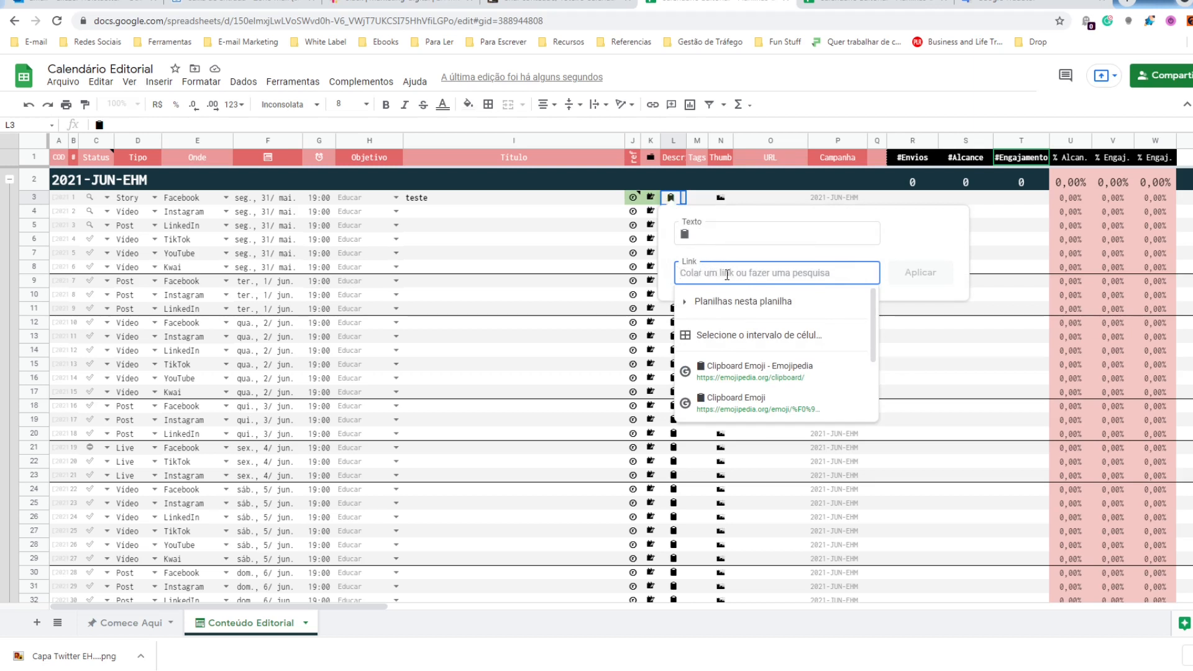
pyautogui.write('www.')
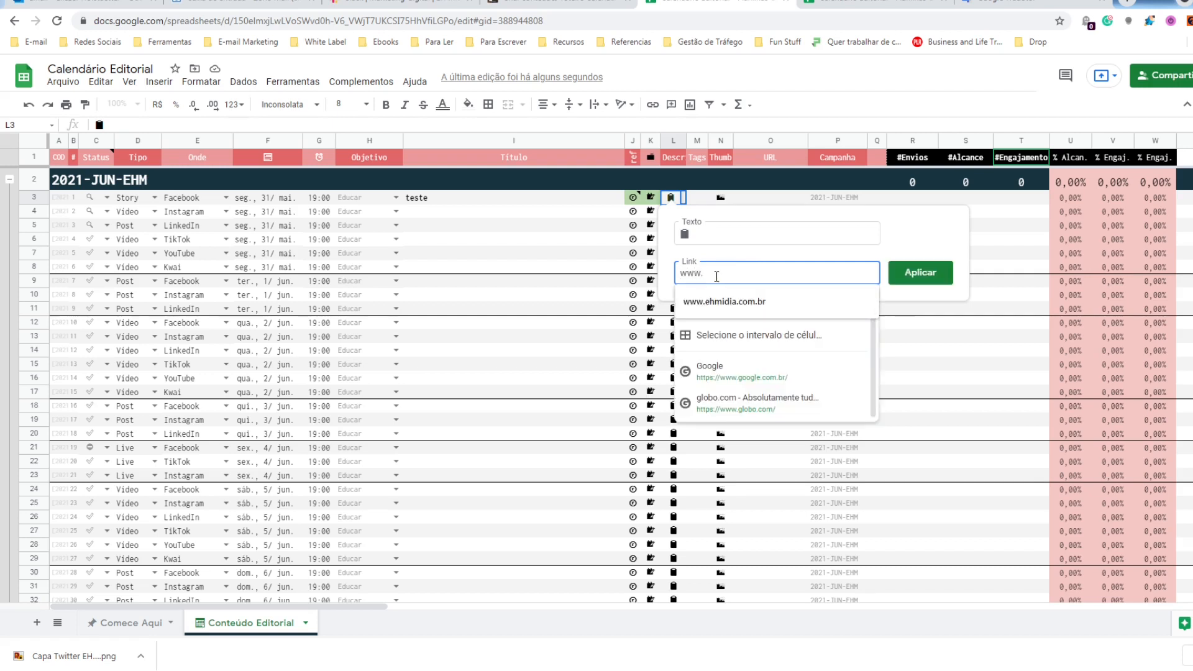
pyautogui.click(749, 303)
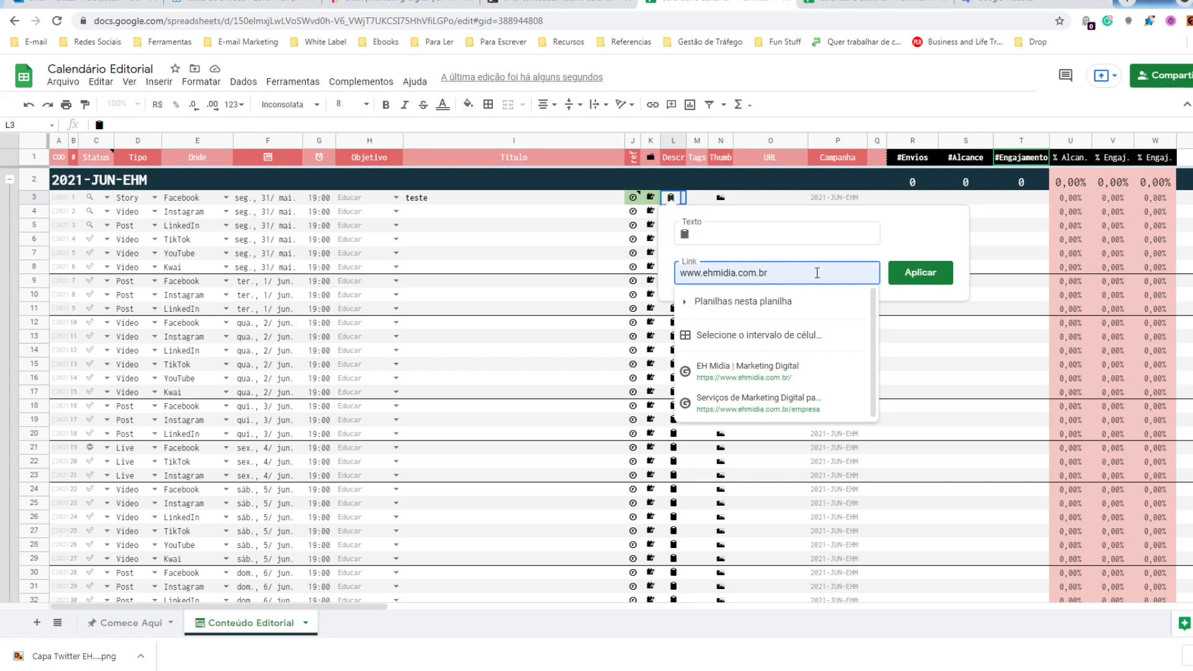
pyautogui.click(906, 279)
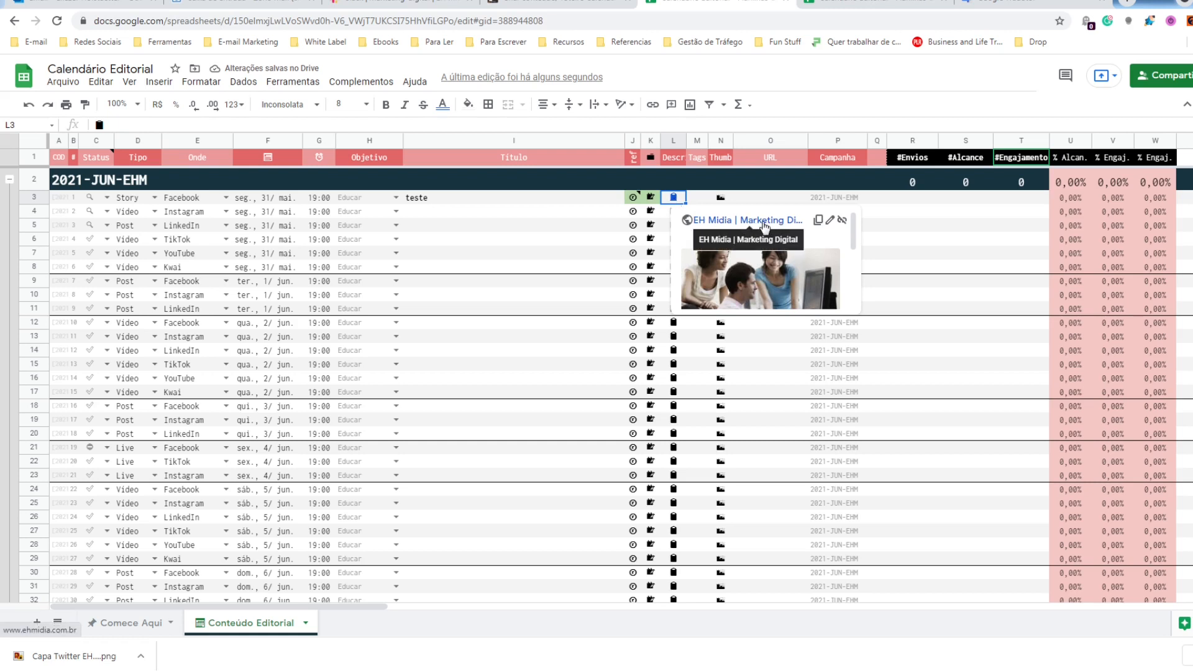
pyautogui.click(573, 214)
pyautogui.click(673, 196)
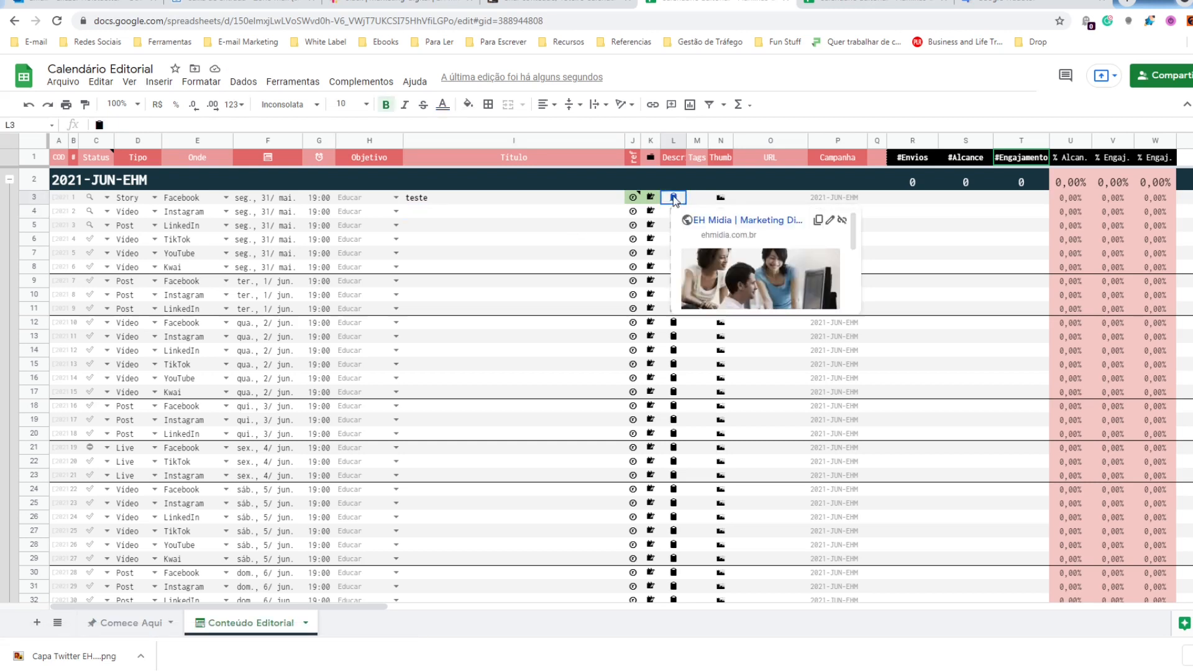
# - Remove the link from the clipboard icon in row 3's Descr cell
pyautogui.click(842, 224)
pyautogui.press('Left')
pyautogui.press('Left')
pyautogui.click(601, 215)
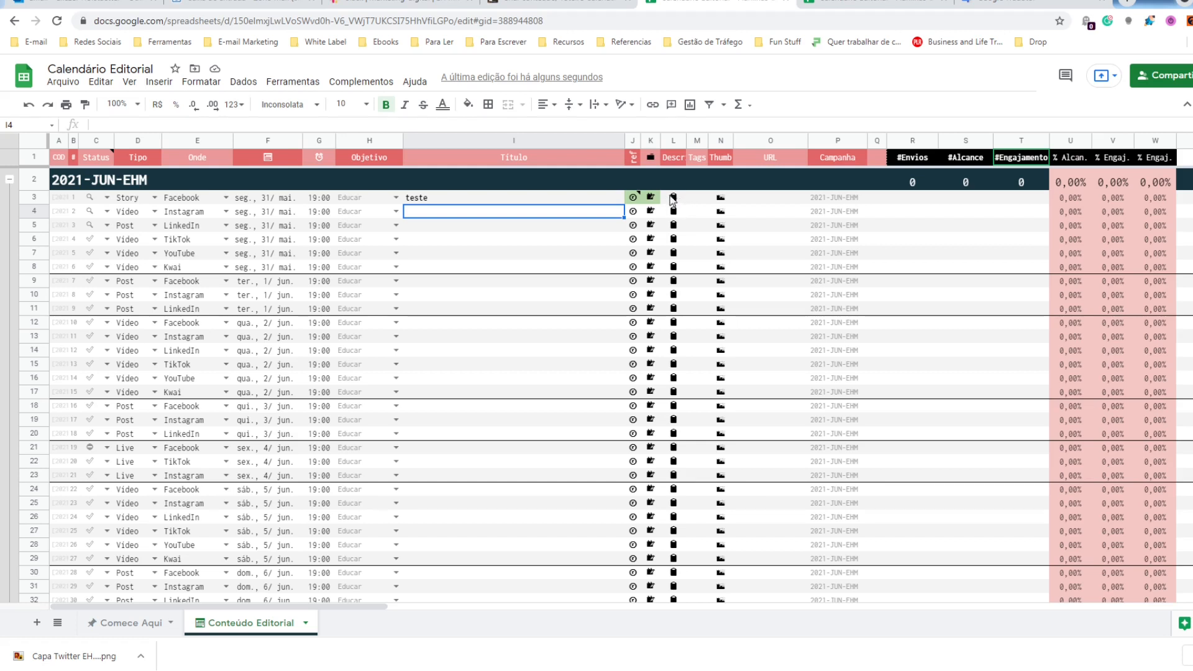
pyautogui.rightClick(673, 197)
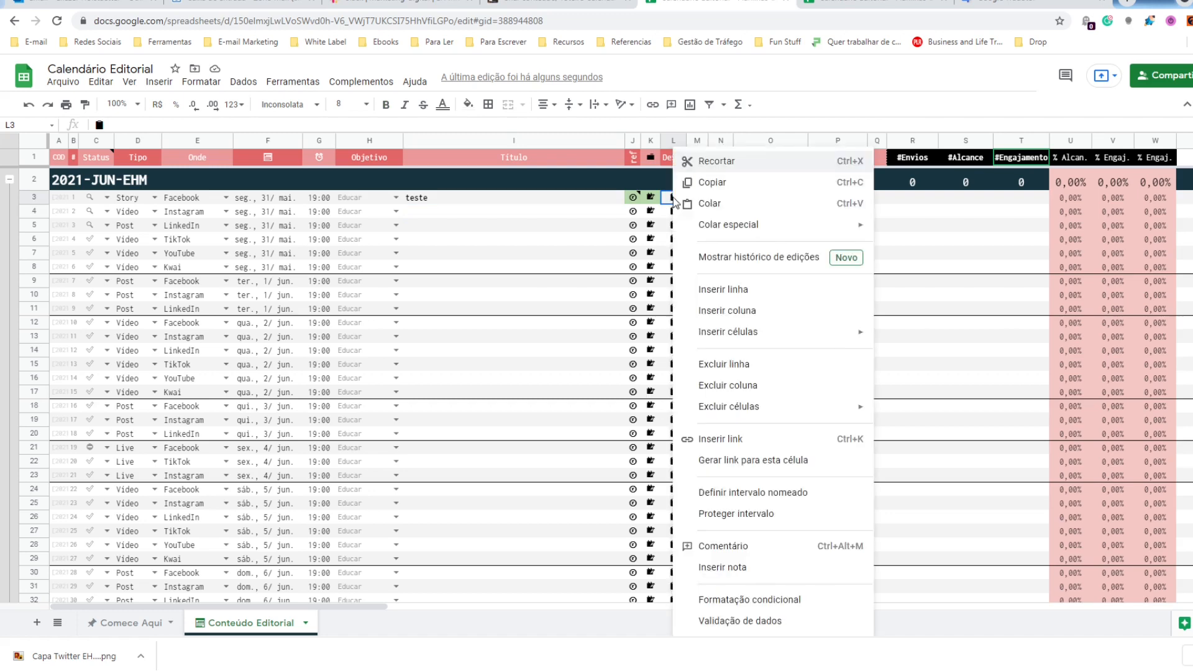
pyautogui.click(724, 567)
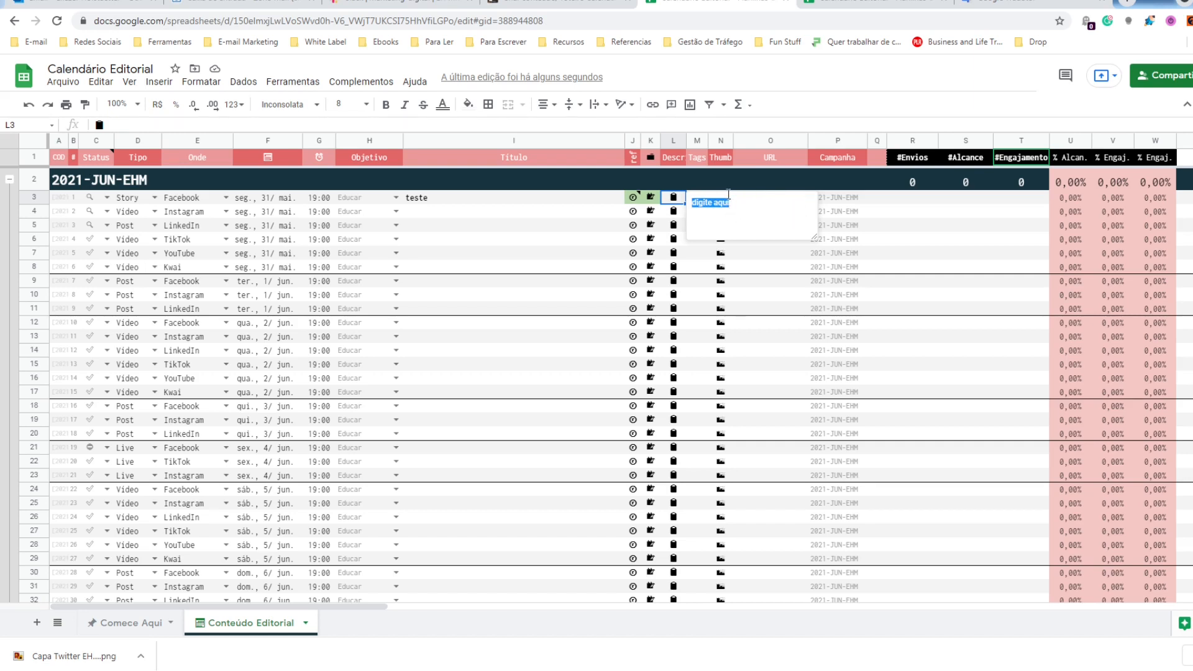
pyautogui.click(581, 199)
# - Fill row 3's Descr cell with light green
pyautogui.click(674, 198)
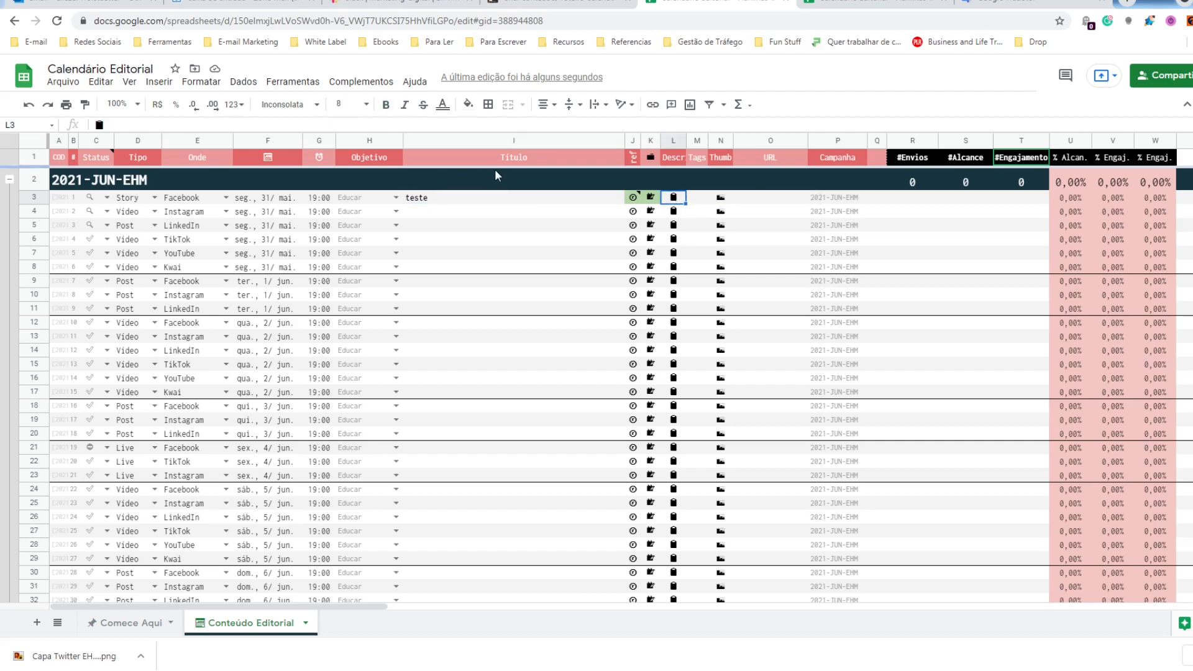
pyautogui.click(468, 103)
pyautogui.click(537, 193)
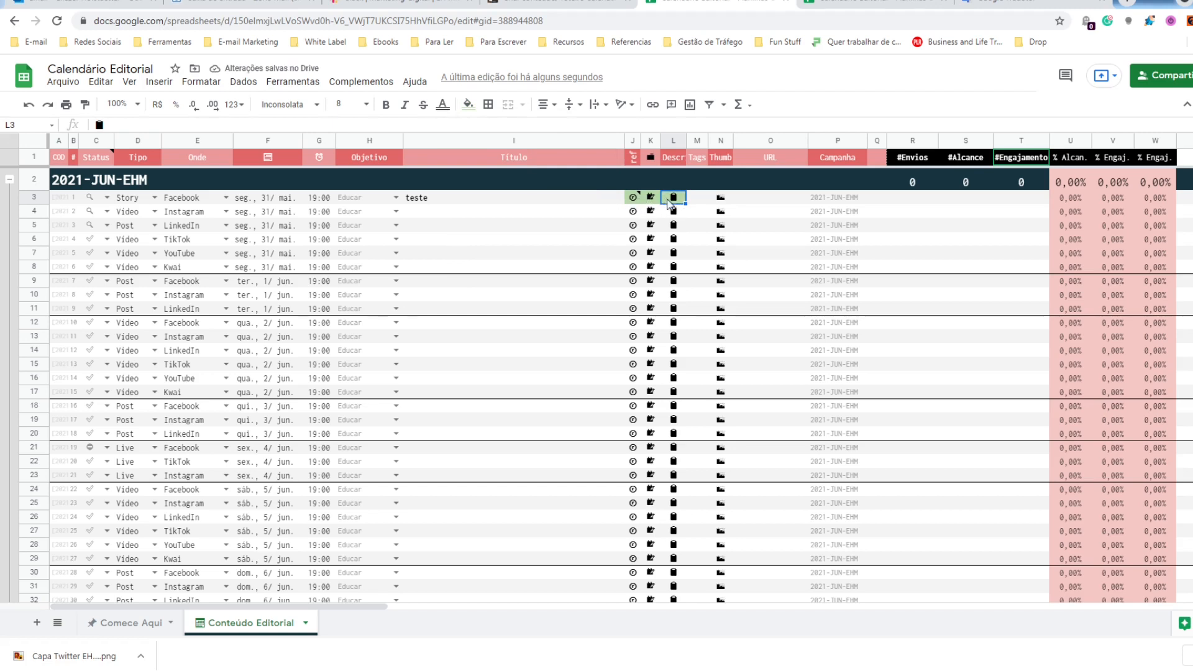
pyautogui.press('Left')
pyautogui.press('Left')
pyautogui.press('Left')
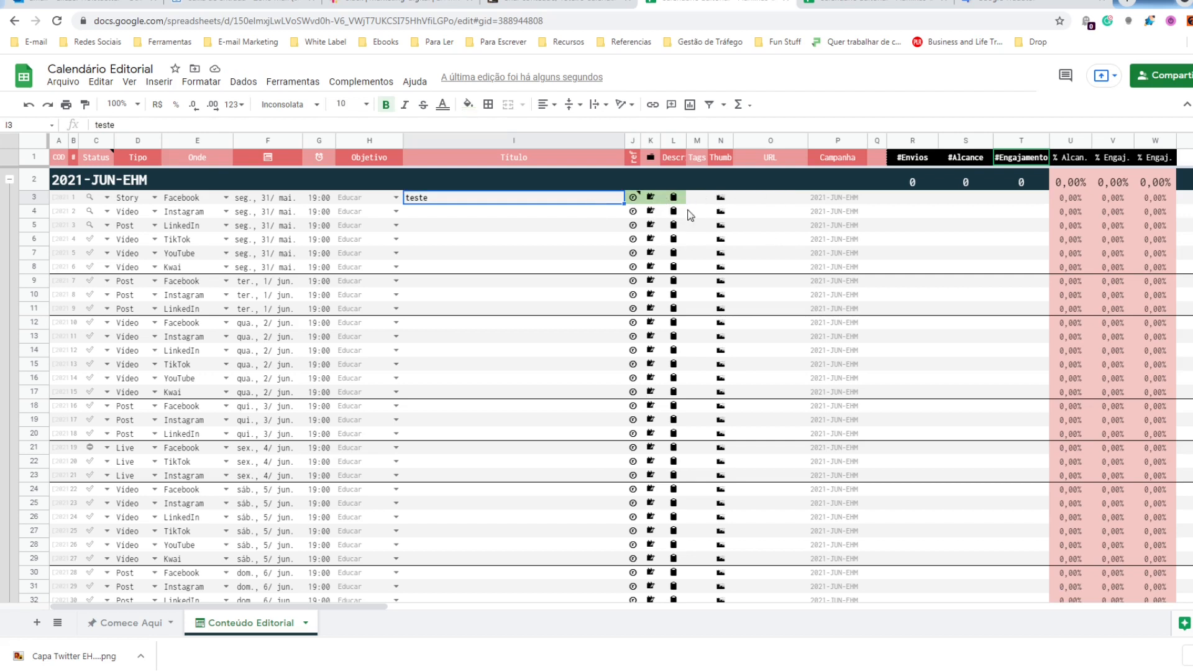
# - Attach a note containing "#" to row 3's Tags cell
pyautogui.click(700, 197)
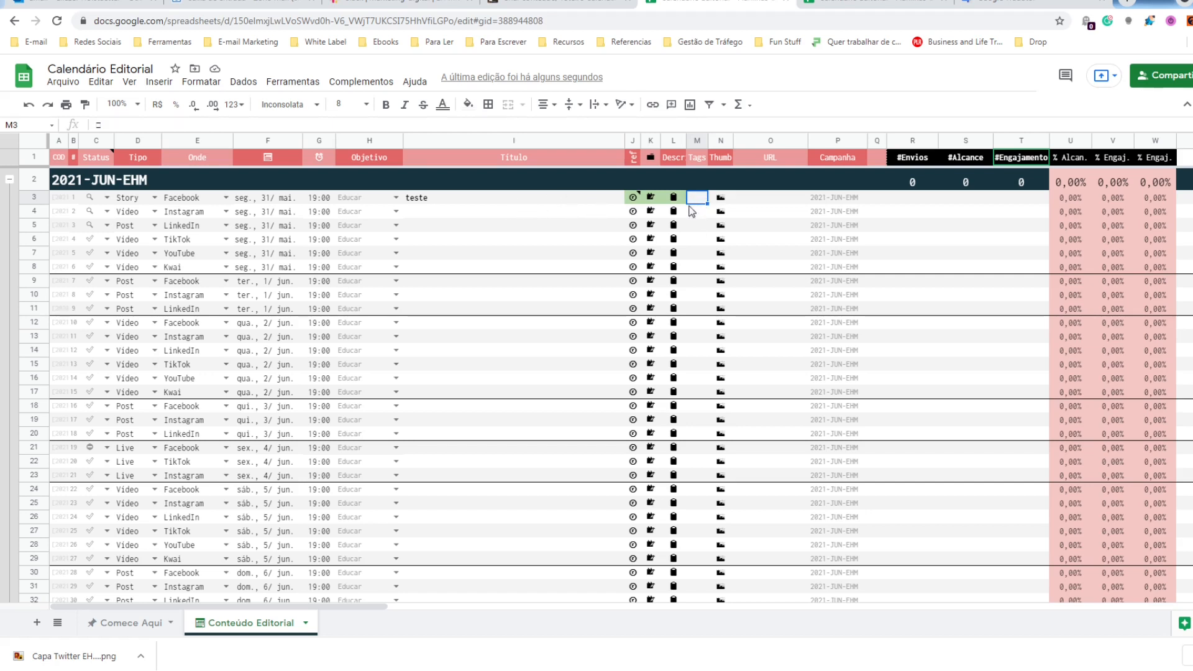
pyautogui.rightClick(700, 199)
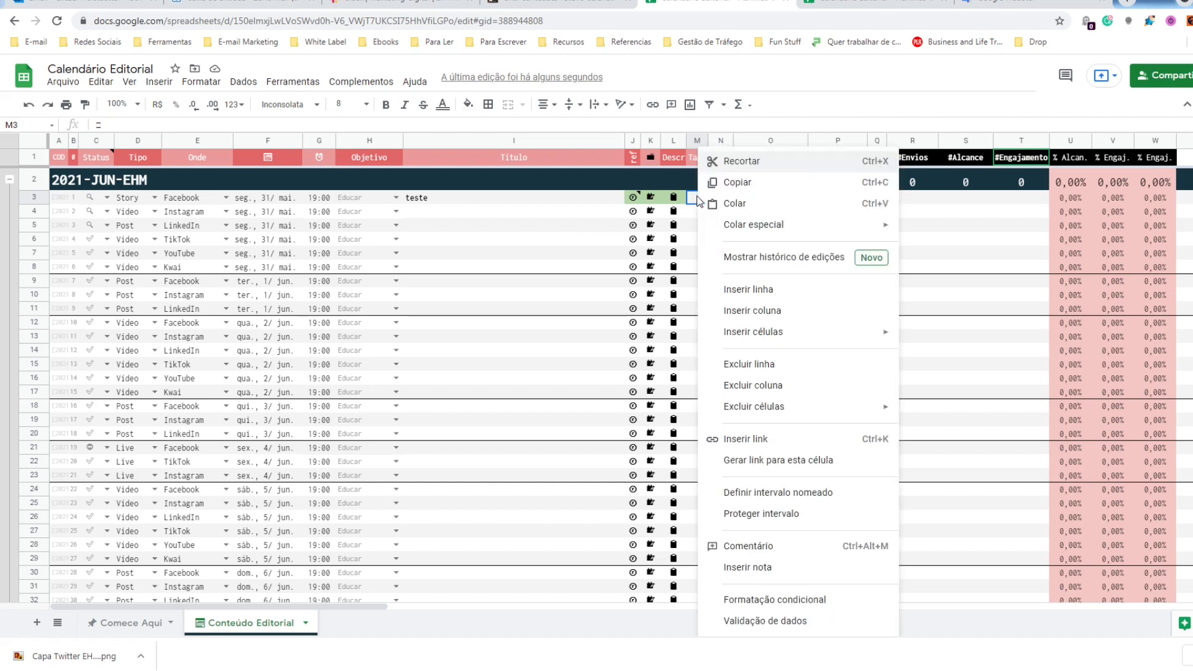
pyautogui.click(752, 567)
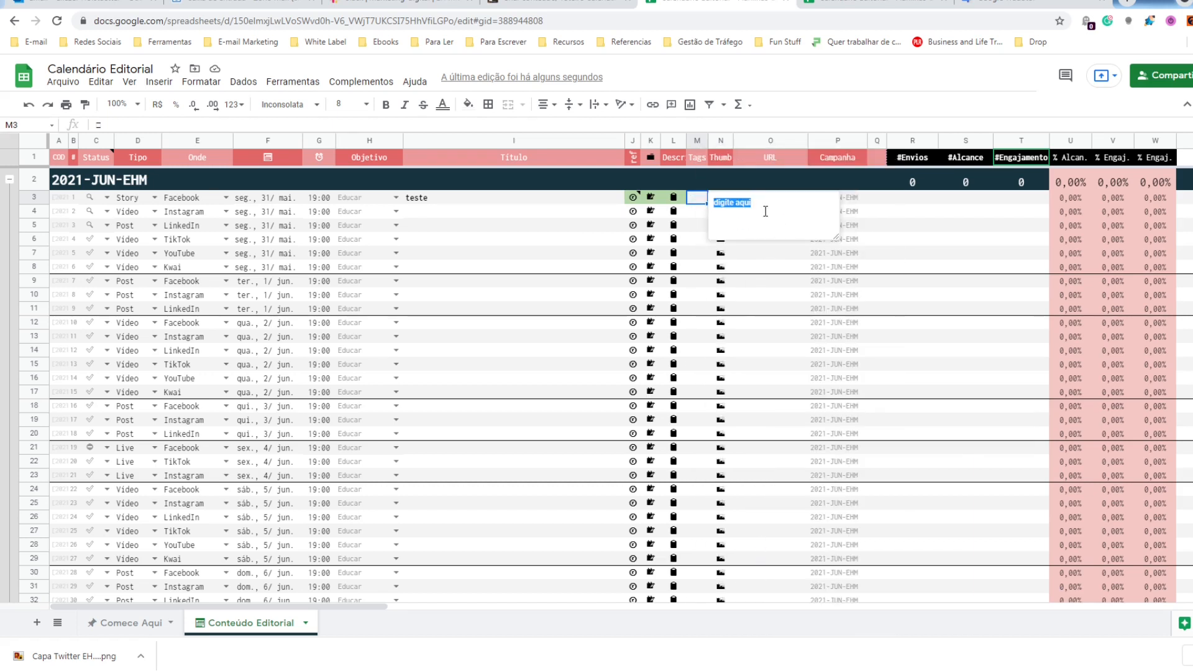
pyautogui.write('#')
pyautogui.click(582, 216)
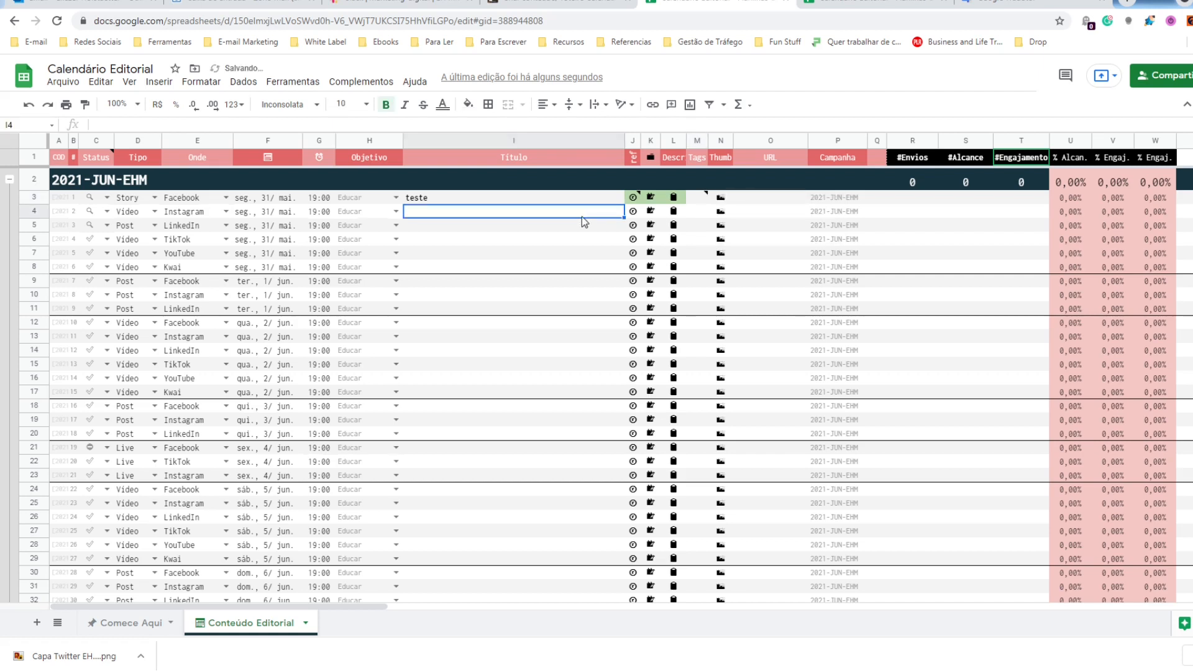
# - Fill row 3's Tags cell with light green
pyautogui.click(700, 198)
pyautogui.click(468, 104)
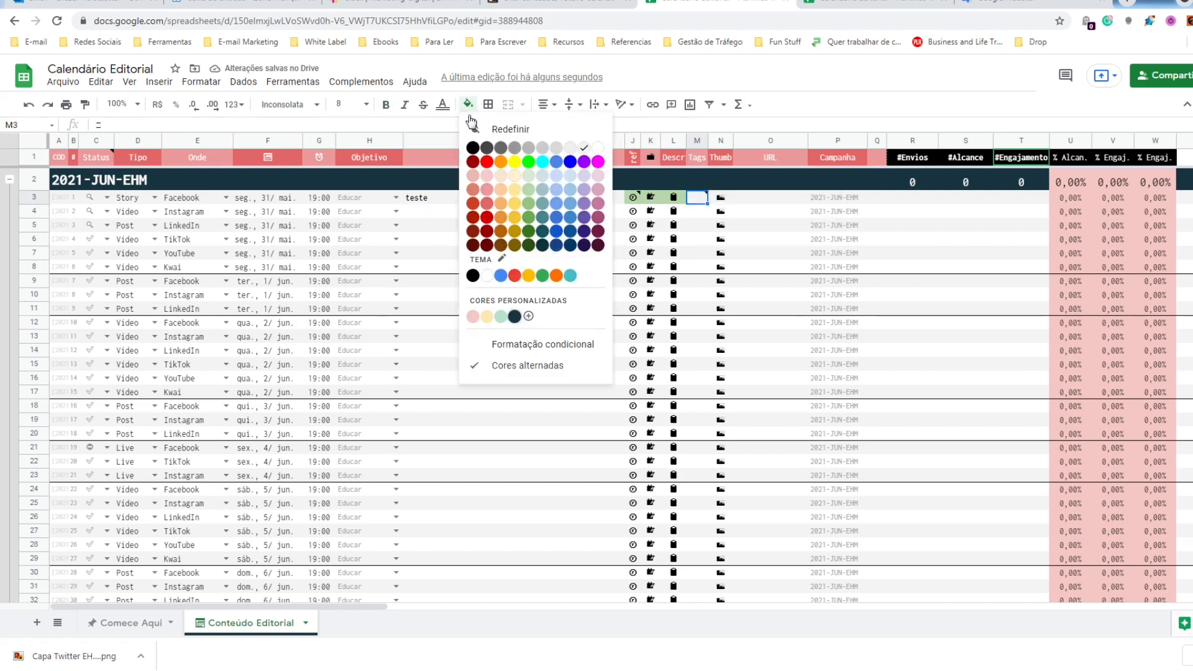
pyautogui.click(532, 195)
# - Examine row 3's Thumb cell together with its title and the COD formula used as identifier
pyautogui.click(723, 198)
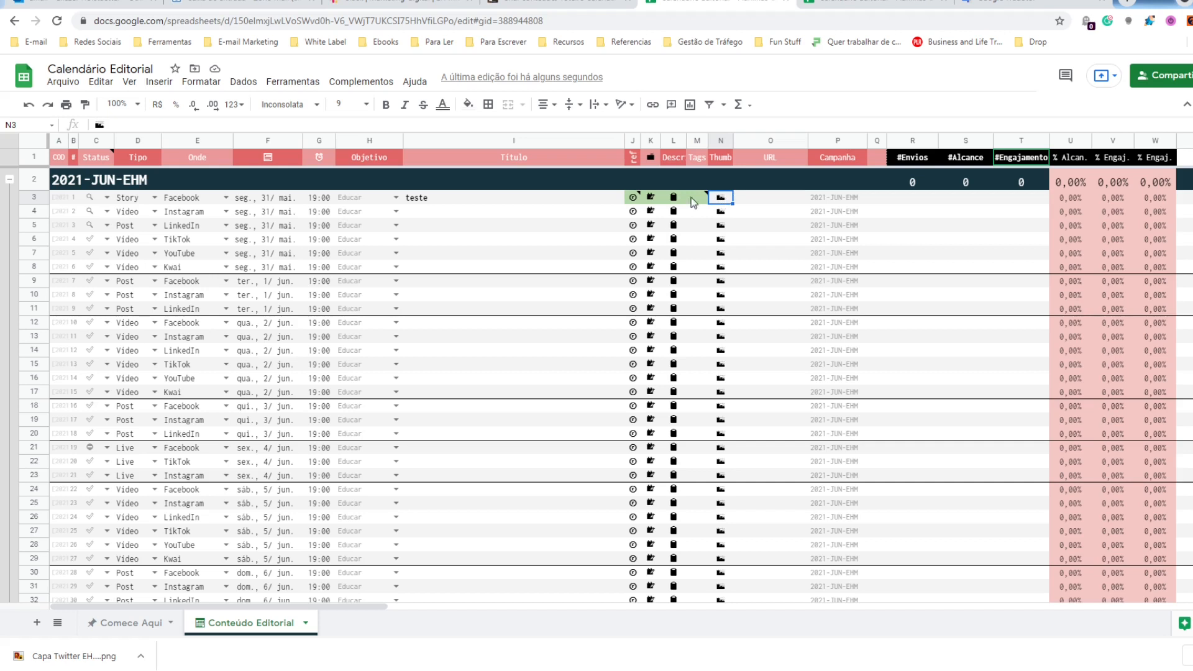
pyautogui.click(460, 198)
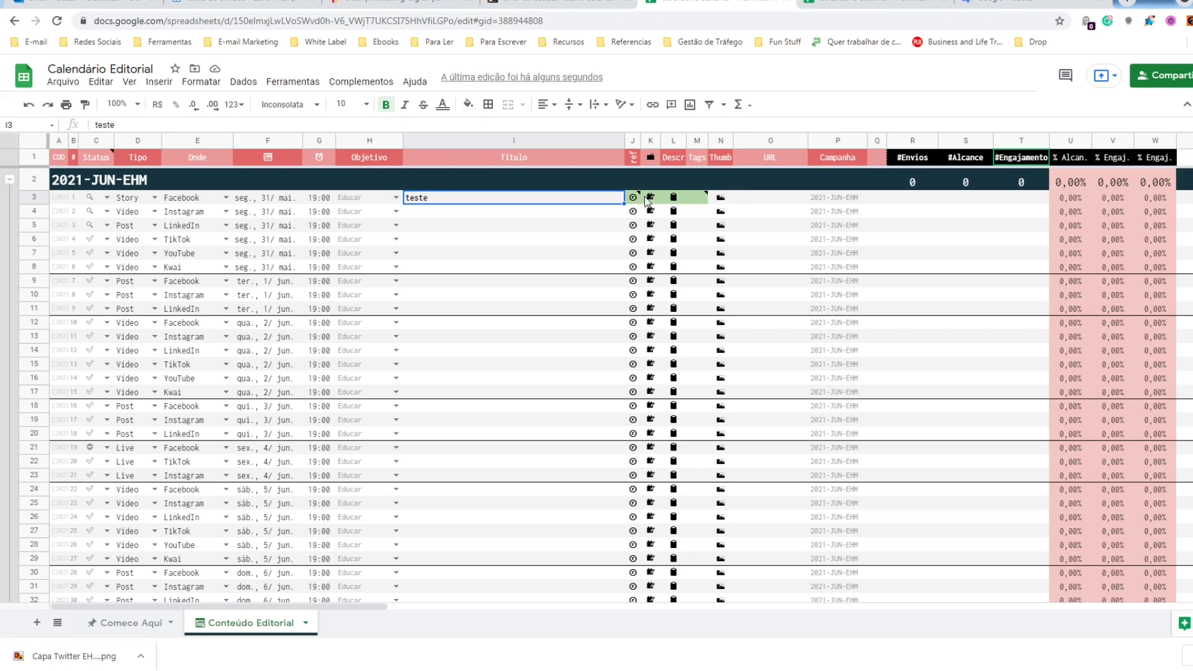
pyautogui.click(59, 202)
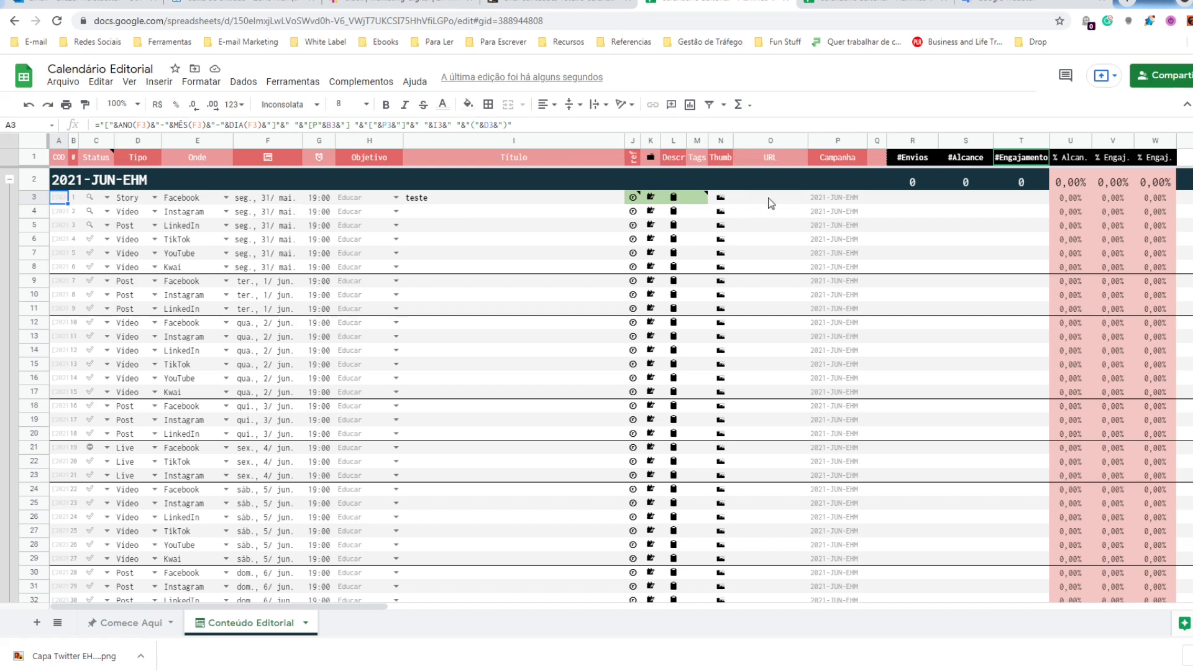
pyautogui.click(721, 199)
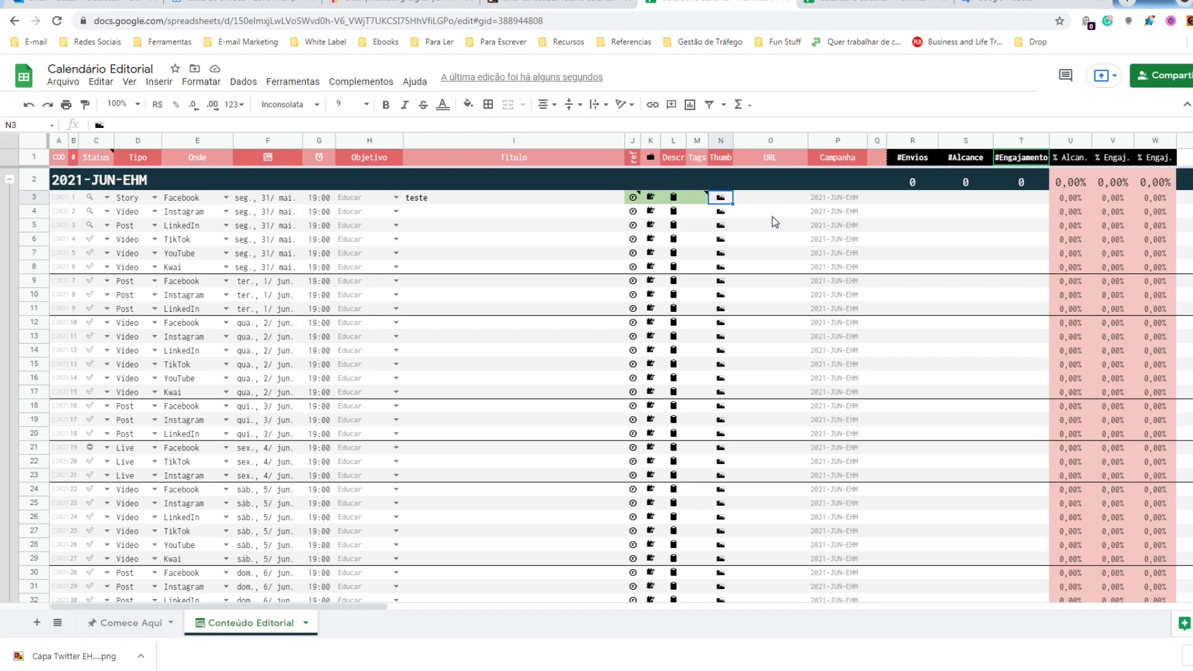
pyautogui.hotkey('ctrl', 'k')
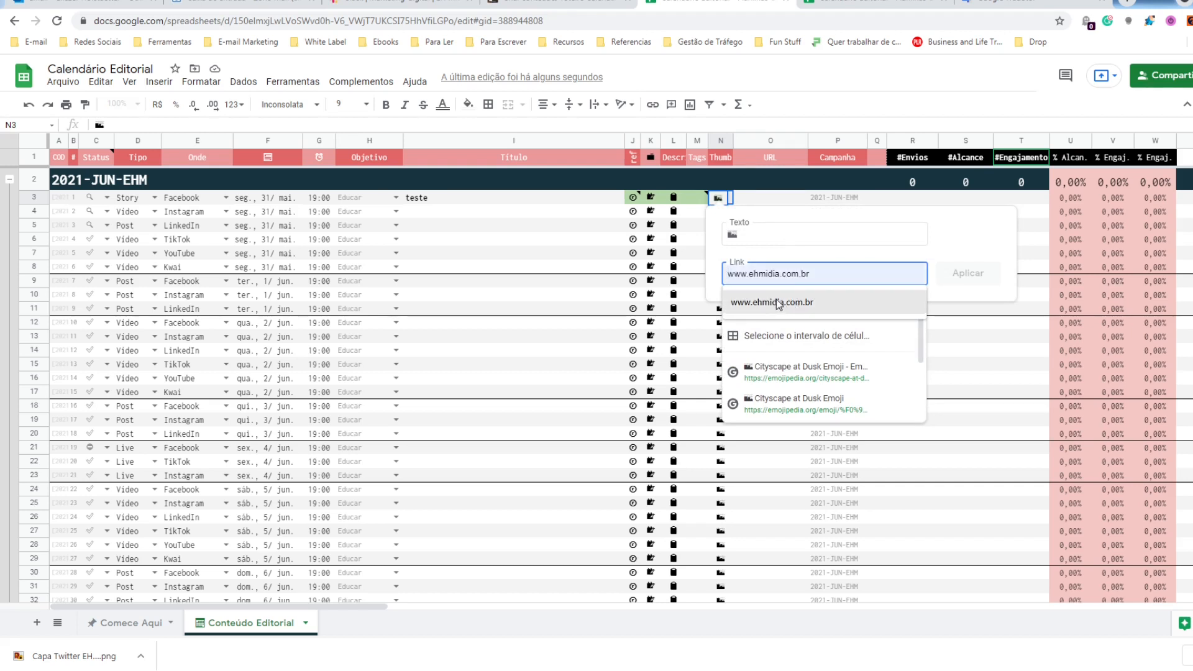
pyautogui.click(778, 304)
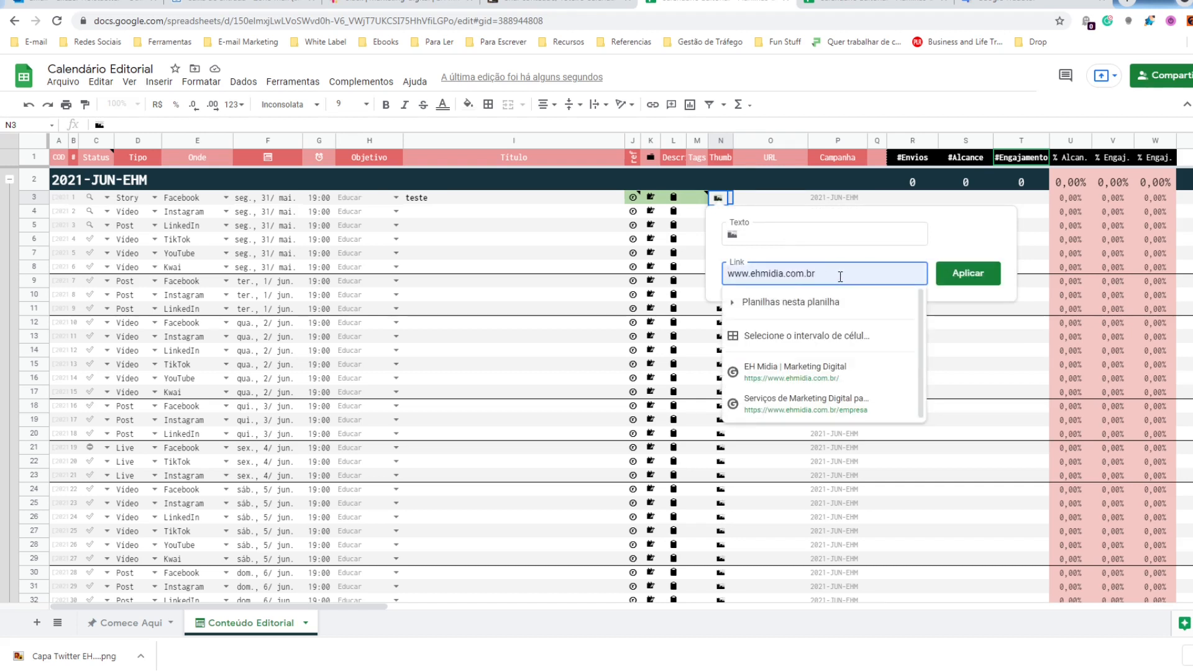
pyautogui.click(968, 274)
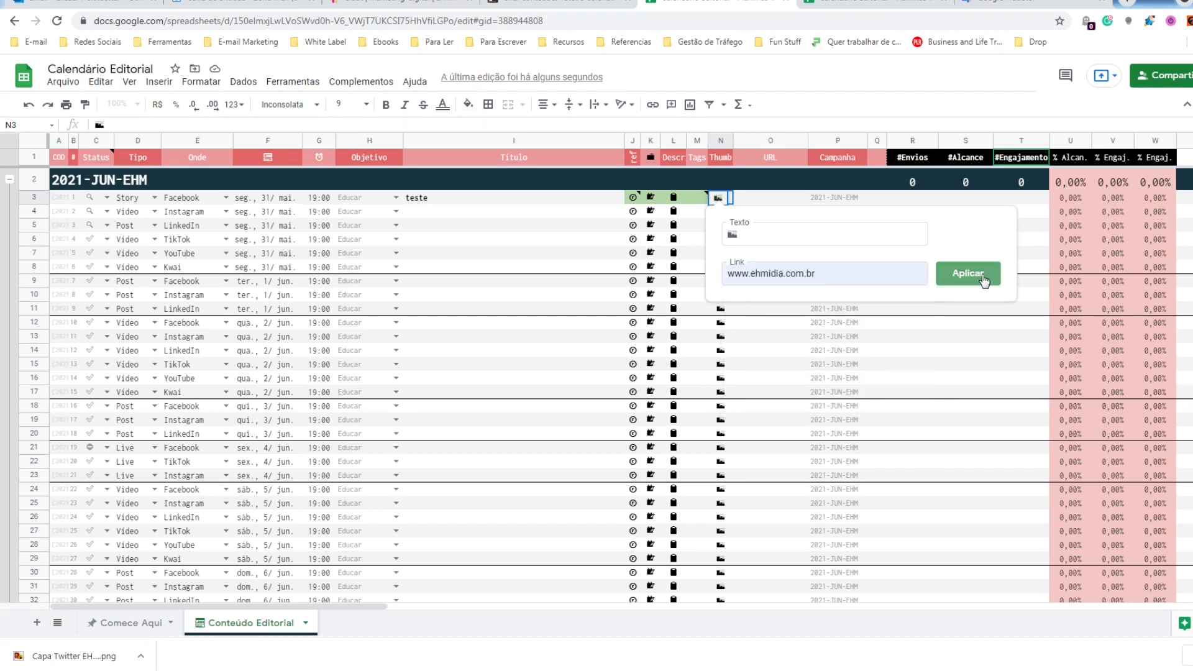
pyautogui.click(581, 218)
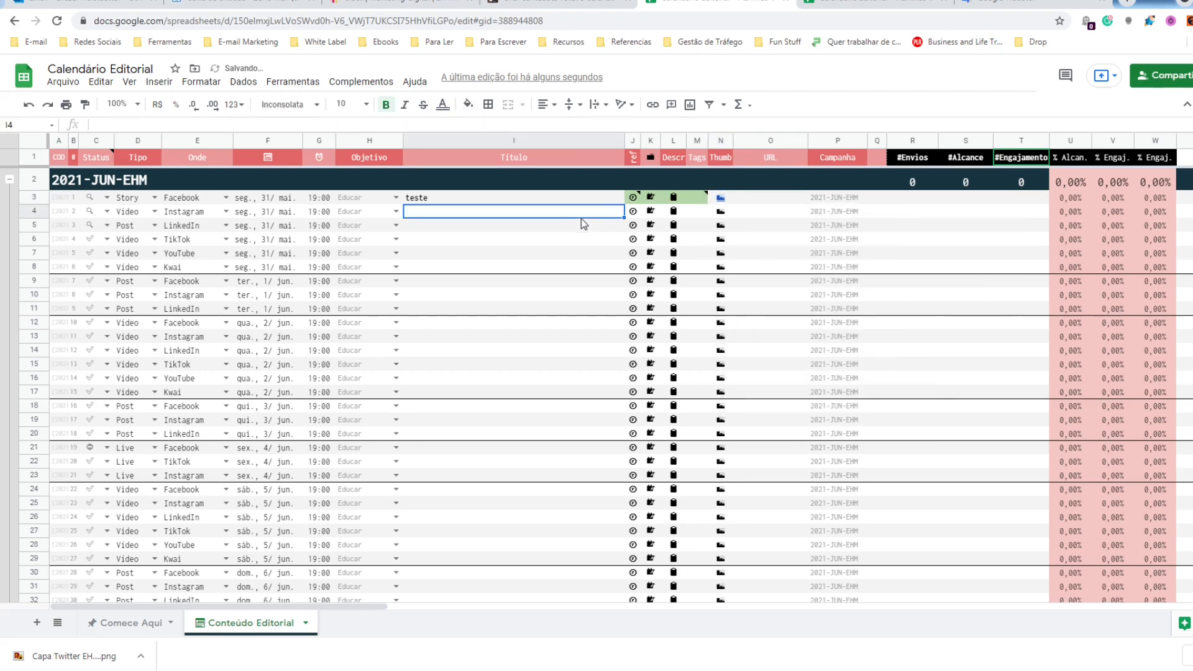
# - Fill row 3's Thumb cell with light green
pyautogui.click(721, 197)
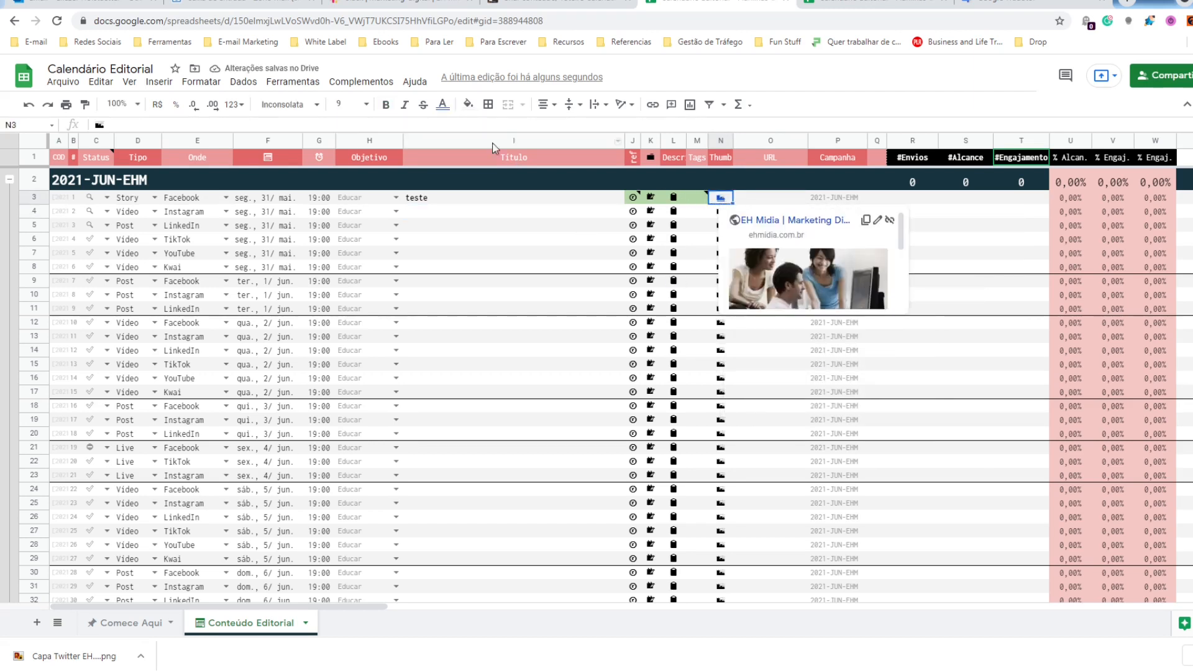
pyautogui.click(468, 104)
pyautogui.click(531, 190)
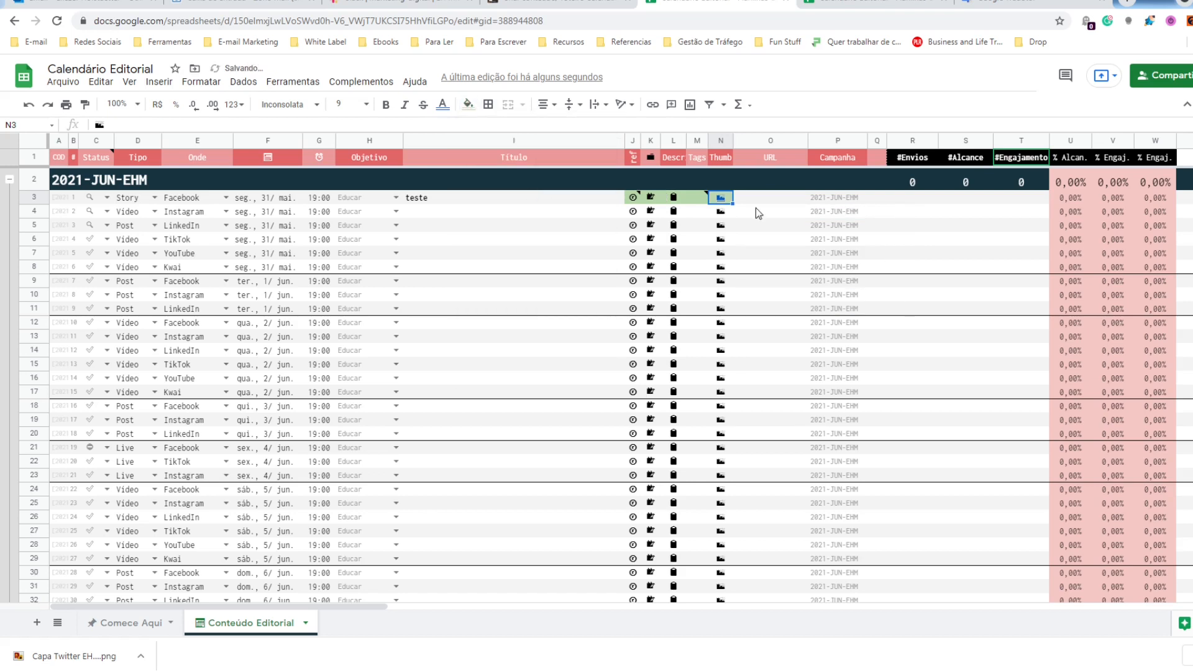
# - Examine the link preview in row 3's Thumb cell and the URL column's header and cells
pyautogui.click(786, 198)
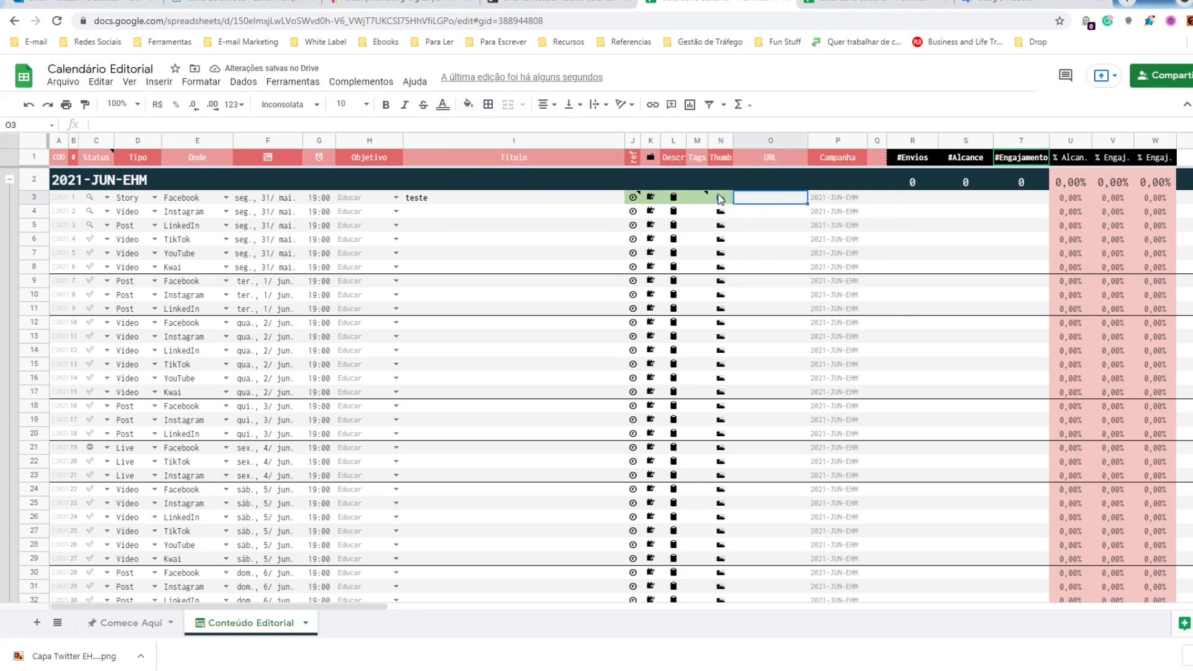
pyautogui.moveTo(721, 199)
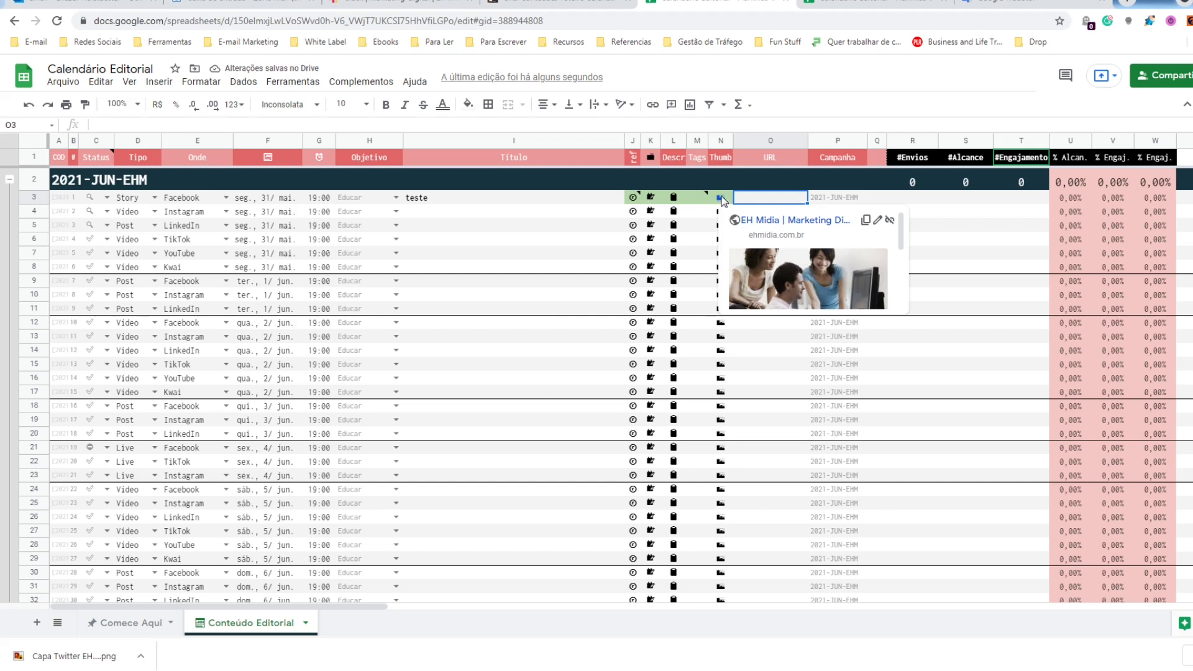
pyautogui.doubleClick(770, 199)
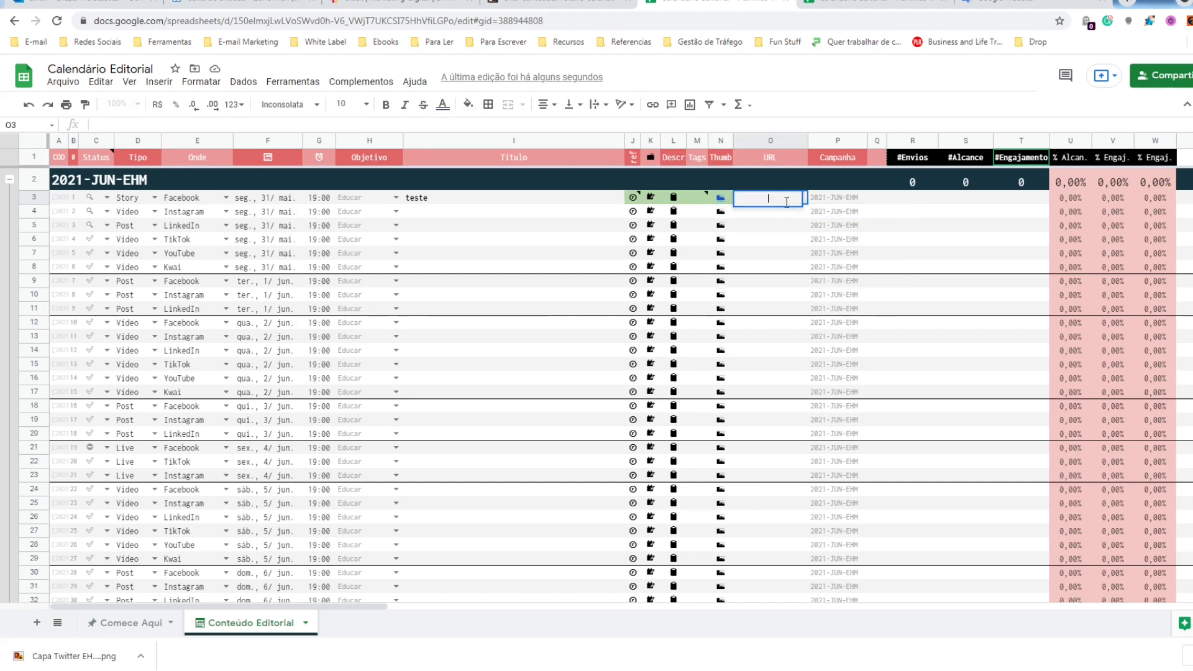
pyautogui.press('Return')
pyautogui.press('Down')
pyautogui.press('Down')
pyautogui.press('Down')
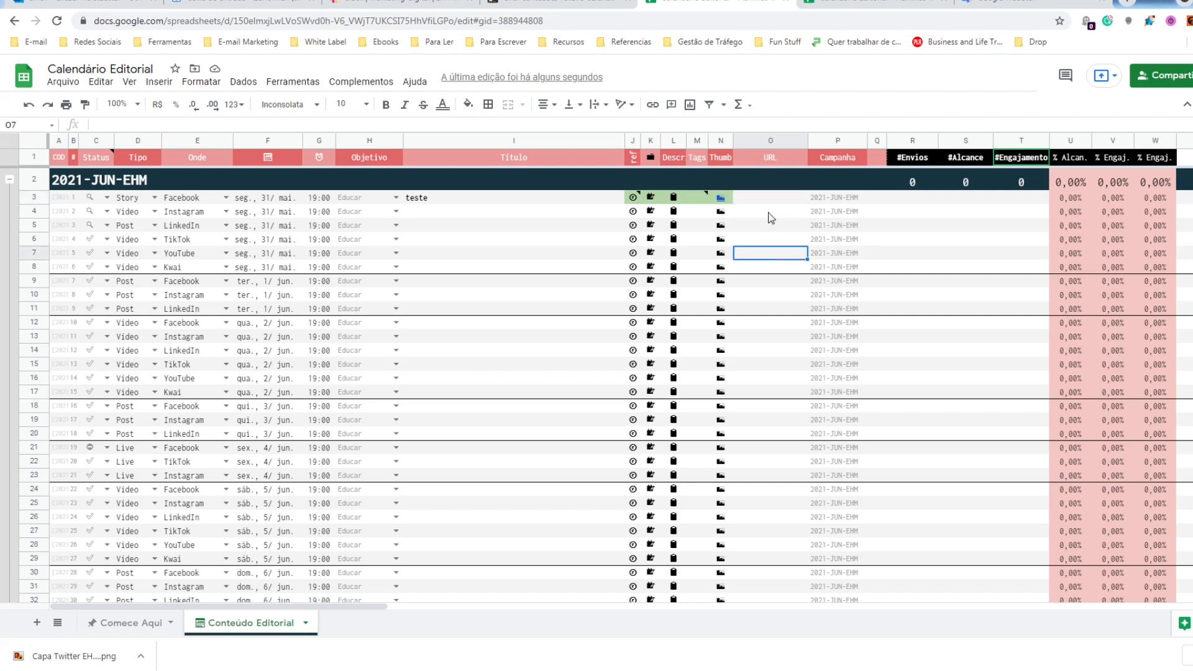
pyautogui.doubleClick(767, 198)
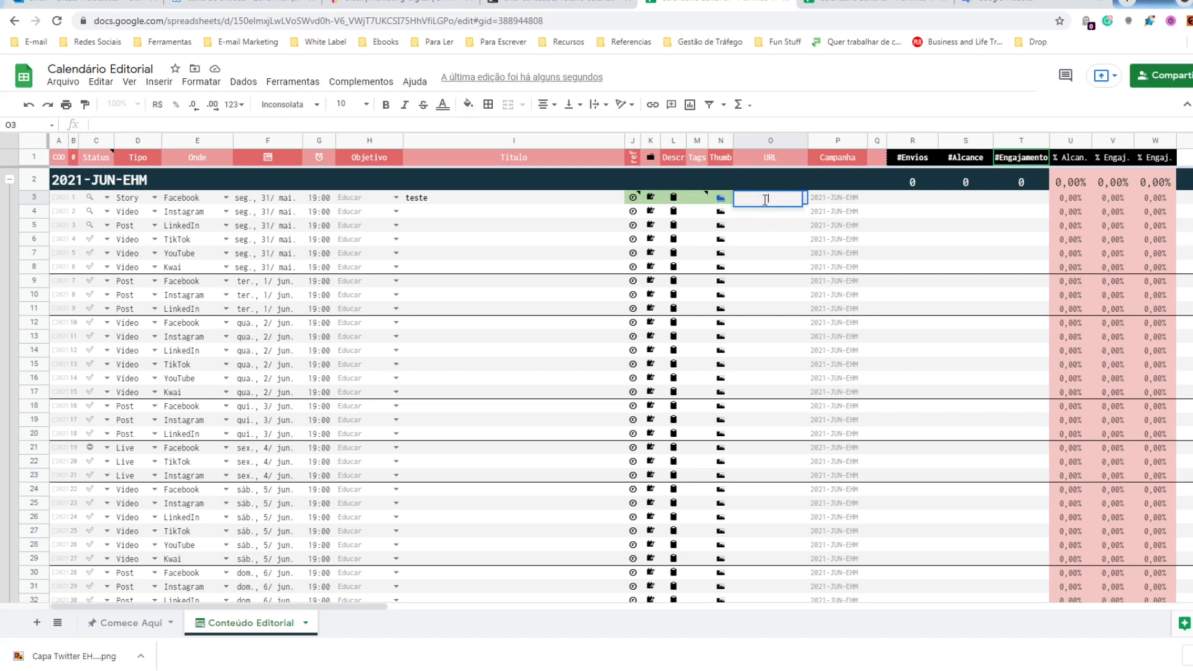
pyautogui.press('Return')
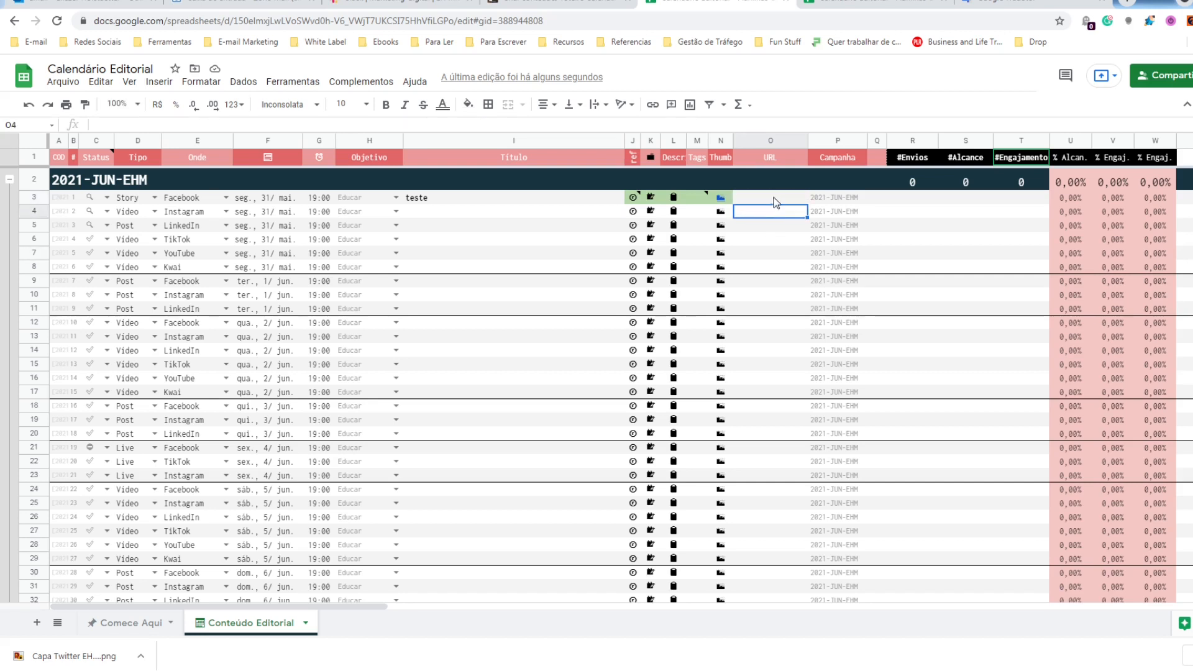
pyautogui.click(774, 197)
pyautogui.click(770, 159)
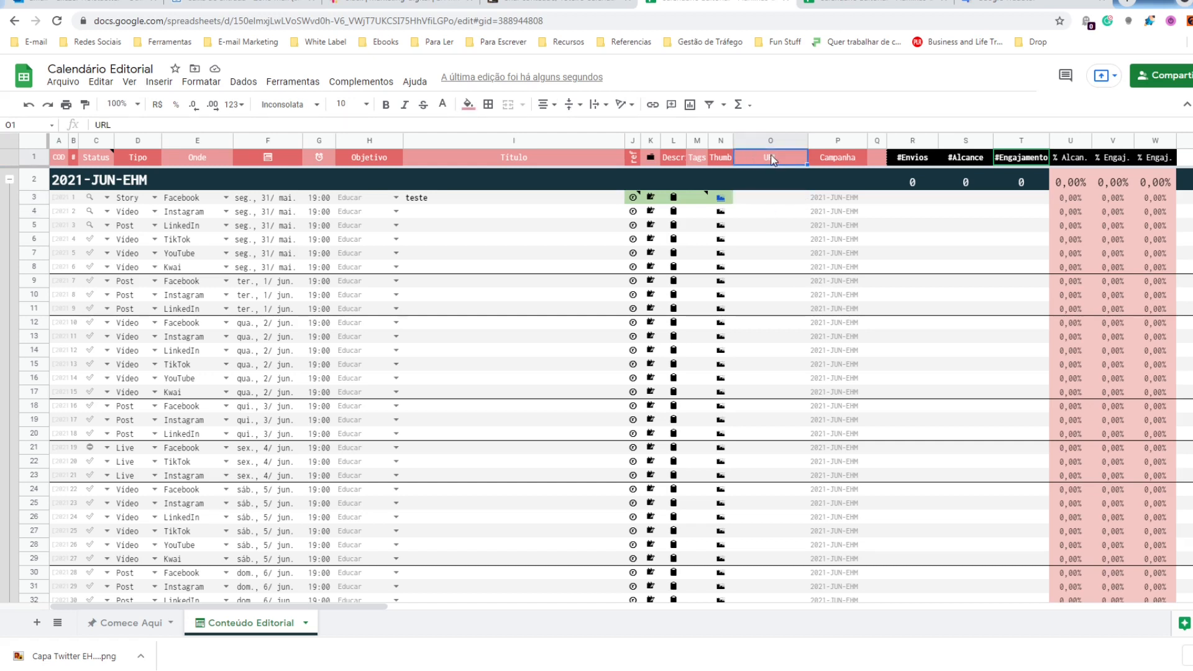
# - Remove the link from the image icon in row 3's Thumb cell
pyautogui.click(766, 208)
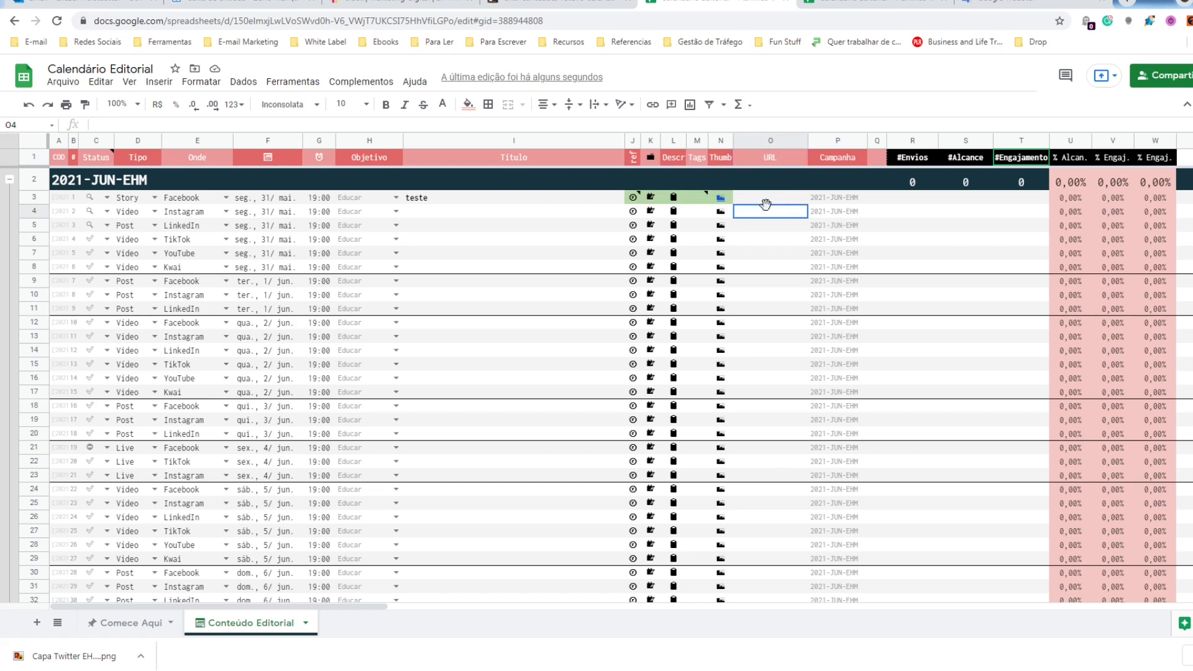
pyautogui.click(722, 199)
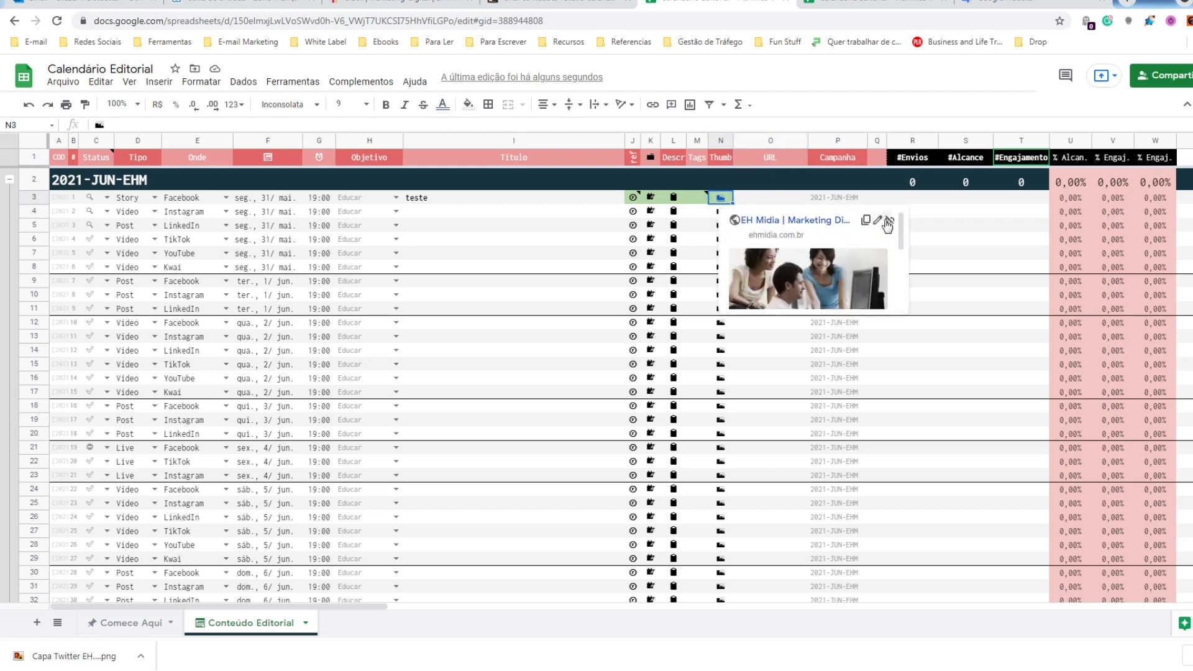
pyautogui.click(888, 222)
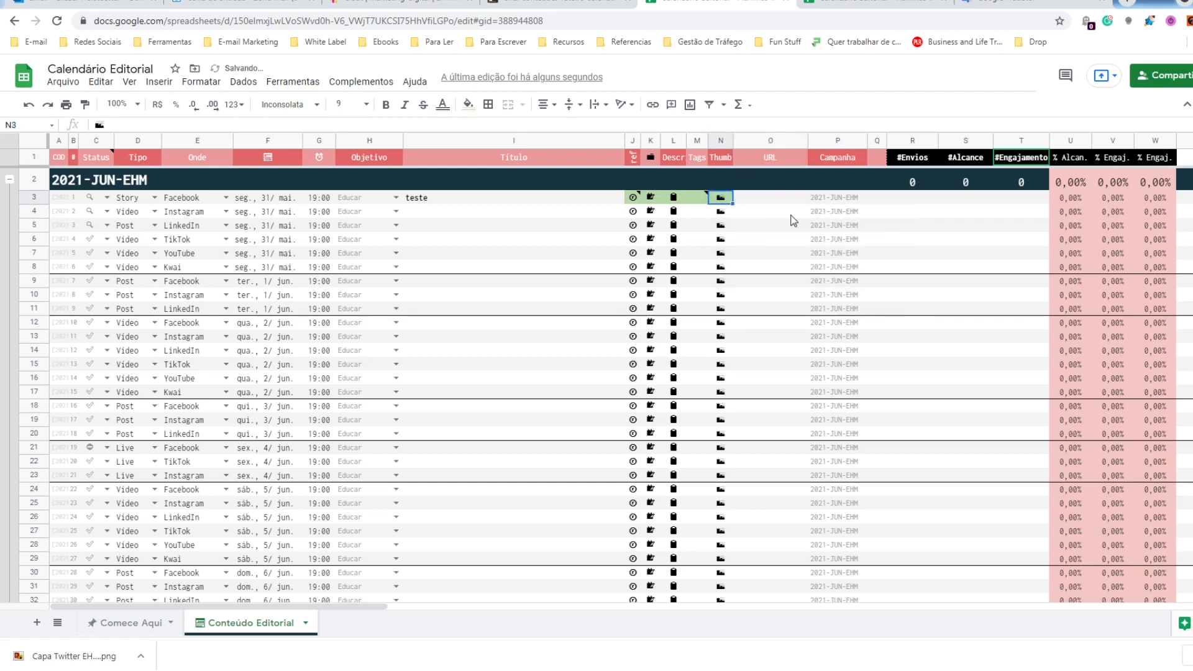
pyautogui.rightClick(719, 202)
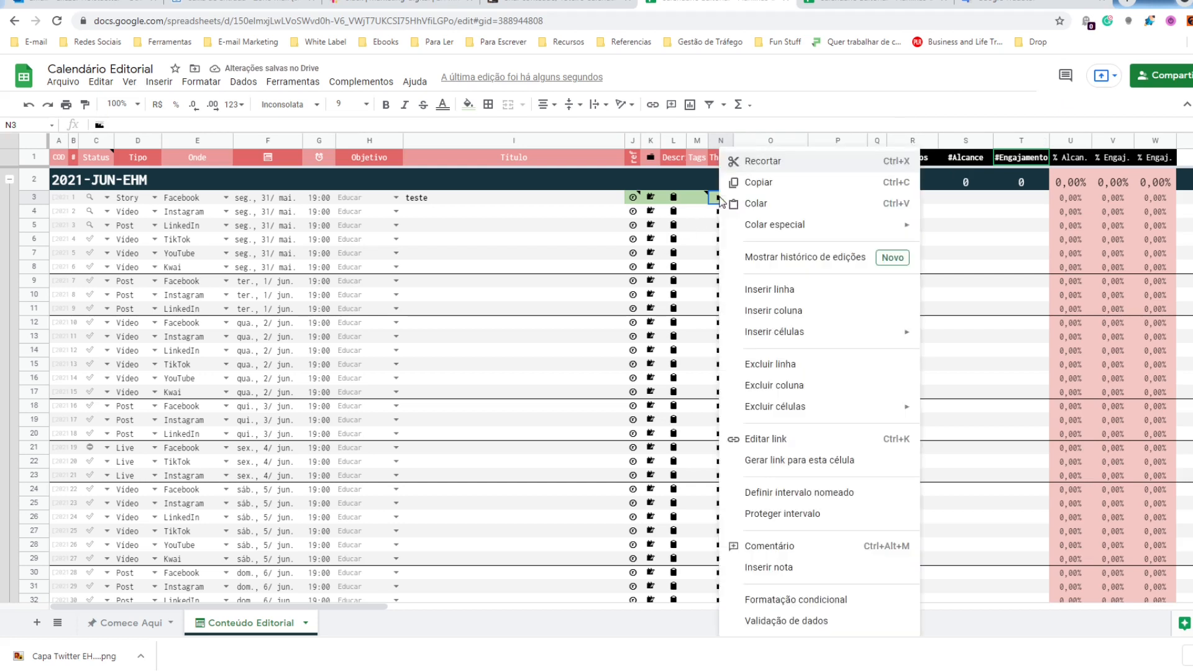
pyautogui.click(774, 568)
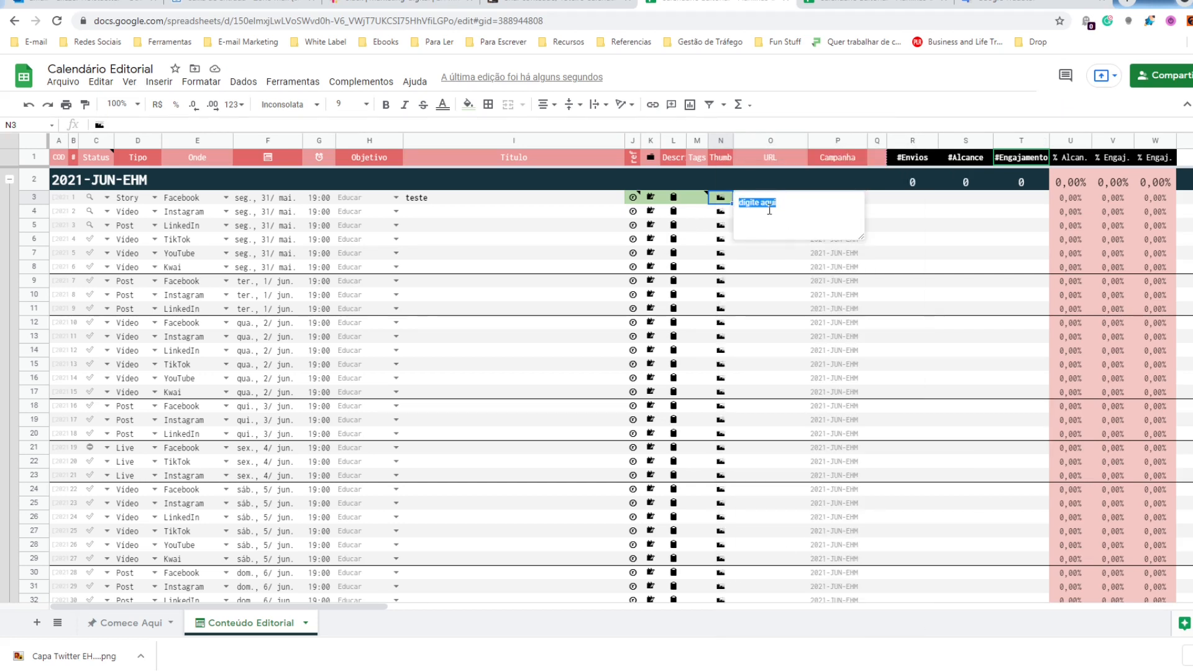
pyautogui.click(555, 202)
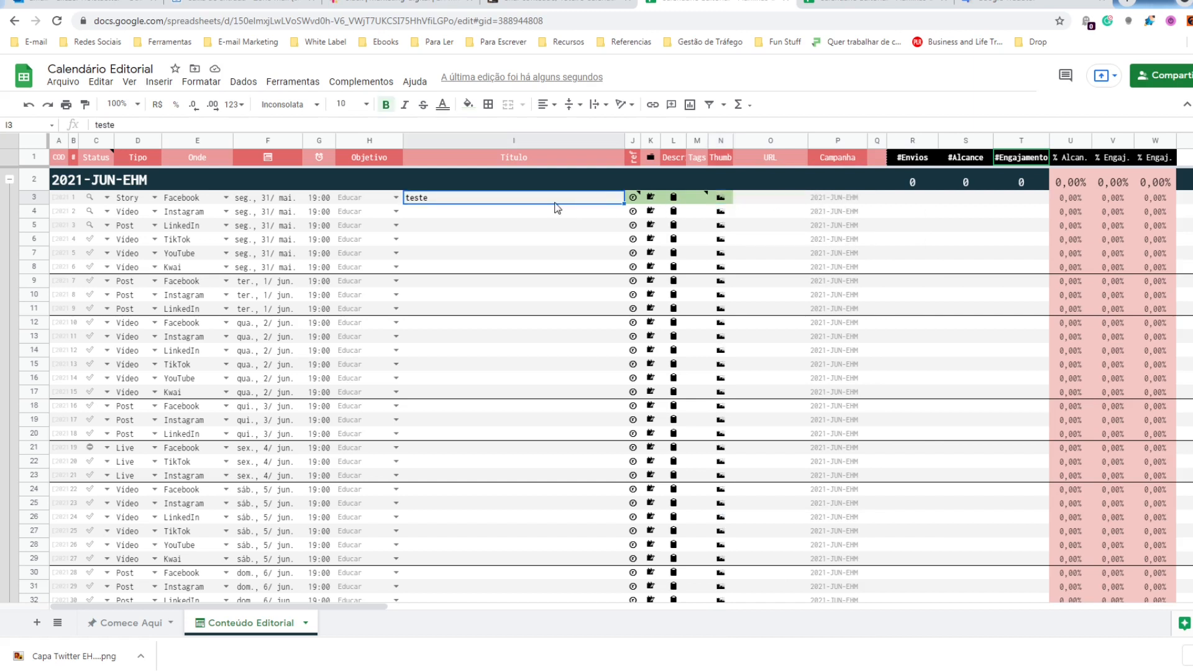
pyautogui.click(721, 199)
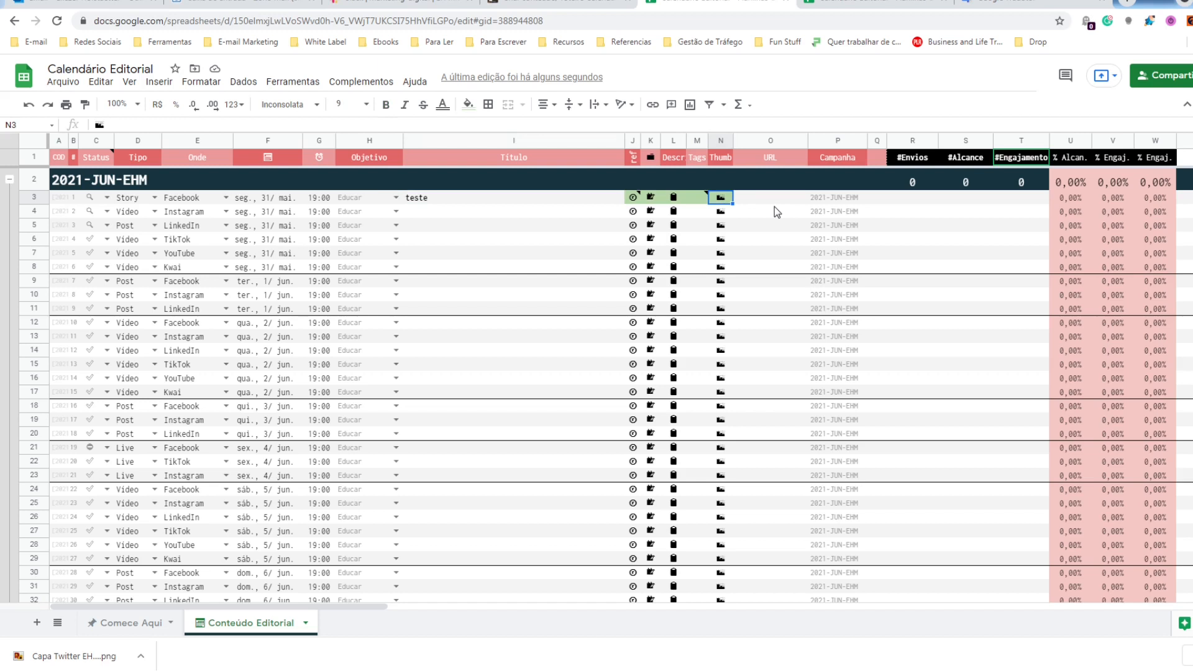
pyautogui.hotkey('ctrl', 'k')
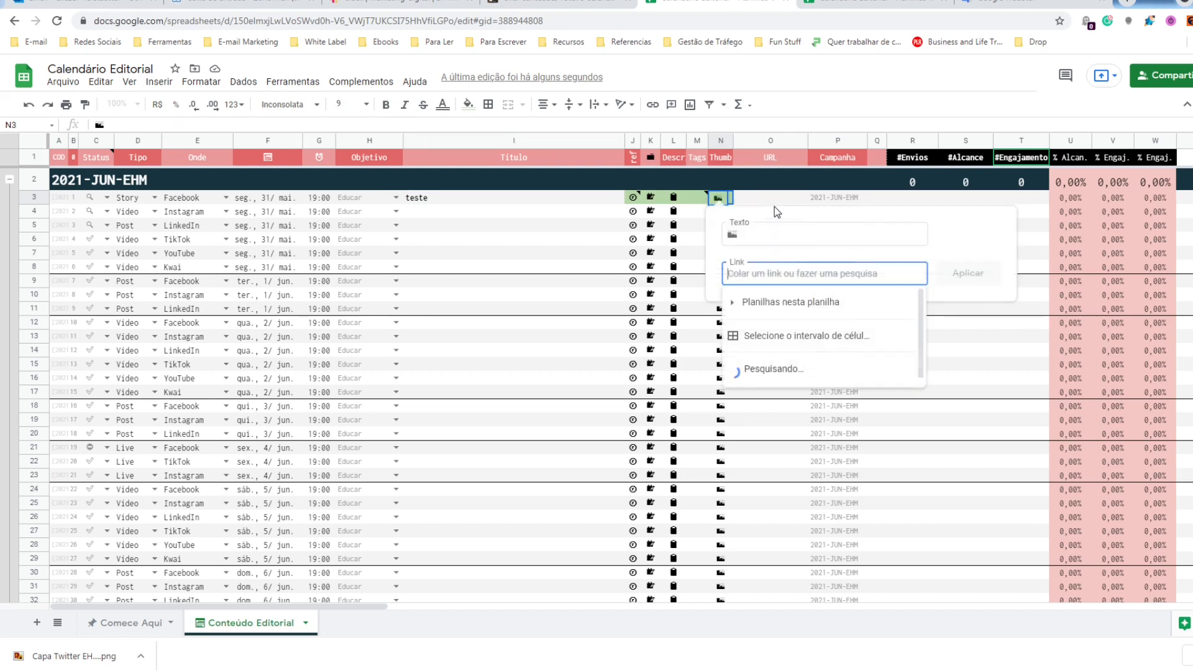
pyautogui.click(783, 273)
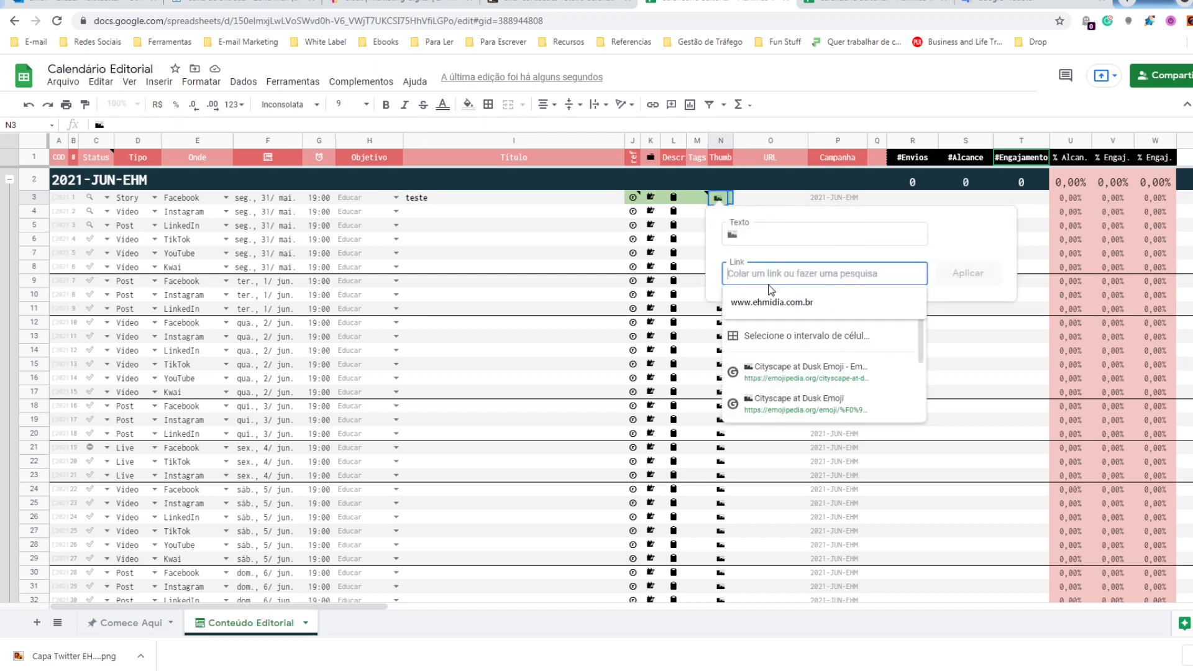
pyautogui.click(781, 305)
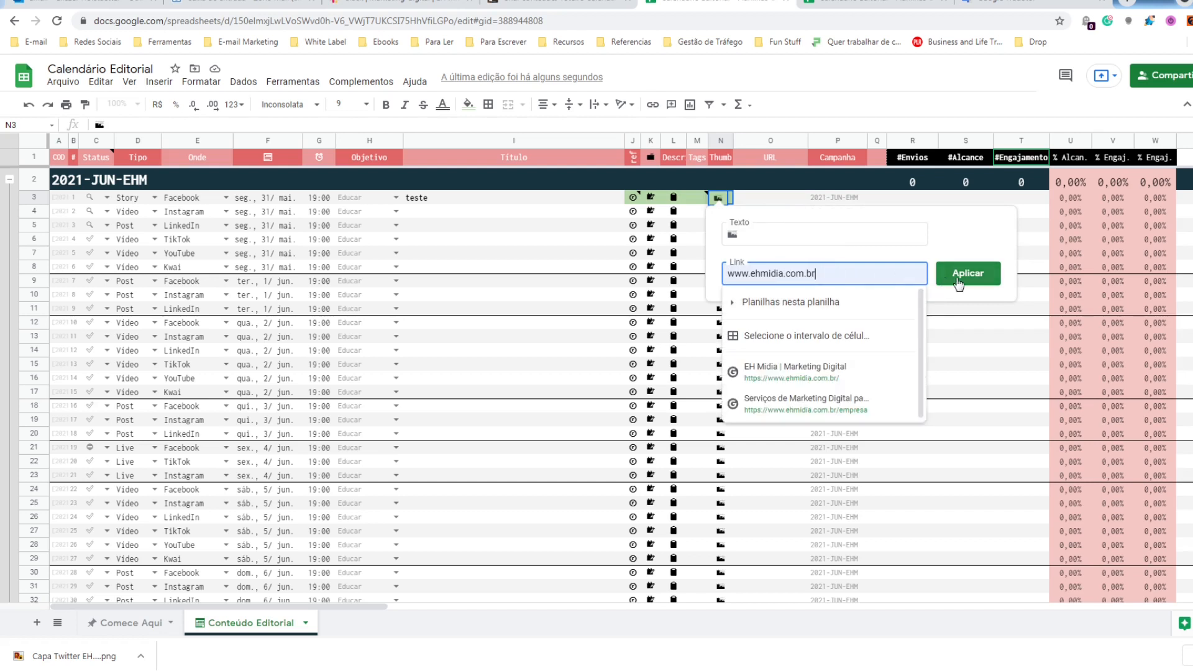
pyautogui.click(977, 280)
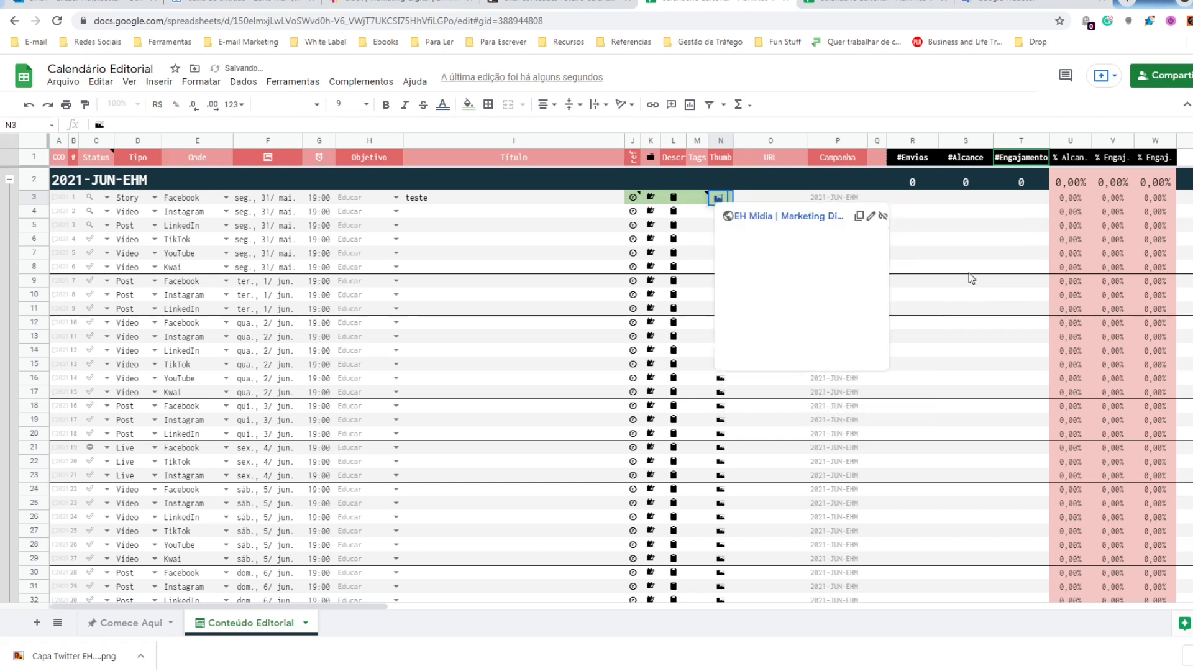
pyautogui.click(513, 227)
pyautogui.click(721, 200)
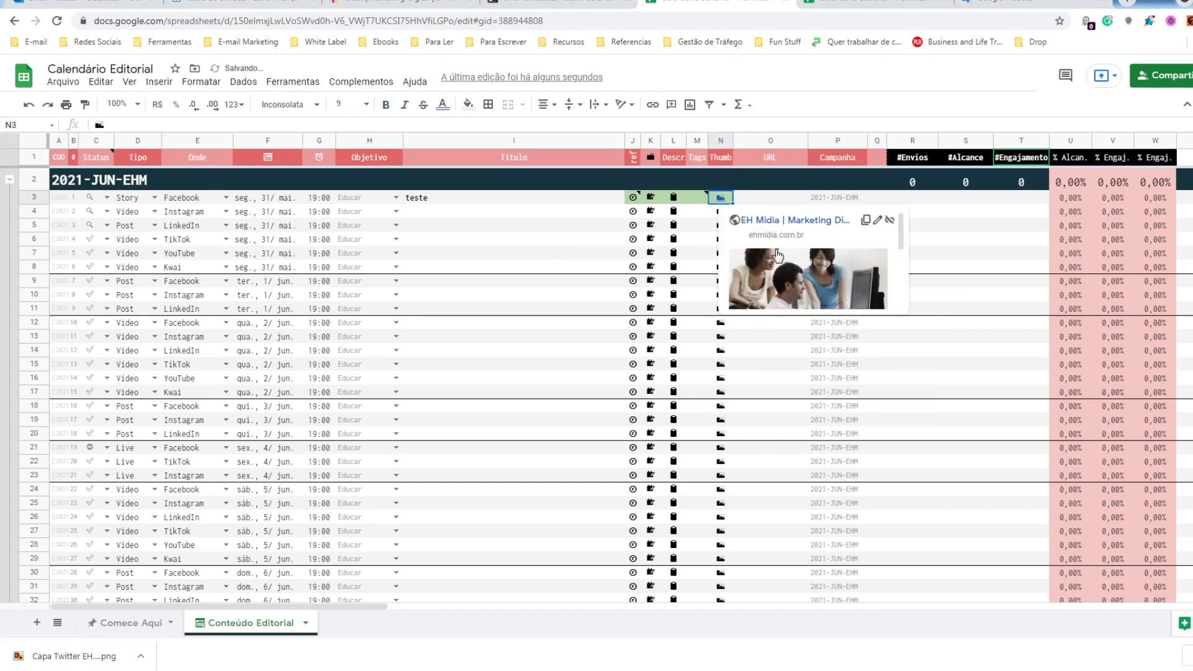
pyautogui.moveTo(899, 233)
pyautogui.mouseDown()
pyautogui.moveTo(903, 287)
pyautogui.moveTo(900, 230)
pyautogui.moveTo(909, 285)
pyautogui.moveTo(914, 215)
pyautogui.mouseUp()
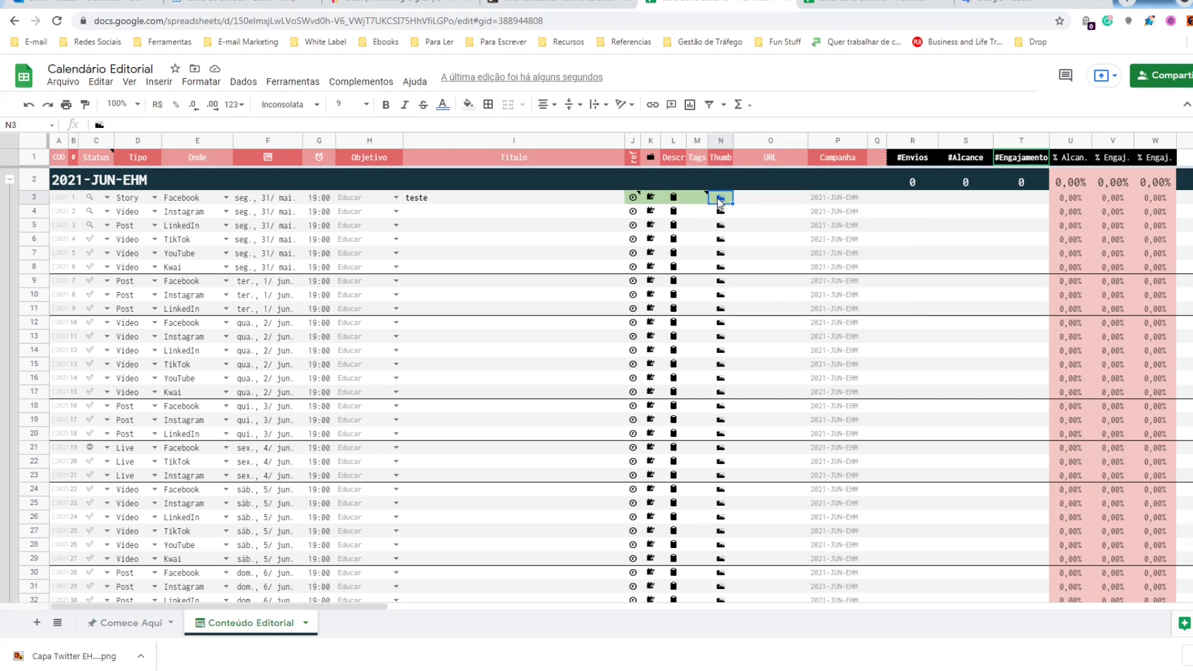
# - Examine row 3's URL and Campanha cells, comparing the campaign code with the 2021-JUN-EHM heading in row 2
pyautogui.click(744, 200)
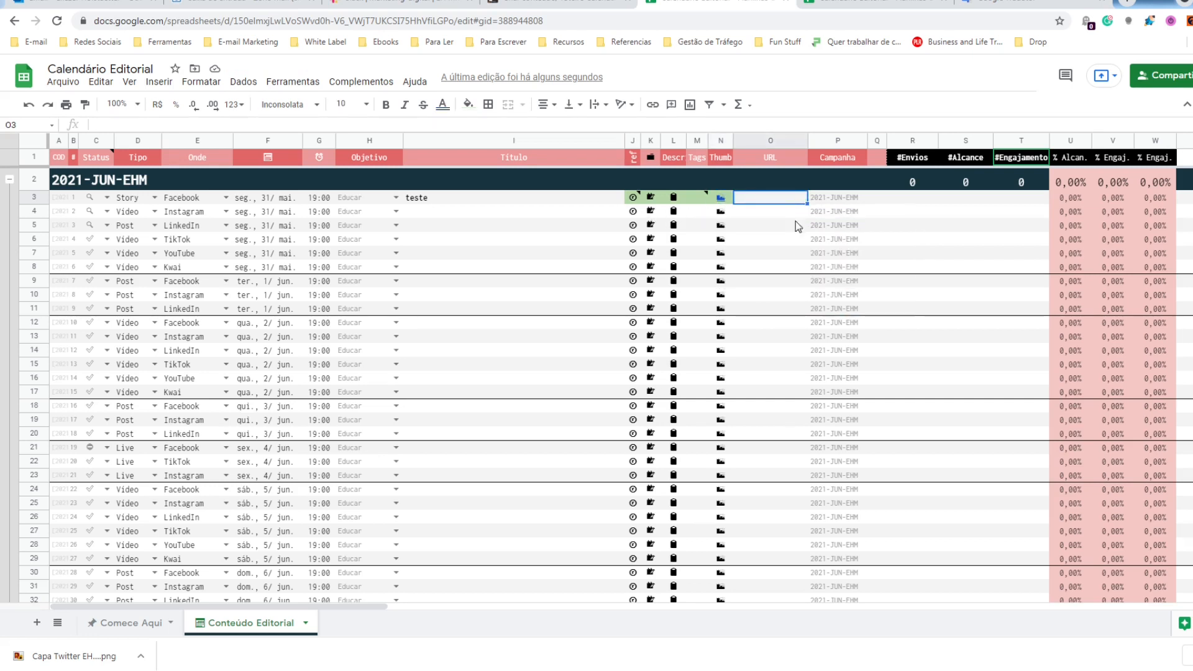
pyautogui.click(838, 198)
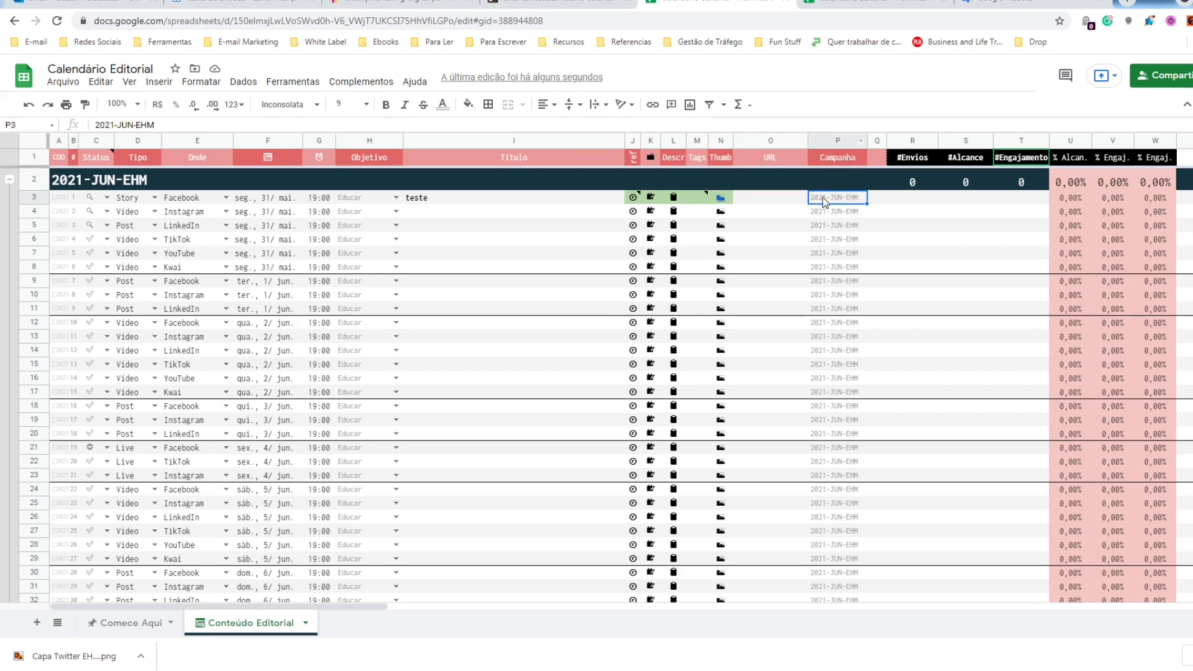
pyautogui.click(67, 181)
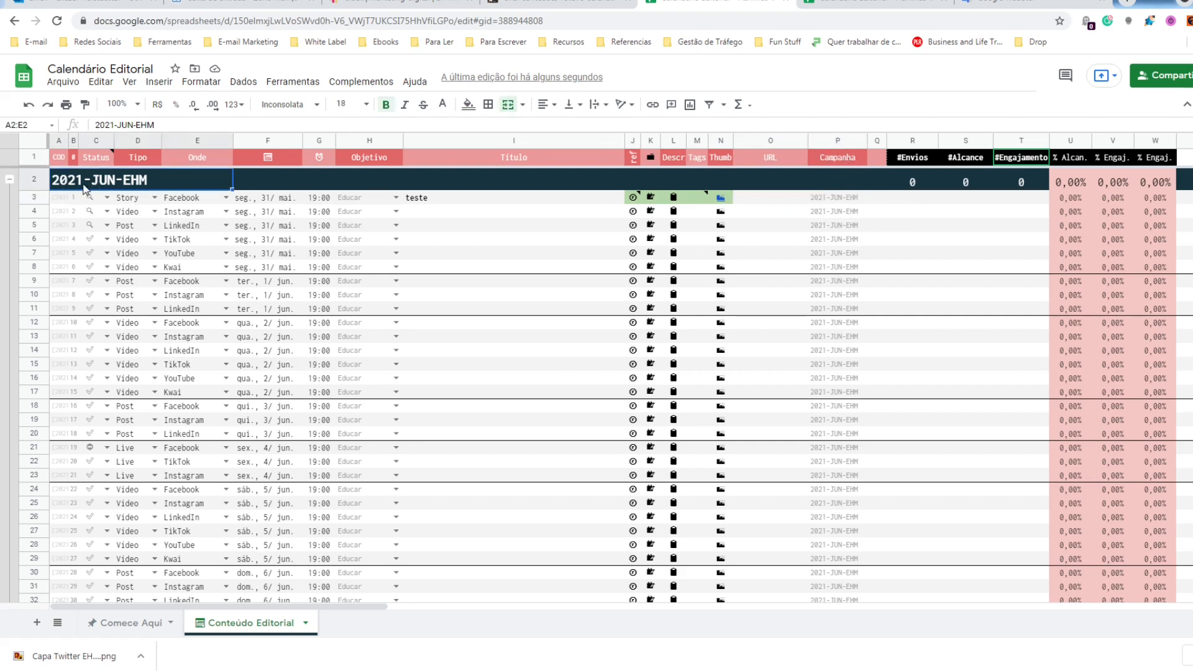
pyautogui.click(824, 197)
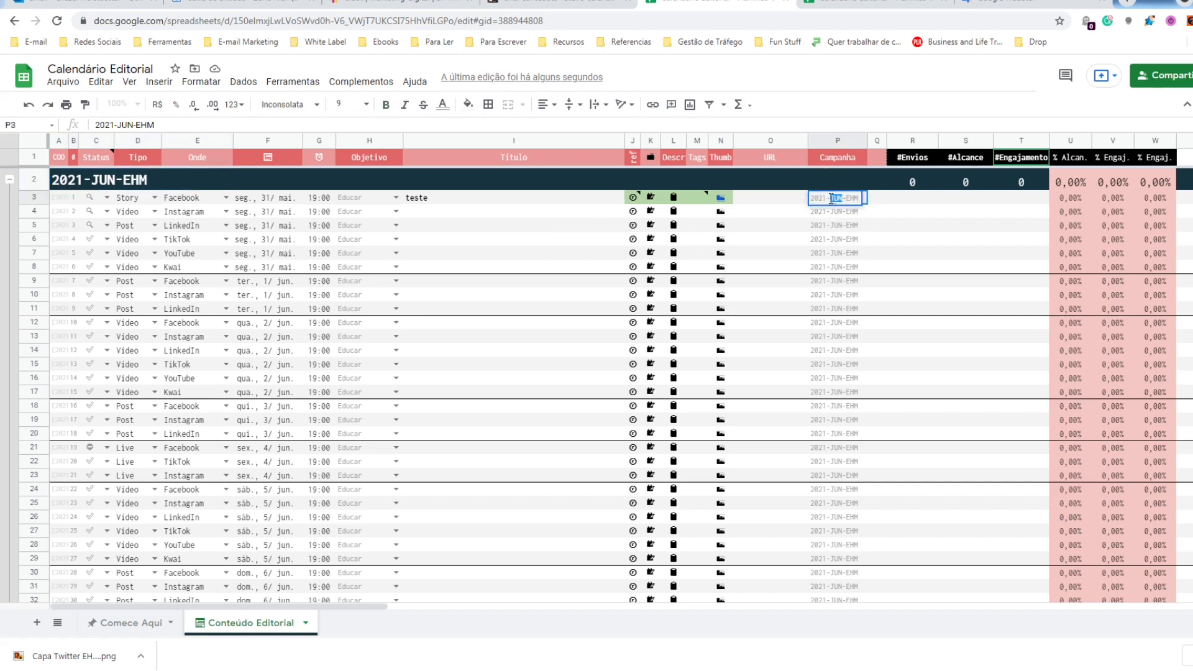
pyautogui.moveTo(845, 198)
pyautogui.mouseDown()
pyautogui.moveTo(857, 199)
pyautogui.moveTo(839, 198)
pyautogui.mouseUp()
pyautogui.press('Return')
pyautogui.click(837, 196)
pyautogui.doubleClick(860, 200)
# - Check the percentage and quantity metric explanations on the Comece Aqui sheet and return to the Conteúdo Editorial sheet
pyautogui.click(908, 197)
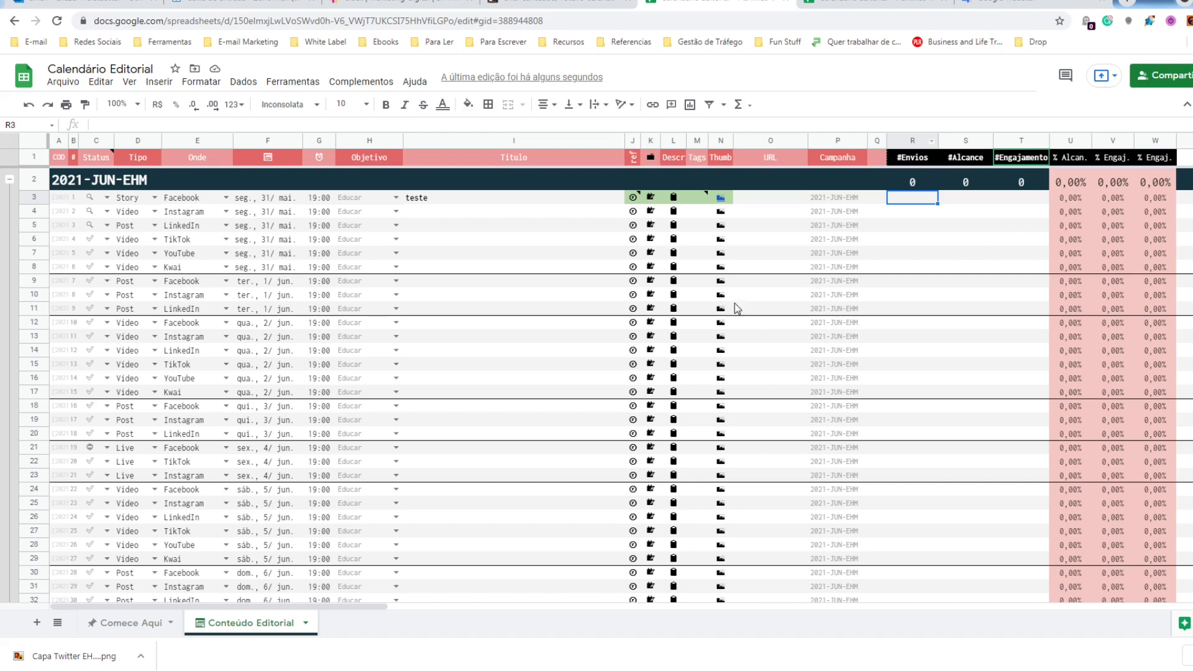
pyautogui.click(125, 623)
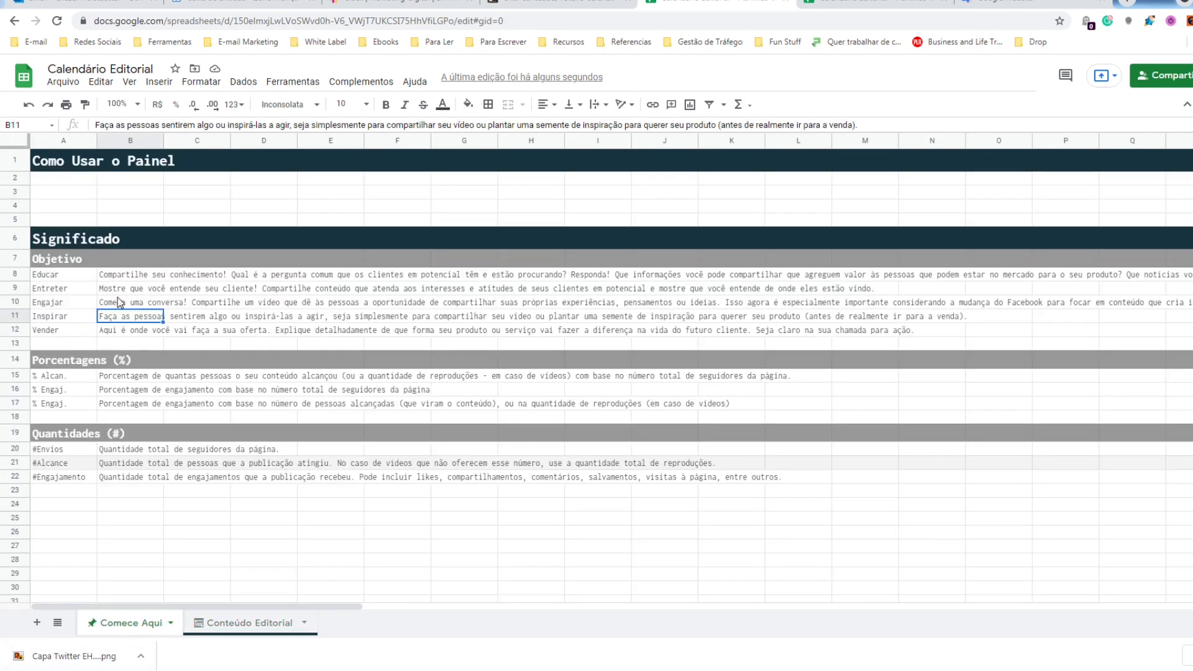
pyautogui.click(62, 391)
pyautogui.click(60, 404)
pyautogui.click(244, 622)
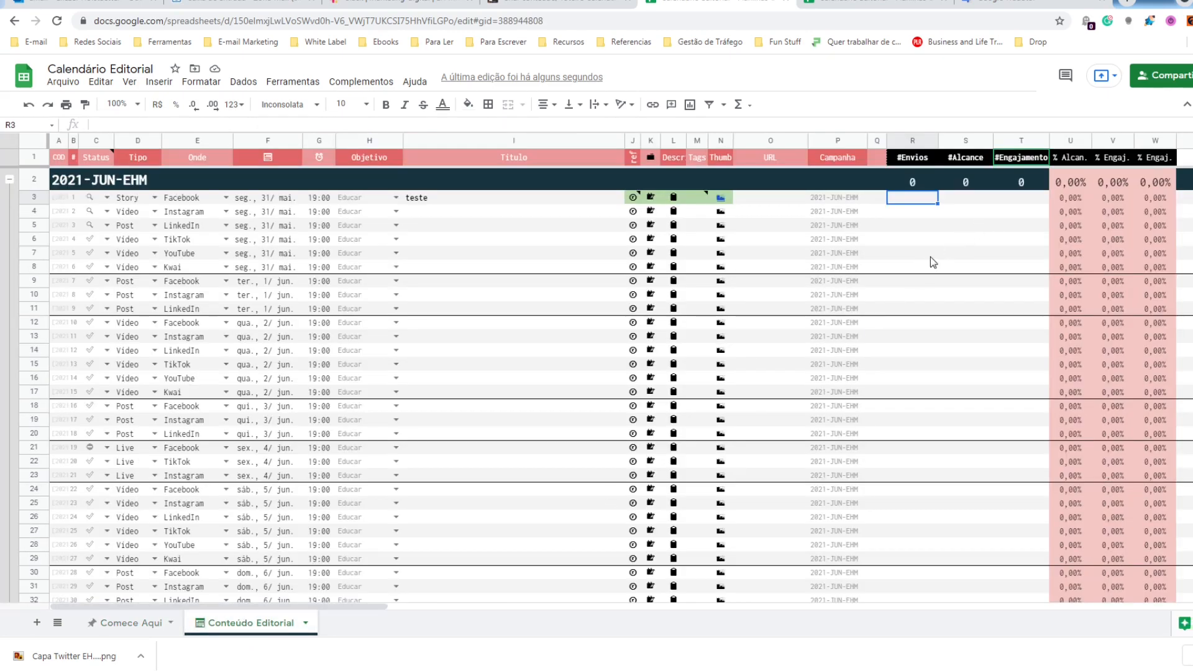
# - Choose a different Status icon for the Facebook story in row 3
pyautogui.scroll(-5, 596, 385)
pyautogui.scroll(5, 597, 386)
pyautogui.click(452, 241)
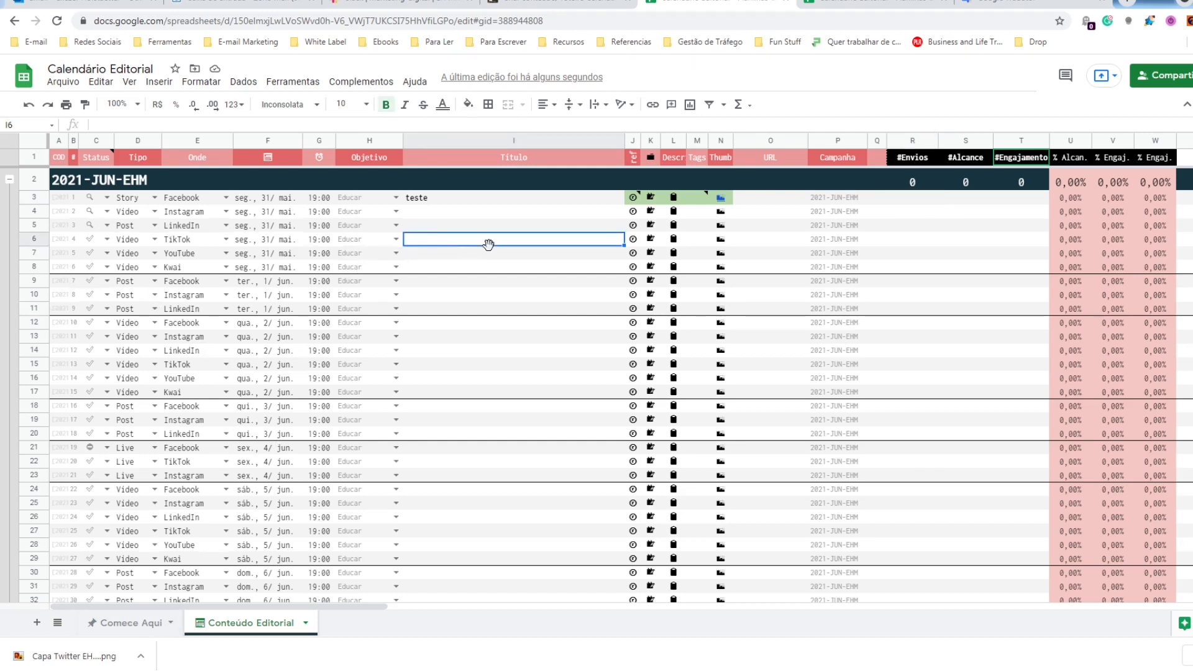
pyautogui.click(107, 198)
pyautogui.click(100, 236)
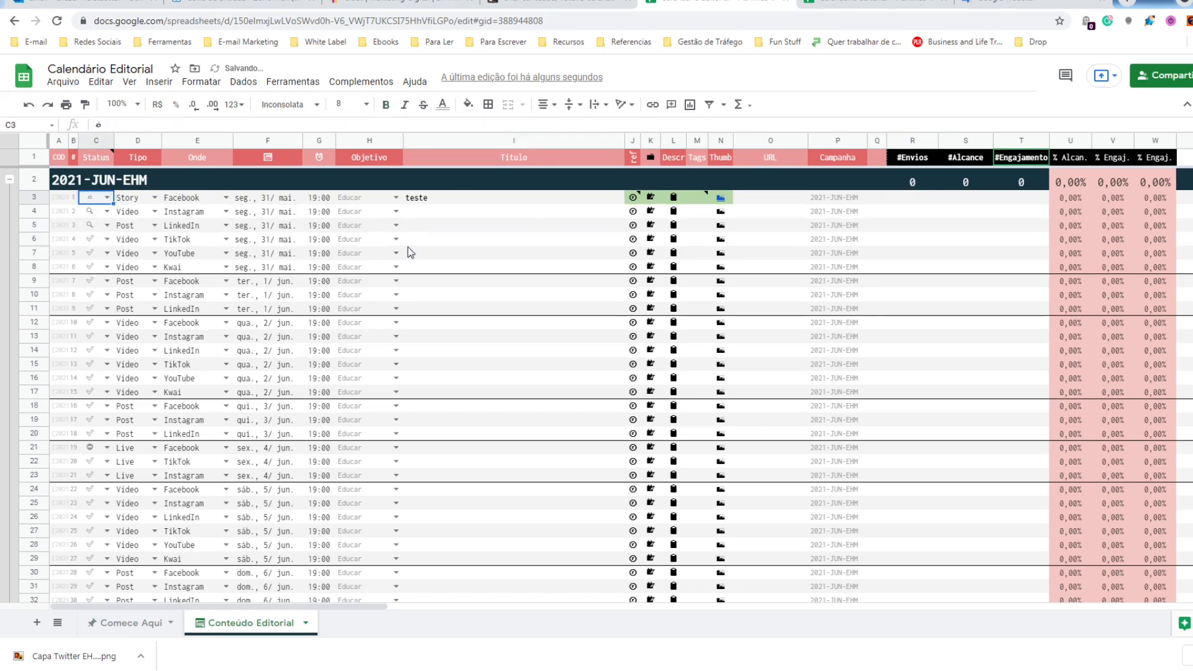
pyautogui.click(438, 359)
# - Examine the platforms in the Onde column and the publication dates across the week's rows
pyautogui.scroll(-3, 446, 363)
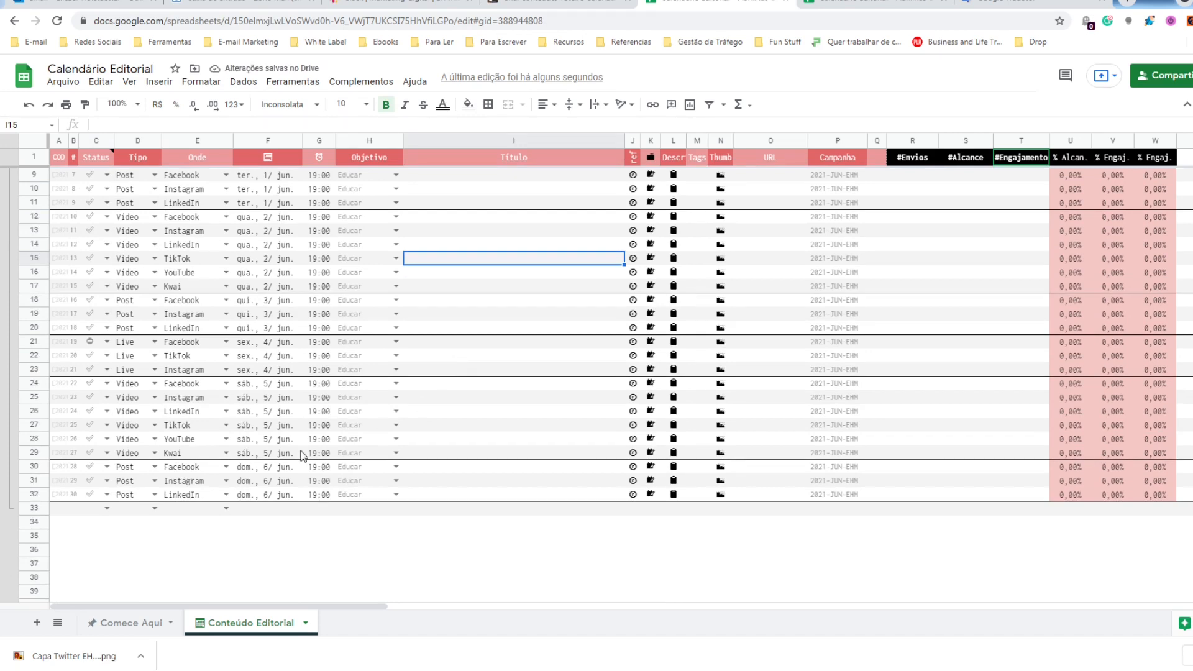
pyautogui.click(188, 470)
pyautogui.scroll(3, 497, 404)
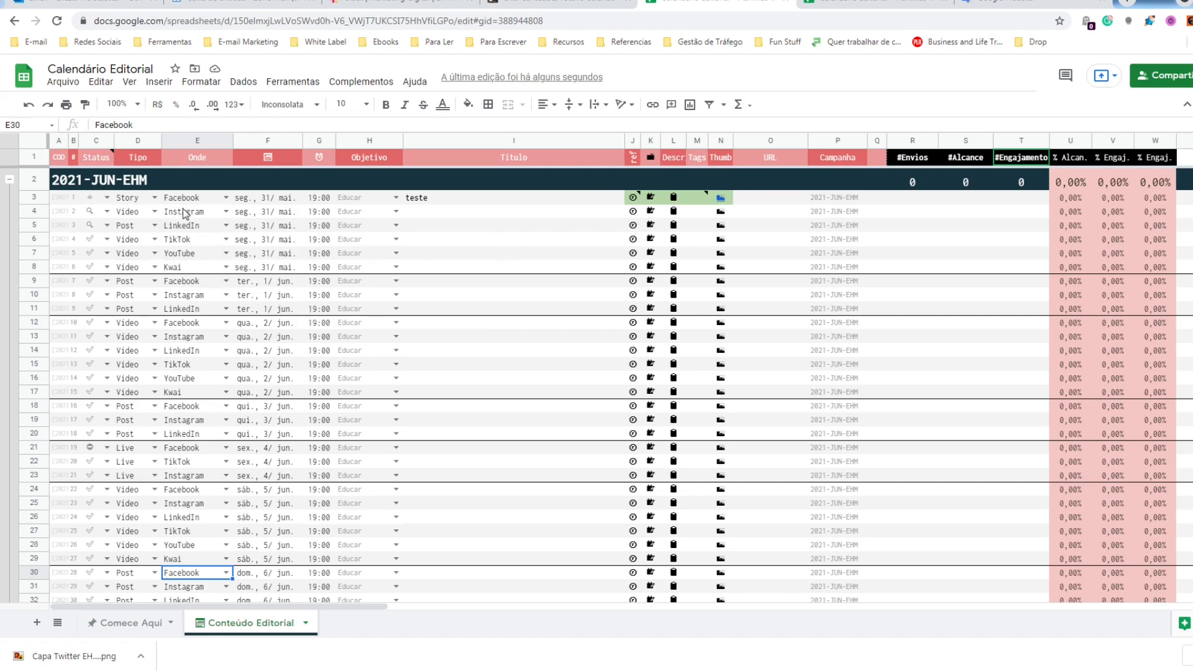
pyautogui.scroll(-1, 277, 362)
pyautogui.scroll(-1, 278, 362)
pyautogui.scroll(2, 281, 336)
pyautogui.click(190, 229)
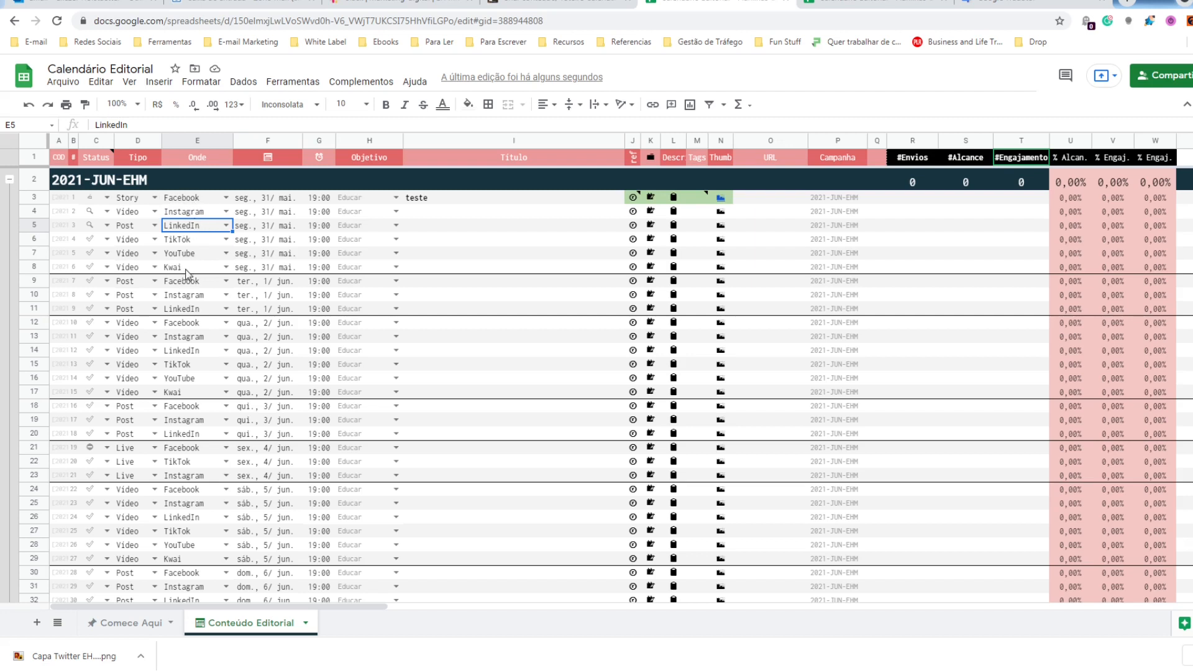
pyautogui.click(256, 213)
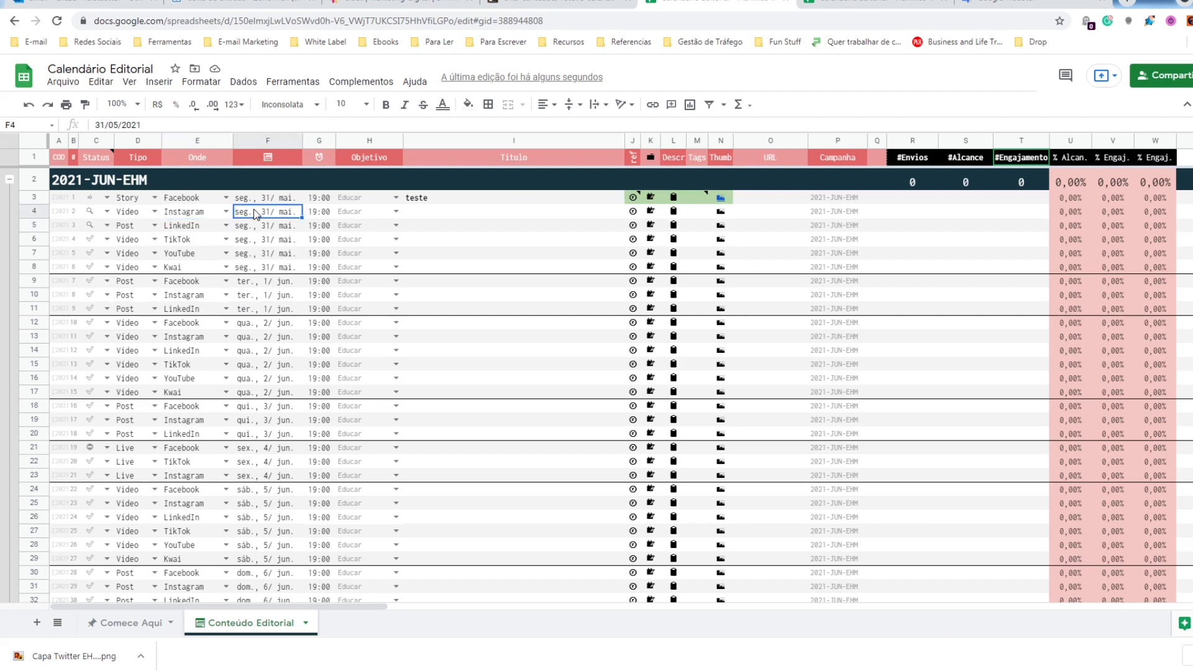
pyautogui.click(255, 295)
pyautogui.click(252, 336)
pyautogui.click(255, 405)
pyautogui.click(255, 461)
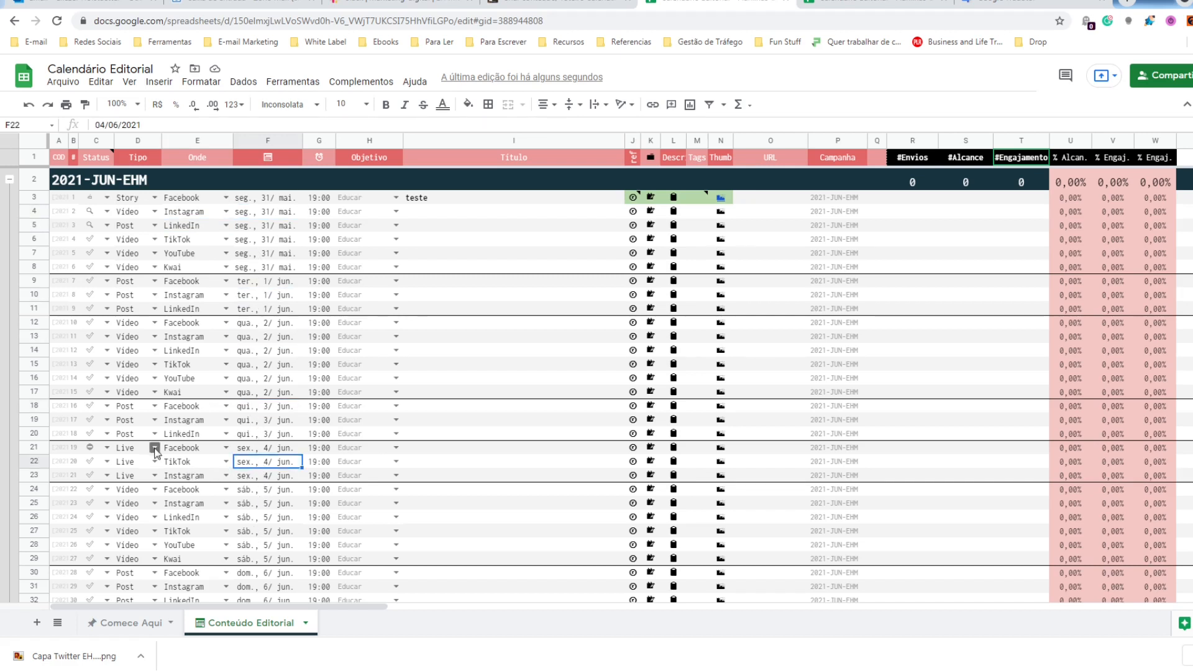
# - Set the Onde platform of the row 21 Live to Instagram and look at row 18's platform choices
pyautogui.click(186, 448)
pyautogui.click(226, 448)
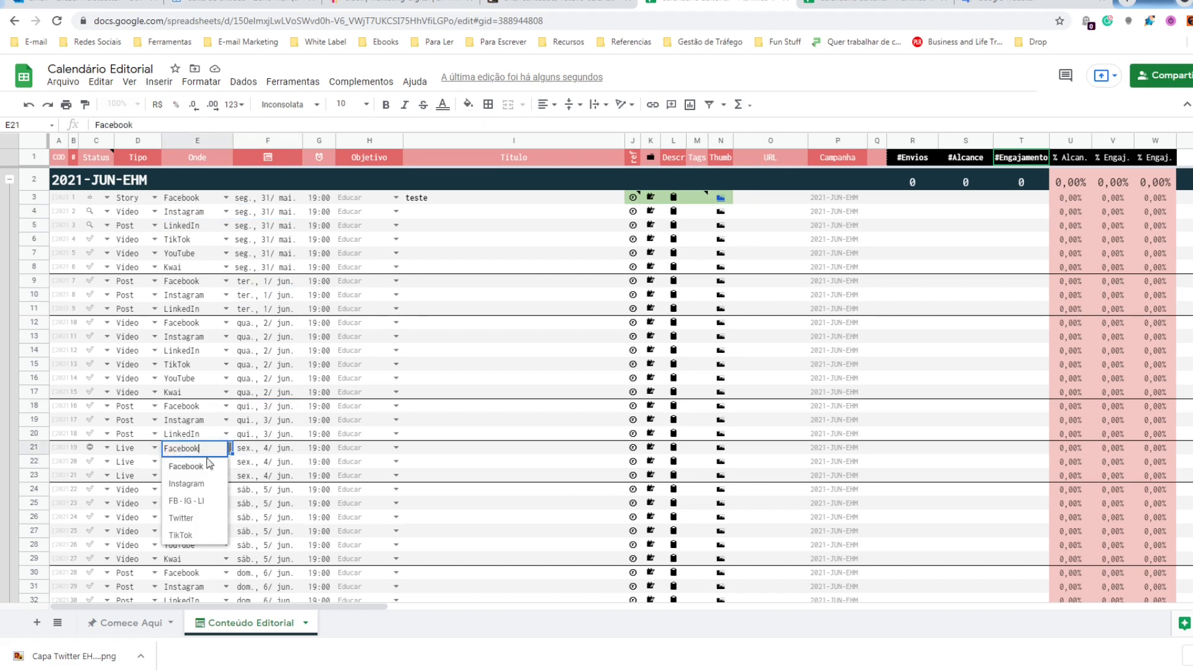
pyautogui.click(186, 484)
pyautogui.click(224, 408)
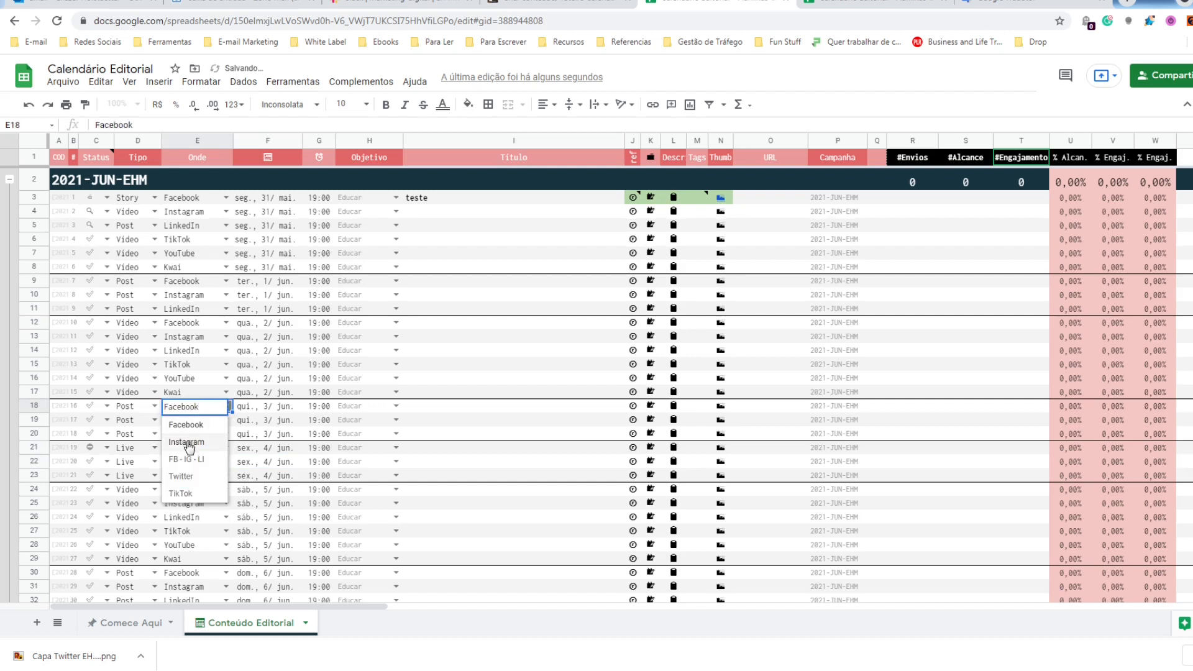
pyautogui.click(185, 353)
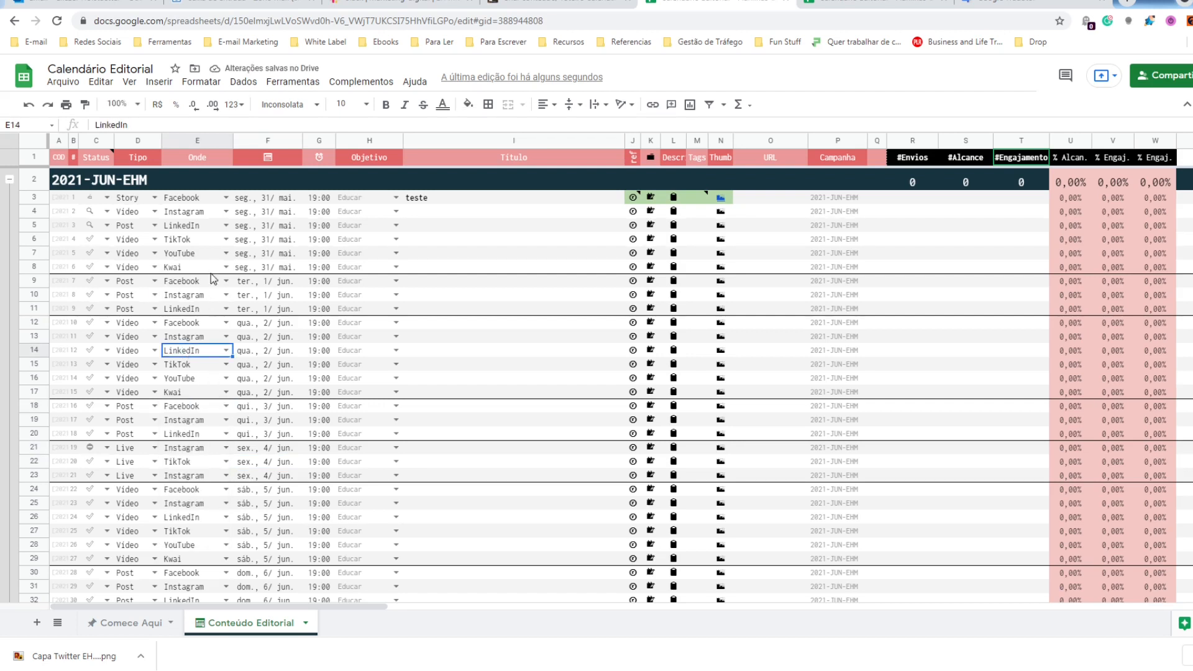
# - Examine row 4's posting time and the calendar rows down to the Saturday and Sunday posts
pyautogui.click(315, 213)
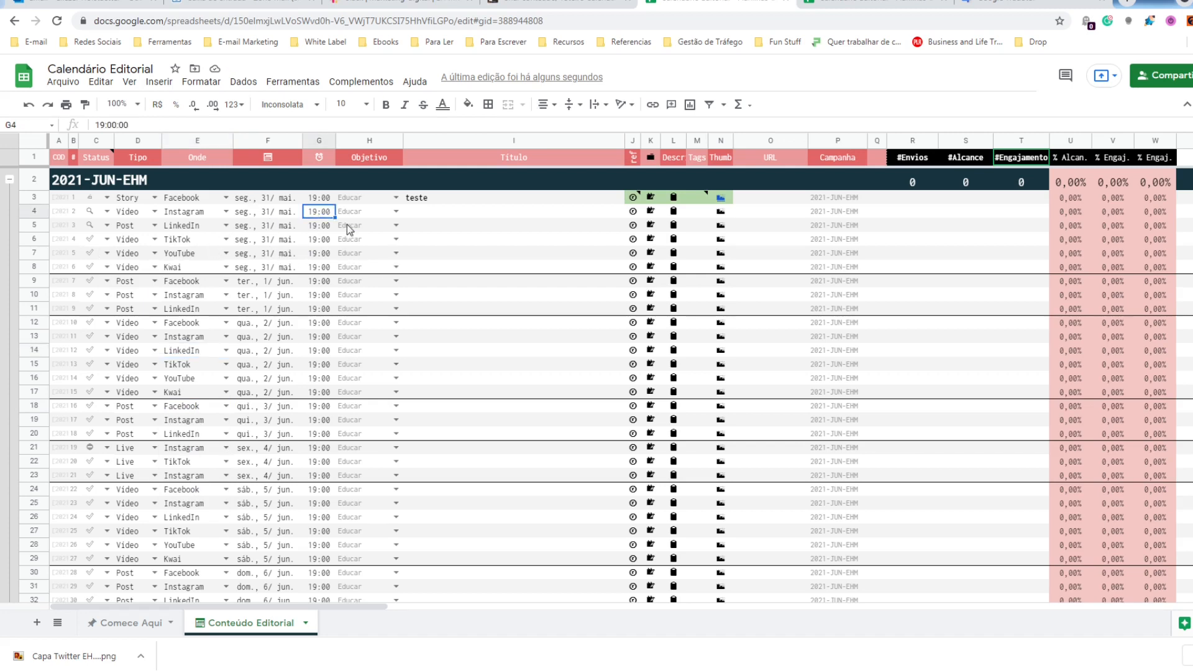
pyautogui.scroll(-3, 354, 282)
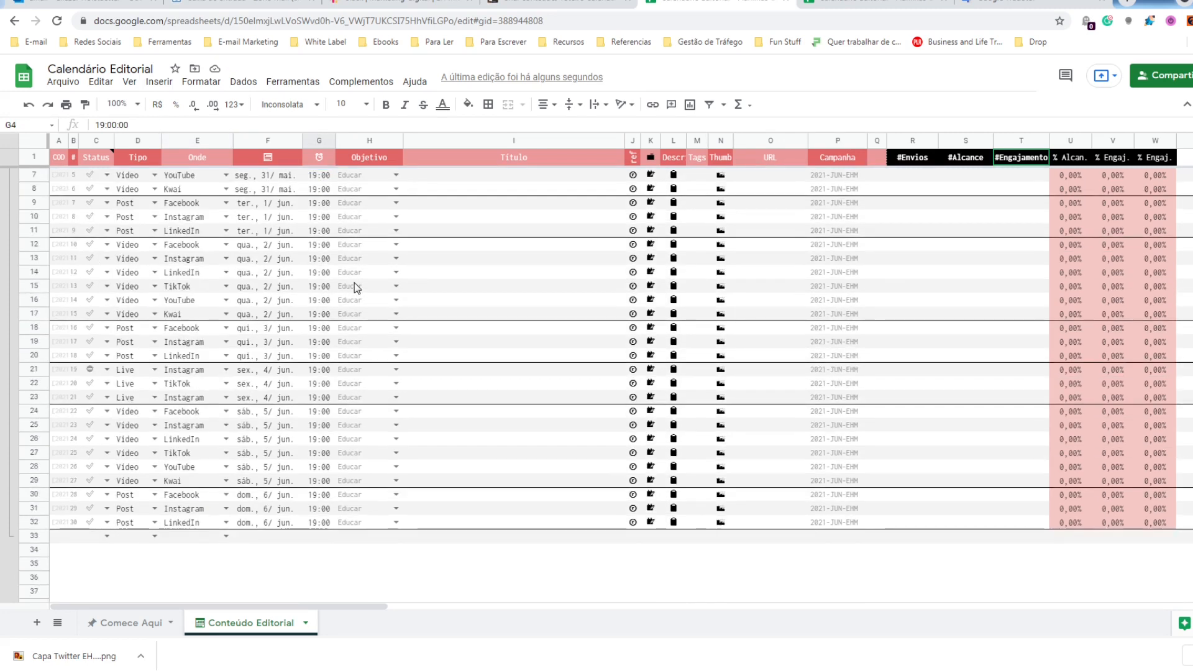
pyautogui.scroll(3, 357, 273)
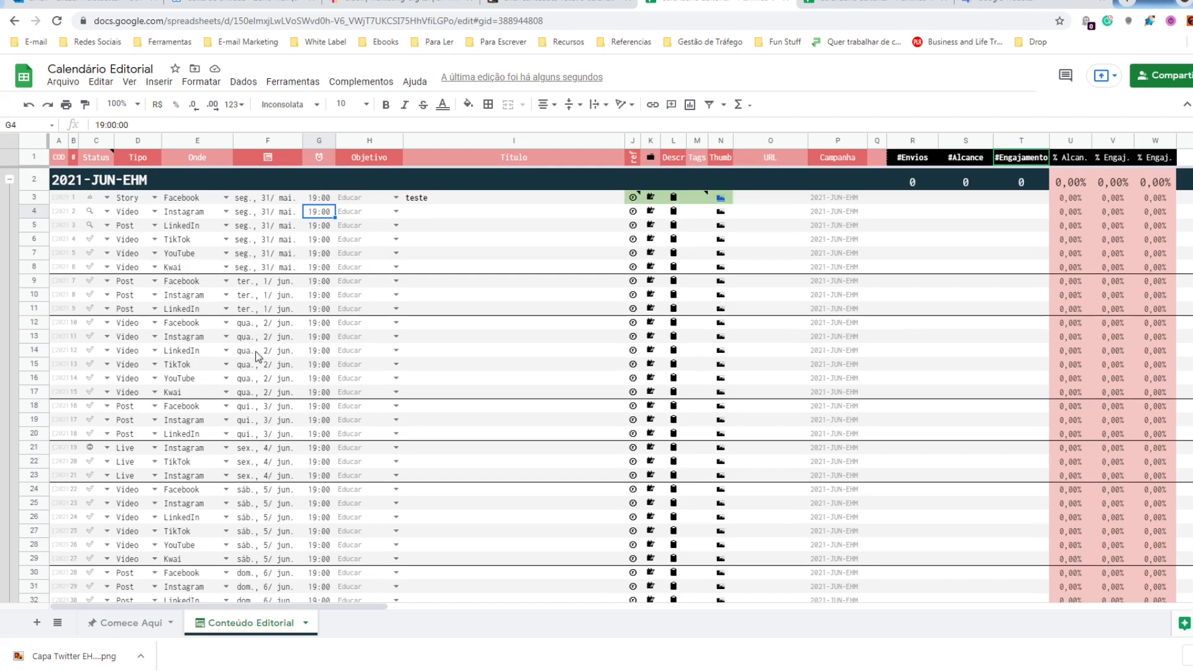
pyautogui.scroll(-3, 324, 348)
pyautogui.scroll(-1, 324, 348)
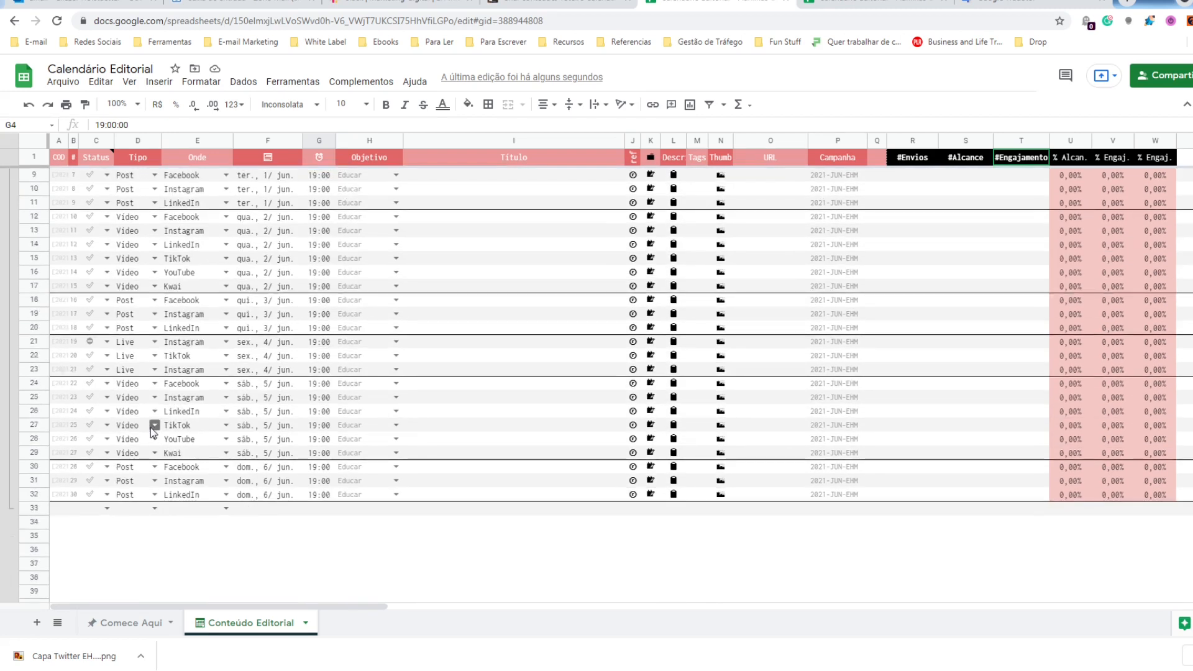
pyautogui.click(272, 401)
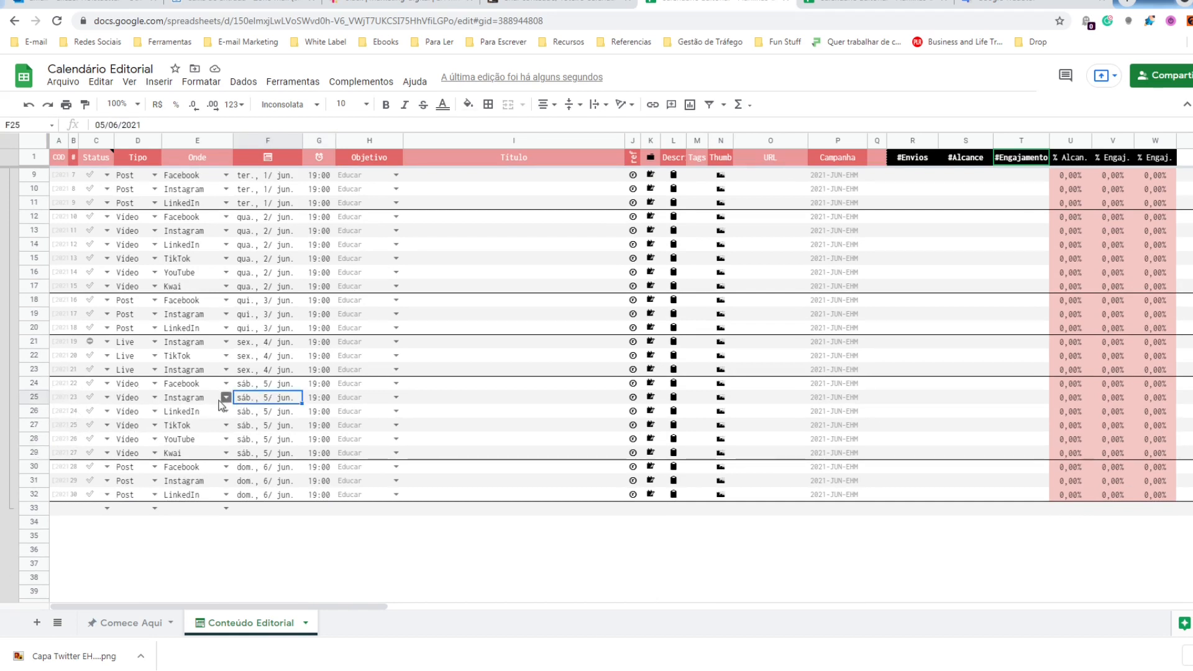
pyautogui.click(34, 440)
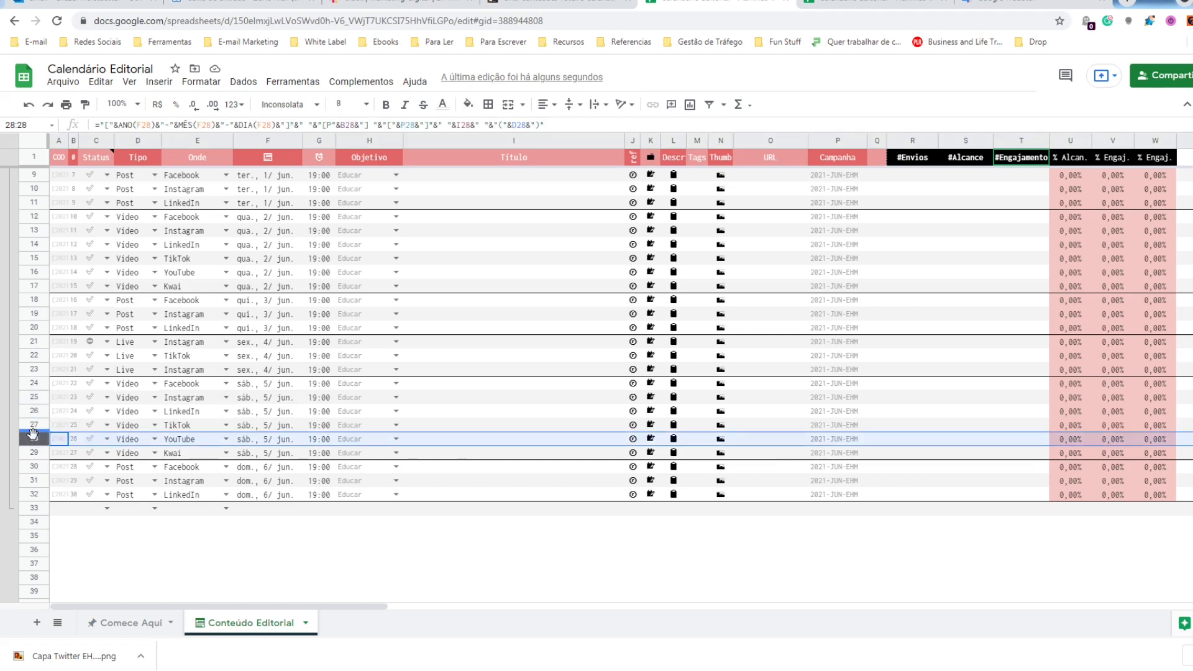
pyautogui.rightClick(33, 442)
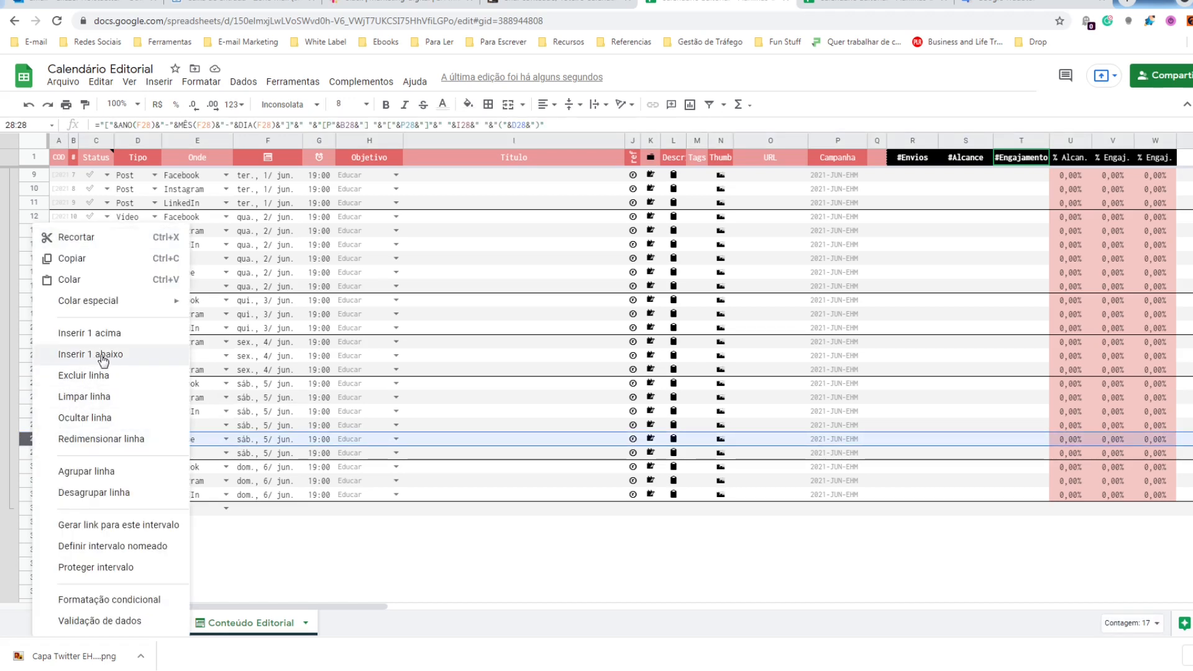
pyautogui.click(255, 439)
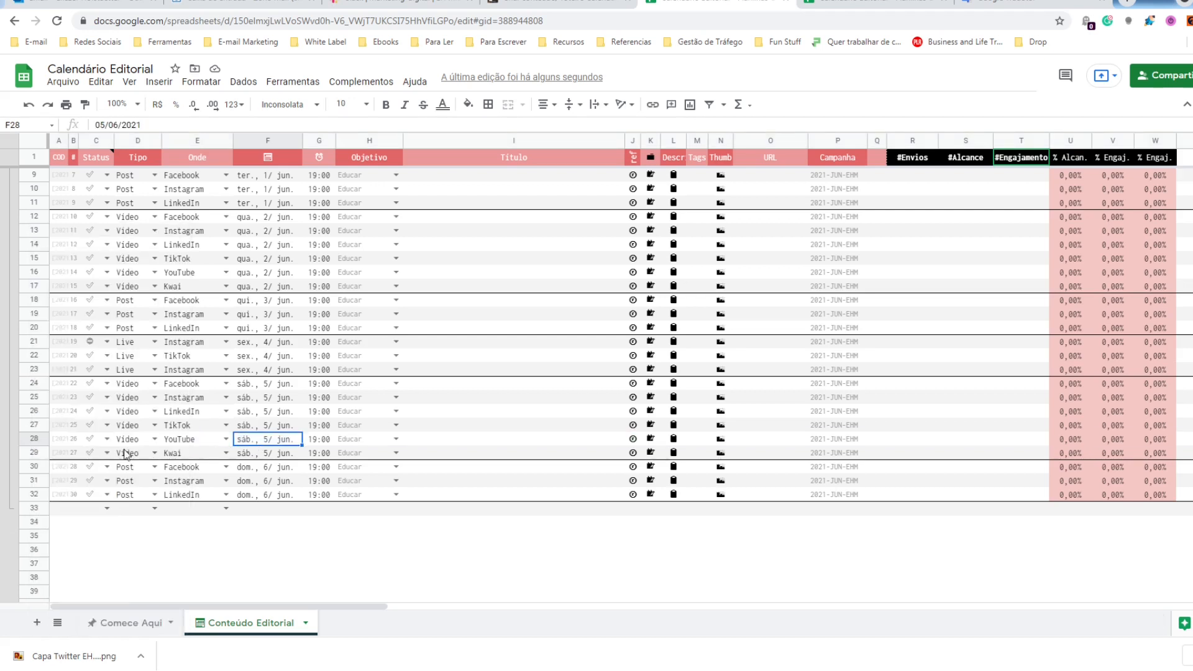
# - Try inserting one row below row 29, the Kwai video, and undo the insertion
pyautogui.click(39, 451)
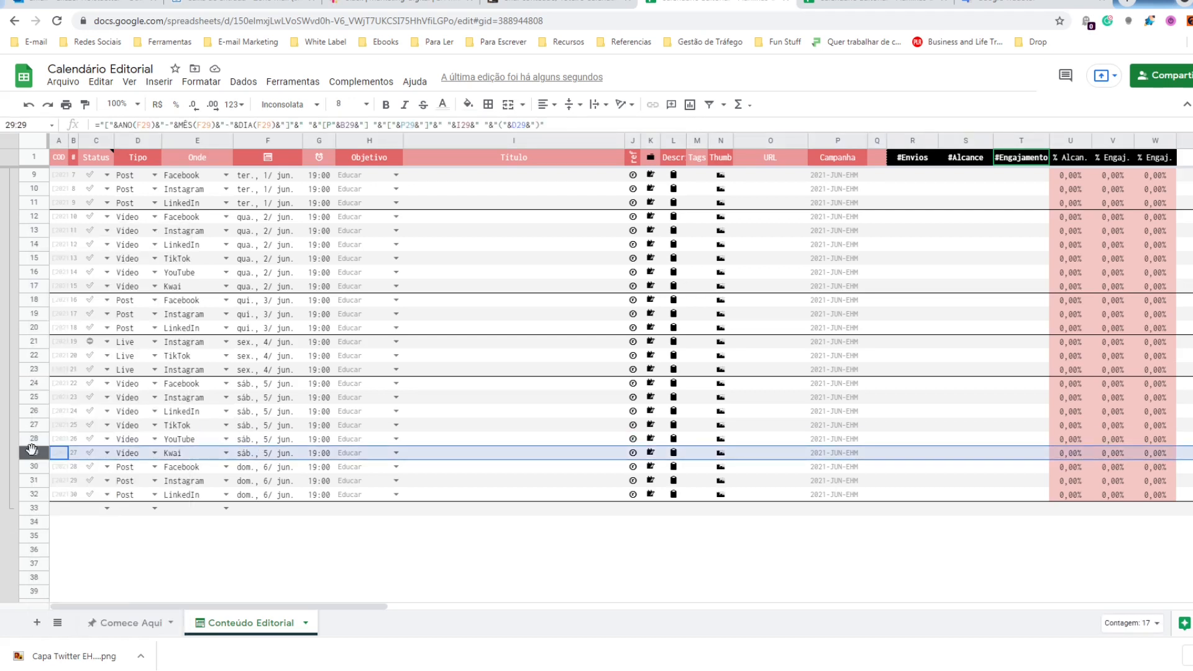
pyautogui.rightClick(35, 451)
pyautogui.click(98, 355)
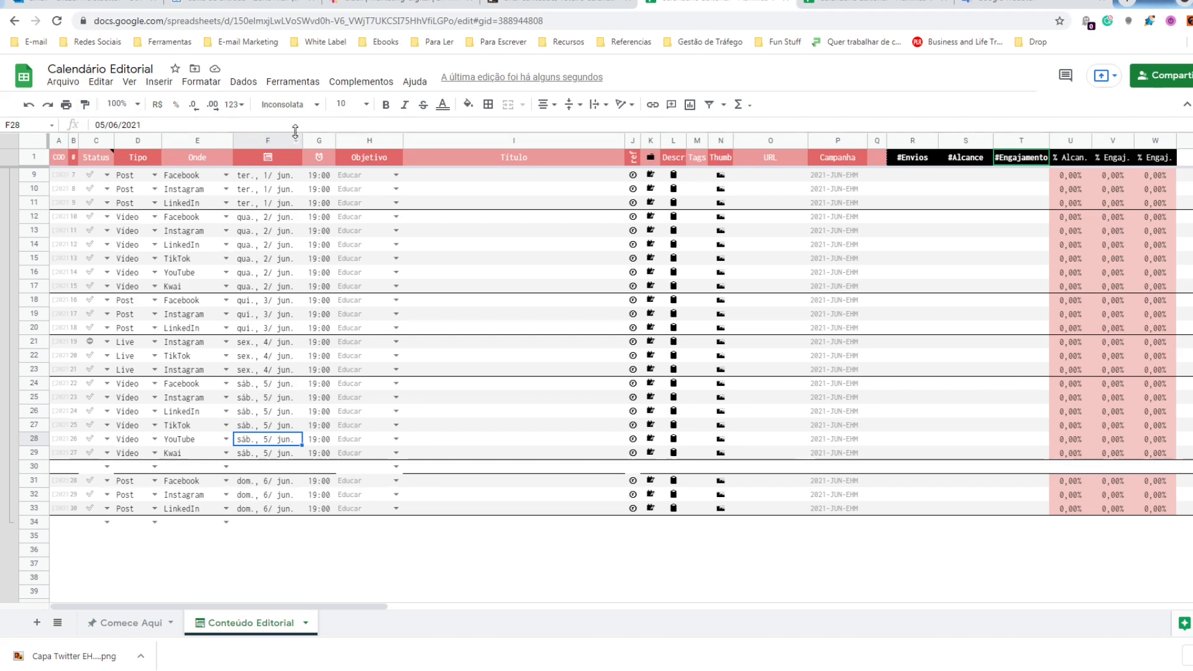
pyautogui.click(29, 104)
# - Insert one empty row below row 28, the Saturday YouTube video
pyautogui.click(155, 412)
pyautogui.click(204, 428)
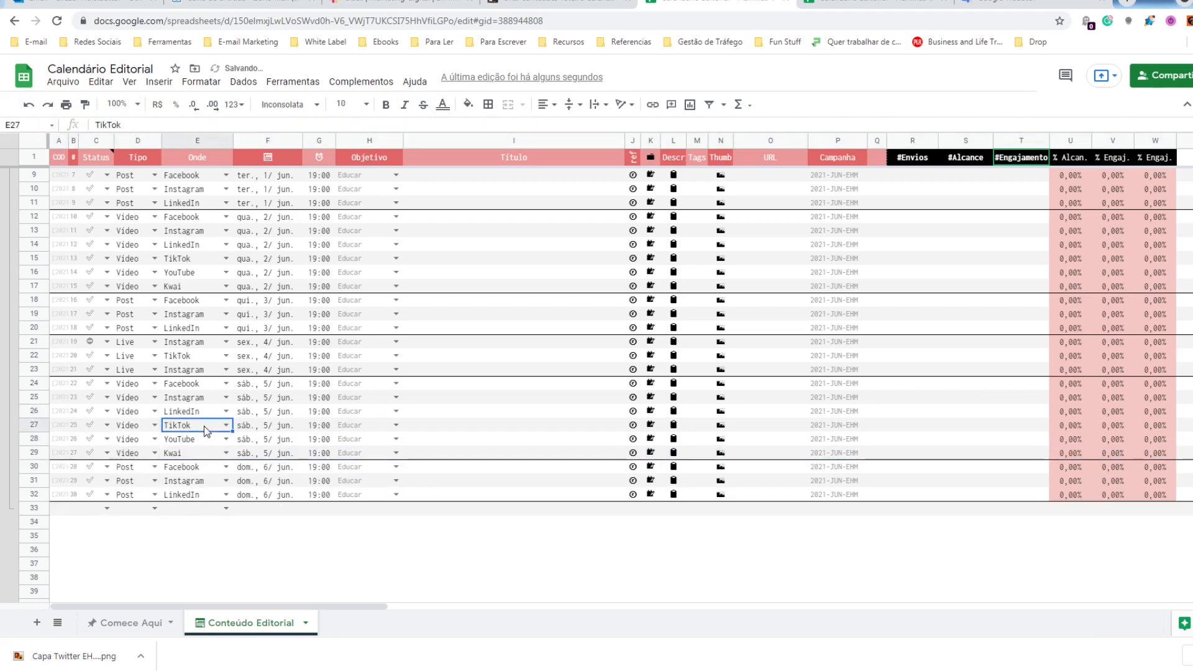
pyautogui.click(34, 439)
pyautogui.click(35, 426)
pyautogui.click(31, 412)
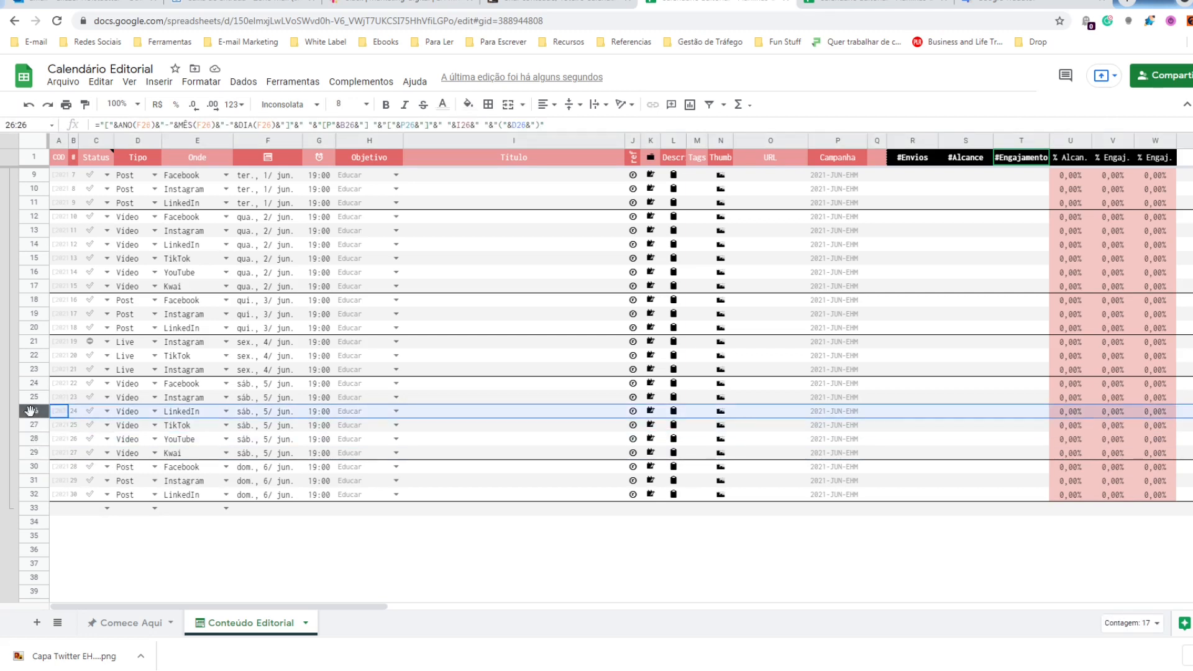
pyautogui.click(30, 398)
pyautogui.moveTo(30, 395); pyautogui.dragTo(26, 440)
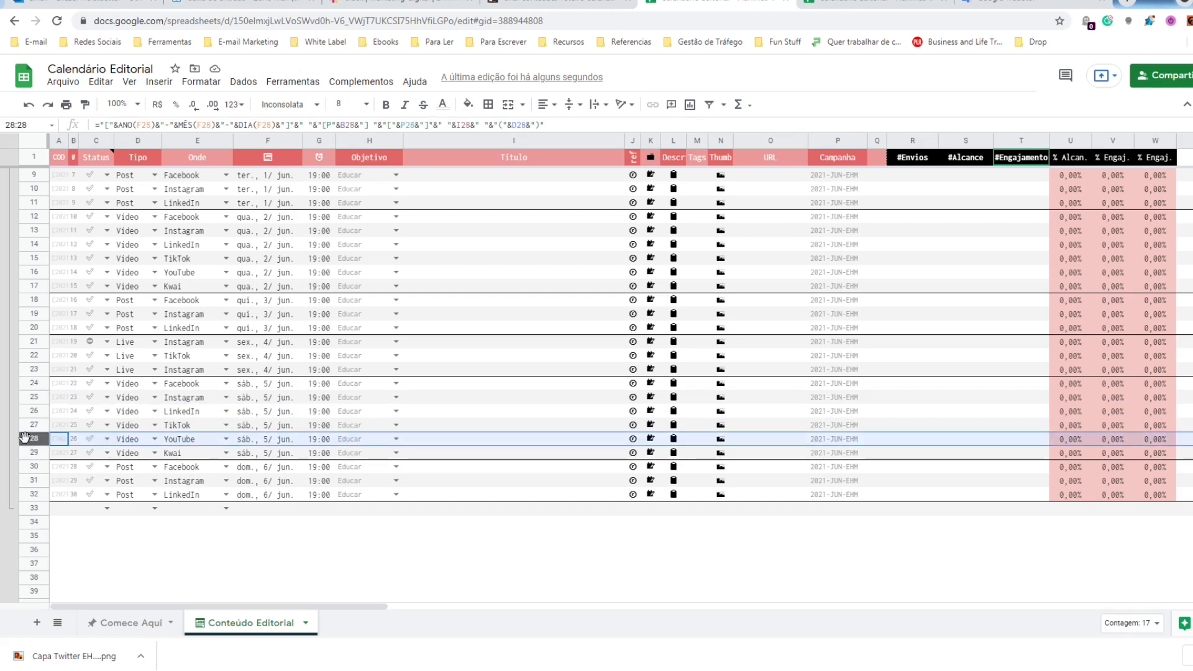
pyautogui.rightClick(27, 439)
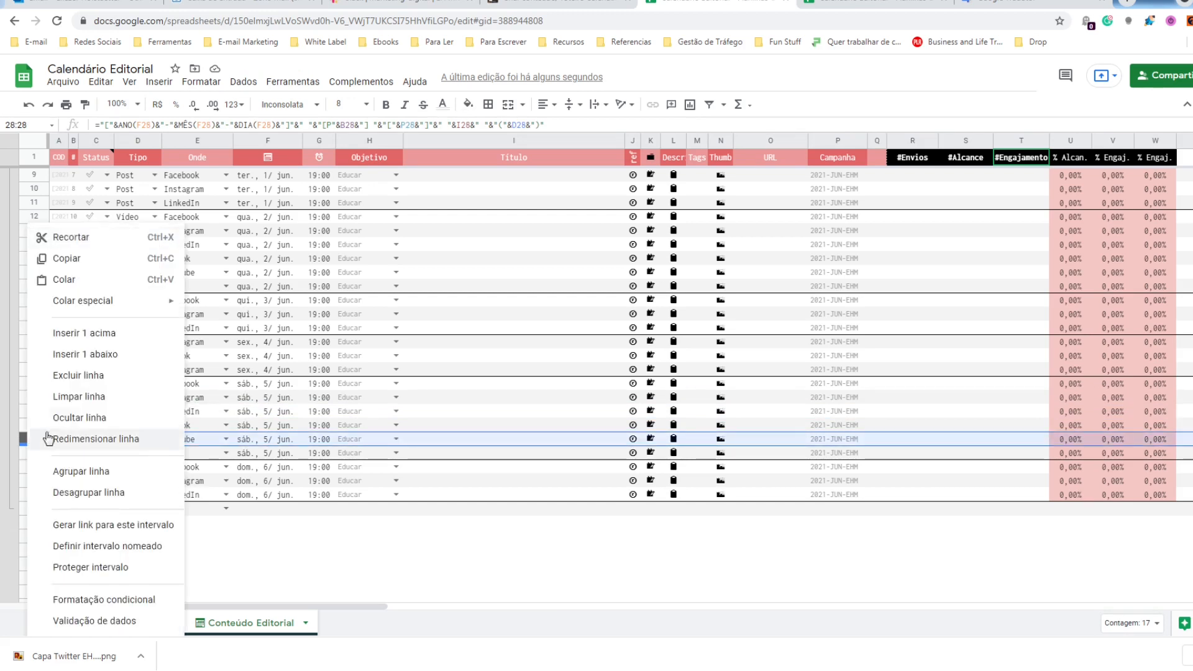
pyautogui.click(92, 355)
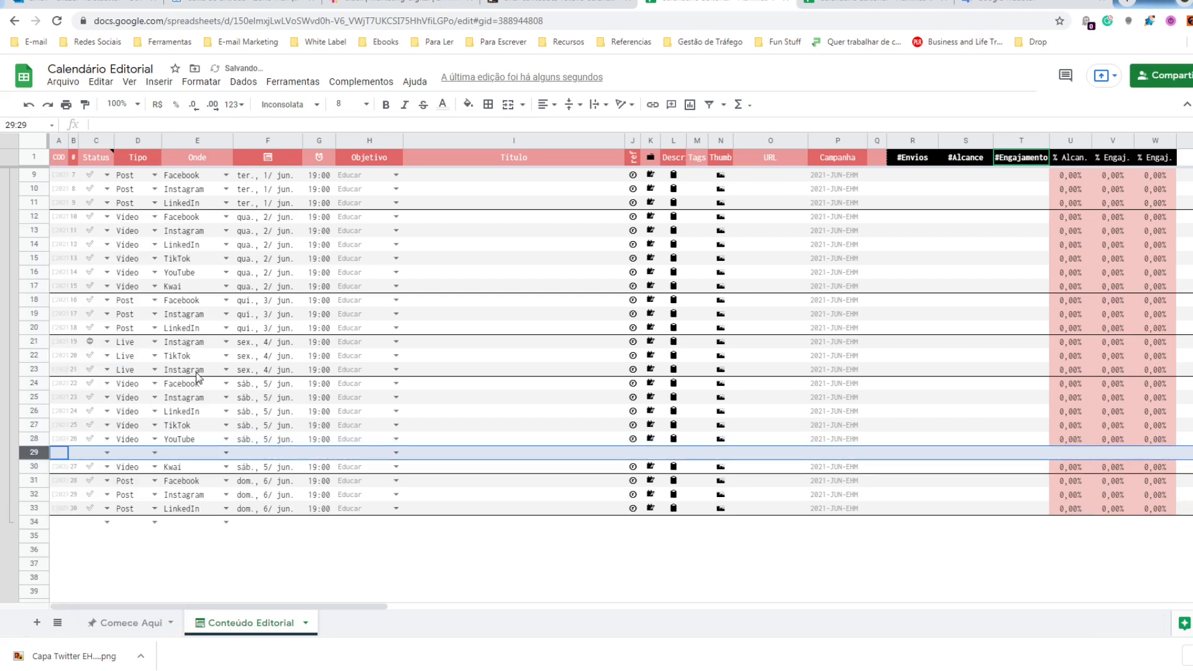
# - Duplicate the whole row 28 YouTube video entry into the empty row 29
pyautogui.click(58, 456)
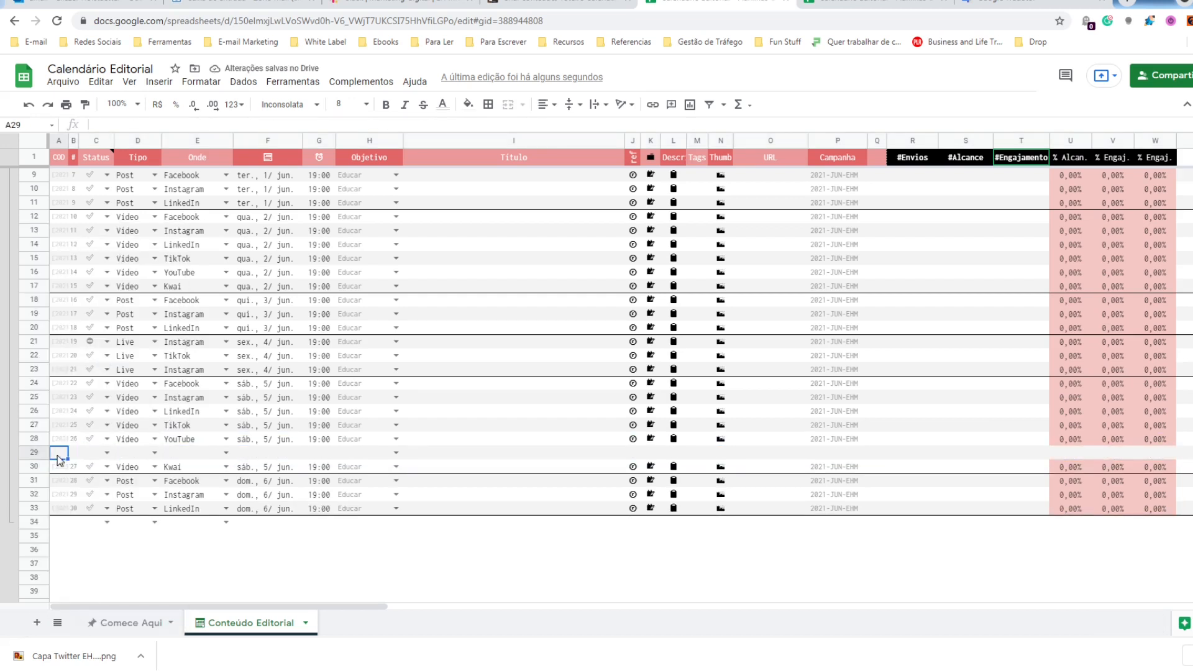
pyautogui.click(86, 458)
pyautogui.click(209, 456)
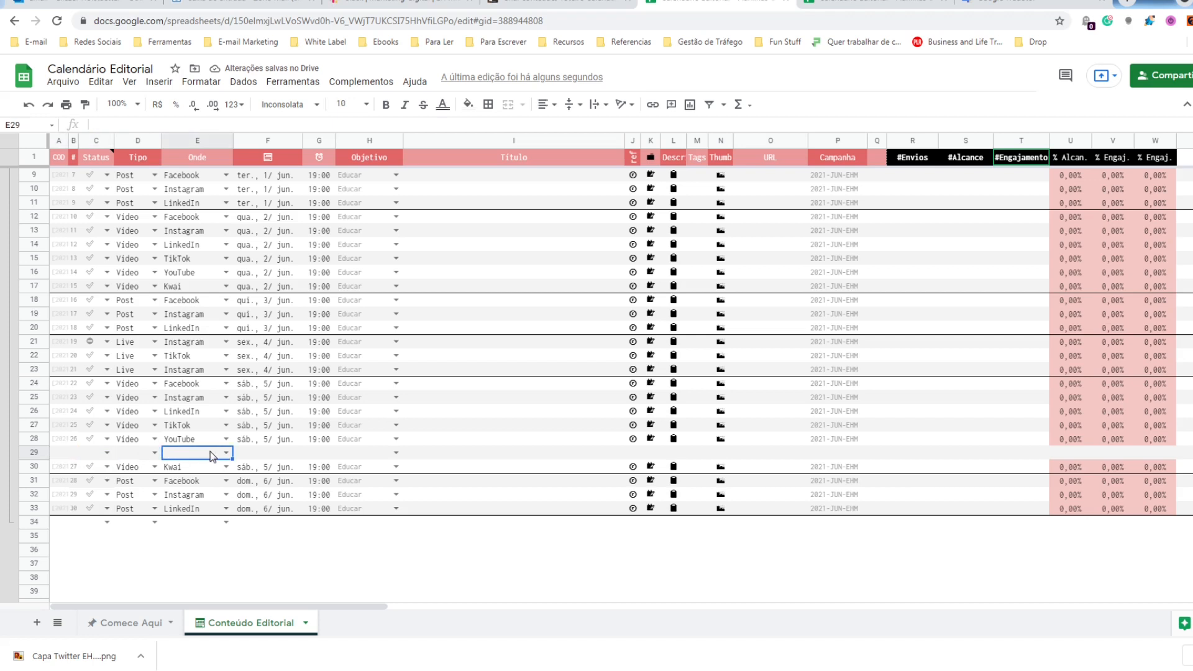
pyautogui.click(252, 451)
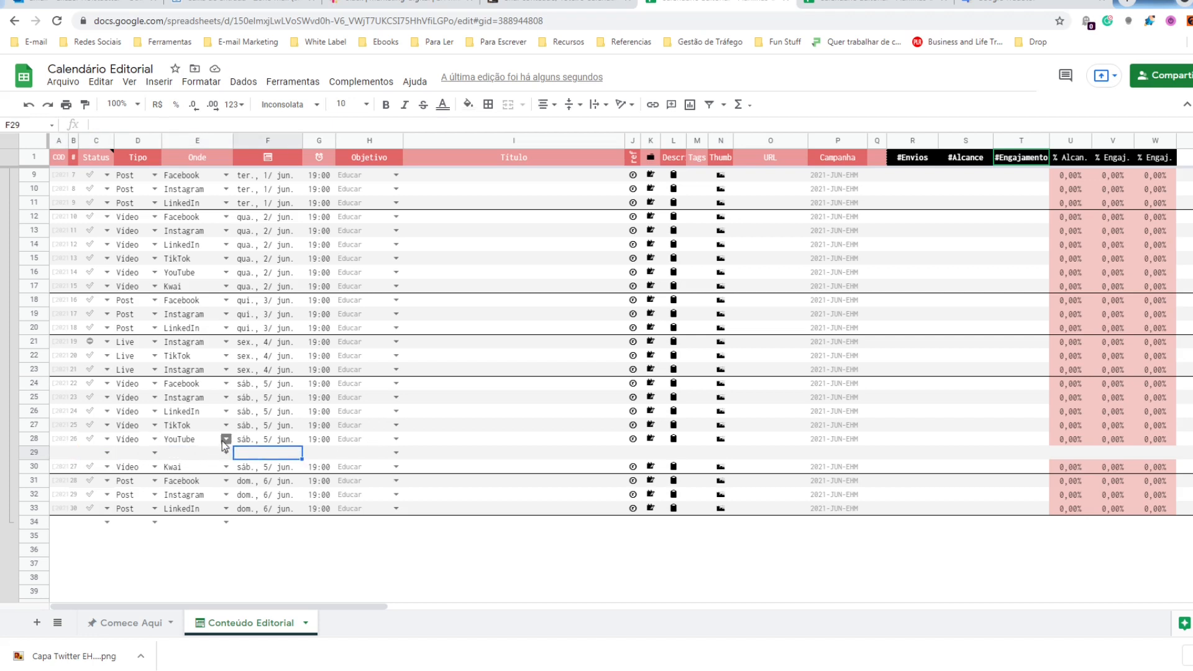
pyautogui.click(124, 443)
pyautogui.click(135, 452)
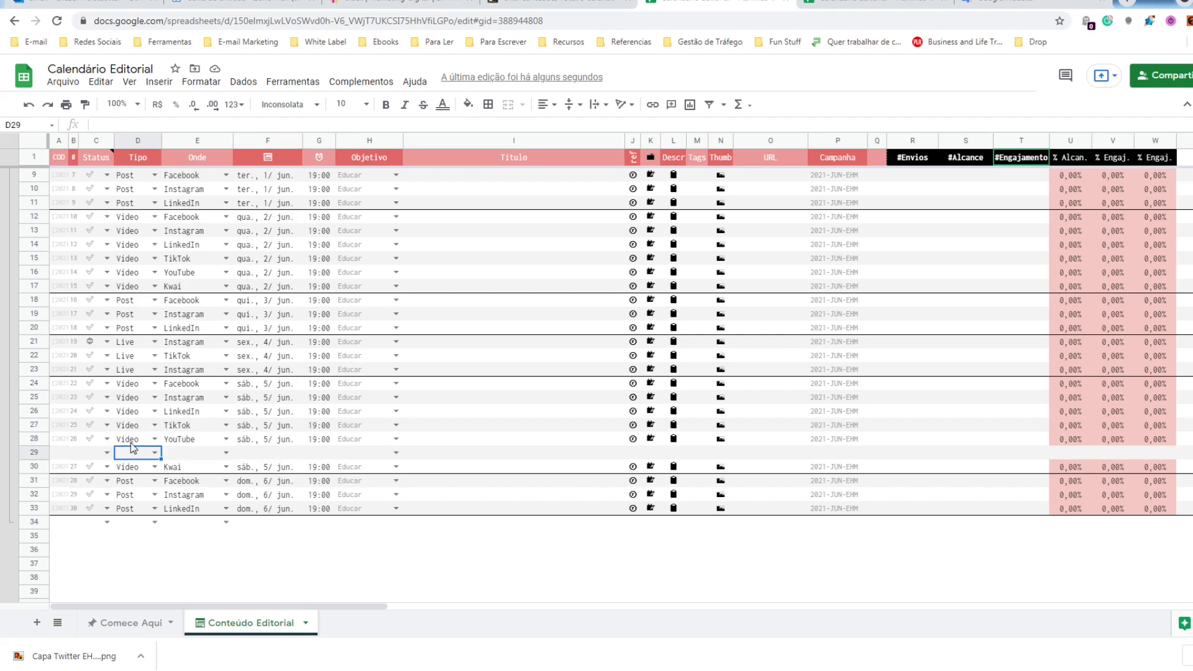
pyautogui.click(34, 440)
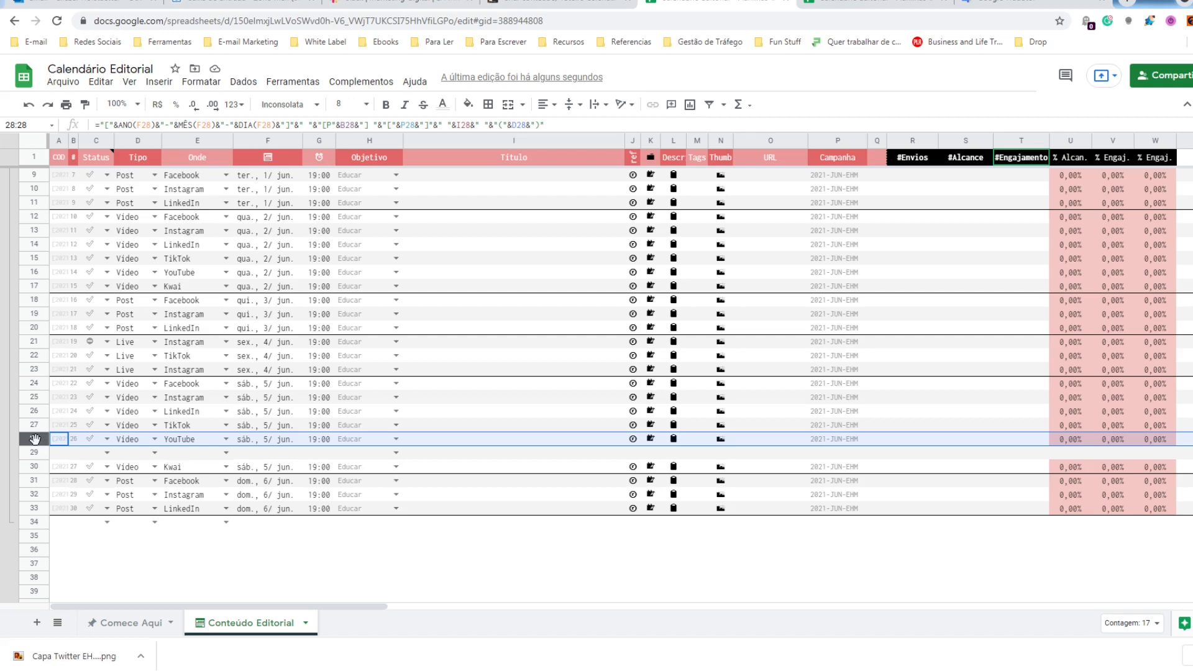
pyautogui.hotkey('ctrl', 'c')
pyautogui.click(31, 453)
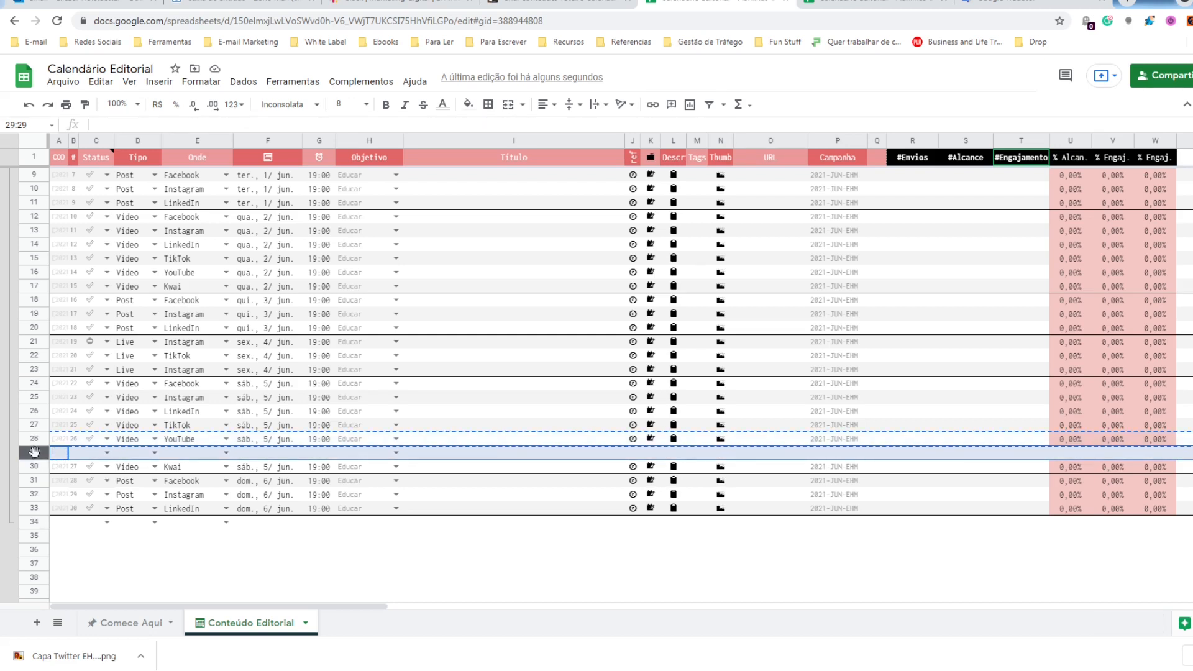
pyautogui.hotkey('ctrl', 'v')
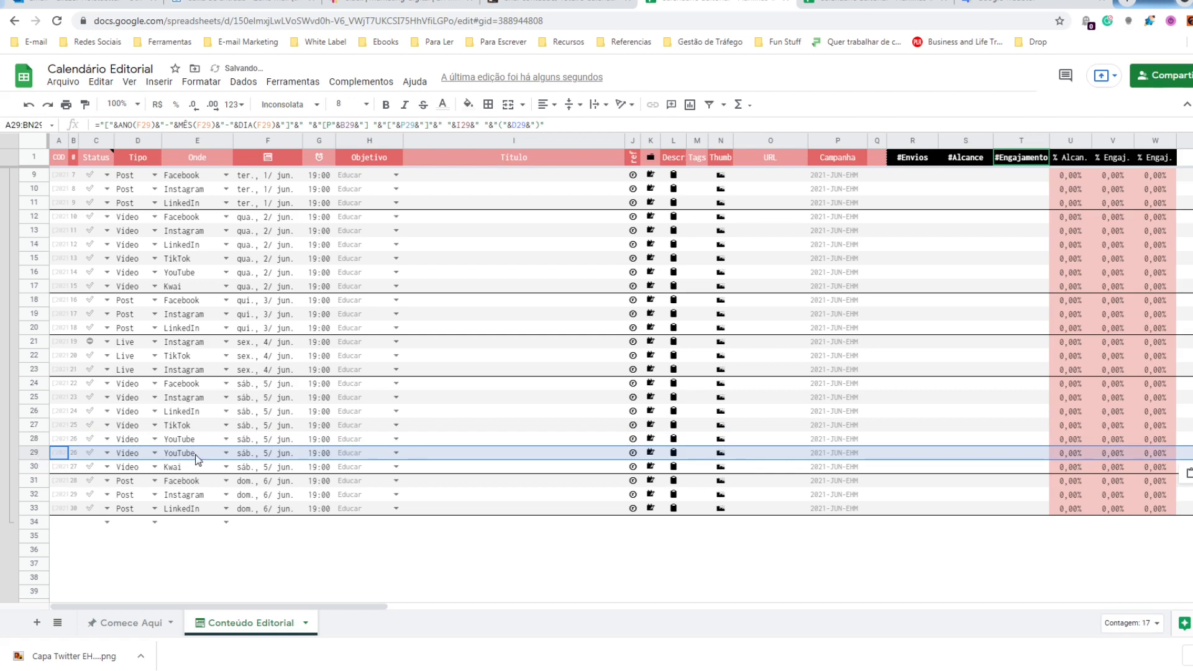
# - Set the # value of the duplicated post in row 29 to 27
pyautogui.click(195, 456)
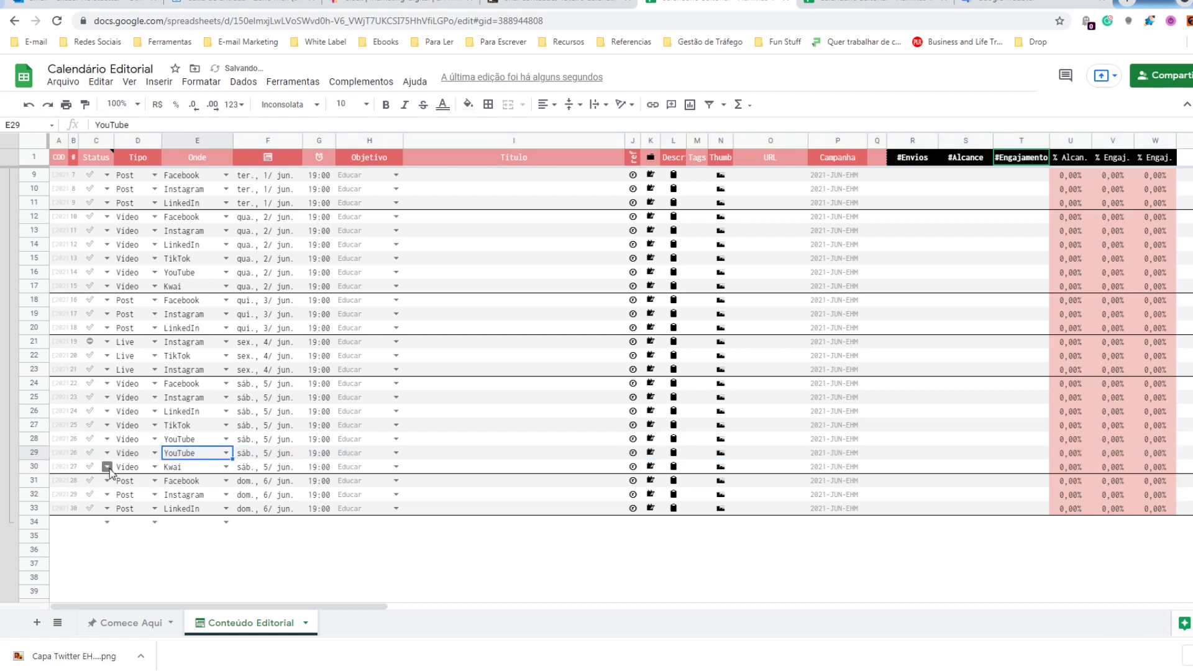
pyautogui.click(75, 453)
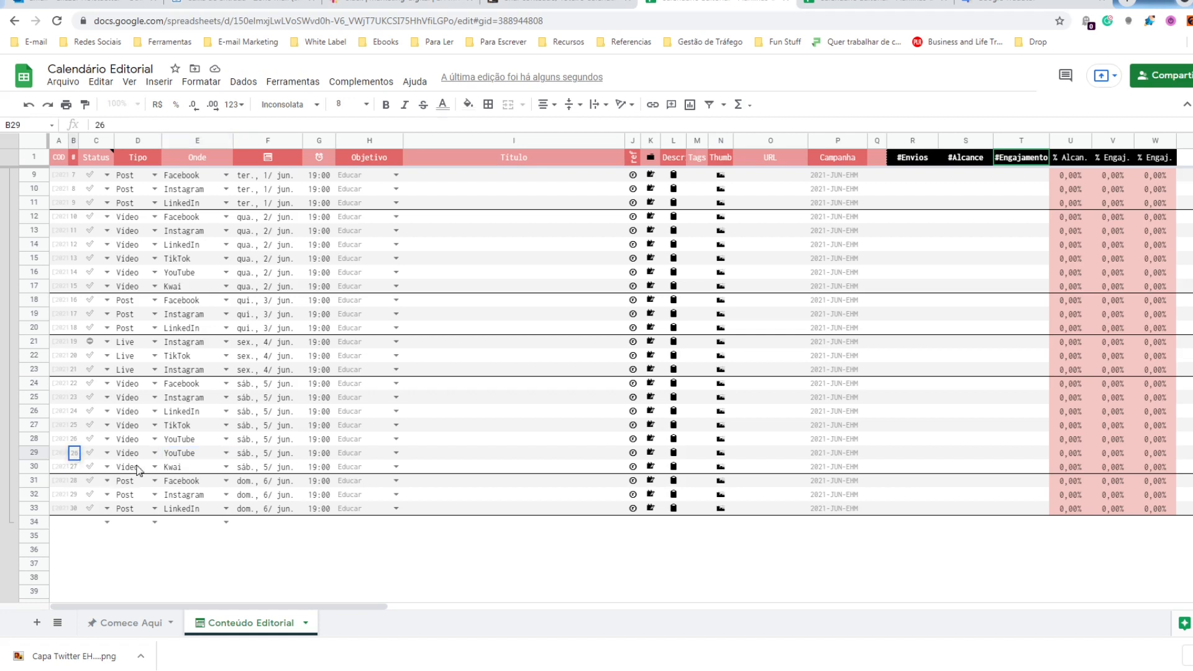
pyautogui.write('27')
# - Set row 29's Tipo to Live and its Onde platform to Instagram
pyautogui.click(128, 456)
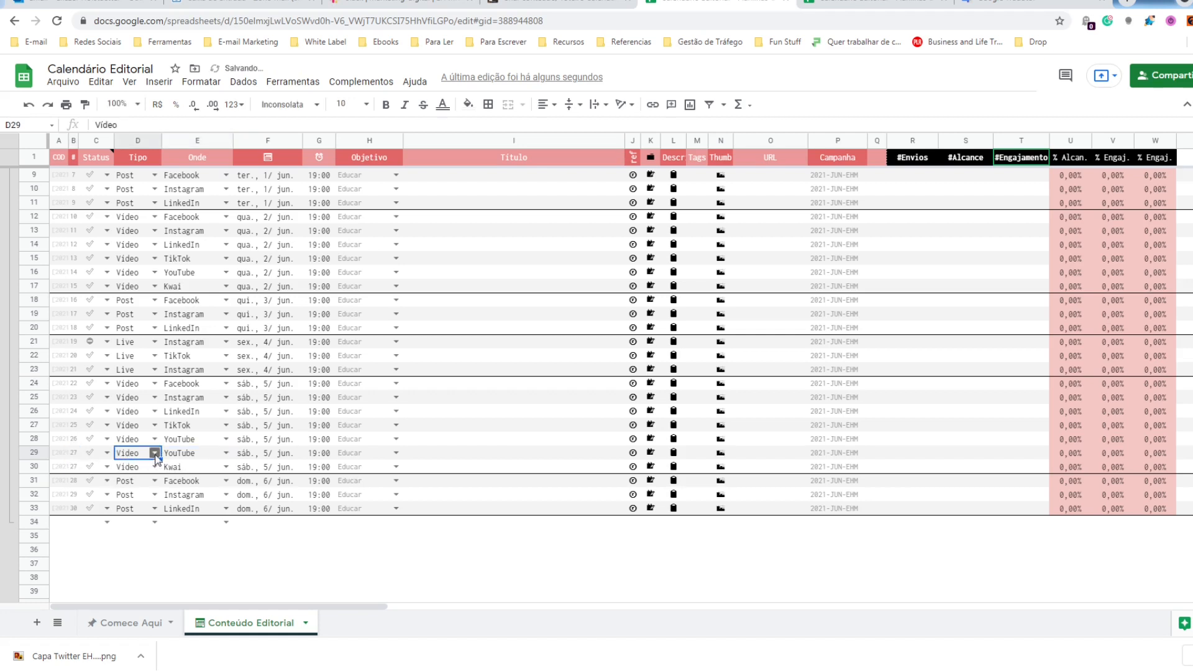
pyautogui.click(155, 454)
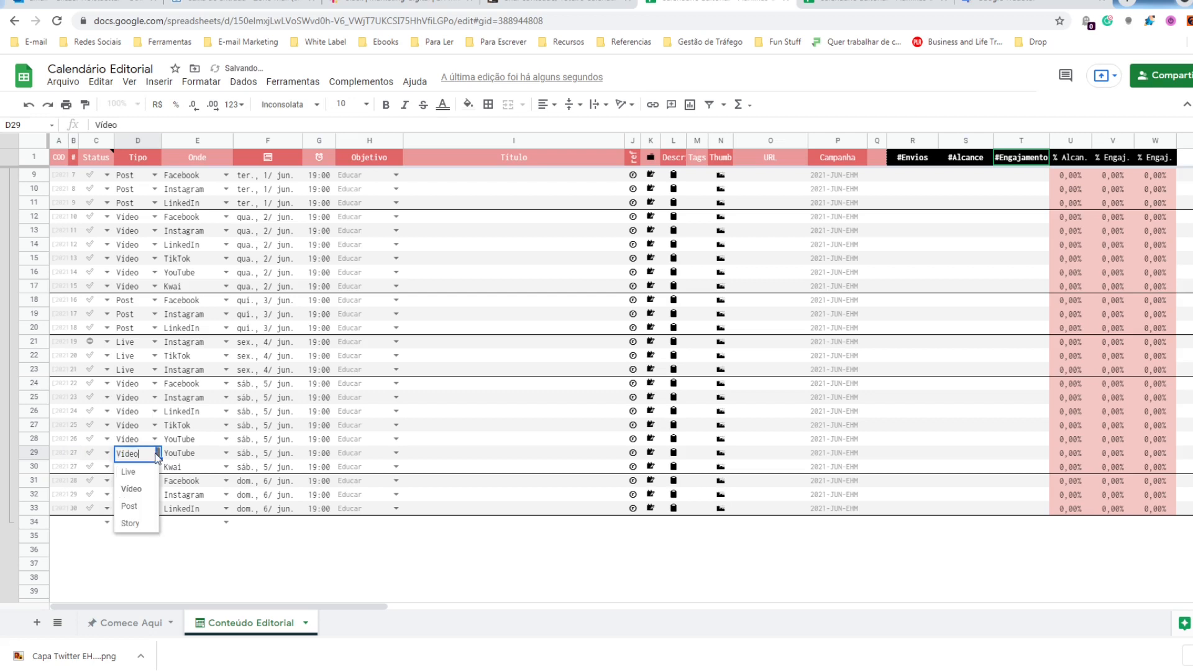
pyautogui.click(128, 471)
pyautogui.click(193, 455)
pyautogui.doubleClick(193, 453)
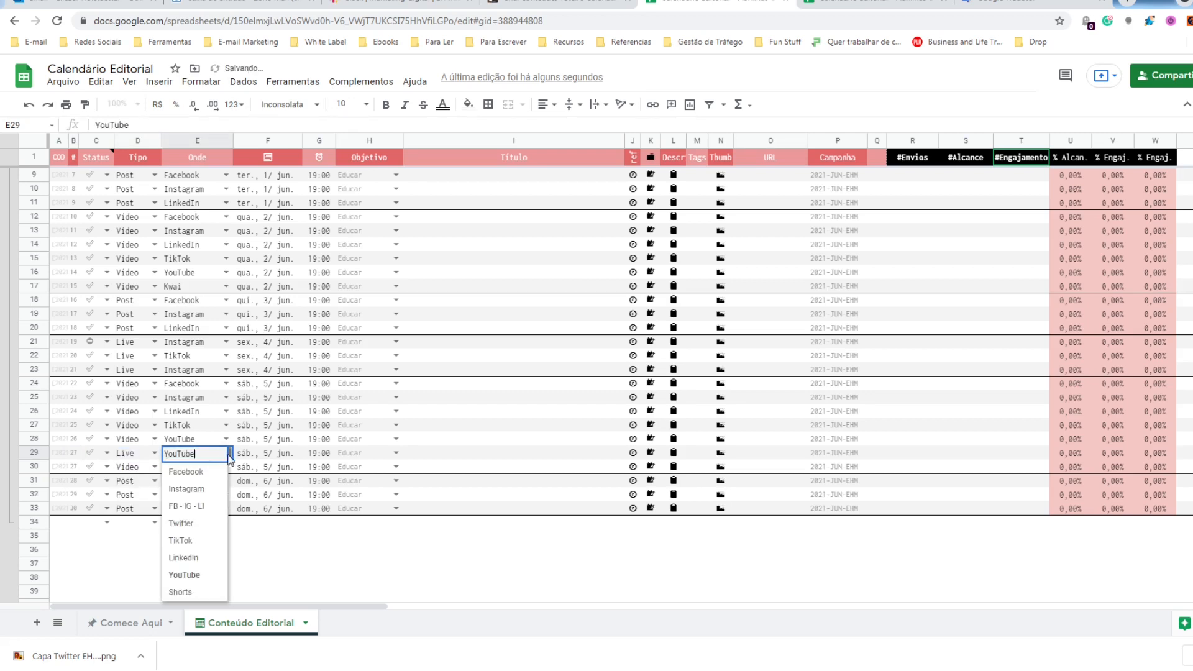
pyautogui.click(194, 489)
# - Review row 29's publication date, Objetivo choices and posting time
pyautogui.click(277, 458)
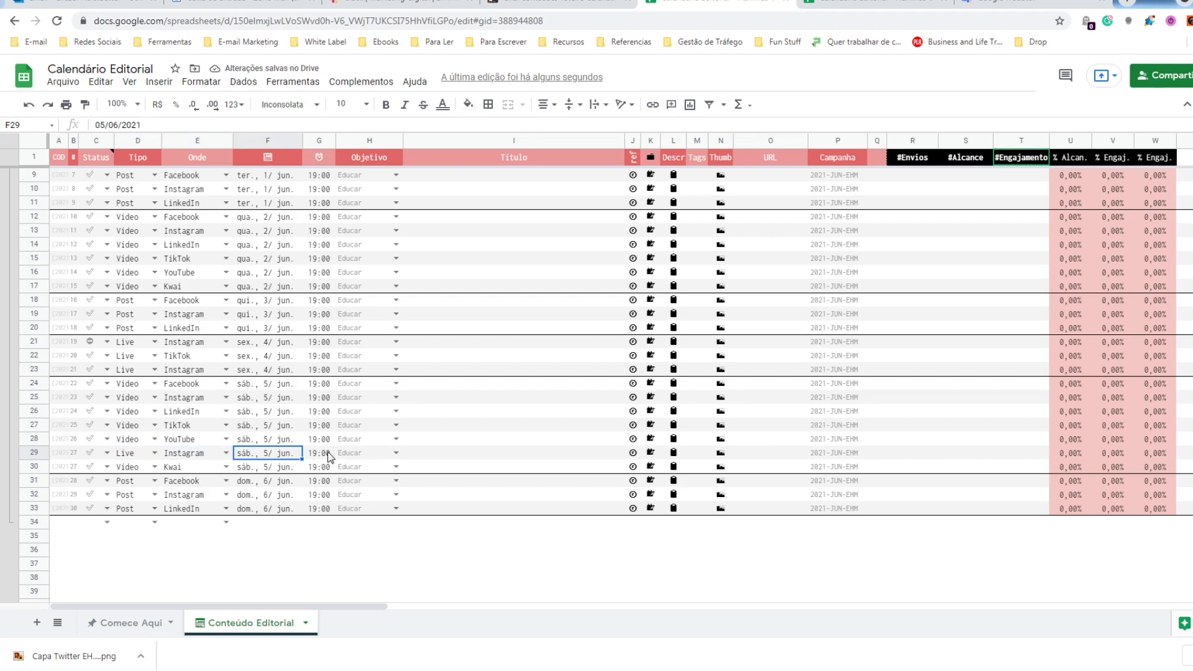
pyautogui.click(391, 453)
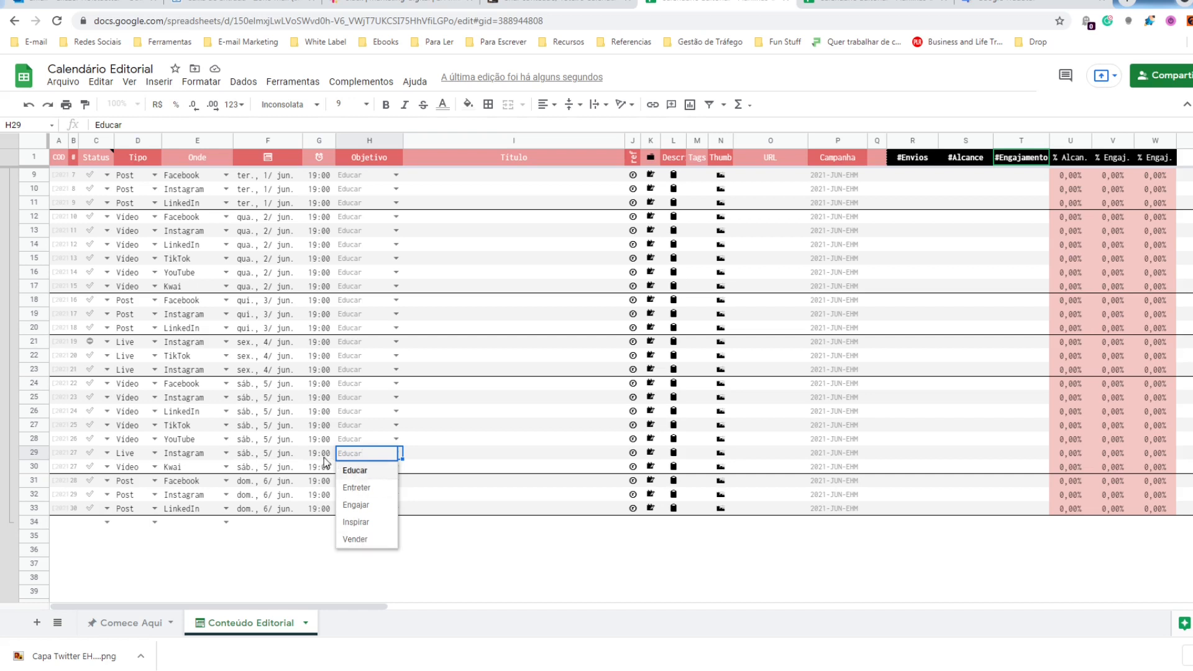
pyautogui.click(306, 455)
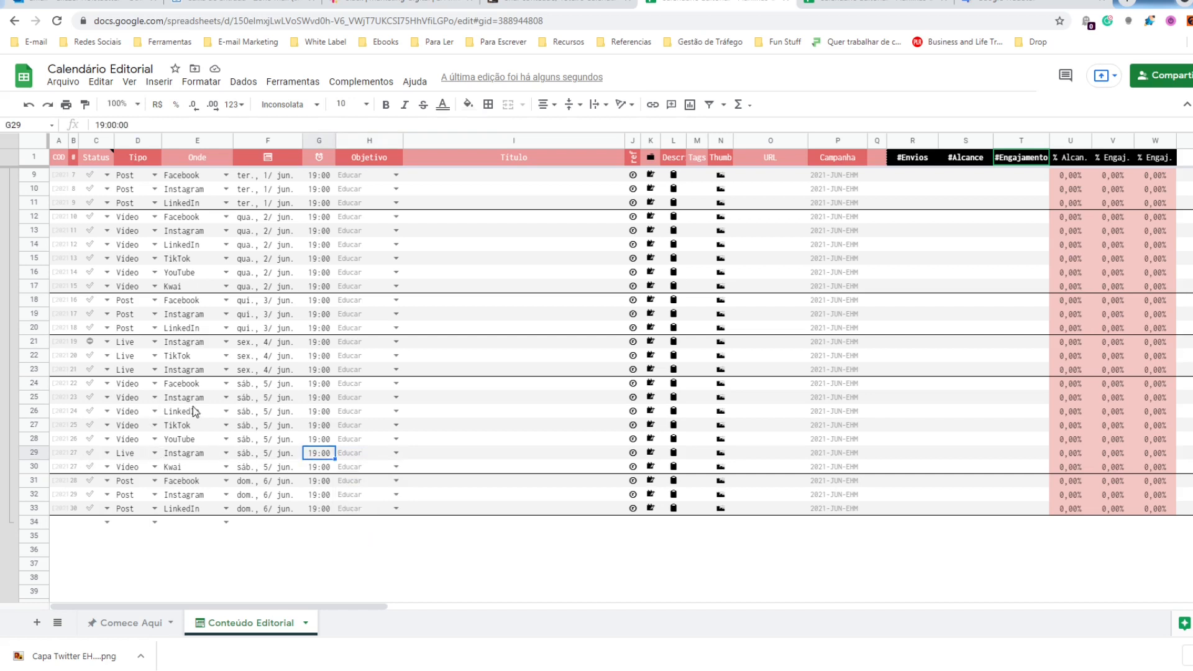
# - Insert one empty row below row 15, the Wednesday TikTok video
pyautogui.click(35, 259)
pyautogui.scroll(3, 279, 274)
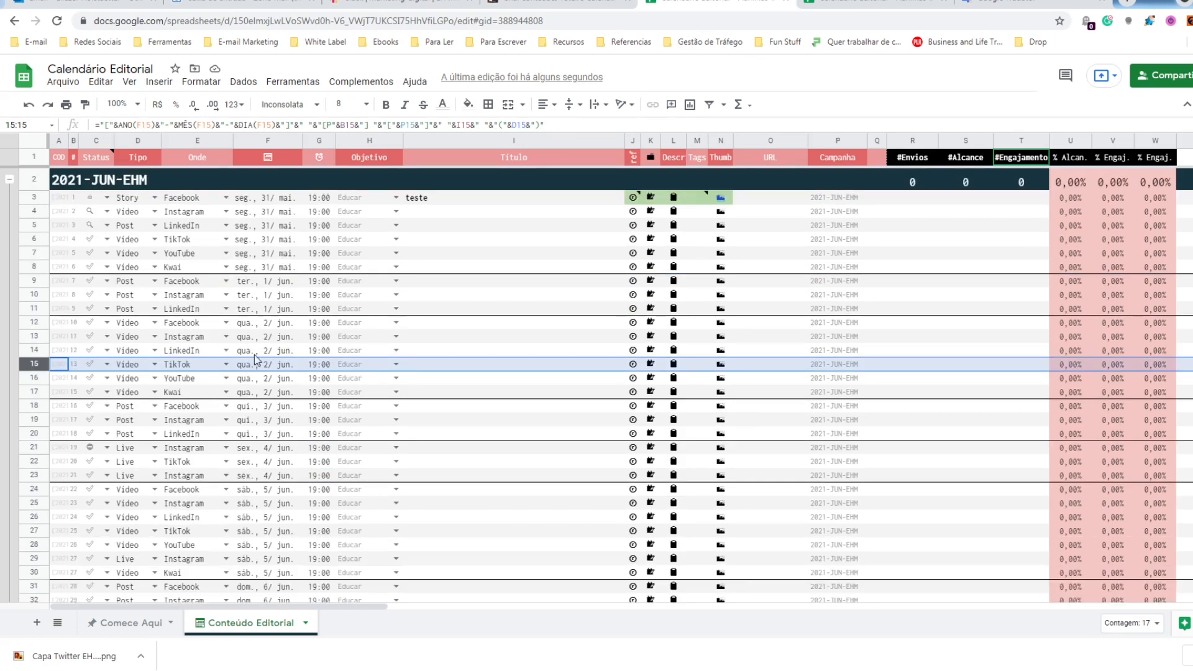
pyautogui.rightClick(28, 364)
pyautogui.click(84, 358)
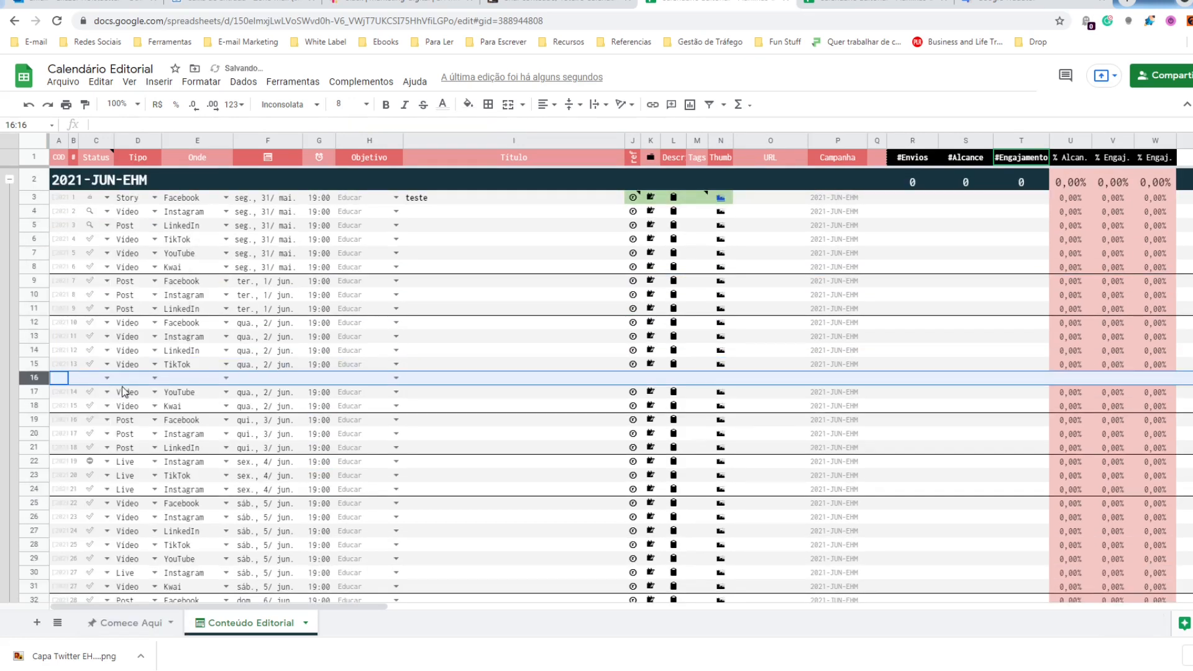
# - Duplicate the whole row 15 TikTok video entry into the empty row 16
pyautogui.click(32, 364)
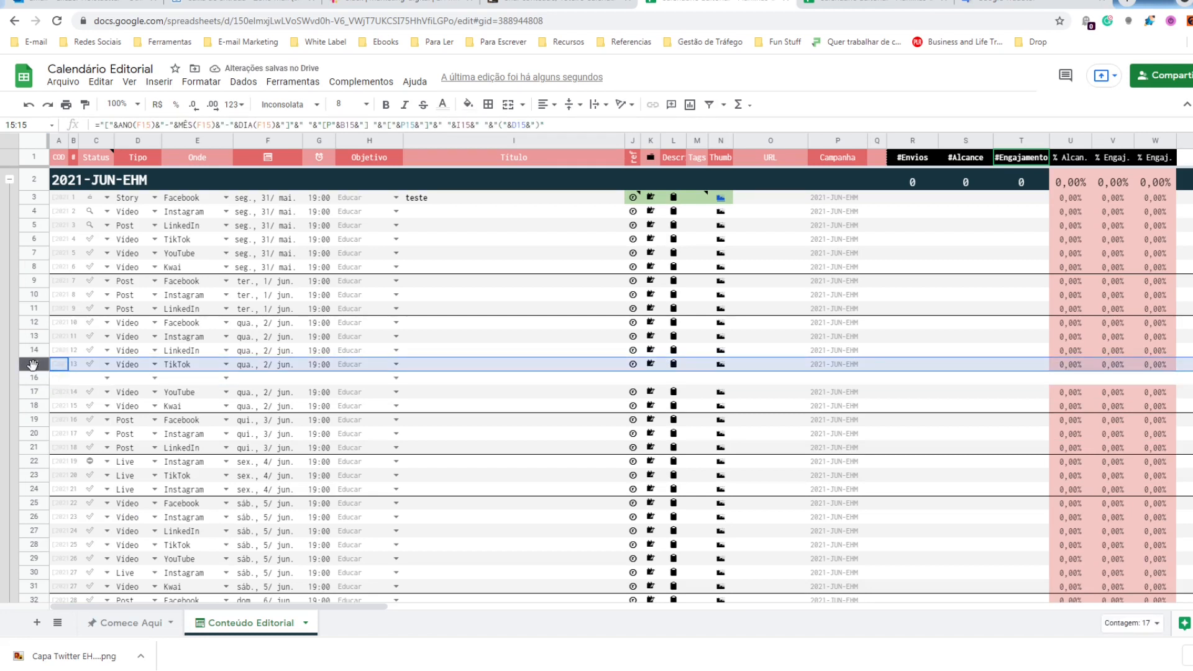
pyautogui.hotkey('ctrl', 'c')
pyautogui.click(28, 378)
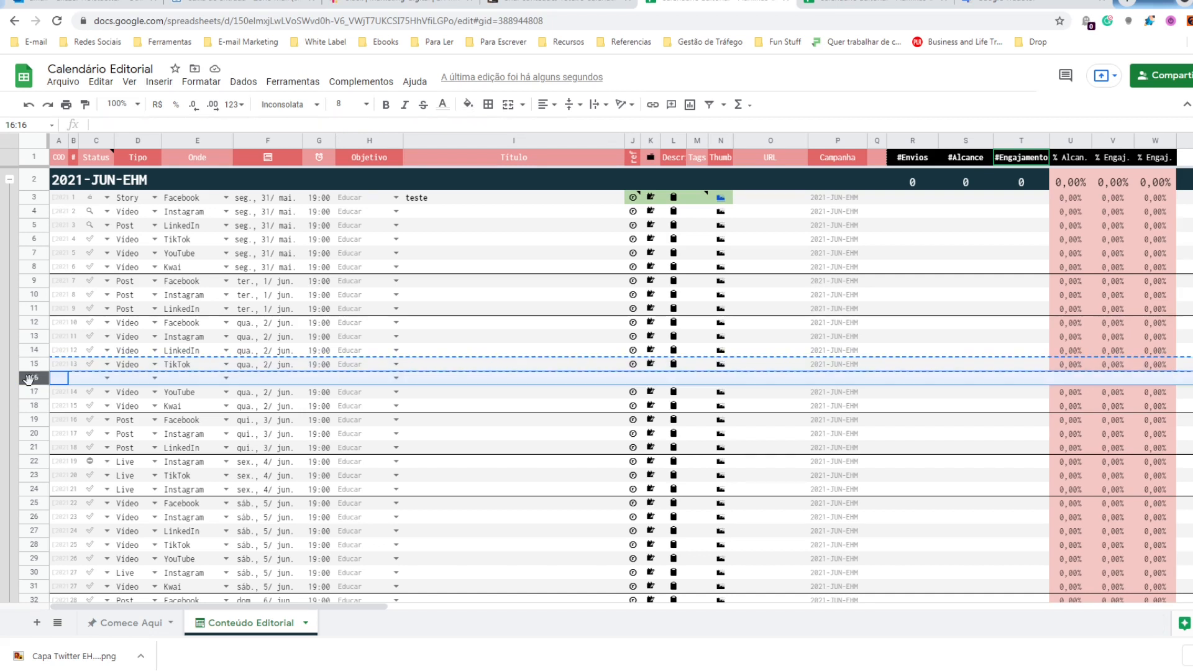
pyautogui.hotkey('ctrl', 'v')
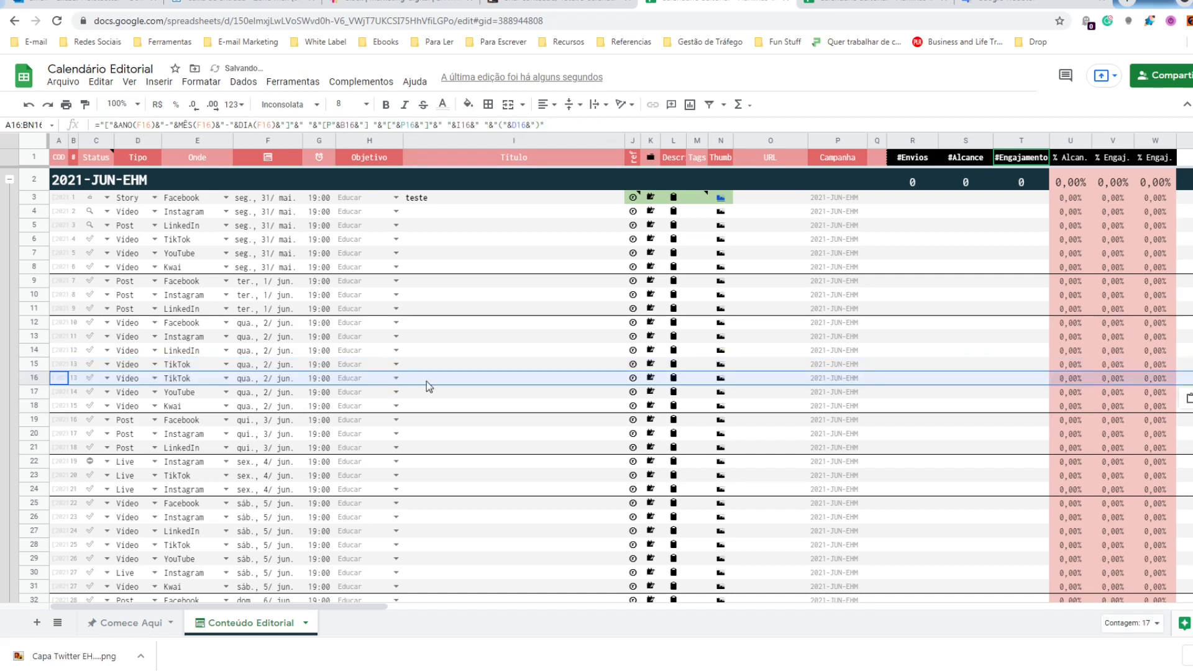
# - Review the Título, Onde and date cells of row 16 and the calendar rows around it
pyautogui.click(426, 380)
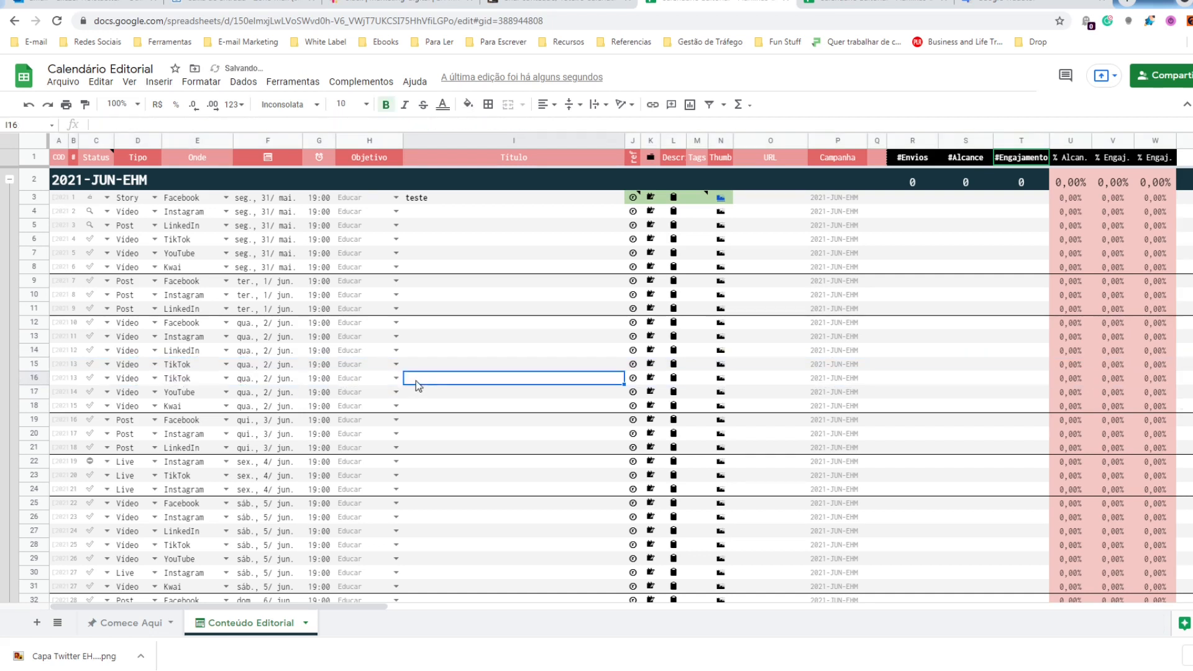
pyautogui.click(193, 379)
pyautogui.click(226, 378)
pyautogui.click(267, 378)
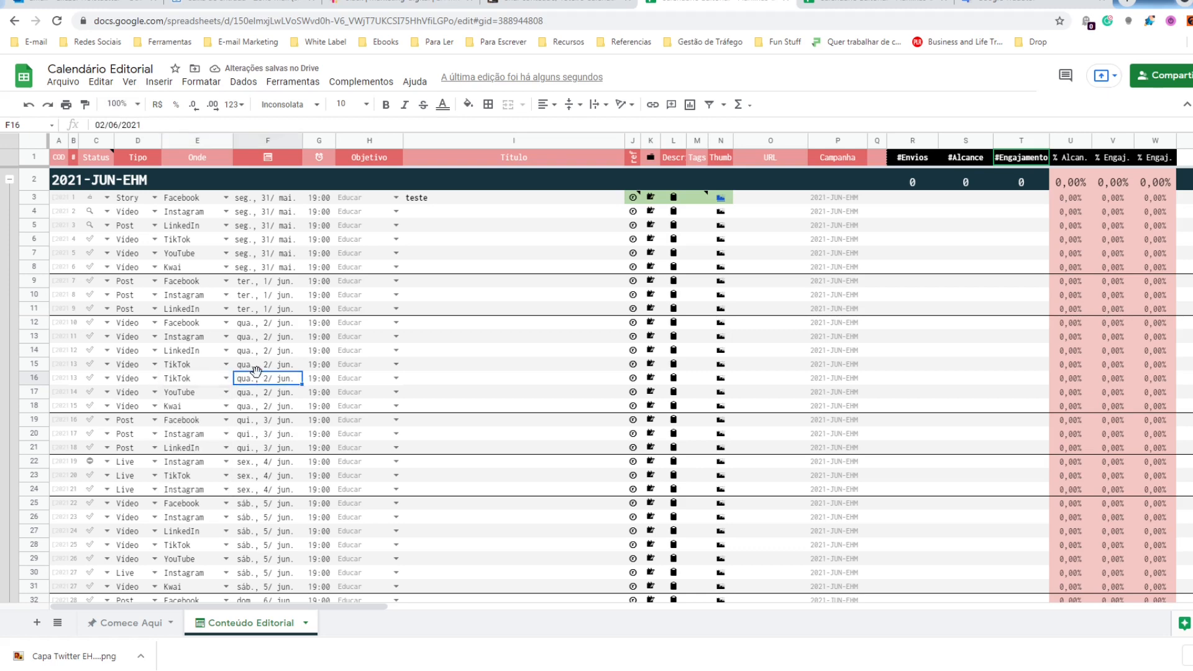
pyautogui.scroll(-2, 509, 420)
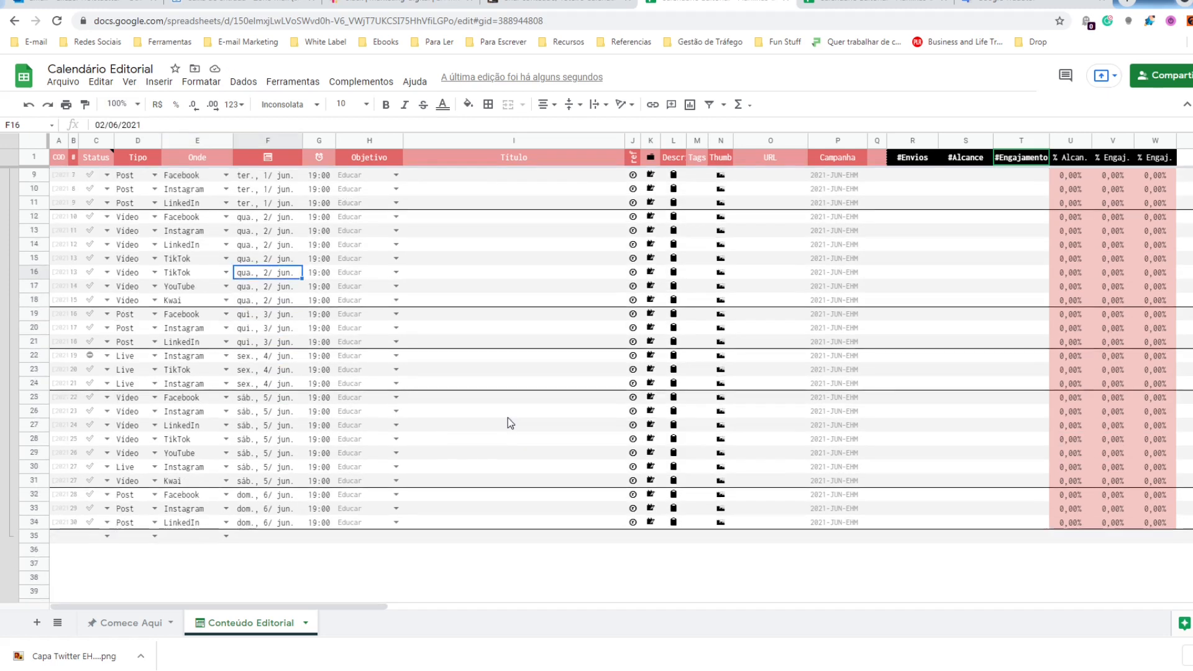
pyautogui.scroll(2, 178, 532)
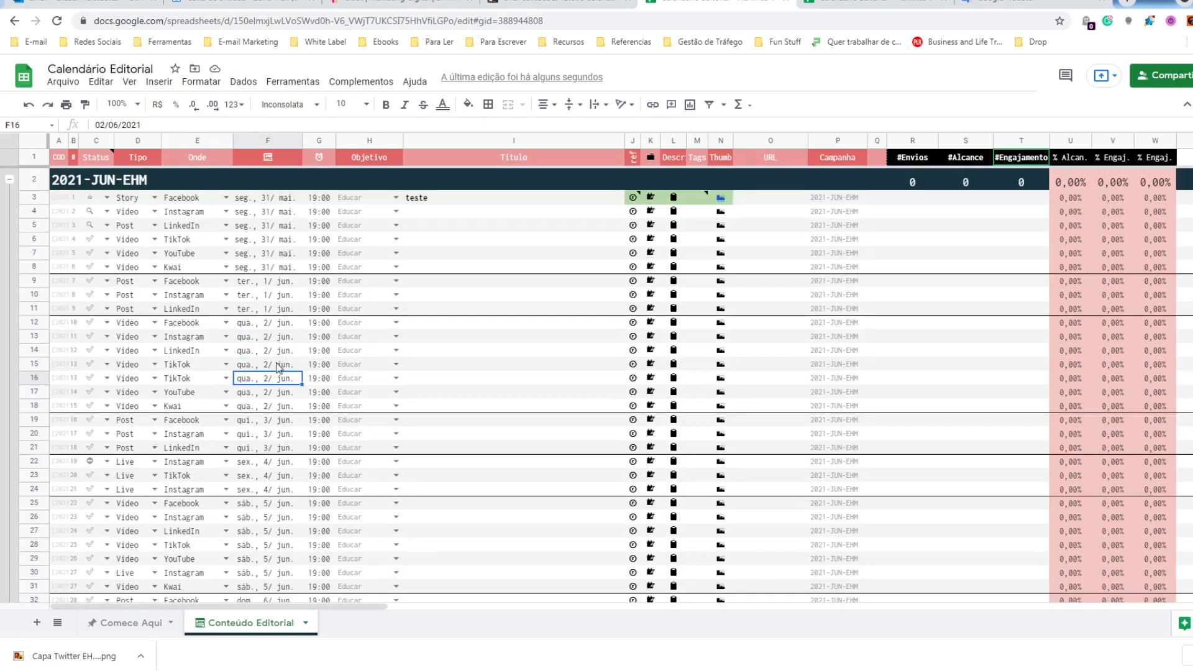
# - Examine row 3's reference and Título cells and the post rows through the end of the week
pyautogui.click(632, 198)
pyautogui.click(438, 211)
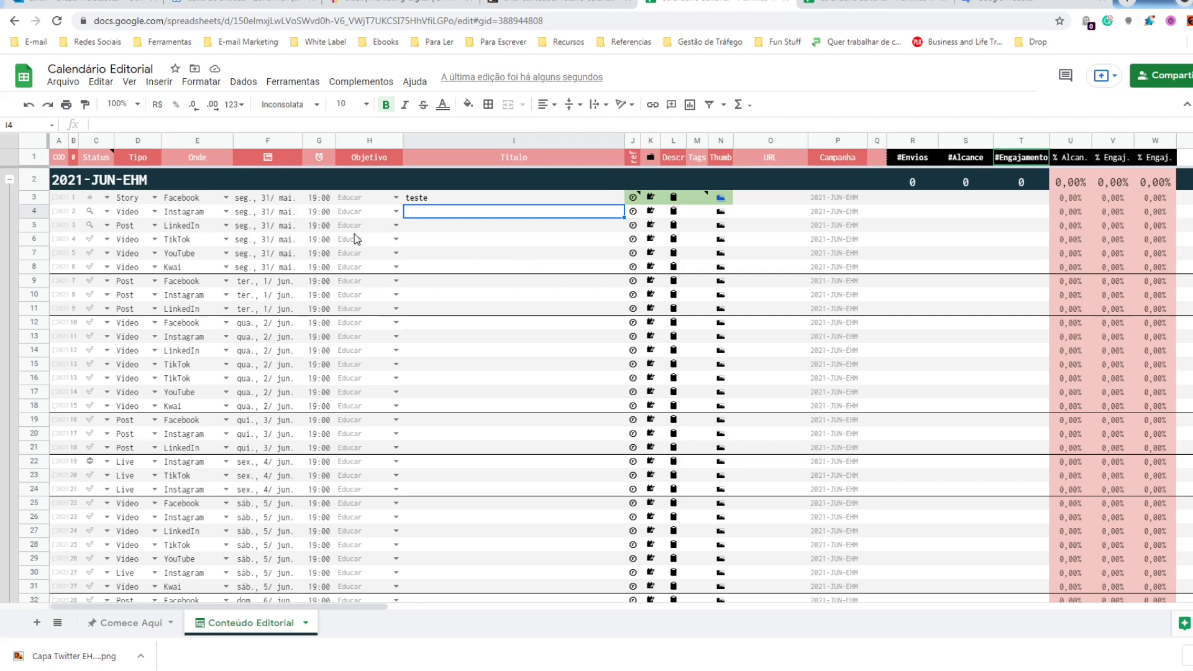
pyautogui.click(436, 197)
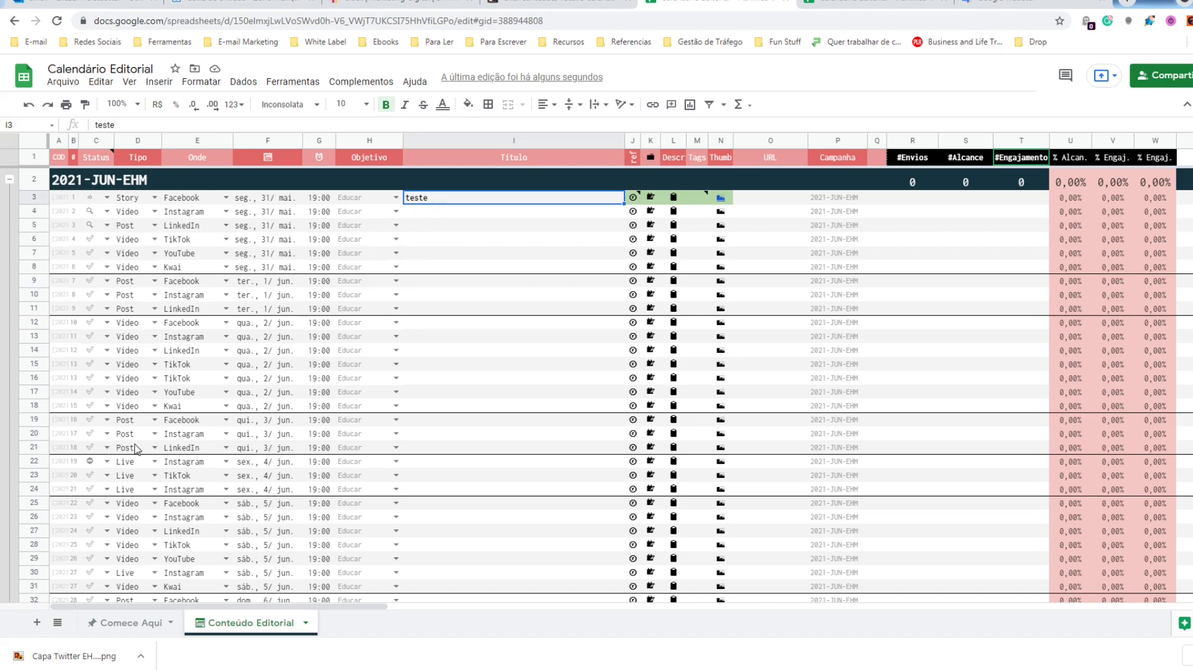
pyautogui.scroll(-3, 141, 452)
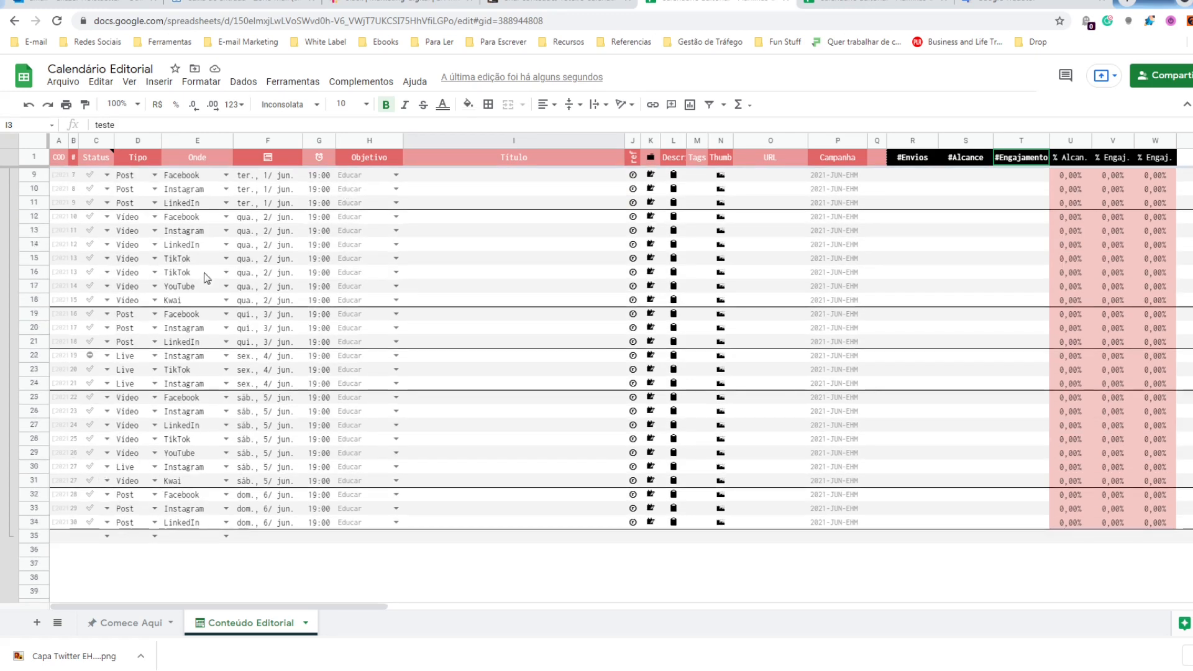
pyautogui.scroll(3, 261, 294)
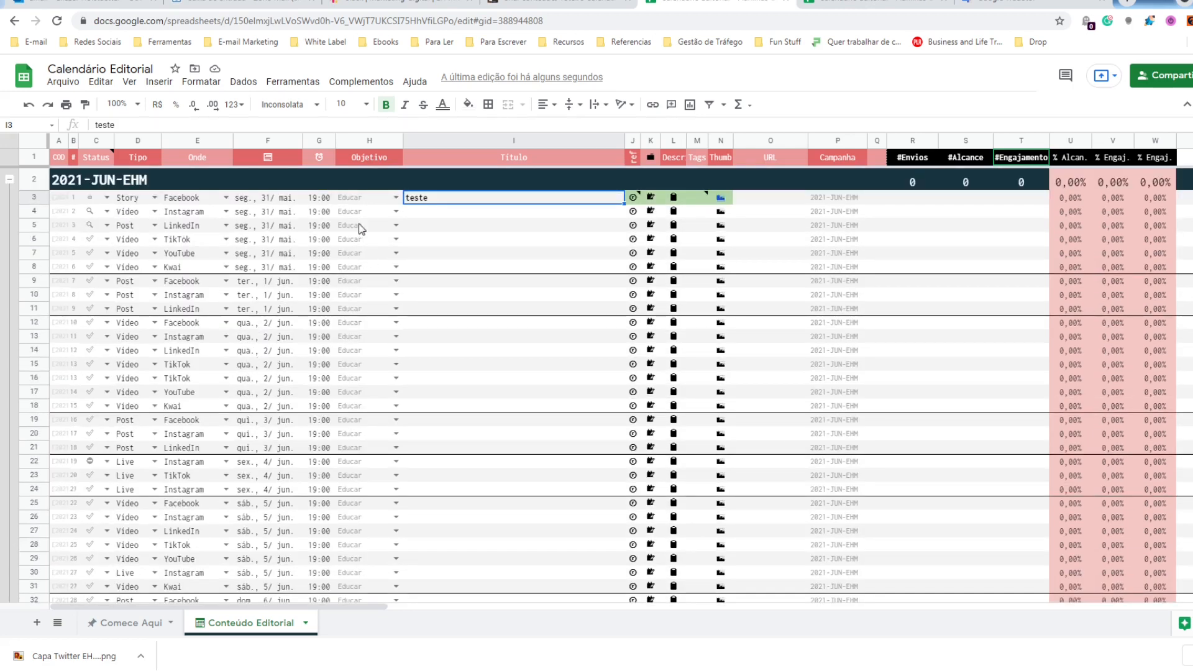
# - Set the Status of the row 3 Facebook Story to the magnifying-glass symbol and view the remaining rows
pyautogui.click(106, 198)
pyautogui.click(90, 216)
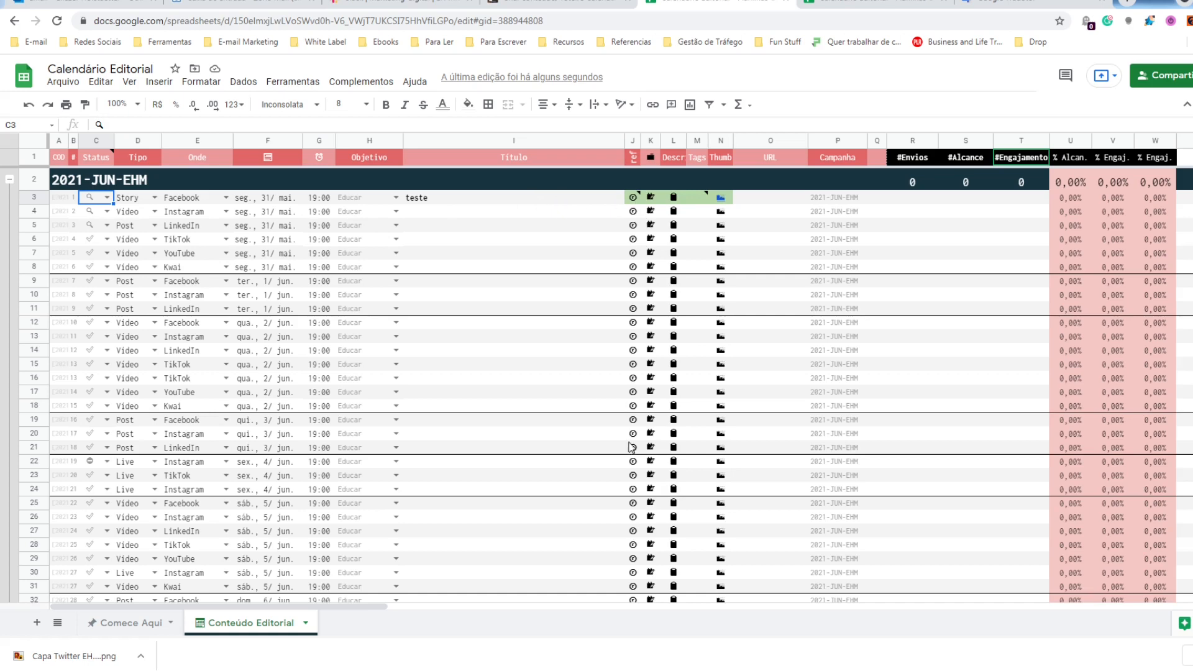
pyautogui.scroll(-1, 640, 536)
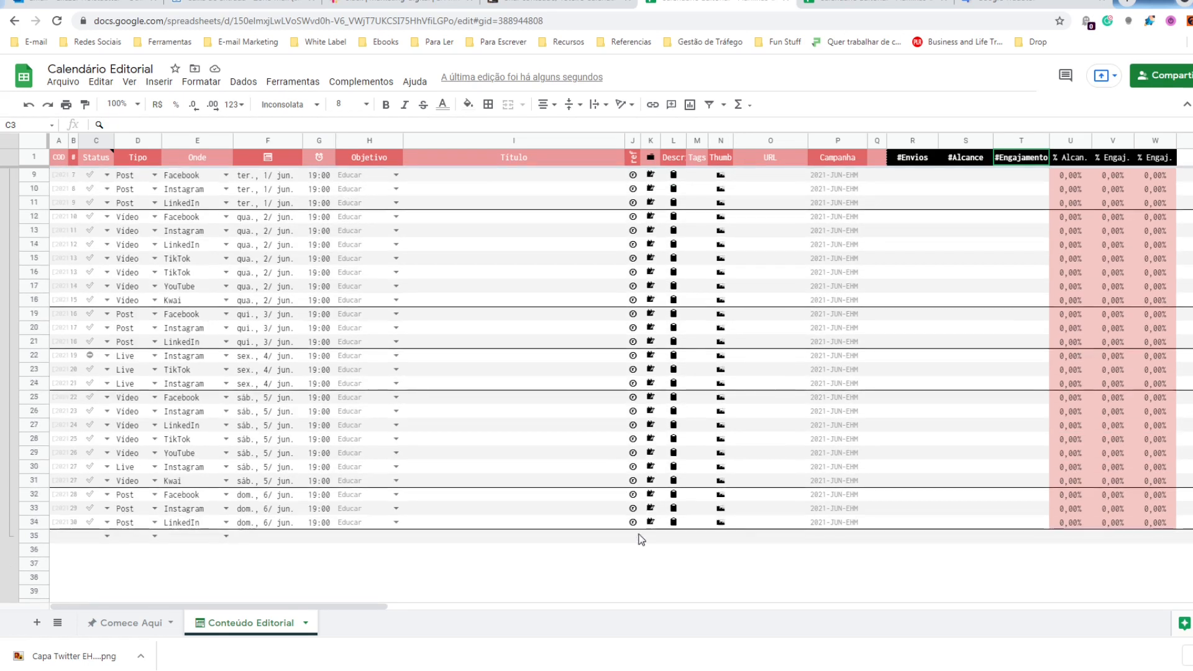
pyautogui.scroll(3, 631, 420)
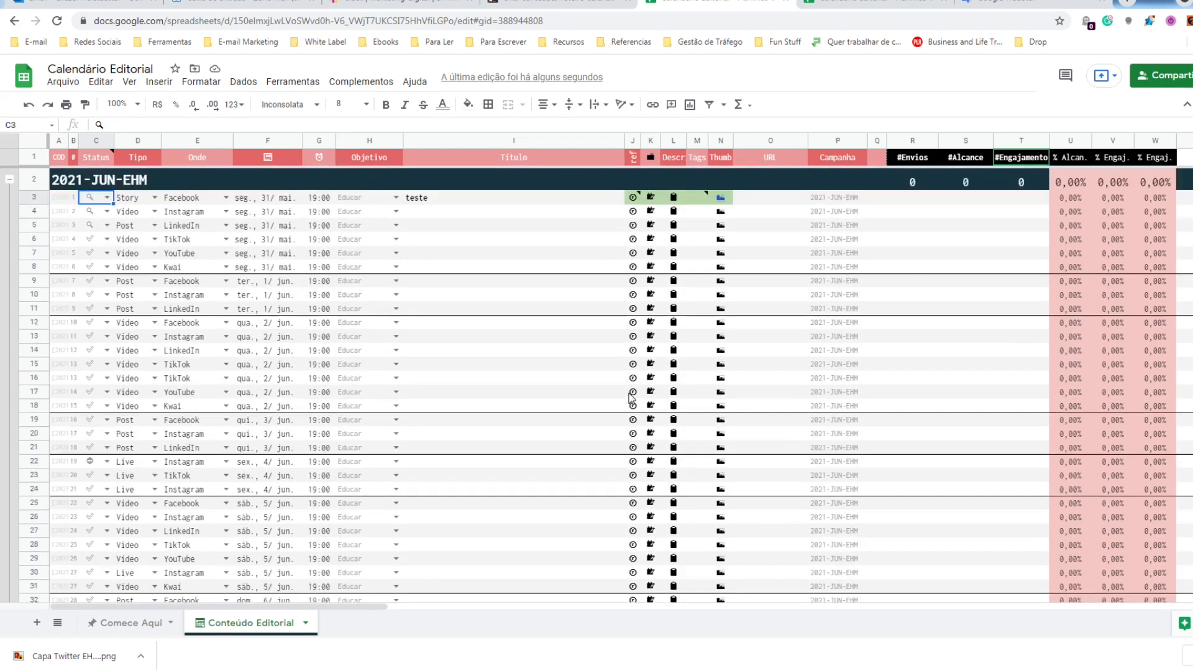
pyautogui.click(433, 242)
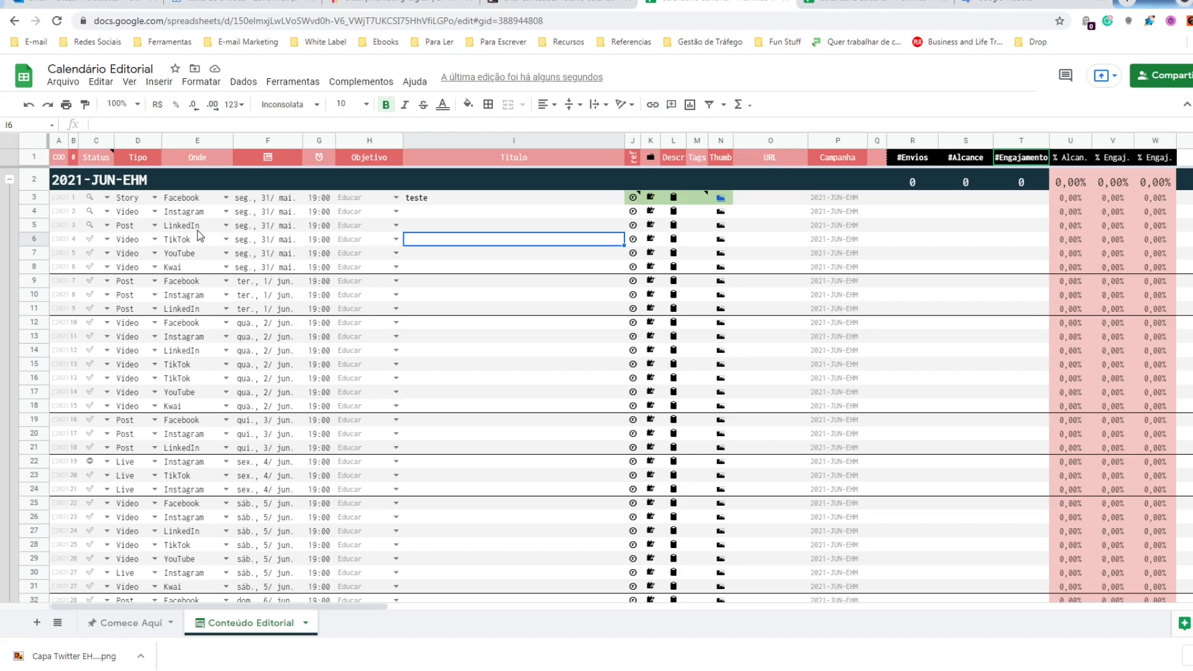
pyautogui.scroll(-2, 258, 348)
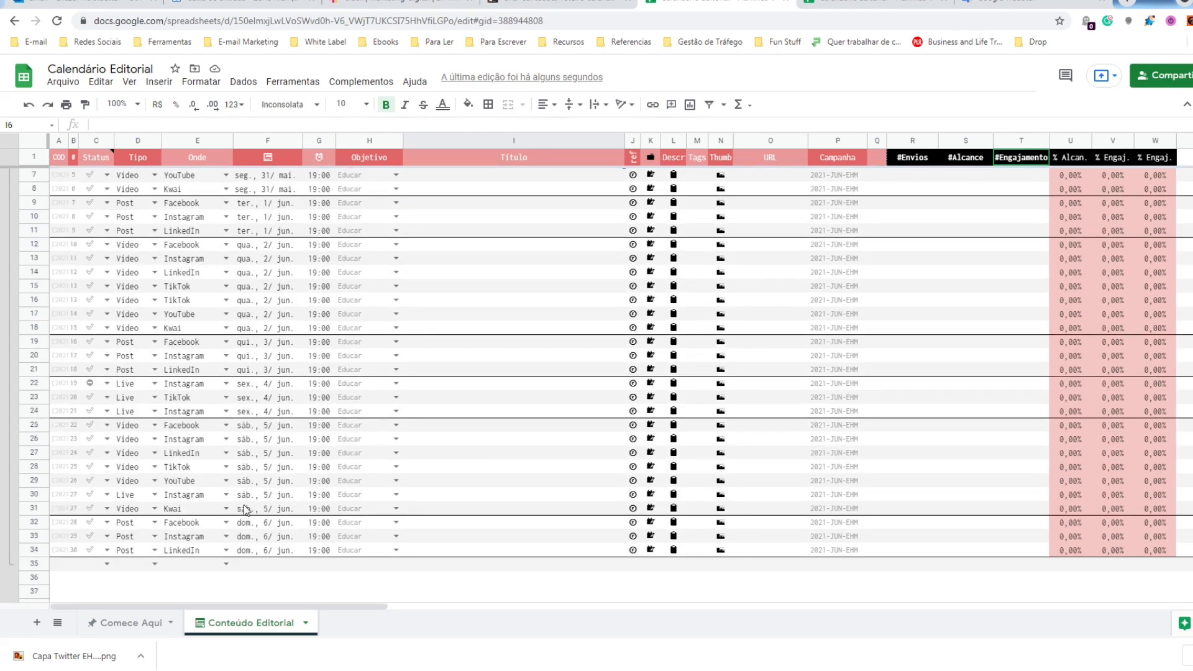
pyautogui.scroll(2, 329, 329)
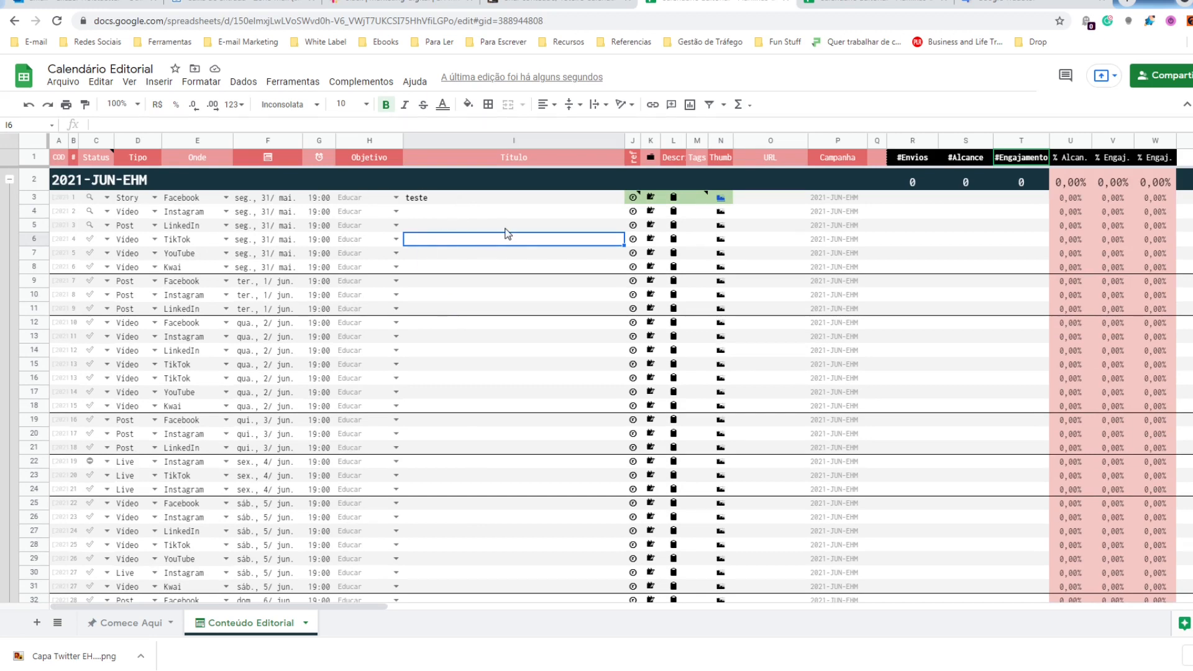
pyautogui.scroll(-3, 608, 488)
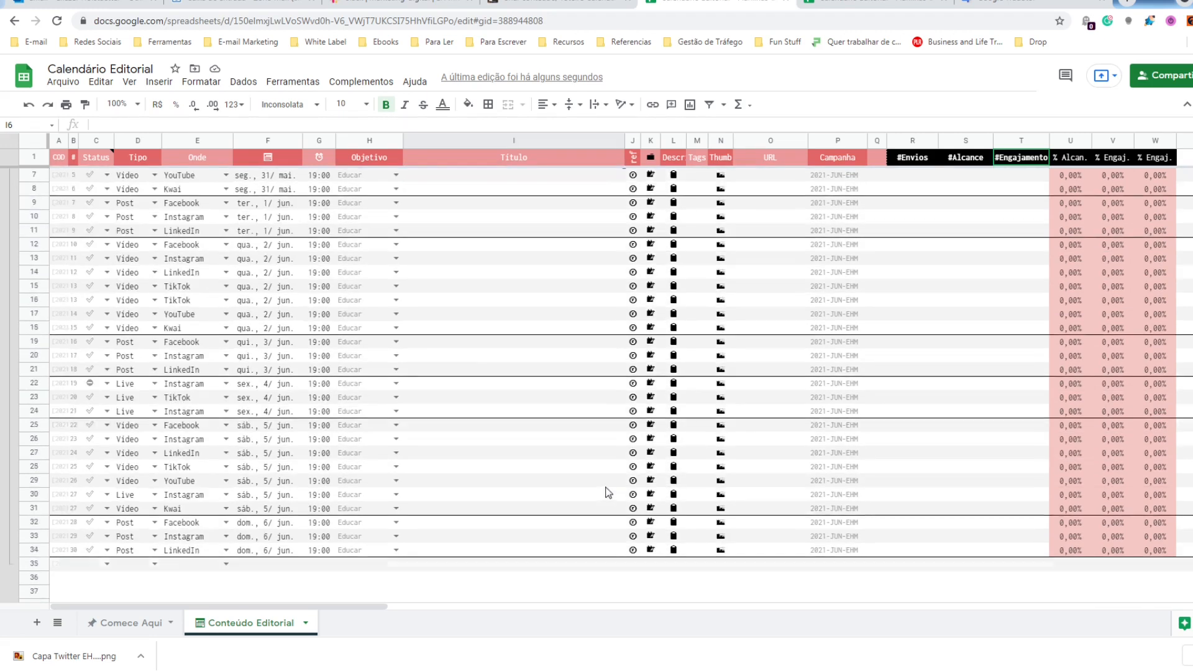
pyautogui.scroll(3, 602, 435)
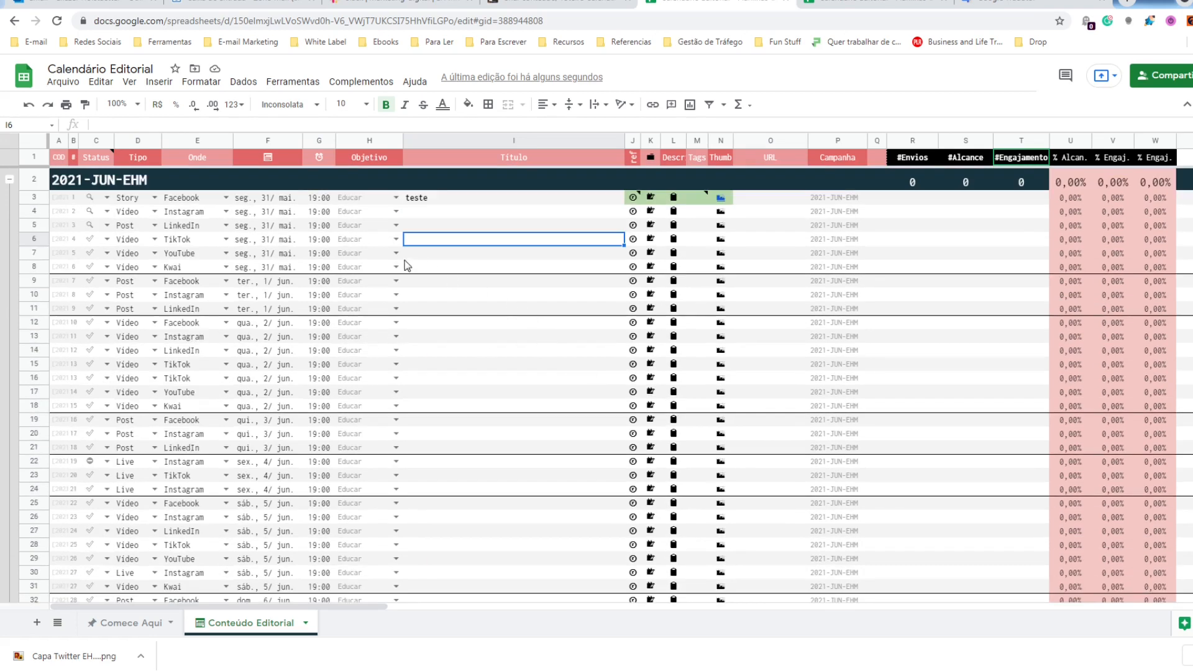
# - Open a blank note on the ref cell of the row 5 LinkedIn post and leave it without text
pyautogui.click(633, 225)
pyautogui.rightClick(634, 226)
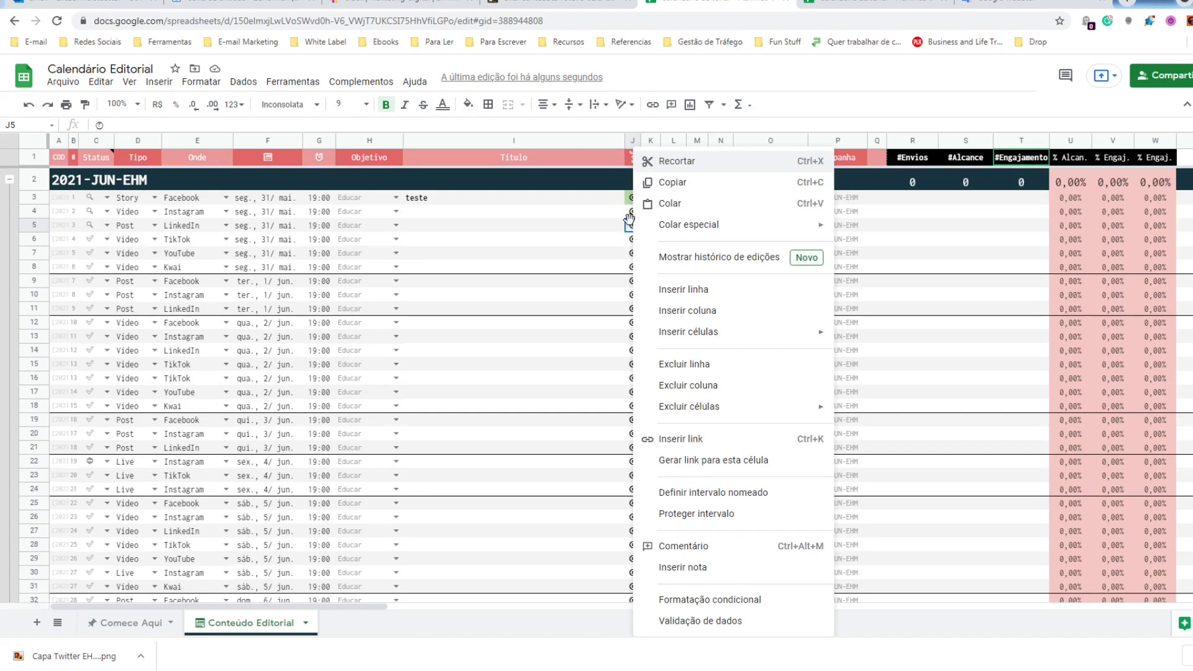
pyautogui.click(682, 566)
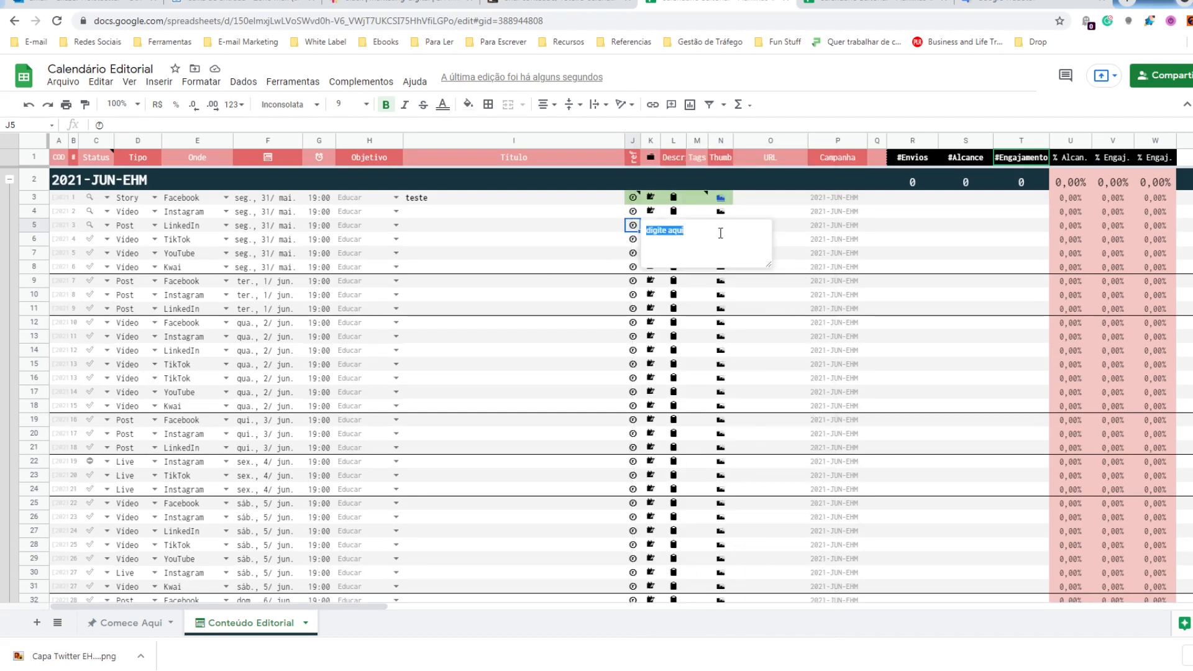
pyautogui.click(544, 228)
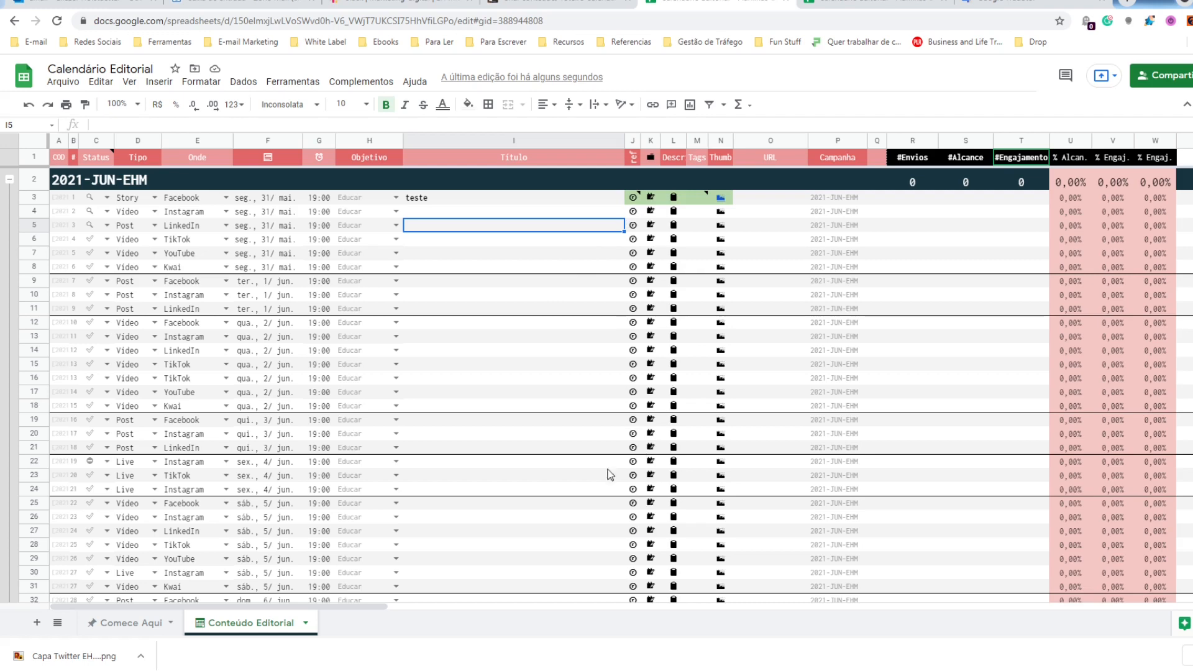
pyautogui.scroll(-1, 584, 472)
pyautogui.scroll(-2, 583, 473)
pyautogui.scroll(4, 572, 501)
pyautogui.scroll(-2, 633, 491)
pyautogui.scroll(2, 546, 266)
# - Examine the folder, Descr, Tags and Thumb cells of the first post rows, including the note on row 3's Tags cell
pyautogui.click(652, 212)
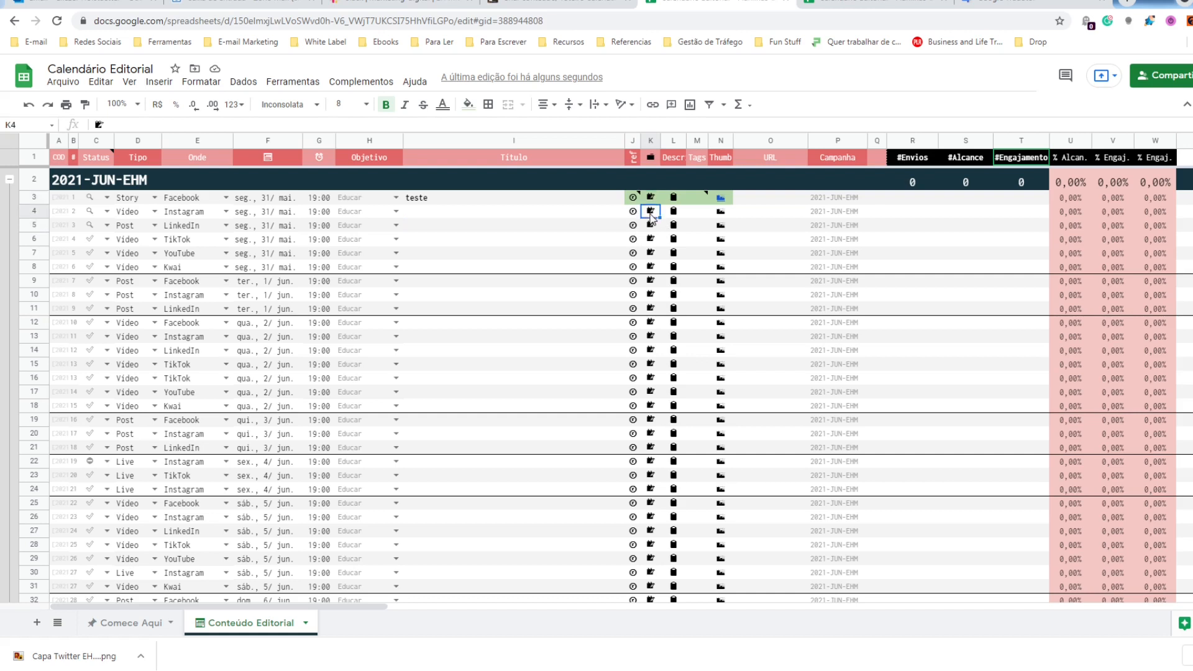
pyautogui.click(651, 227)
pyautogui.click(650, 242)
pyautogui.click(650, 160)
pyautogui.click(658, 240)
pyautogui.click(653, 267)
pyautogui.click(677, 213)
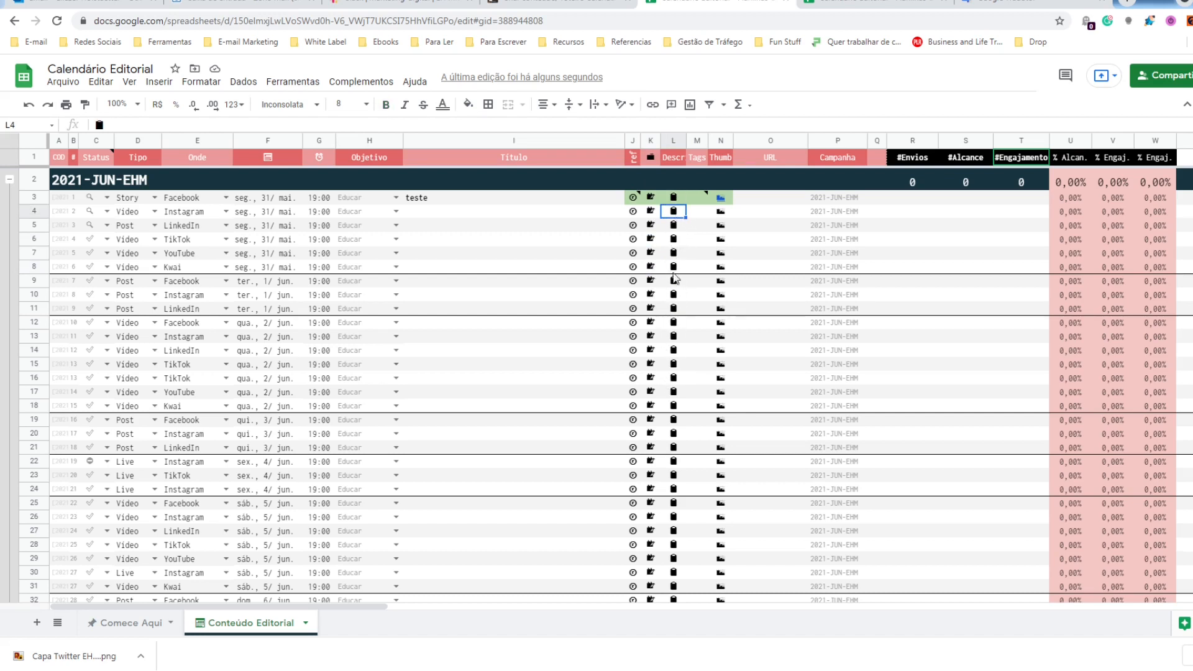
pyautogui.click(696, 199)
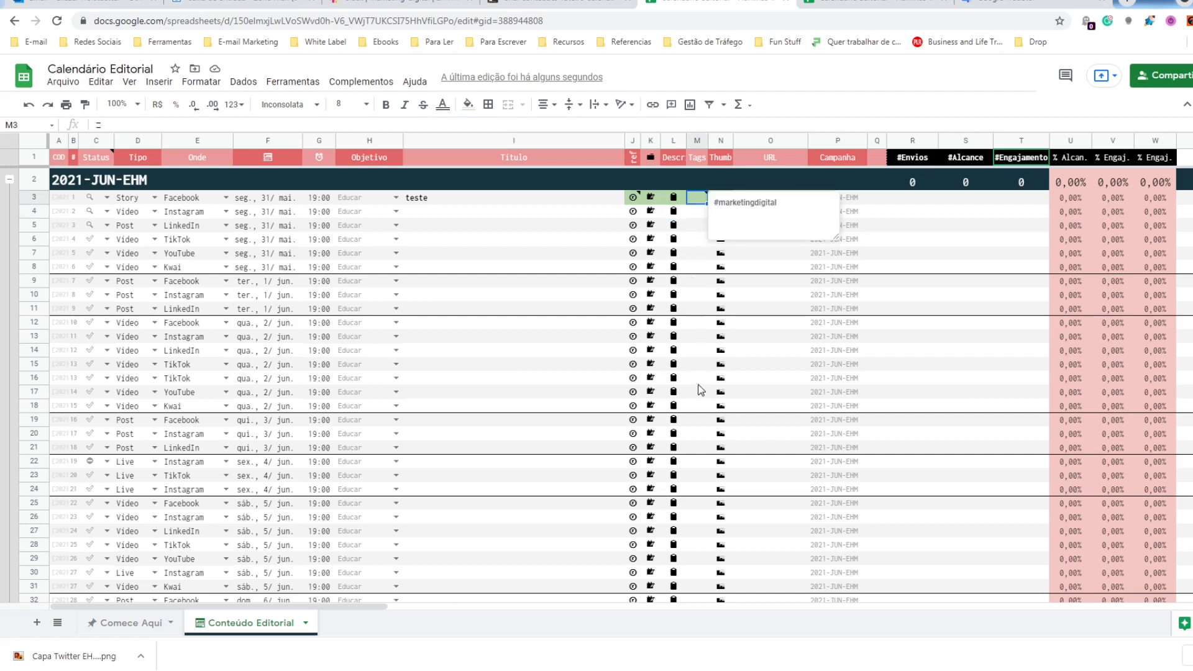
pyautogui.click(699, 392)
pyautogui.click(724, 212)
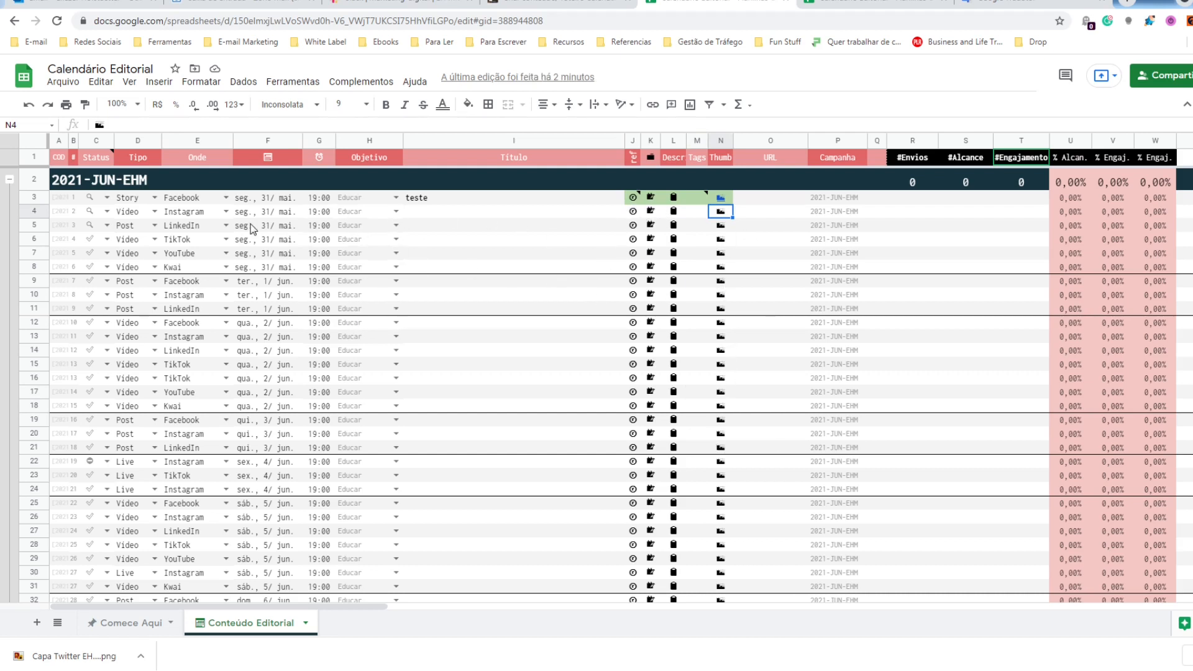
# - Review the Status and Onde cells of row 4 and the Onde, time, Objetivo and Tipo cells of row 5
pyautogui.click(94, 213)
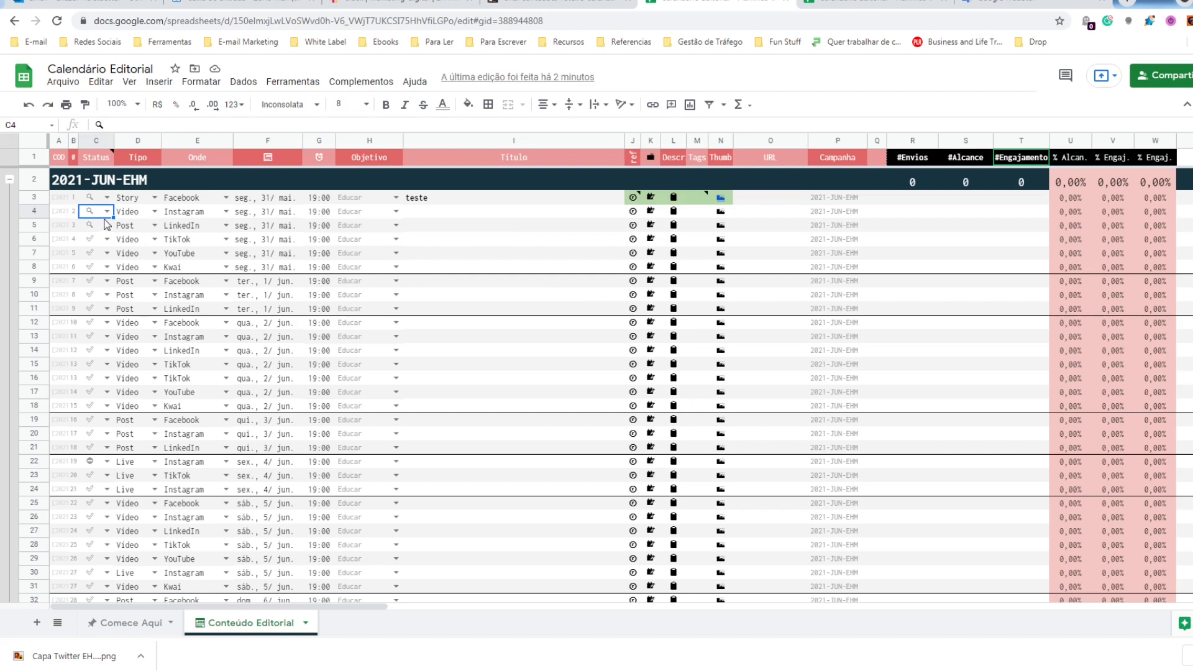
pyautogui.click(193, 217)
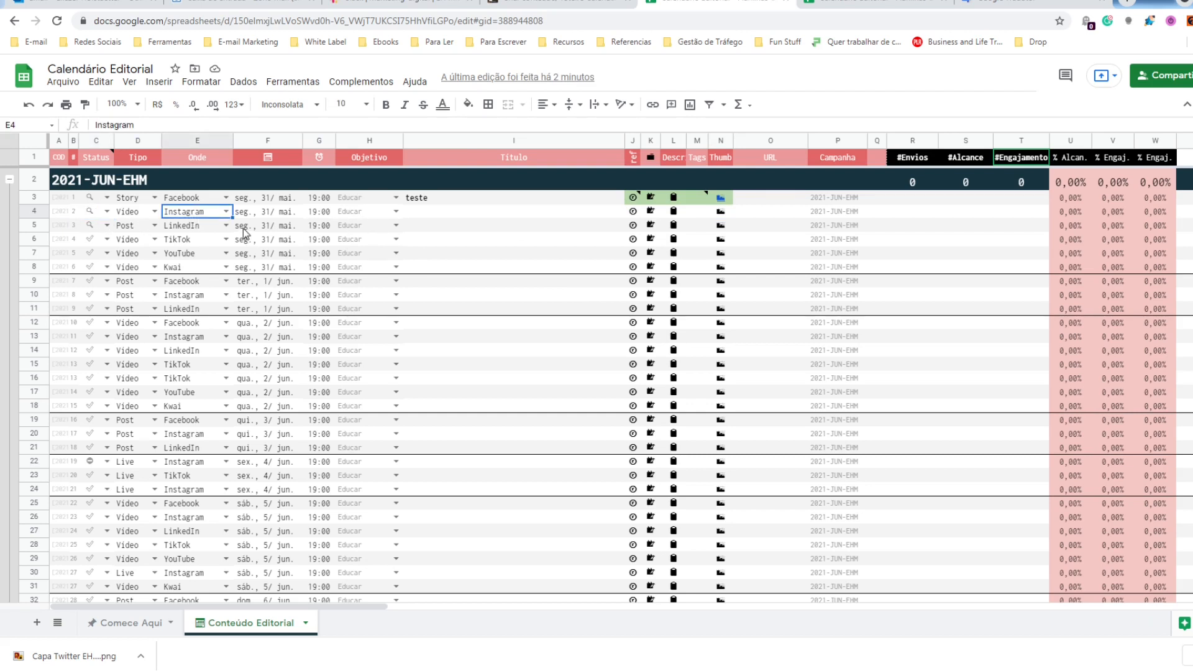
pyautogui.click(202, 227)
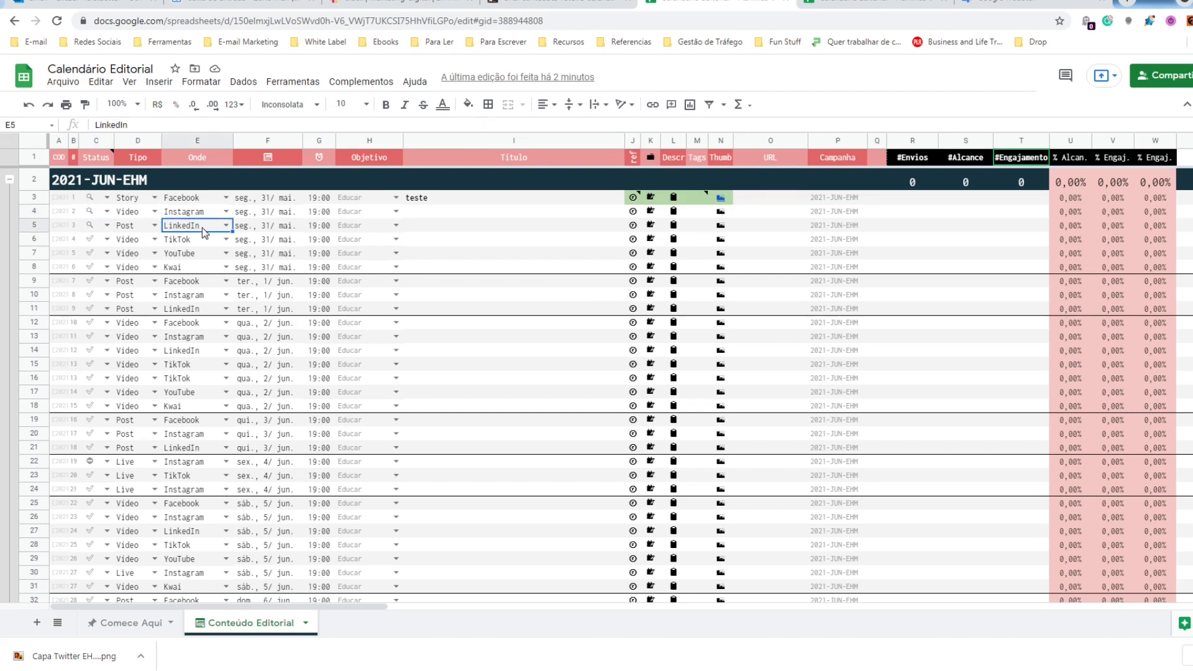
pyautogui.click(324, 228)
pyautogui.click(356, 225)
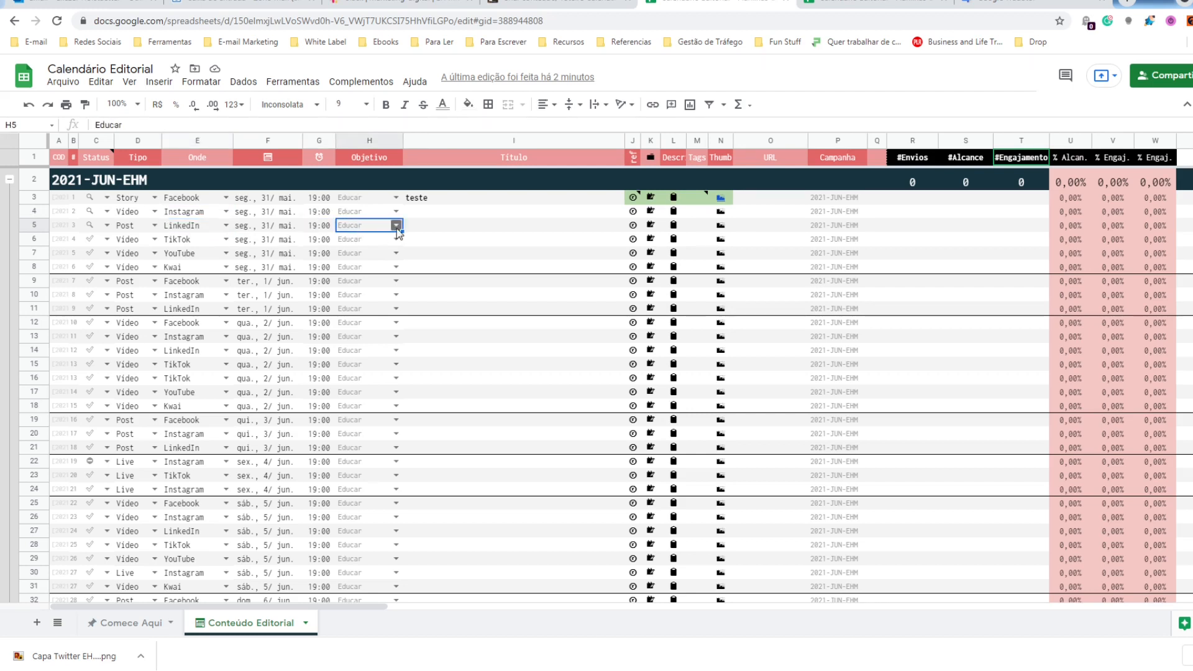
pyautogui.click(181, 229)
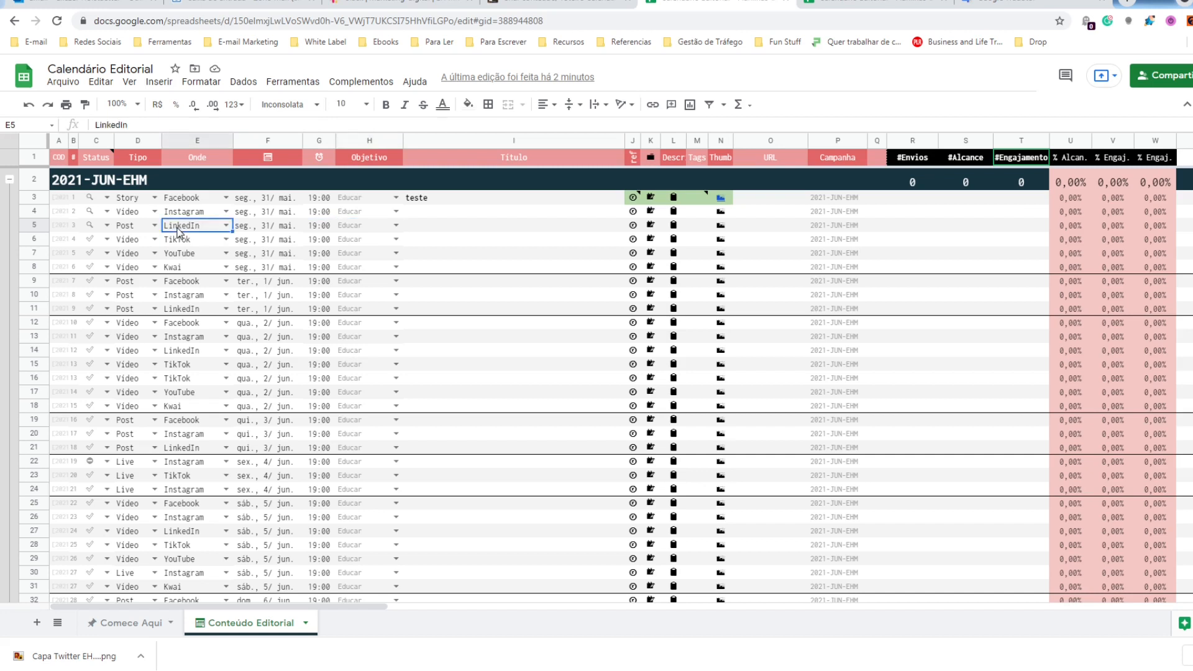
pyautogui.click(128, 227)
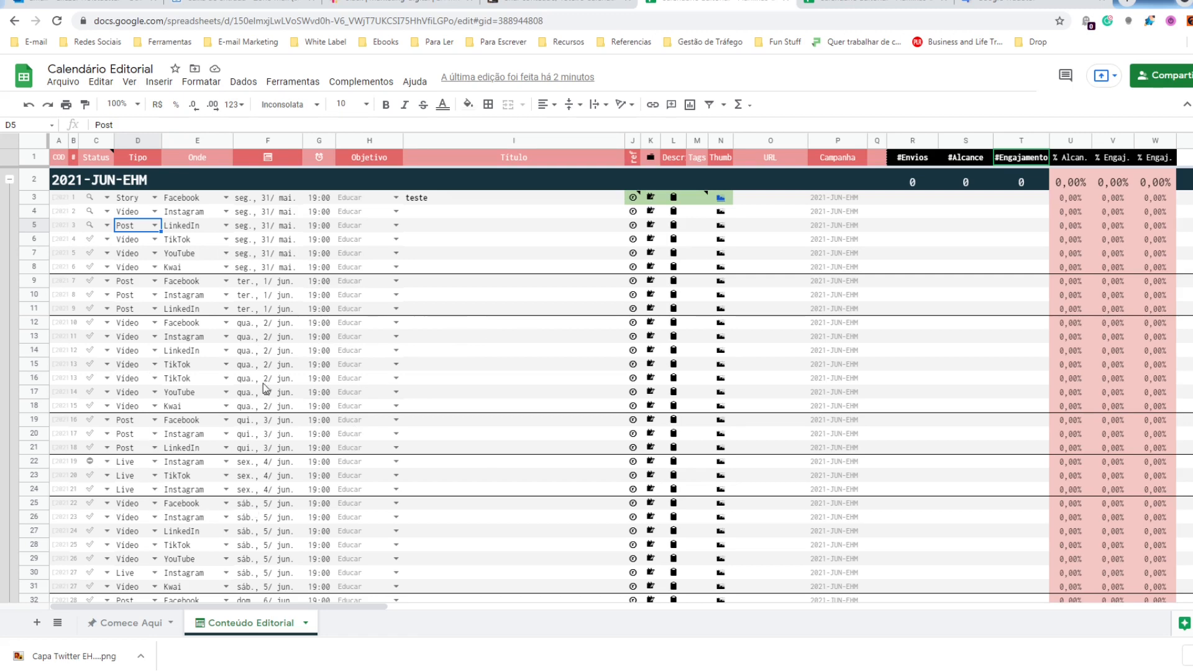
# - Set the Status of the row 15 TikTok video to the no-entry symbol
pyautogui.scroll(-3, 271, 376)
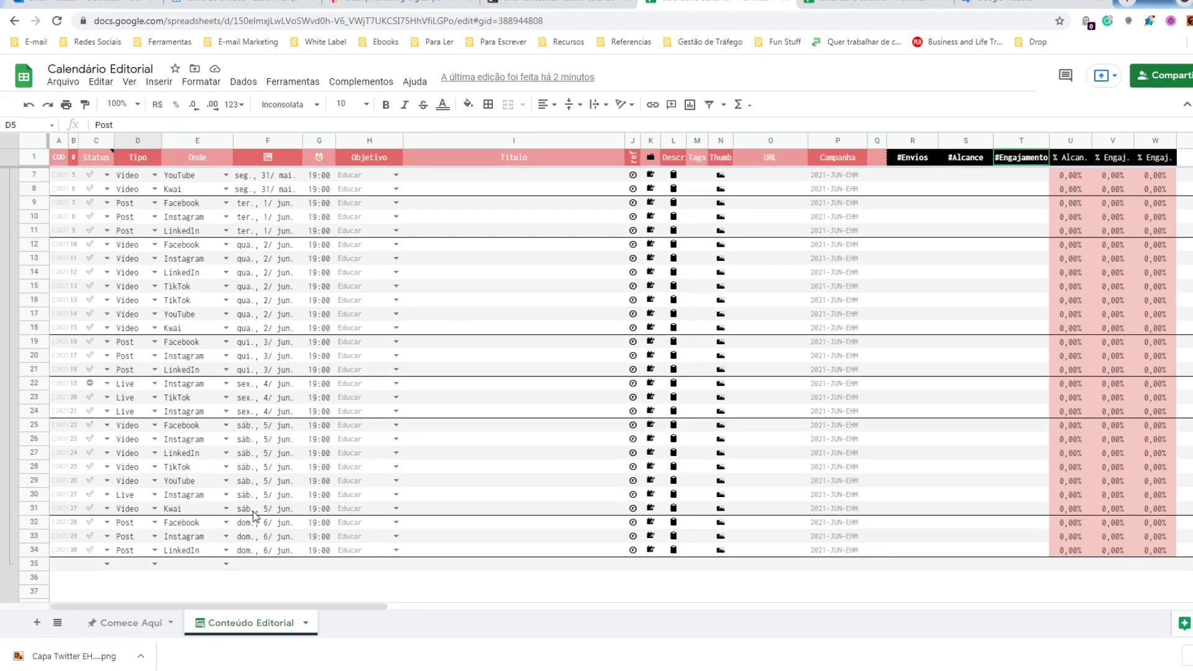
pyautogui.scroll(3, 255, 373)
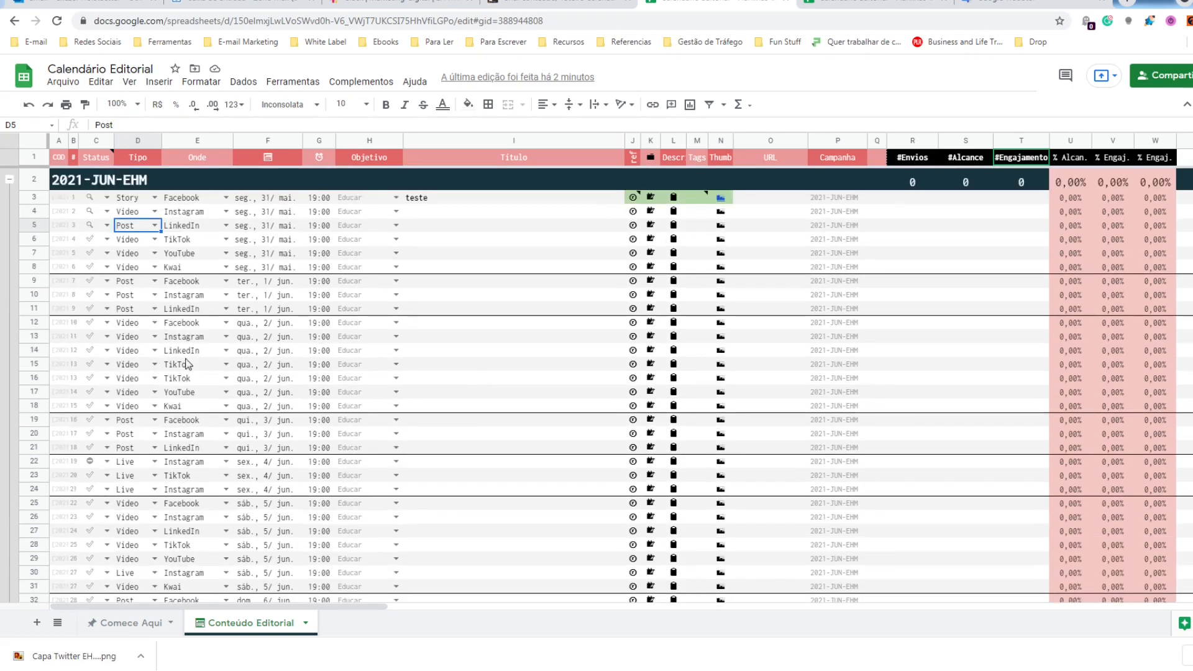
pyautogui.click(106, 365)
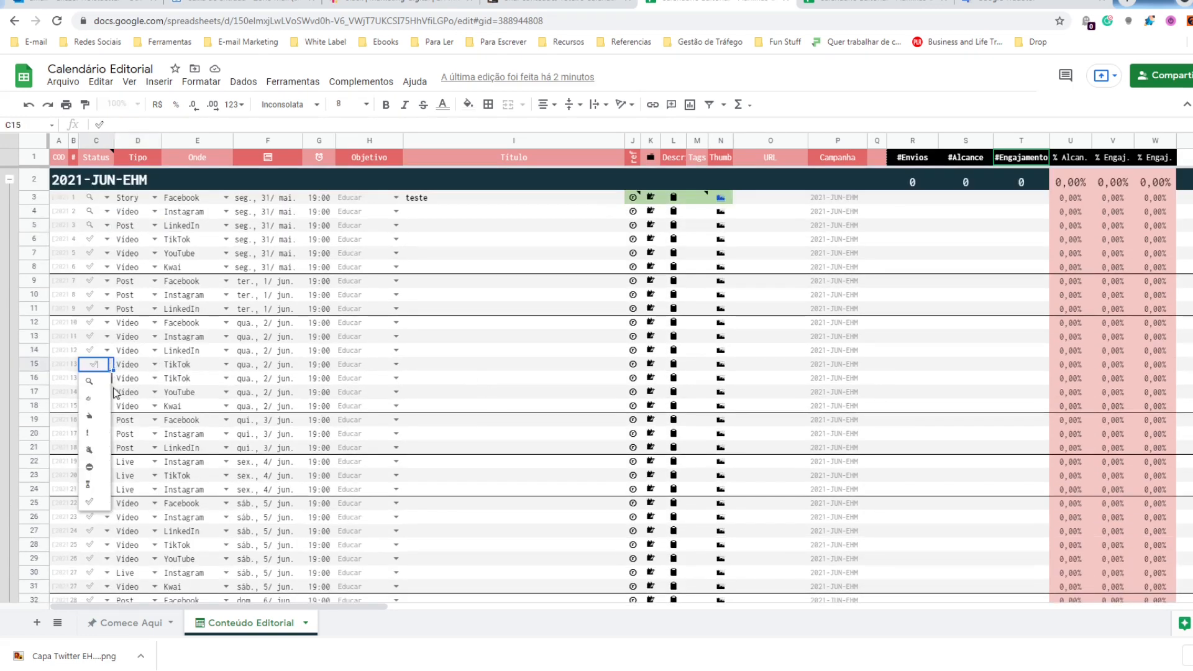
pyautogui.click(94, 467)
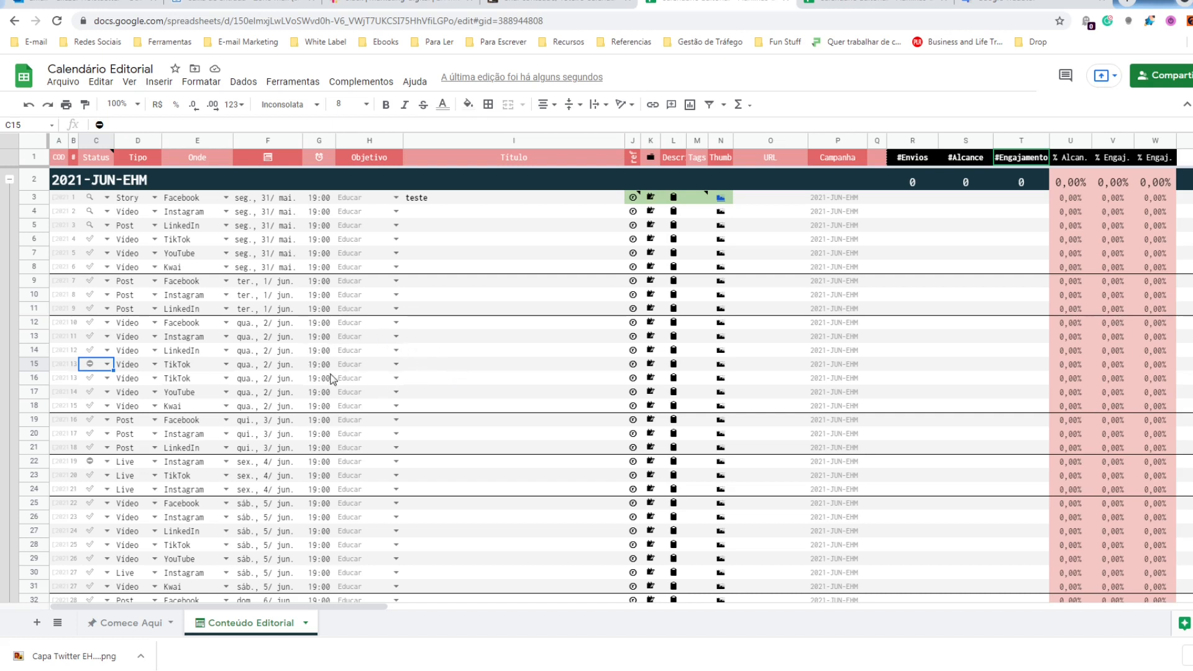
pyautogui.click(524, 352)
pyautogui.scroll(-2, 514, 397)
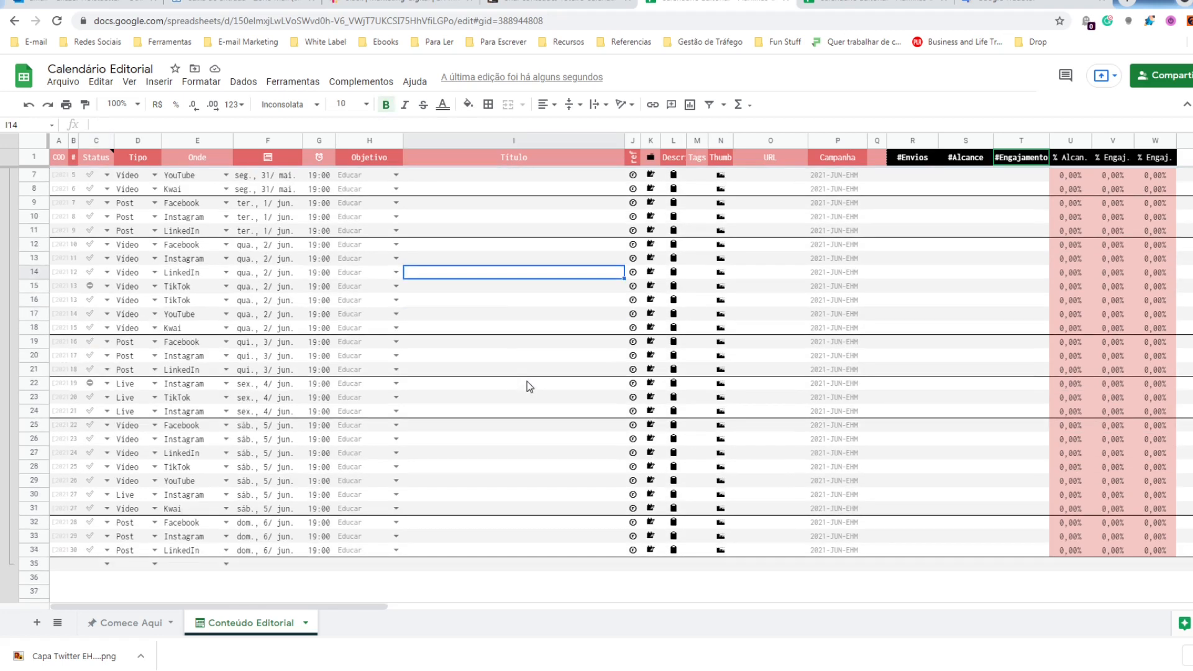
pyautogui.scroll(2, 488, 373)
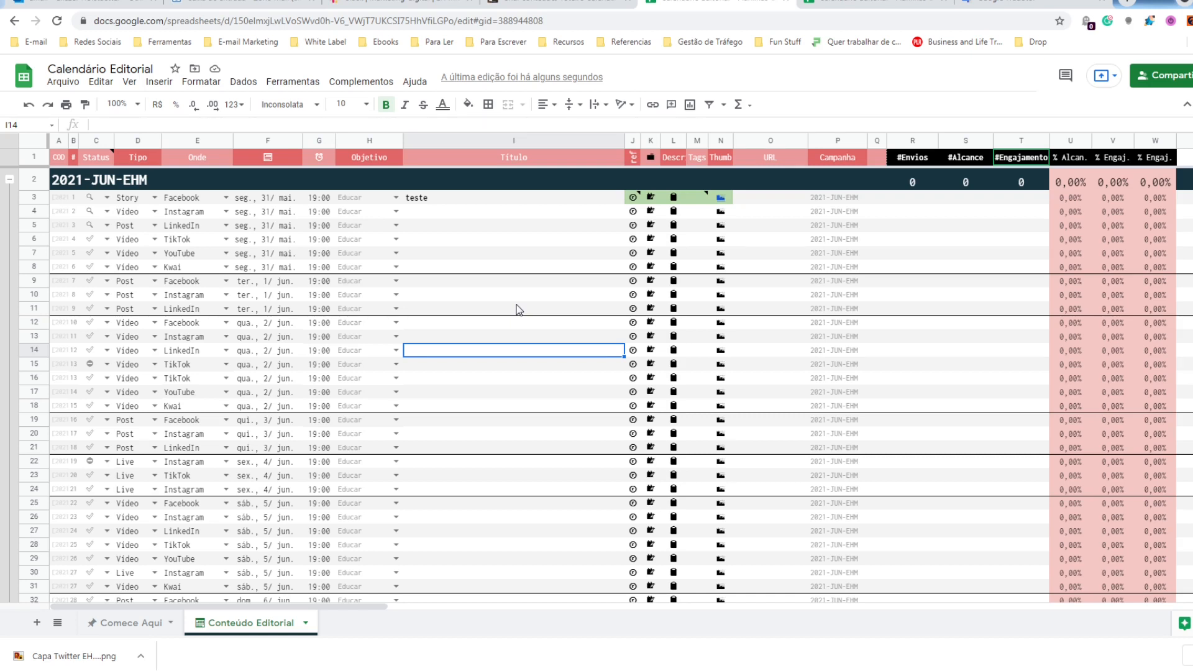
pyautogui.click(448, 239)
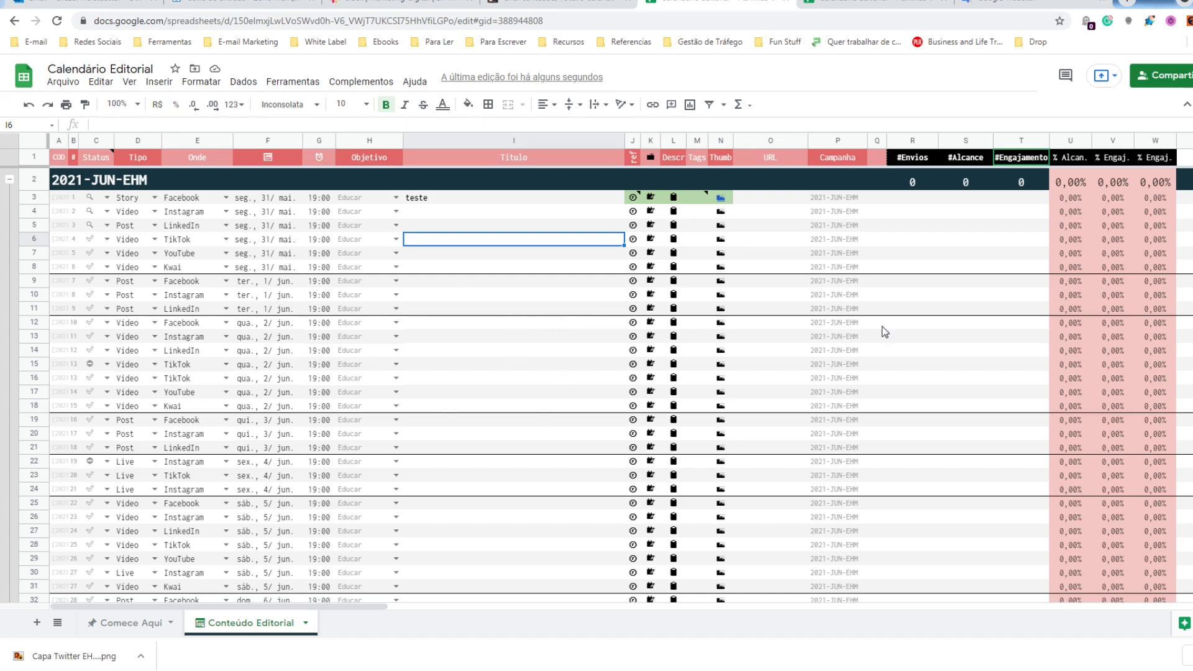
pyautogui.scroll(-3, 919, 330)
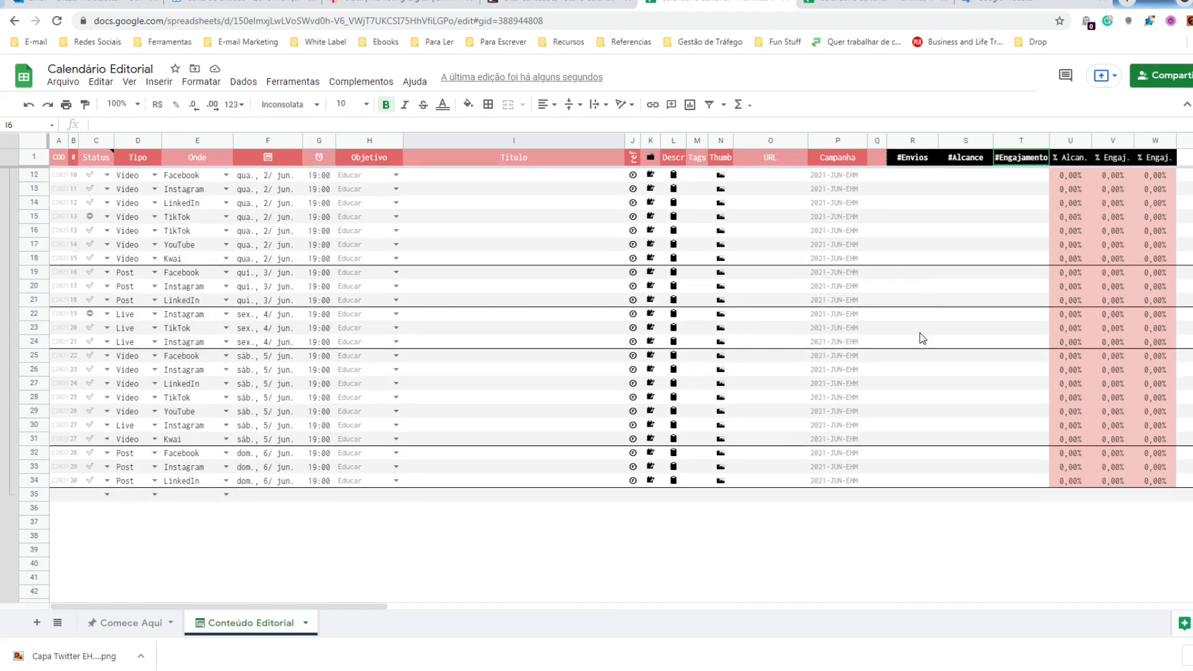
pyautogui.scroll(3, 579, 338)
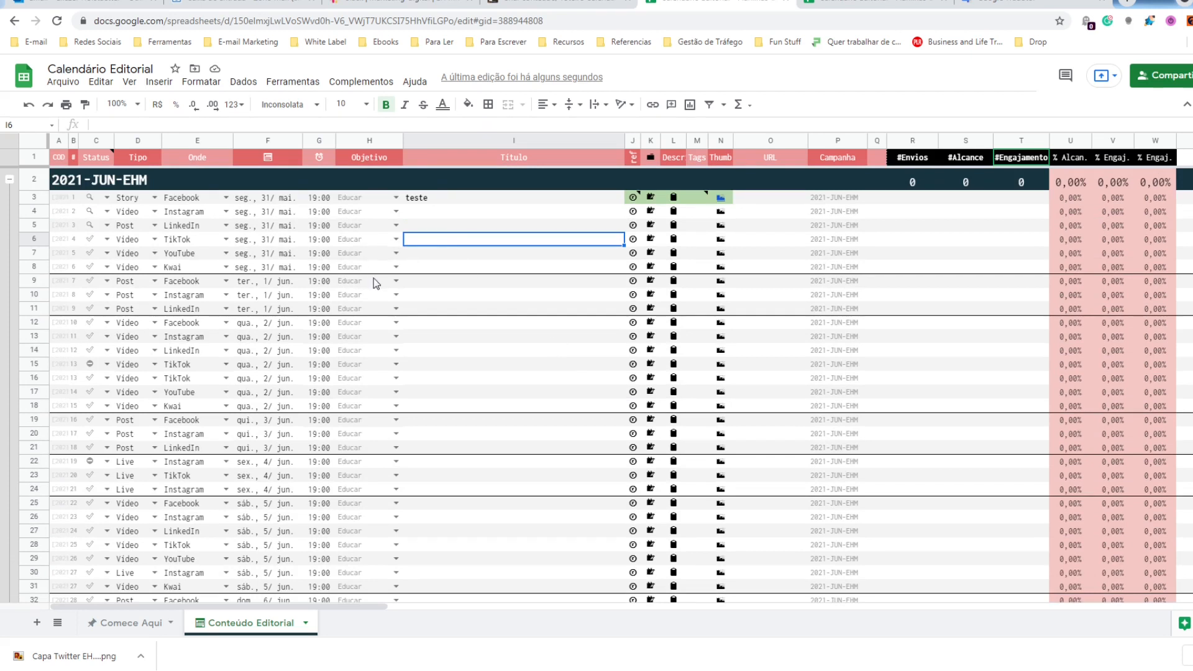